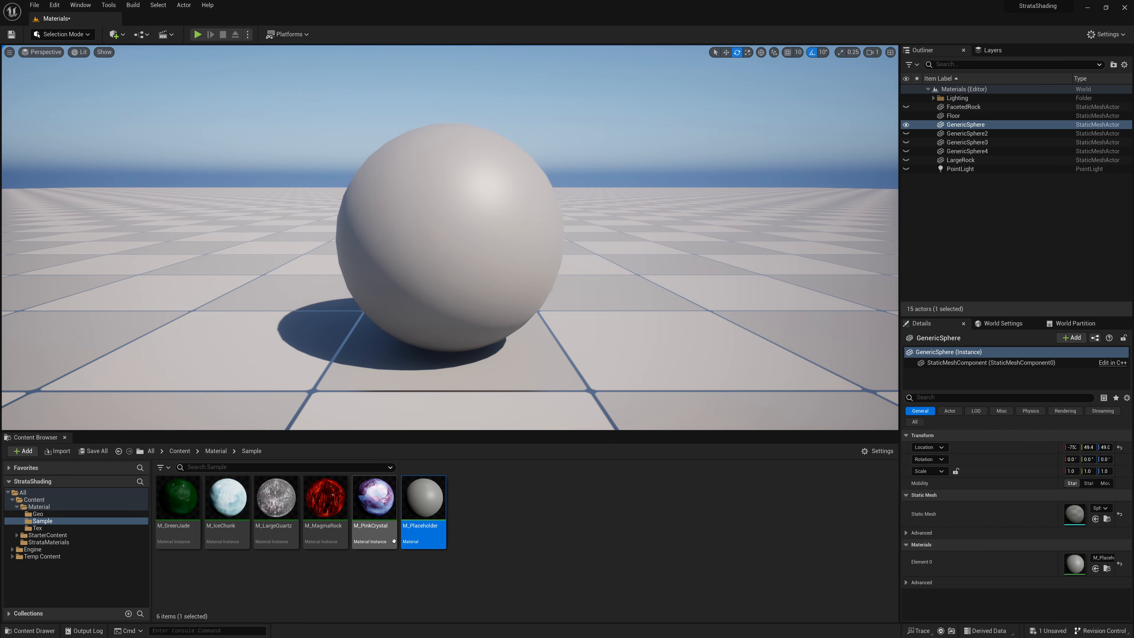
Apply the M_PinkCrystal material to the GenericSphere and inspect its surface from several angles.
left_click_drag(375, 525, 596, 313)
right_click_drag(596, 313, 631, 309, "alt")
left_click_drag(631, 309, 511, 316, "alt")
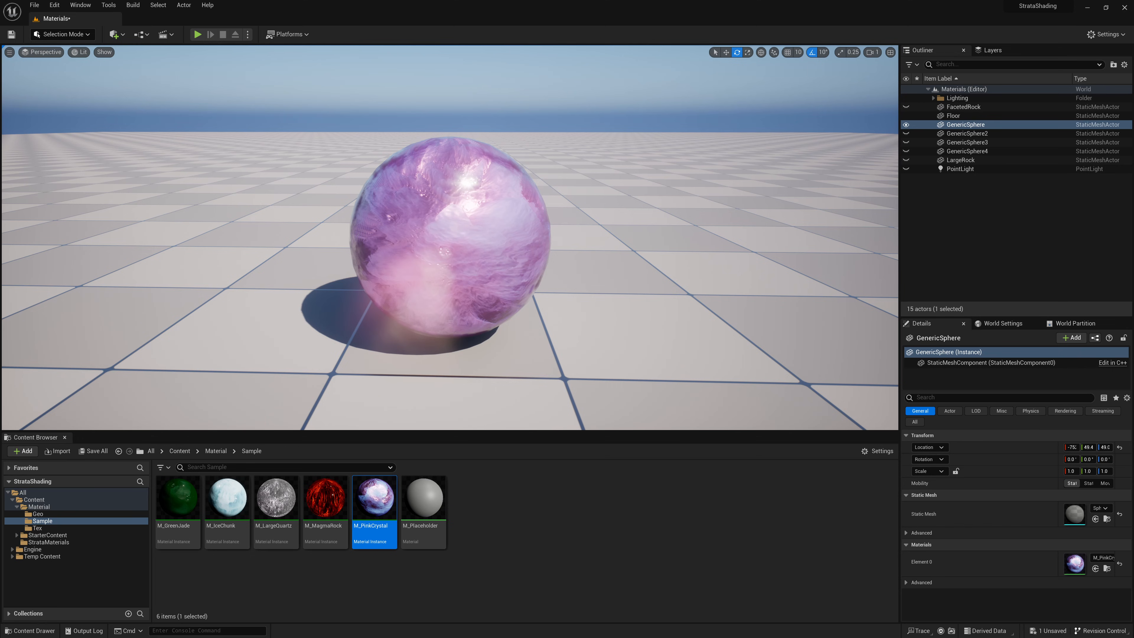
mouse_move(358, 350)
left_mouse_down("alt")
mouse_move(418, 354)
mouse_move(352, 355)
left_mouse_up("alt")
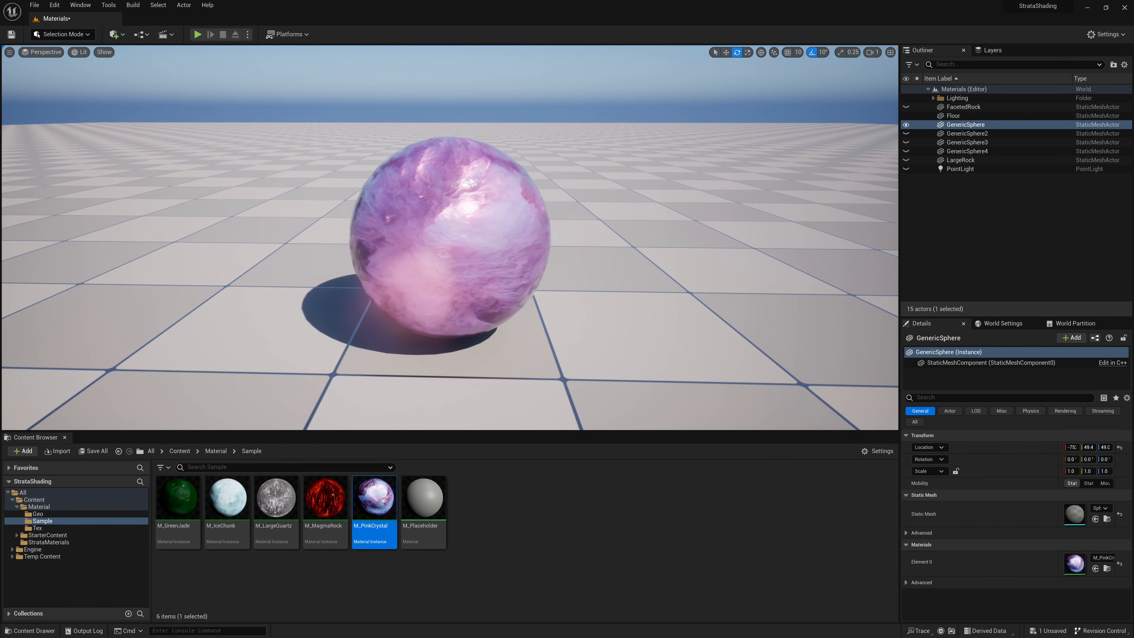
Apply M_MagmaRock to the GenericSphere, replace it with M_IceChunk and inspect the ice surface.
left_click_drag(325, 496, 495, 321)
left_click_drag(229, 504, 491, 284)
right_click_drag(491, 284, 516, 287, "alt")
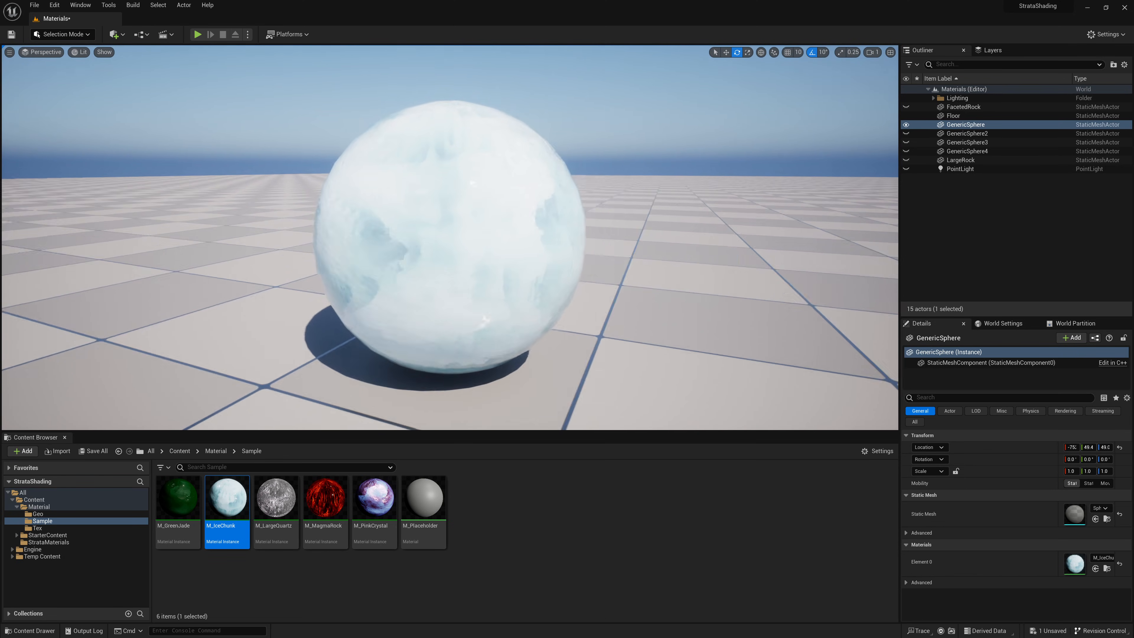
mouse_move(516, 287)
left_mouse_down("alt")
mouse_move(448, 299)
mouse_move(498, 296)
left_mouse_up("alt")
right_click_drag(487, 302, 469, 300, "alt")
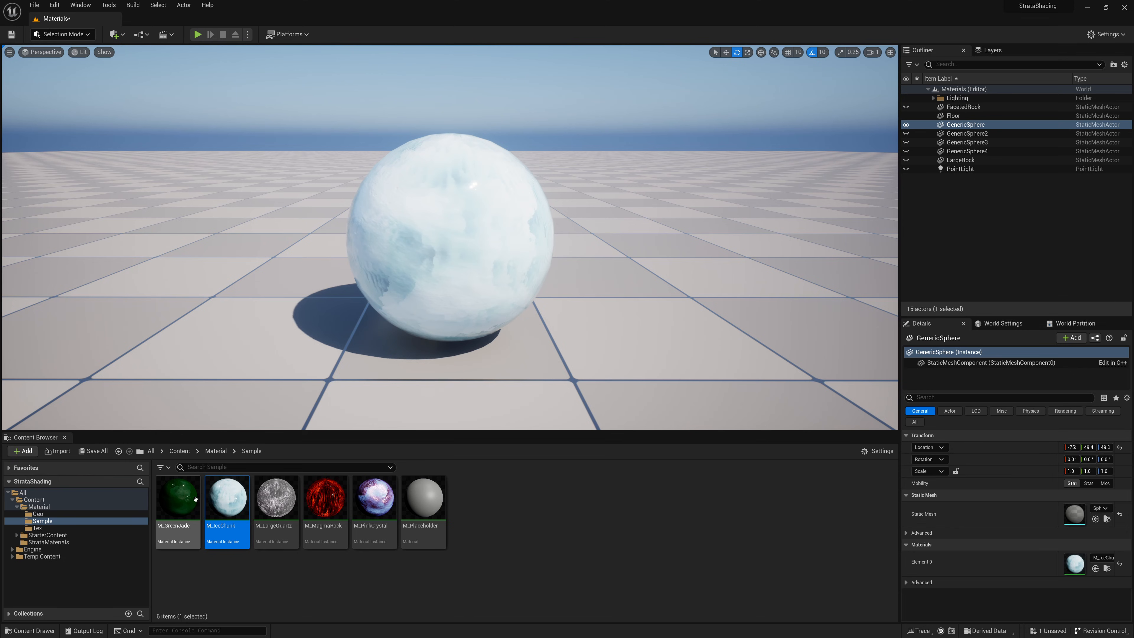
Apply the M_GreenJade material to the GenericSphere and inspect its surface and highlights.
left_click_drag(178, 497, 202, 292)
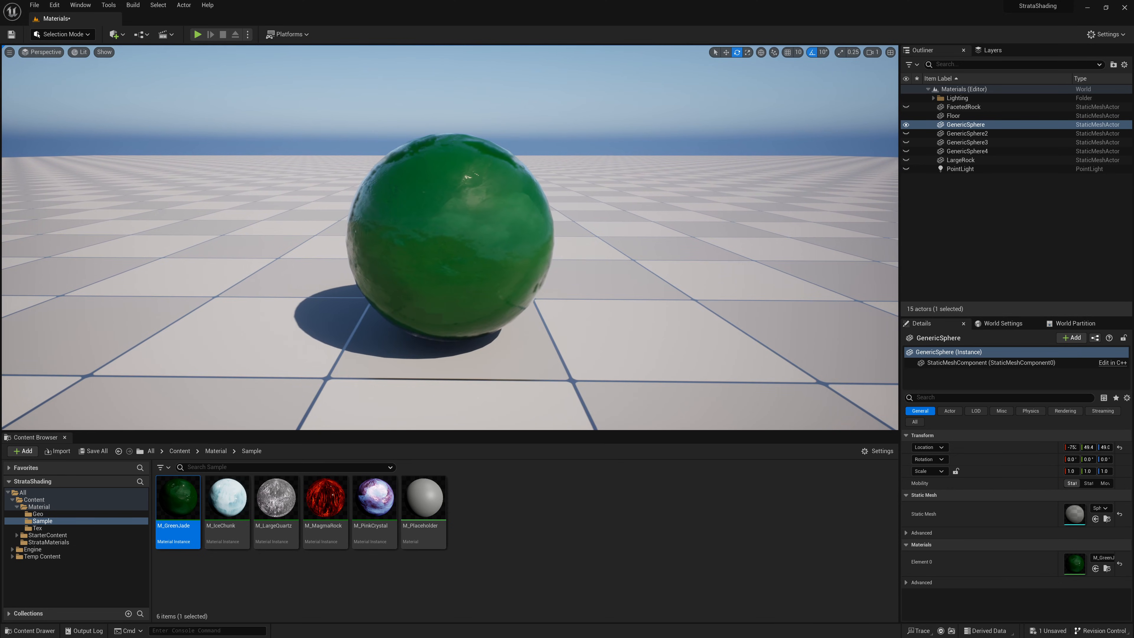
mouse_move(450, 237)
right_mouse_down("alt")
mouse_move(487, 237)
mouse_move(450, 236)
right_mouse_up("alt")
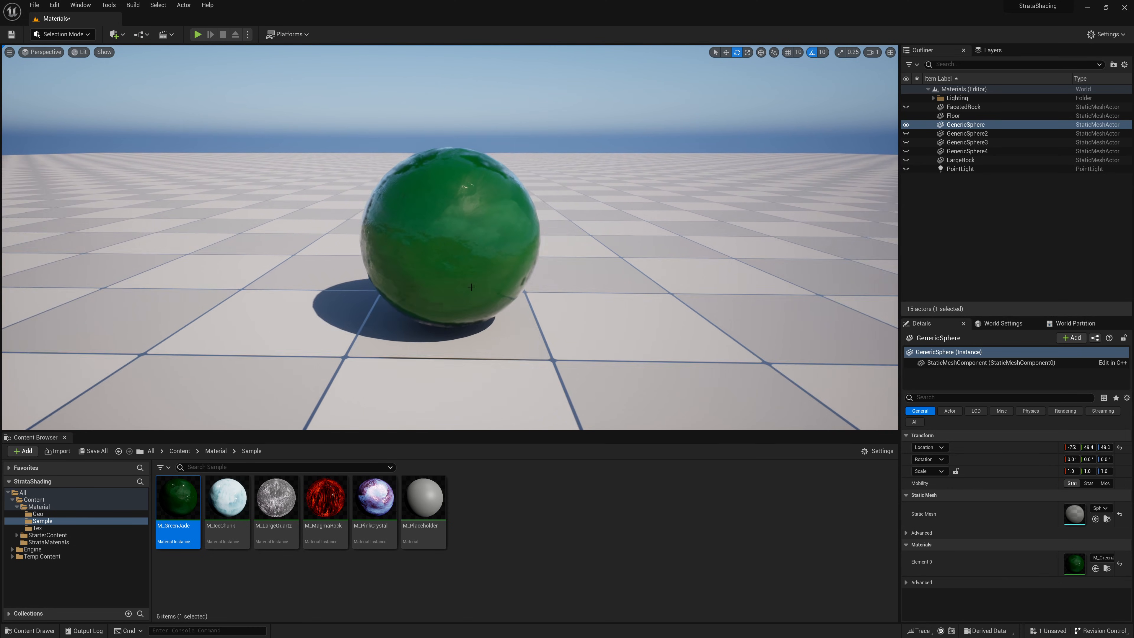
mouse_move(450, 237)
left_mouse_down("alt")
mouse_move(514, 260)
mouse_move(562, 239)
mouse_move(527, 255)
mouse_move(484, 251)
mouse_move(456, 231)
left_mouse_up("alt")
mouse_move(456, 230)
right_mouse_down("alt")
mouse_move(478, 230)
mouse_move(462, 230)
right_mouse_up("alt")
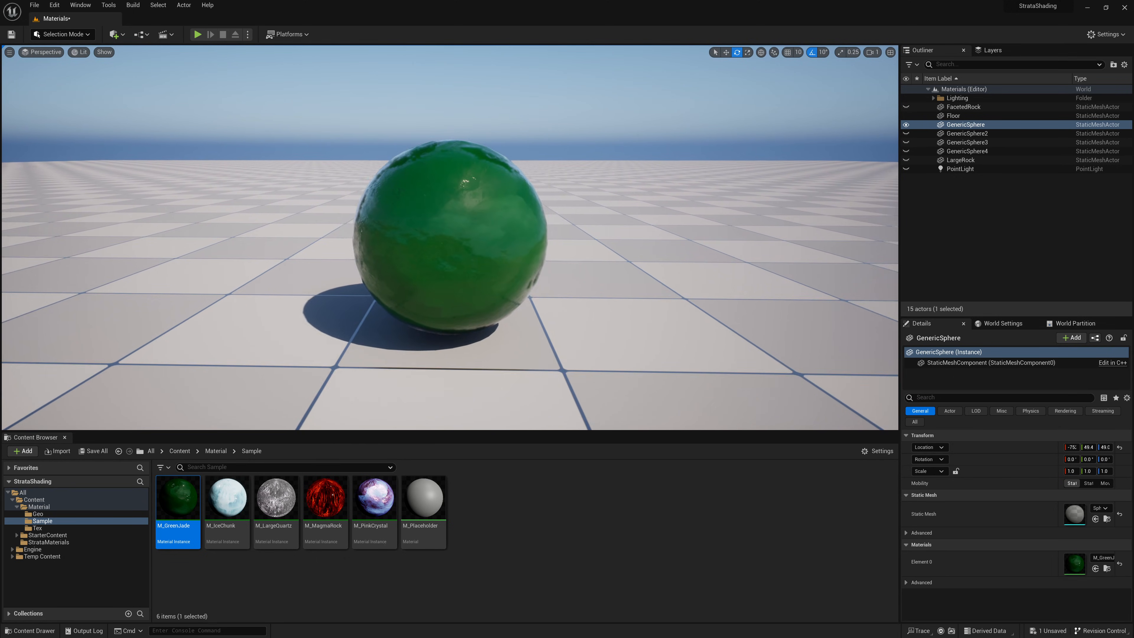
mouse_move(462, 230)
left_mouse_down("alt")
mouse_move(459, 213)
mouse_move(488, 235)
mouse_move(513, 231)
mouse_move(464, 242)
left_mouse_up("alt")
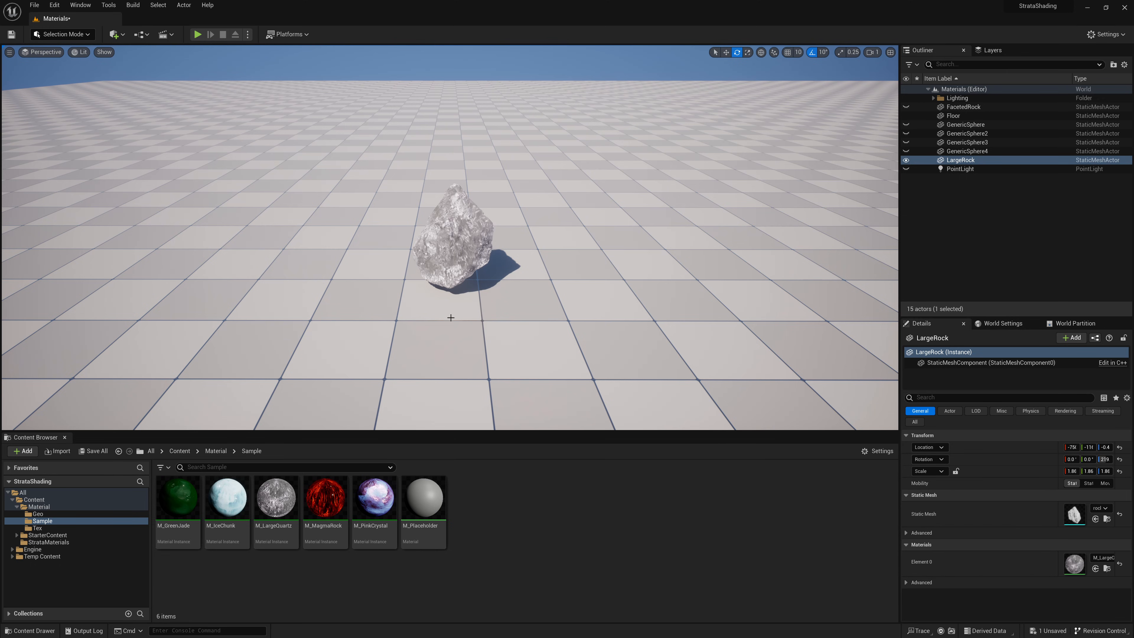
Examine the quartz material on the LargeRock mesh up close, from a distance and from different angles.
mouse_move(450, 250)
left_mouse_down("alt")
mouse_move(594, 237)
mouse_move(429, 239)
mouse_move(487, 239)
mouse_move(456, 239)
left_mouse_up("alt")
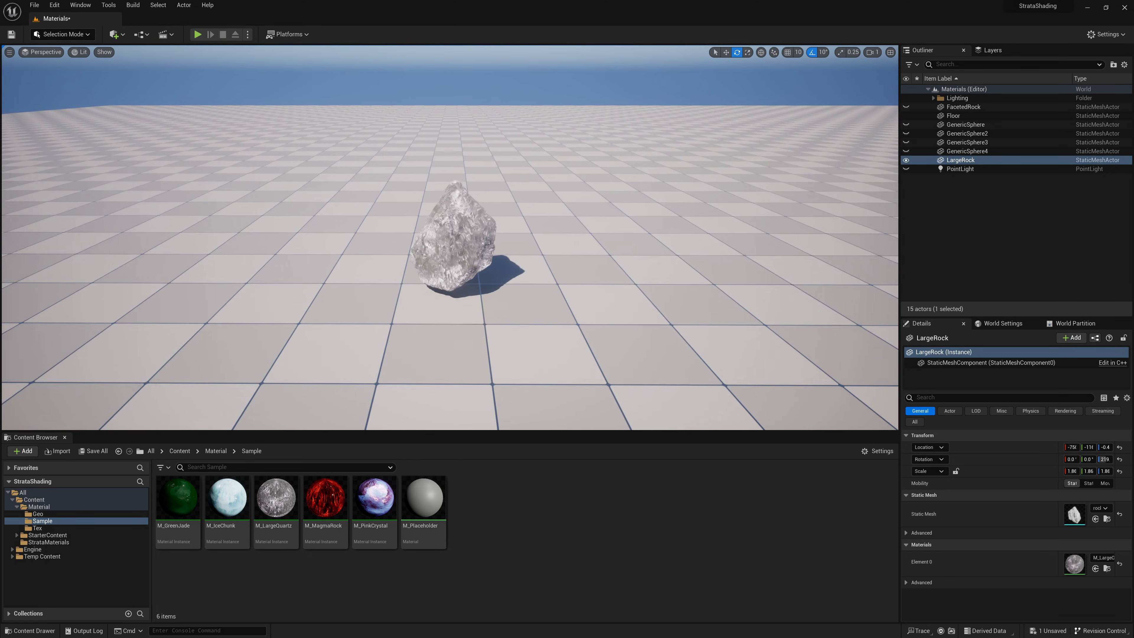
right_click_drag(451, 239, 495, 239, "alt")
mouse_move(455, 239)
left_mouse_down("alt")
mouse_move(496, 239)
mouse_move(469, 239)
left_mouse_up("alt")
right_click_drag(469, 239, 509, 239, "alt")
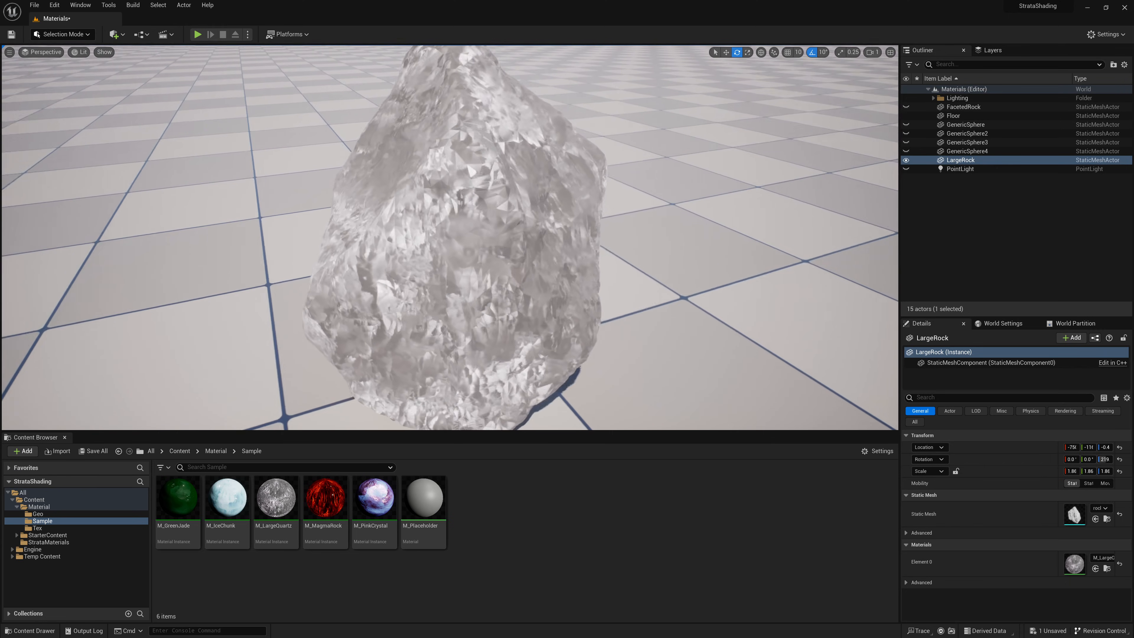
left_click_drag(450, 238, 696, 234, "alt")
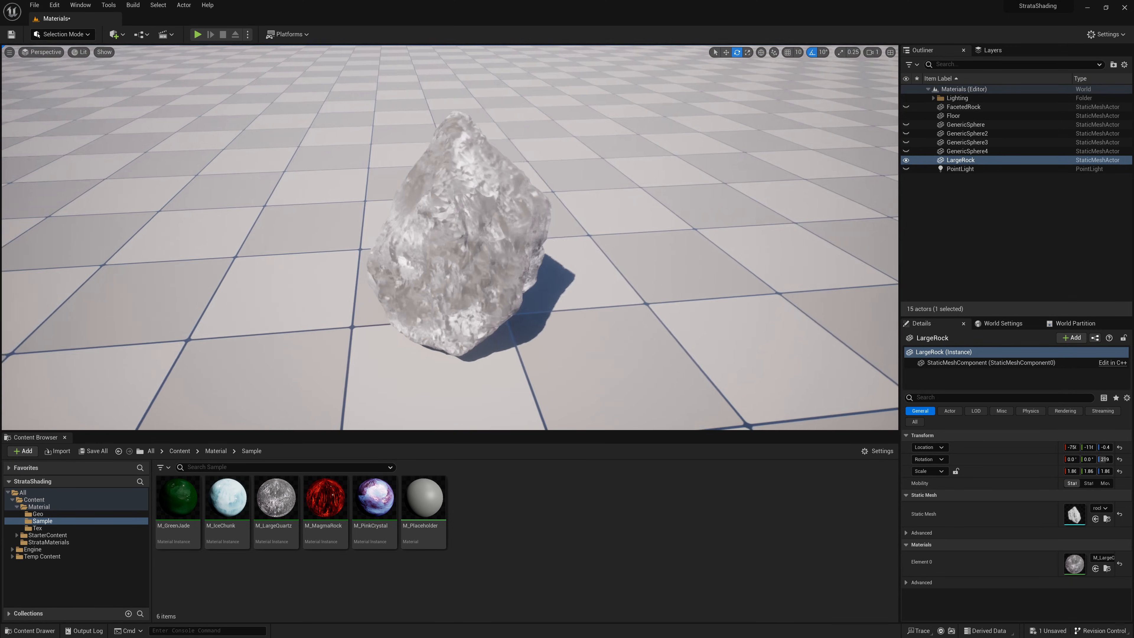
mouse_move(450, 238)
right_mouse_down("alt")
mouse_move(402, 242)
mouse_move(456, 239)
right_mouse_up("alt")
left_click_drag(450, 238, 585, 237, "alt")
right_click_drag(584, 237, 625, 236, "alt")
right_click_drag(450, 238, 474, 238, "alt")
mouse_move(473, 238)
left_mouse_down("alt")
mouse_move(513, 219)
mouse_move(515, 194)
mouse_move(500, 259)
mouse_move(487, 237)
left_mouse_up("alt")
right_click_drag(487, 238, 433, 237, "alt")
left_click_drag(433, 238, 454, 191, "alt")
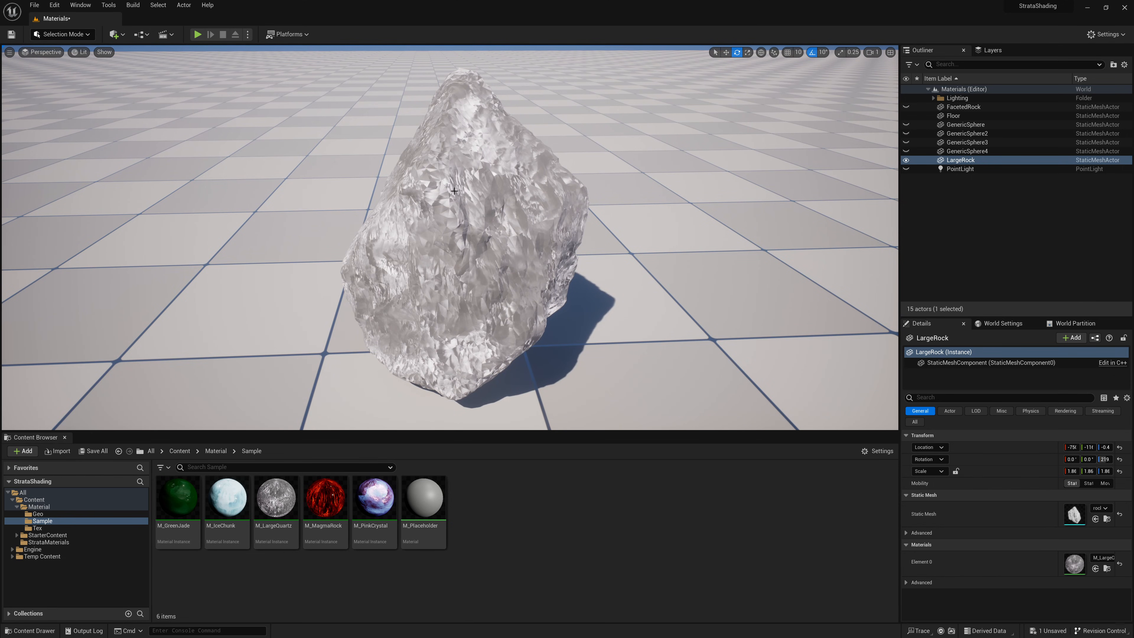
left_click_drag(454, 191, 463, 219, "alt")
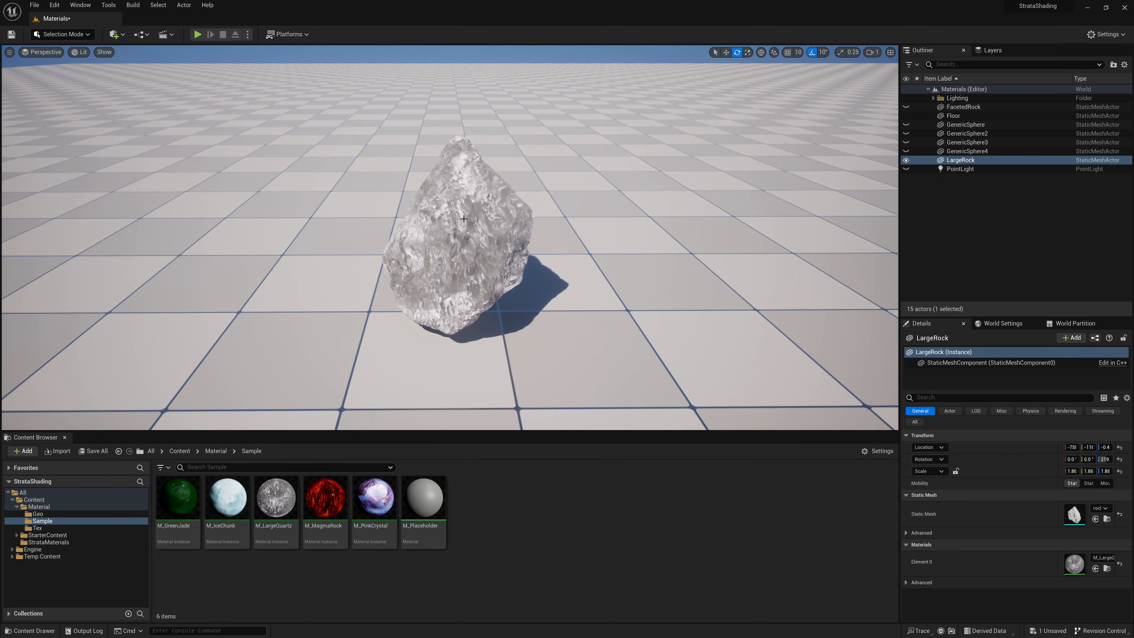
mouse_move(464, 218)
right_mouse_down("alt")
mouse_move(509, 219)
mouse_move(465, 218)
right_mouse_up("alt")
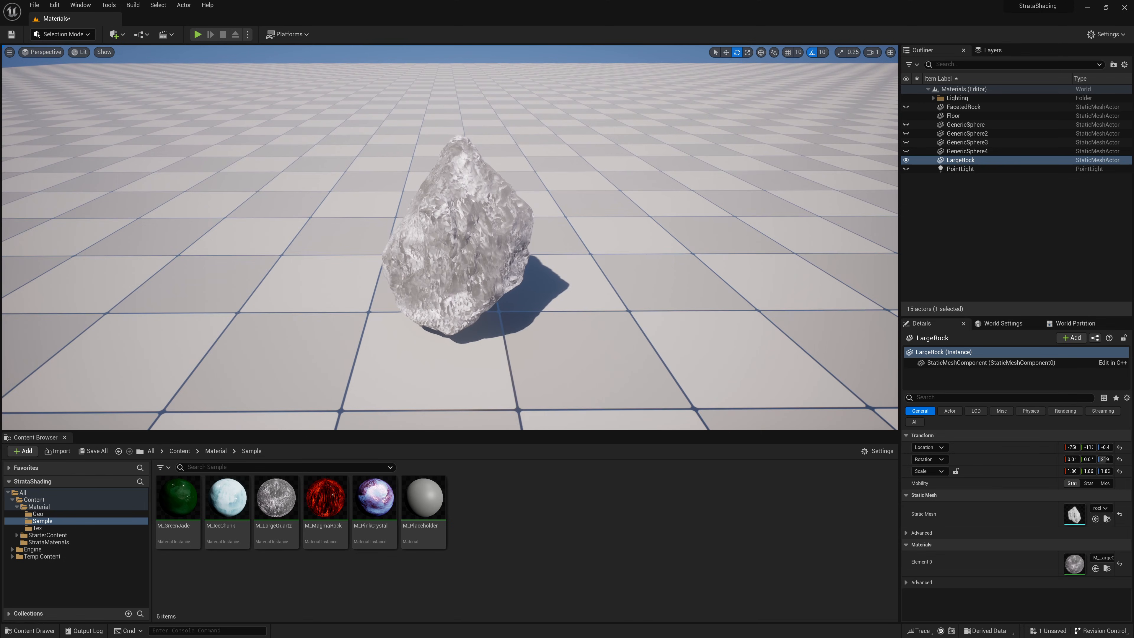
left_click_drag(465, 218, 460, 220, "alt")
right_click_drag(466, 220, 498, 220, "alt")
mouse_move(466, 220)
left_mouse_down("alt")
mouse_move(341, 232)
mouse_move(461, 222)
left_mouse_up("alt")
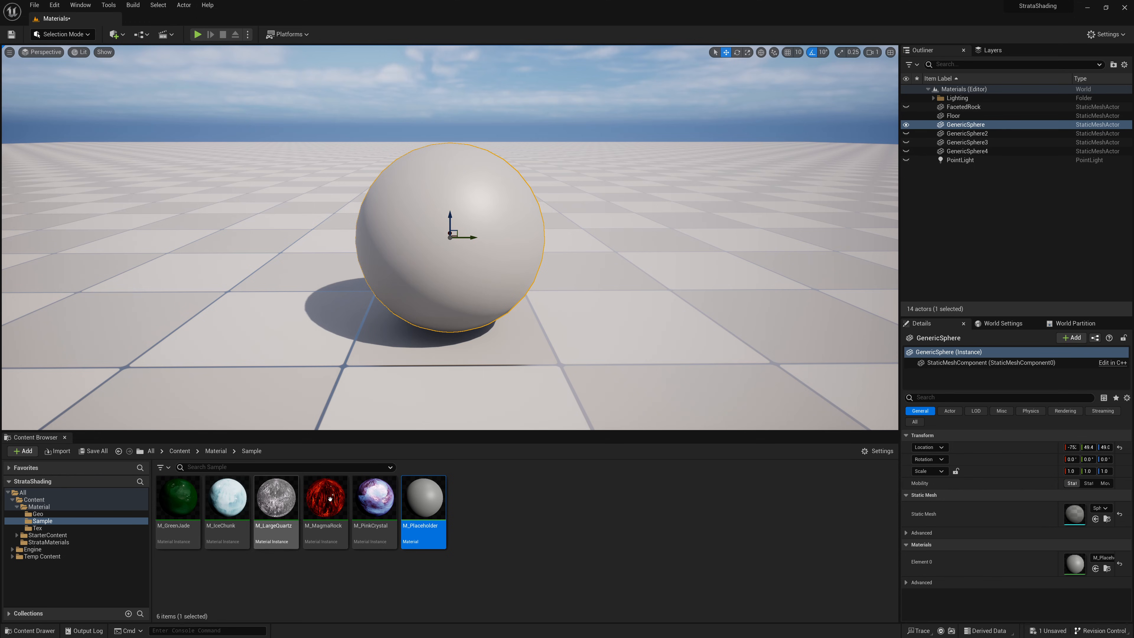
Apply M_MagmaRock to the GenericSphere and hide the Lighting folder to check the material's glow in the dark.
left_click_drag(325, 497, 464, 192)
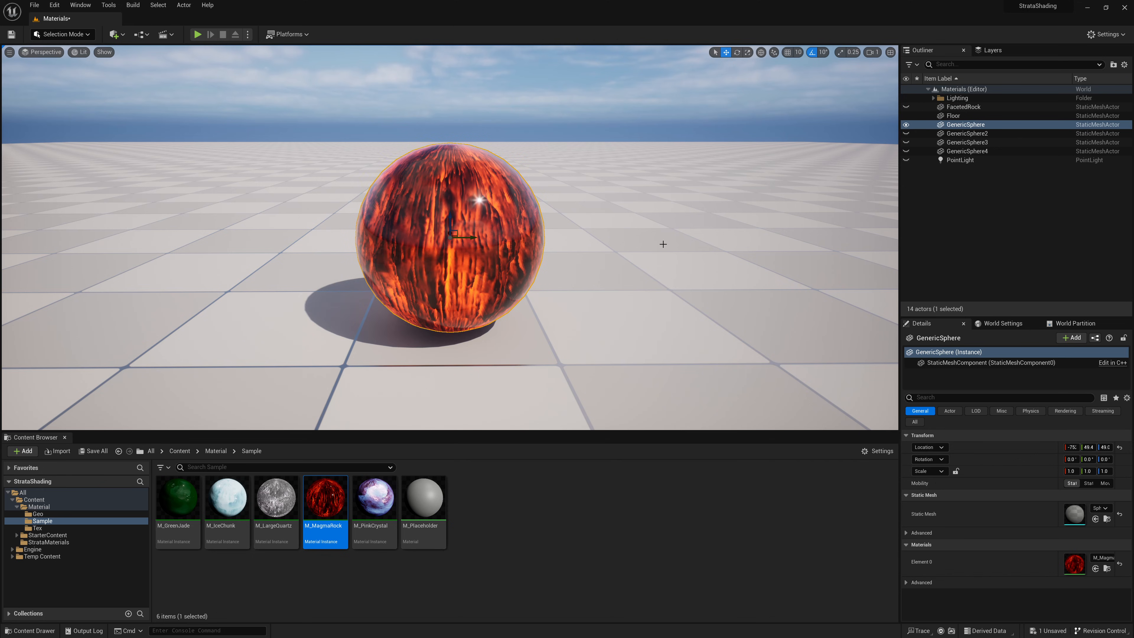
left_click(906, 98)
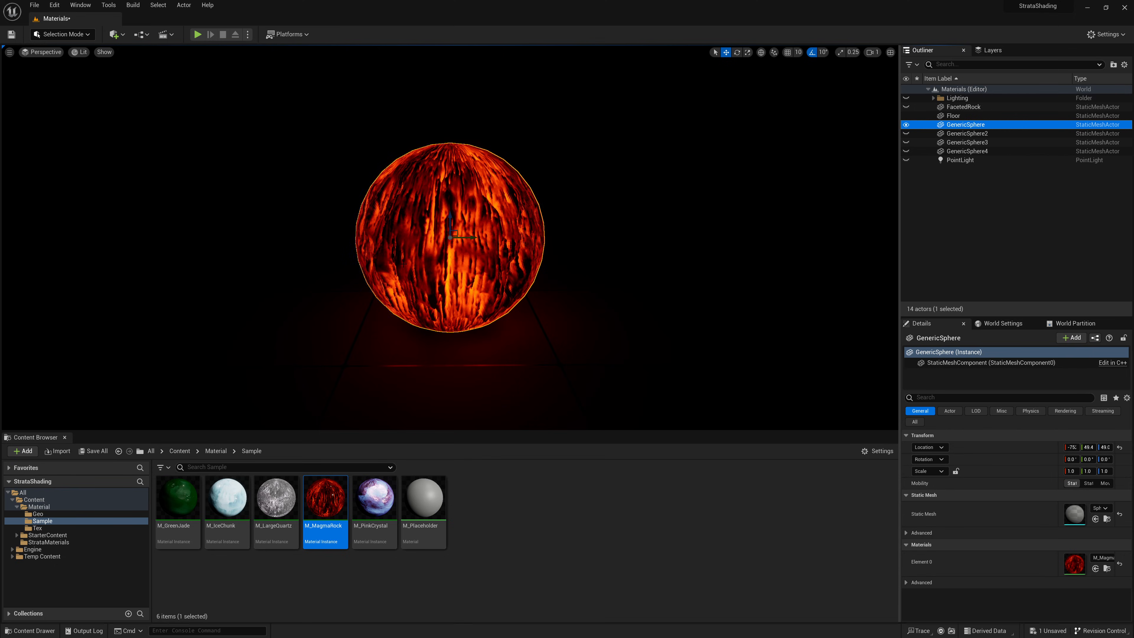
Apply M_PinkCrystal to the GenericSphere and unhide the PointLight to inspect the crystal under local light.
left_click_drag(374, 497, 469, 286)
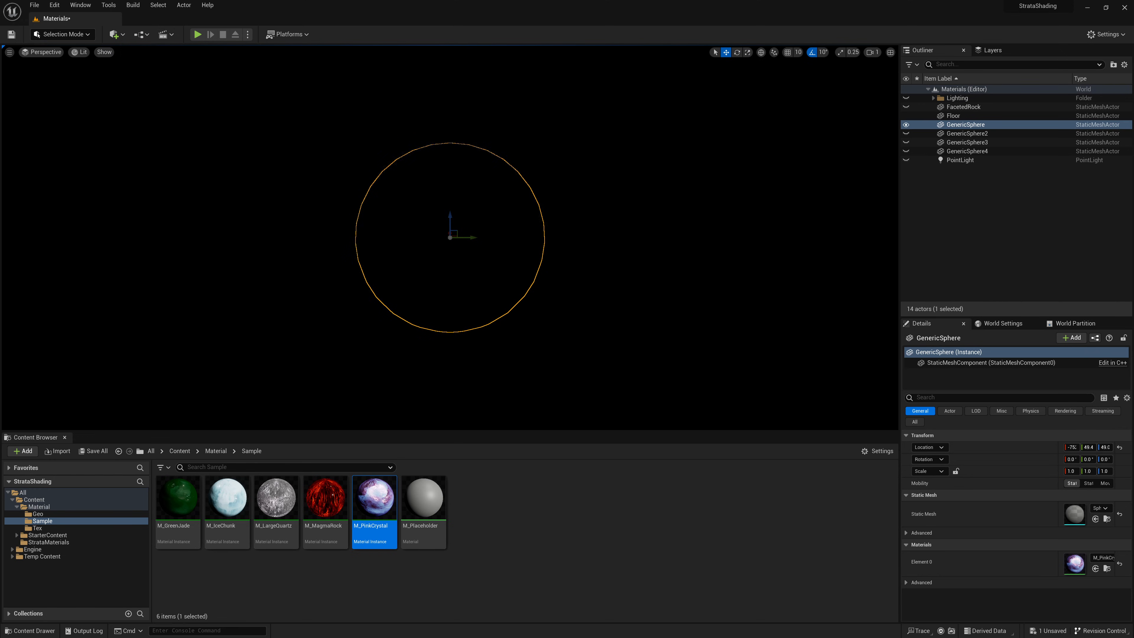
left_click(906, 160)
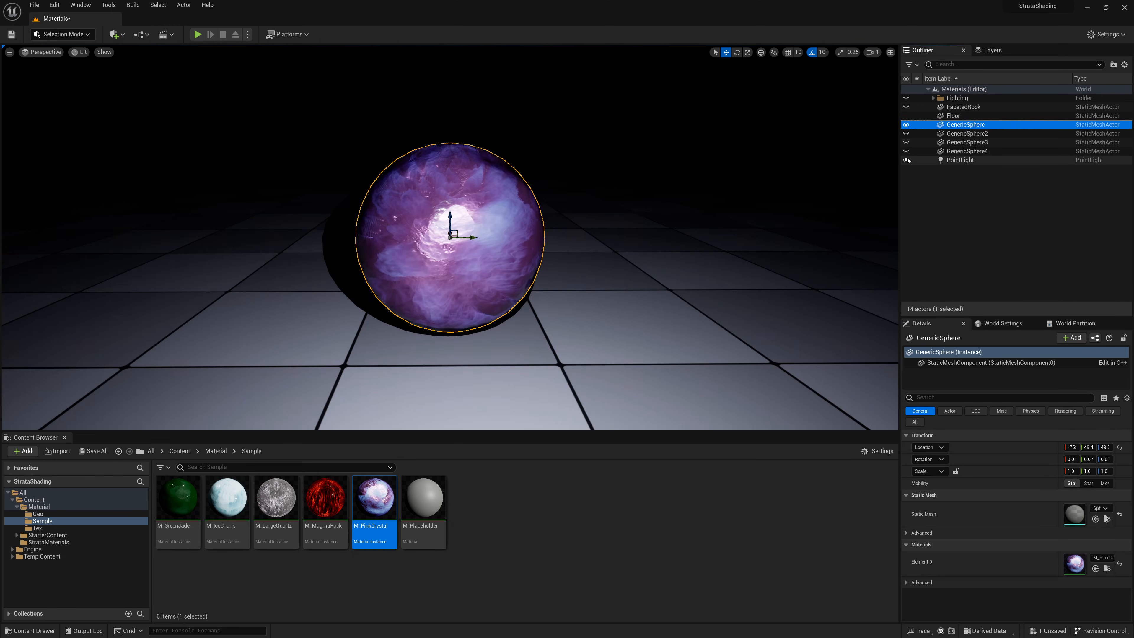
right_click_drag(535, 250, 473, 281, "alt")
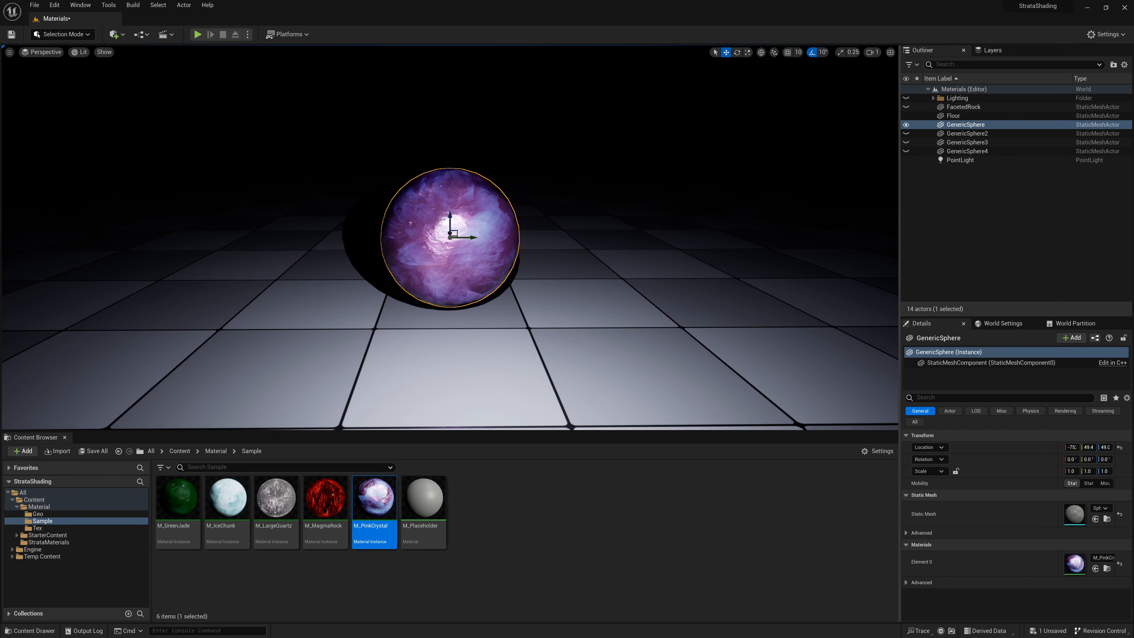
mouse_move(637, 242)
left_mouse_down("alt")
mouse_move(558, 244)
mouse_move(687, 243)
mouse_move(620, 243)
mouse_move(638, 243)
left_mouse_up("alt")
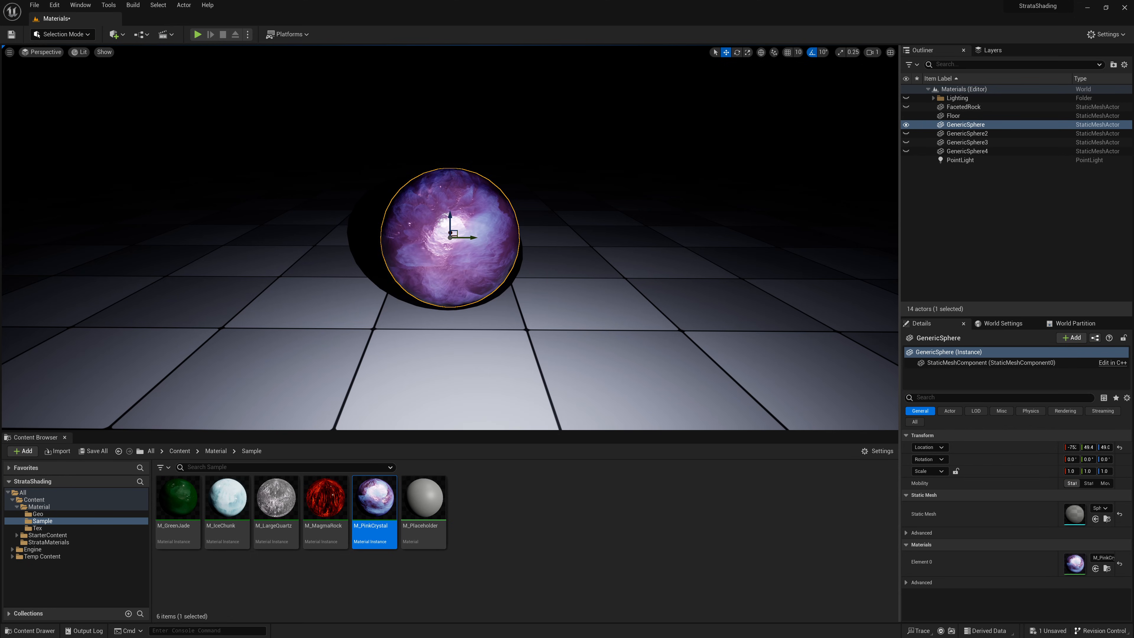
right_click_drag(588, 208, 648, 208, "alt")
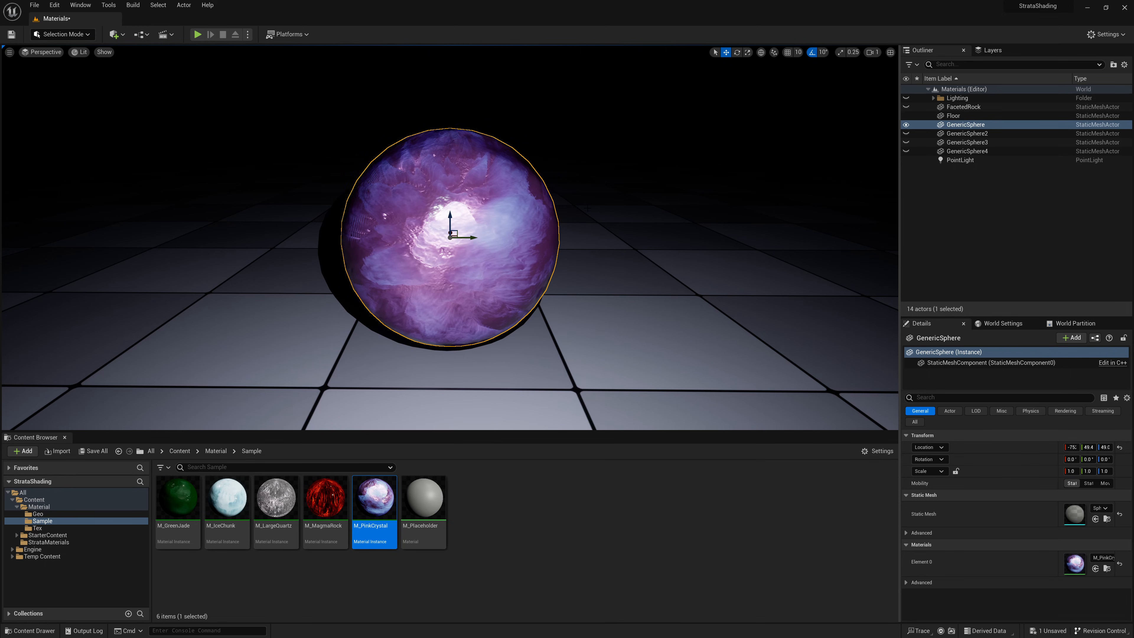
left_click_drag(575, 214, 626, 218, "alt")
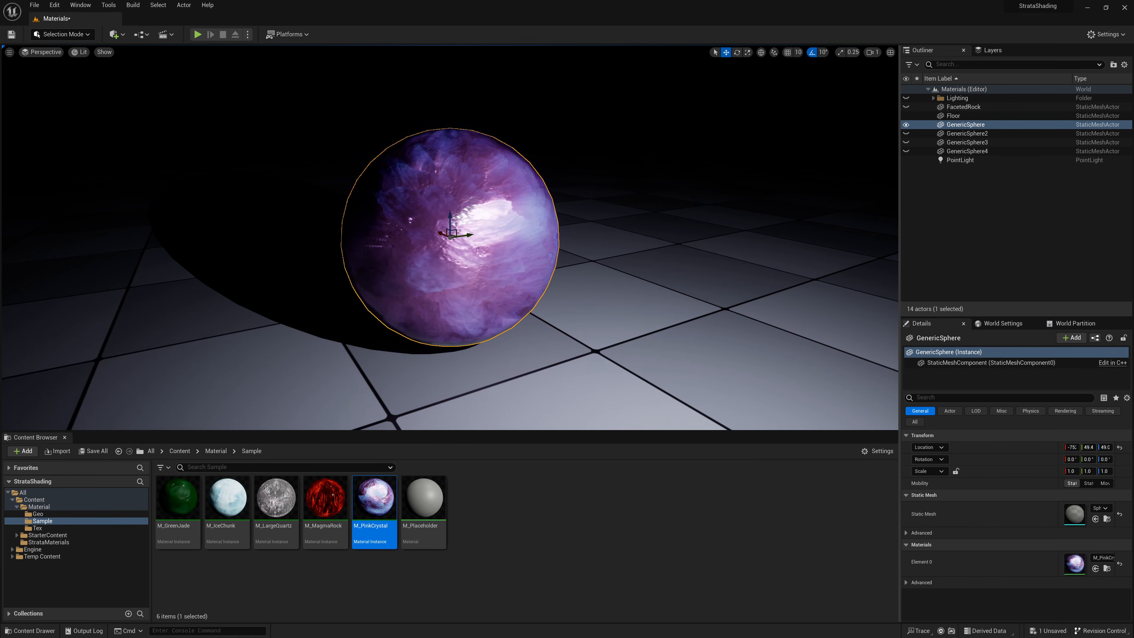
left_click_drag(466, 218, 433, 218, "alt")
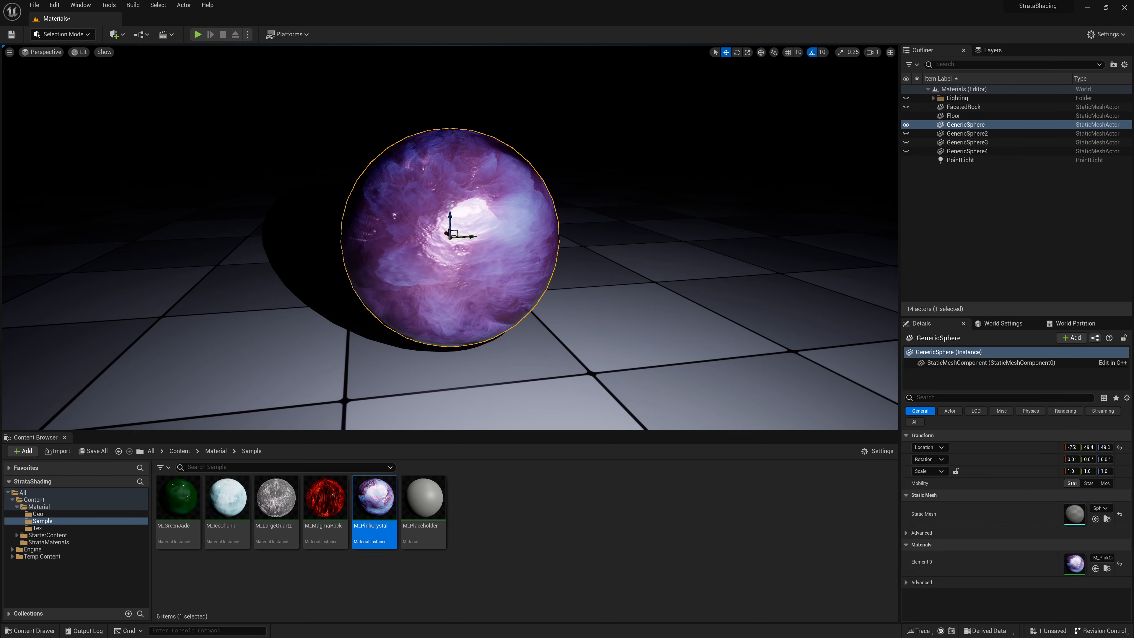
mouse_move(450, 379)
left_mouse_down("alt")
mouse_move(379, 378)
mouse_move(437, 380)
left_mouse_up("alt")
right_click_drag(450, 380, 393, 380, "alt")
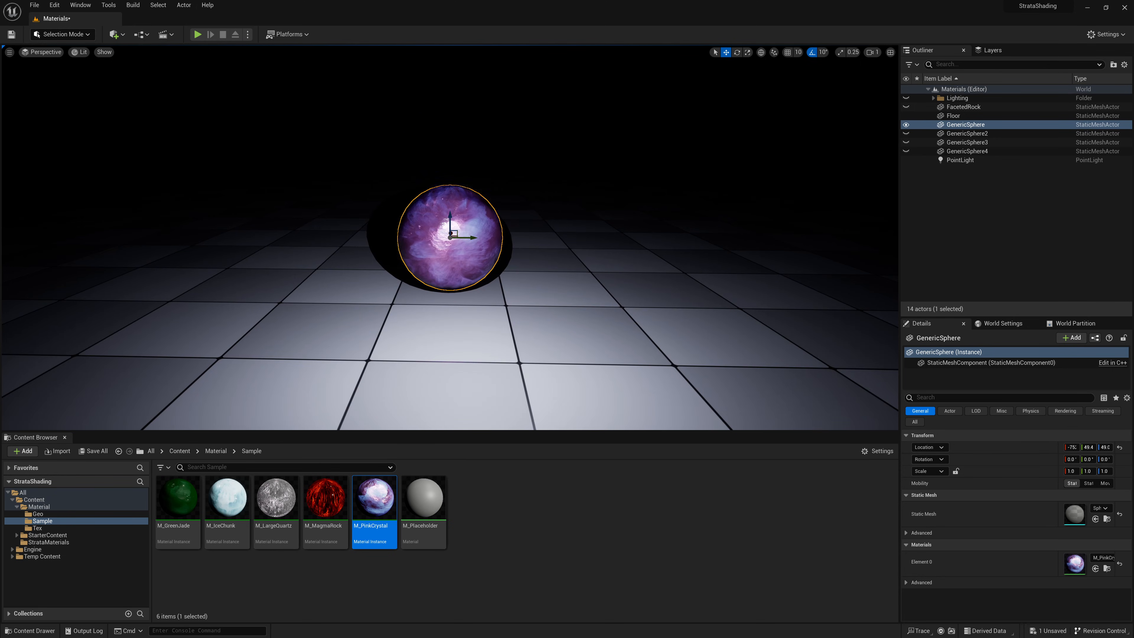
Move the PointLight across to the other side of the sphere, to about Y 154.
left_click(953, 161)
left_click_drag(450, 357, 520, 331, "alt")
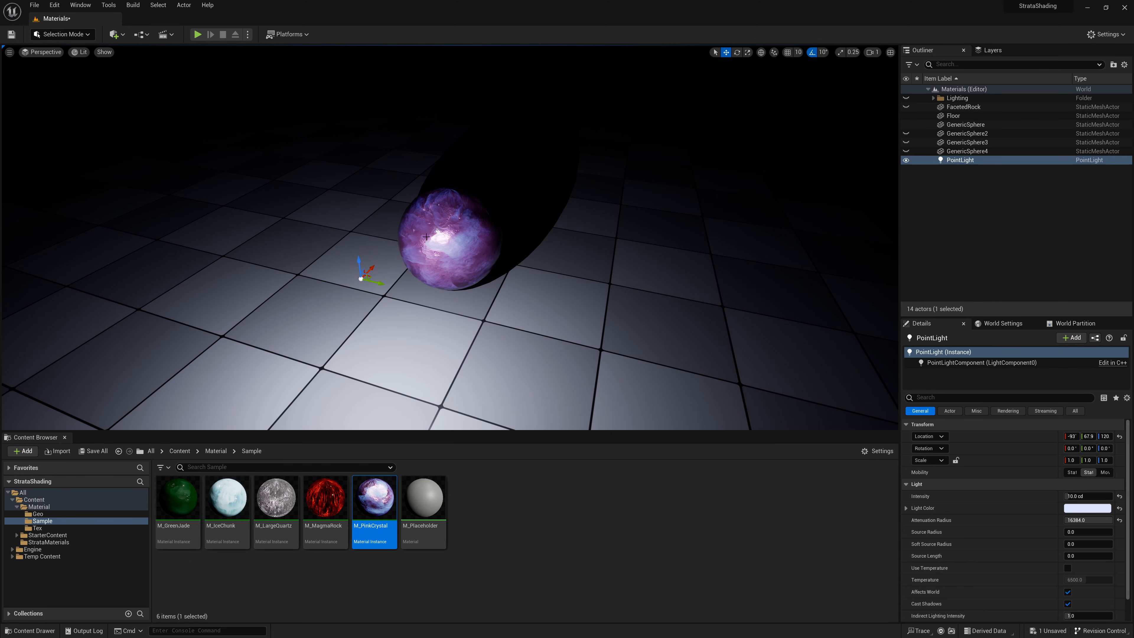
scroll(435, 252, "up", 4)
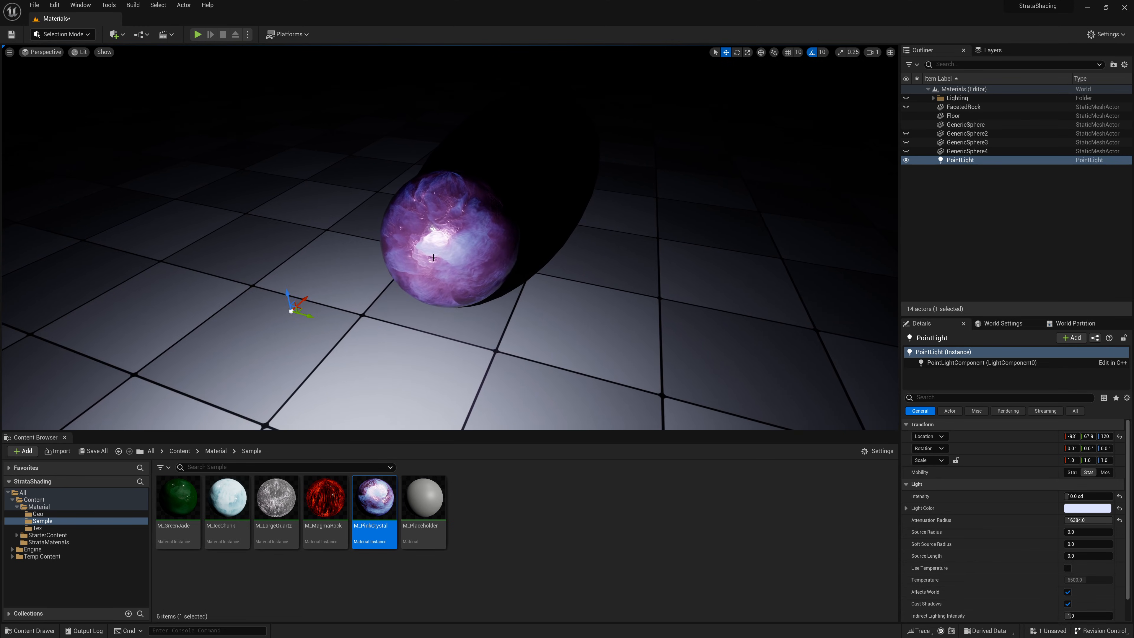
mouse_move(435, 251)
left_mouse_down("alt")
mouse_move(444, 213)
mouse_move(562, 210)
mouse_move(412, 241)
mouse_move(534, 233)
mouse_move(413, 245)
mouse_move(498, 240)
mouse_move(428, 258)
left_mouse_up("alt")
left_click_drag(261, 282, 587, 190)
Examine how the crystal sphere responds to the point light from different angles and distances.
right_click_drag(588, 190, 625, 192, "alt")
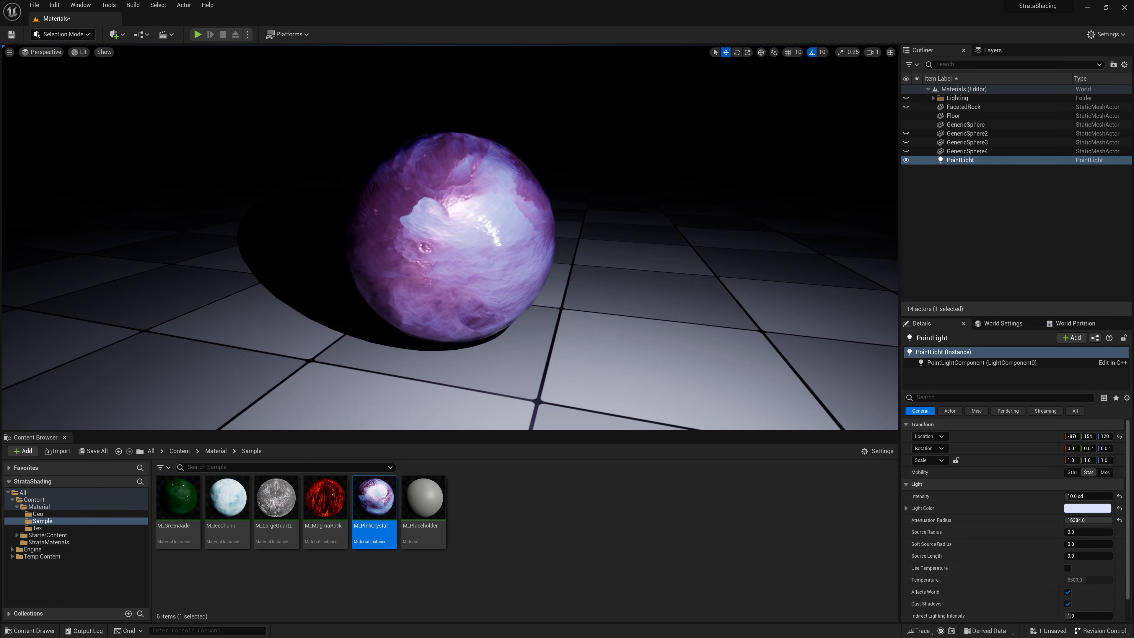
left_click_drag(625, 192, 596, 198, "alt")
right_click_drag(596, 198, 527, 197, "alt")
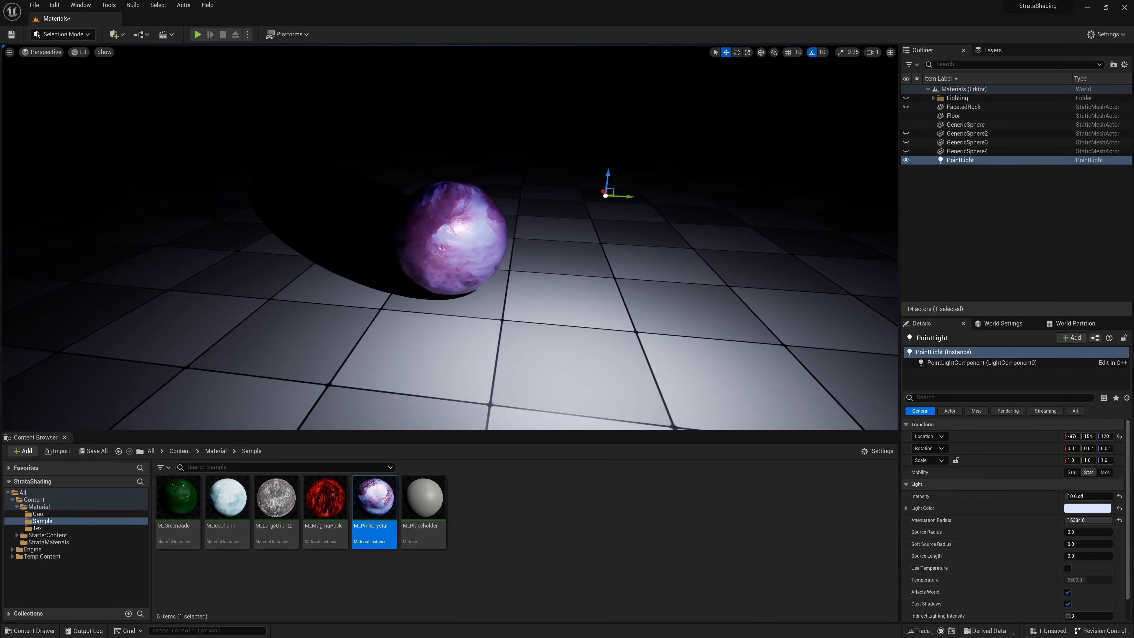
left_click_drag(527, 197, 484, 198, "alt")
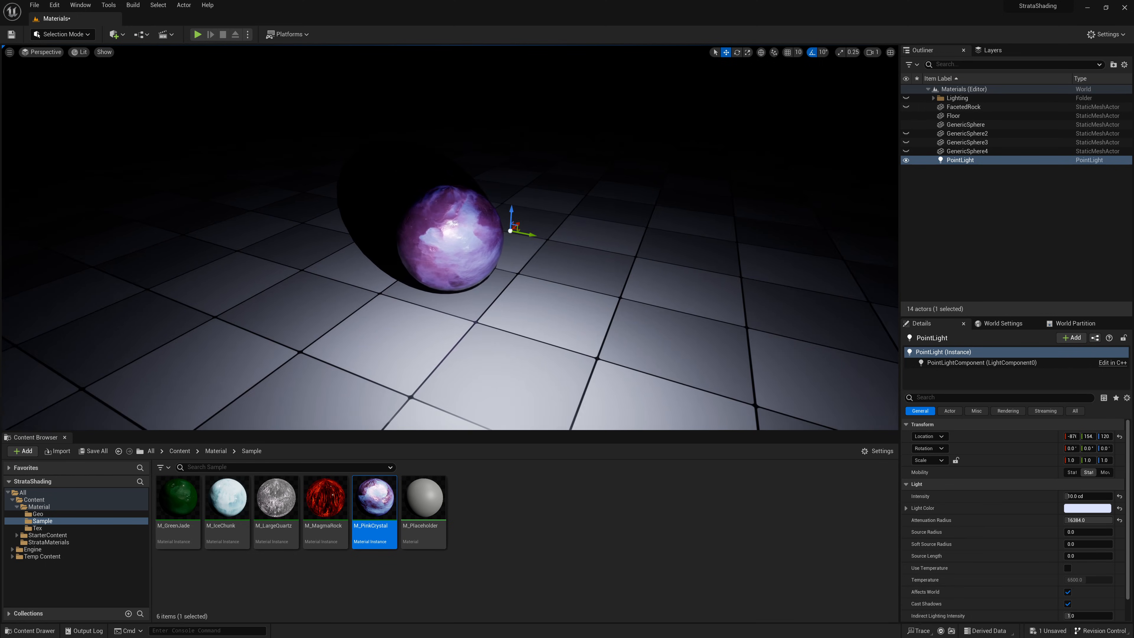
right_click_drag(484, 198, 545, 198, "alt")
left_click_drag(545, 198, 577, 179, "alt")
right_click_drag(474, 260, 496, 259, "alt")
mouse_move(495, 260)
left_mouse_down("alt")
mouse_move(399, 259)
mouse_move(509, 258)
left_mouse_up("alt")
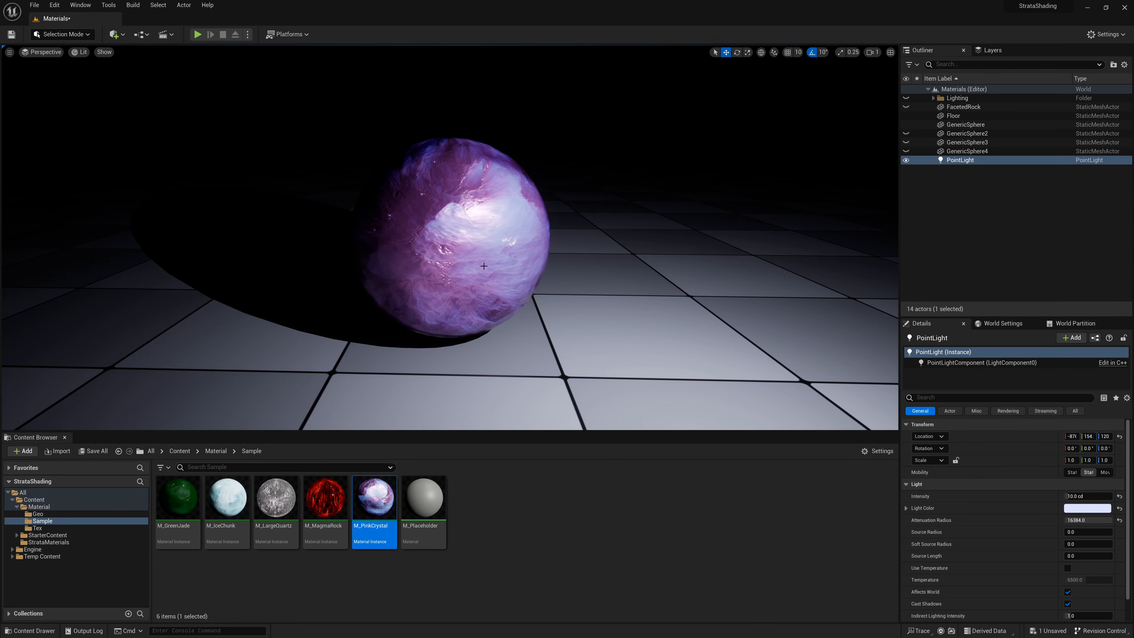
scroll(484, 265, "down", 6)
scroll(499, 266, "up", 3)
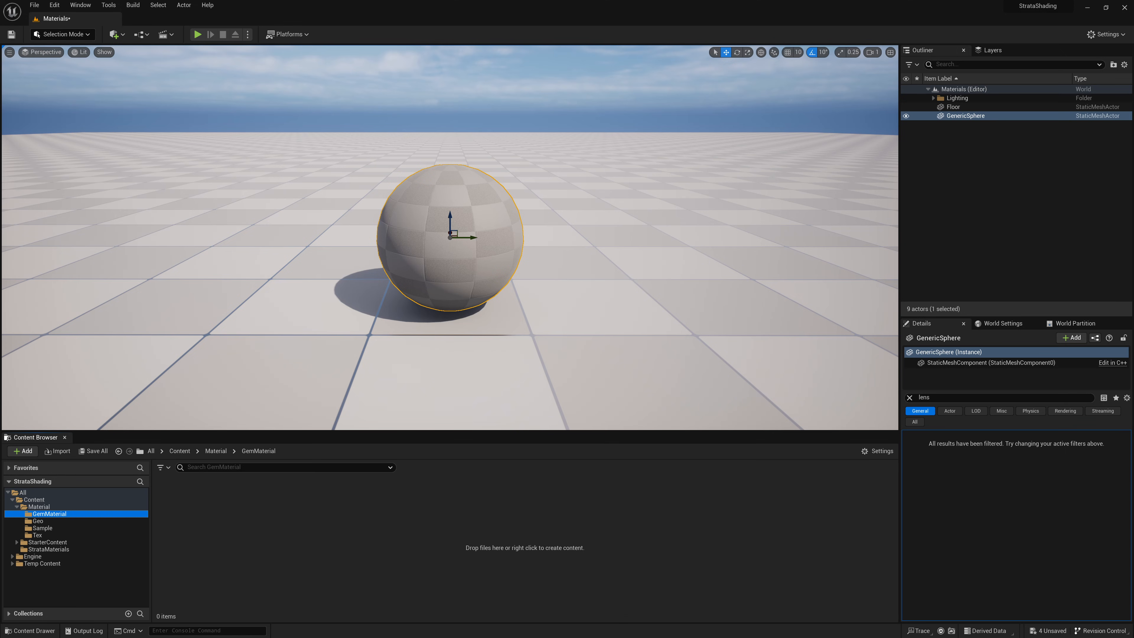
Create a new material named M_GemMaterial in the GemMaterial folder and open it in the material editor.
right_click(268, 586)
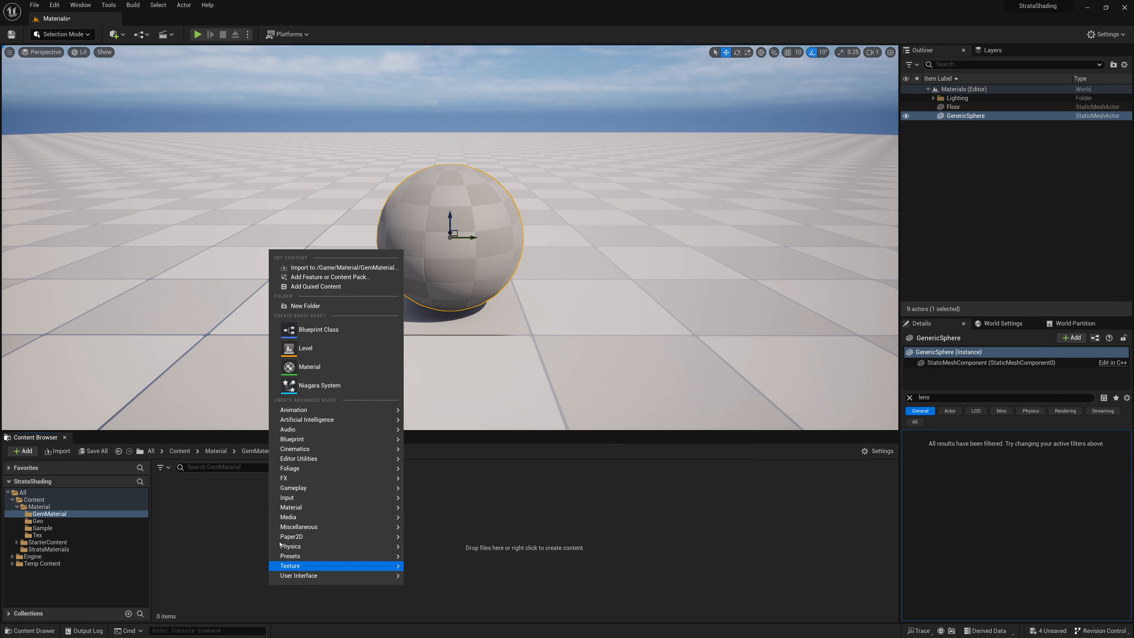
left_click(307, 367)
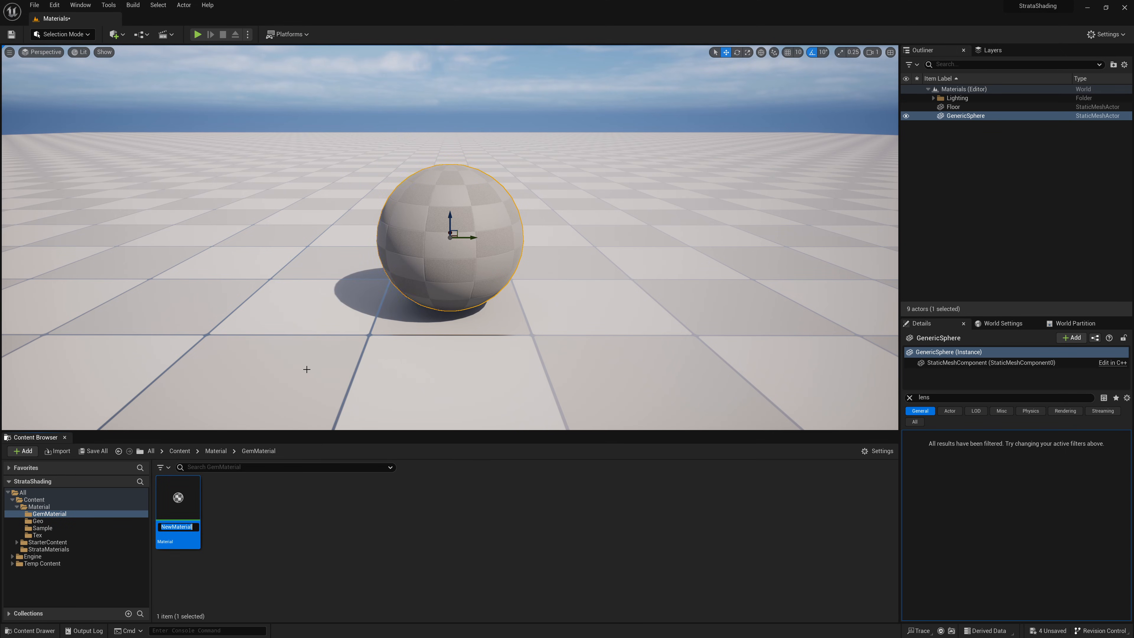
type("M_GemMaterial")
key("Return")
key("Return")
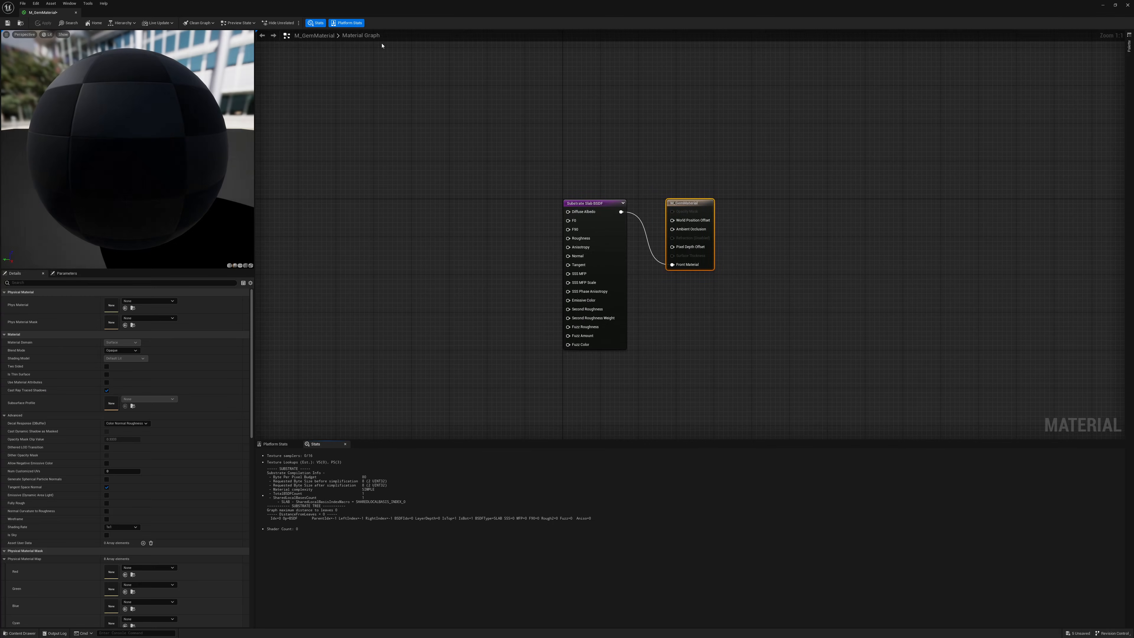
Maximize the material editor window and shrink the Stats area to give the material graph more room.
left_click_drag(380, 10, 435, 17)
double_click(435, 20)
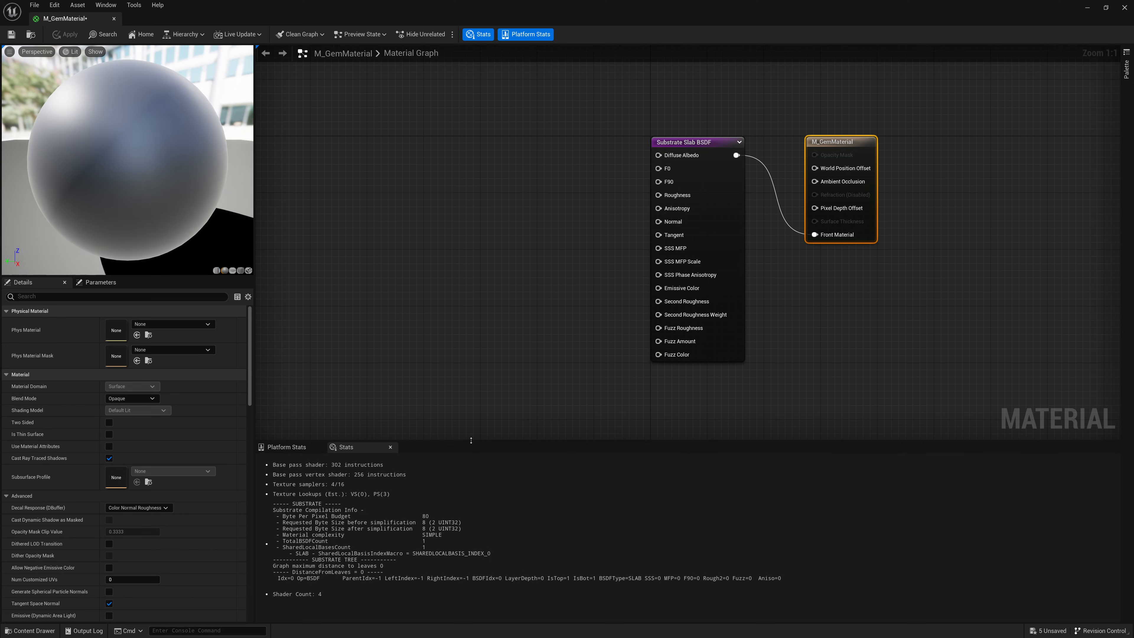
left_click_drag(471, 440, 462, 509)
key("Home")
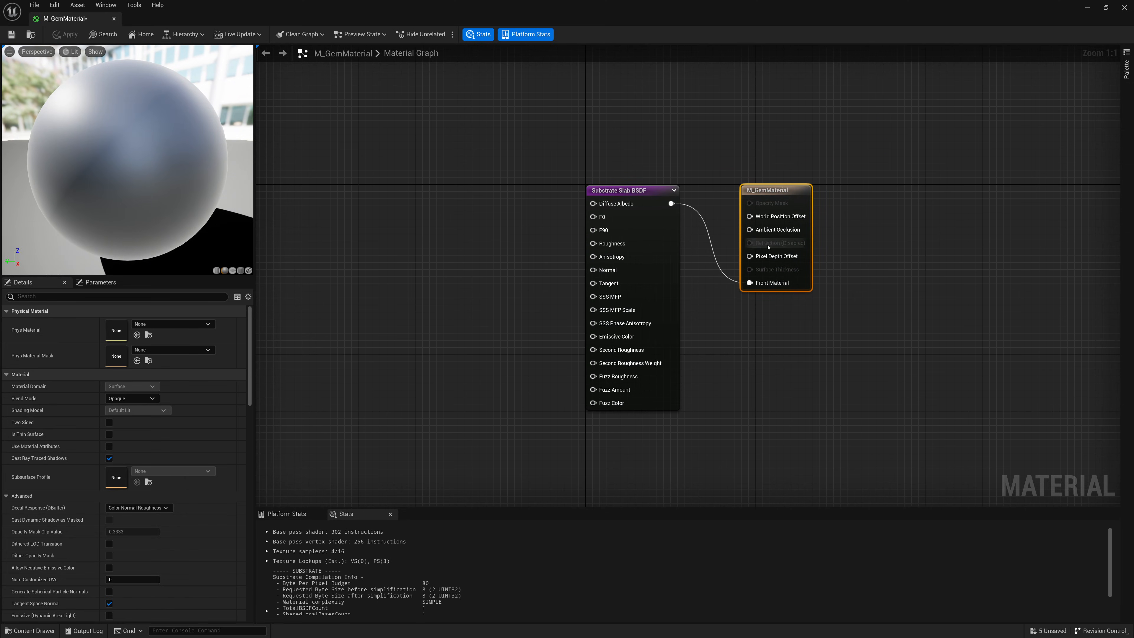
Rearrange the graph so the M_GemMaterial output node sits above and to the right of the Substrate Slab BSDF.
left_click_drag(787, 194, 786, 113)
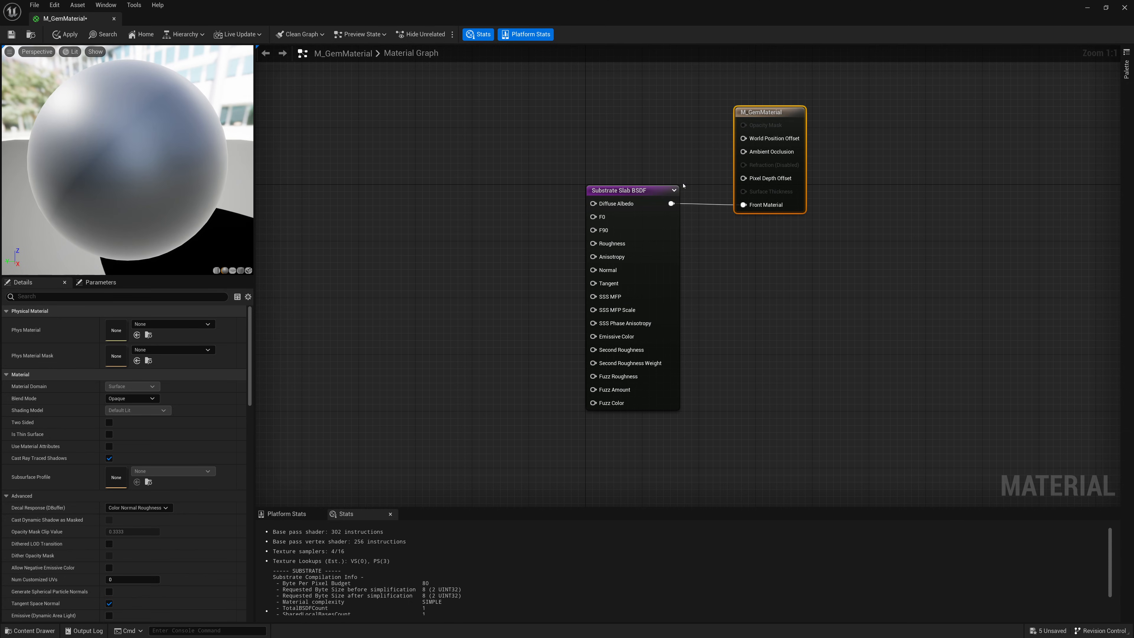
left_click_drag(662, 201, 662, 236)
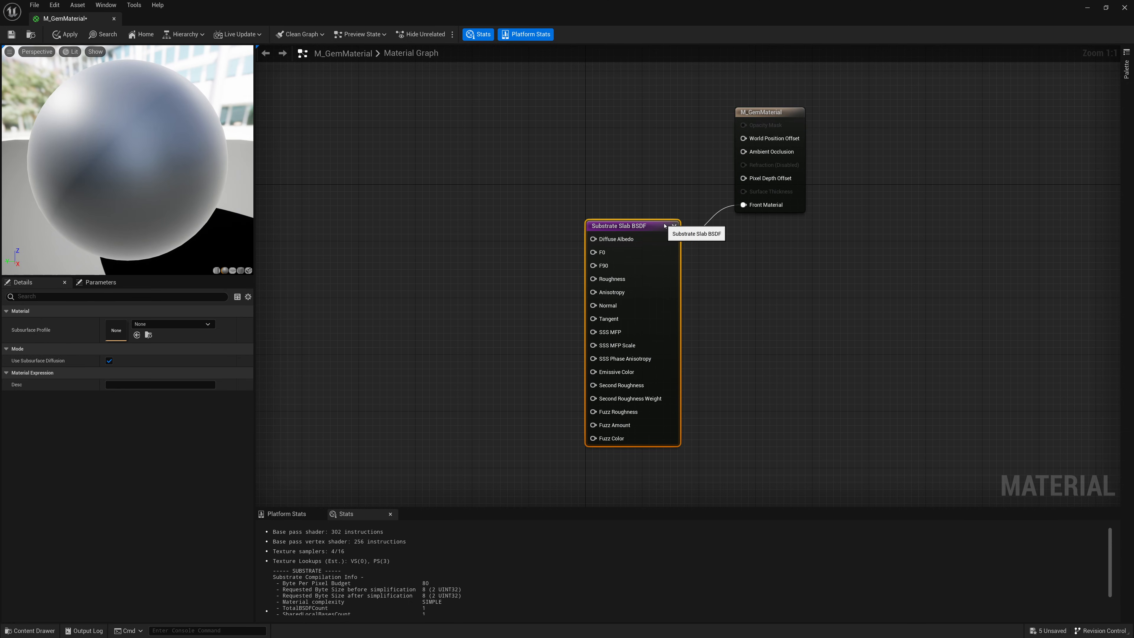
left_click(557, 224)
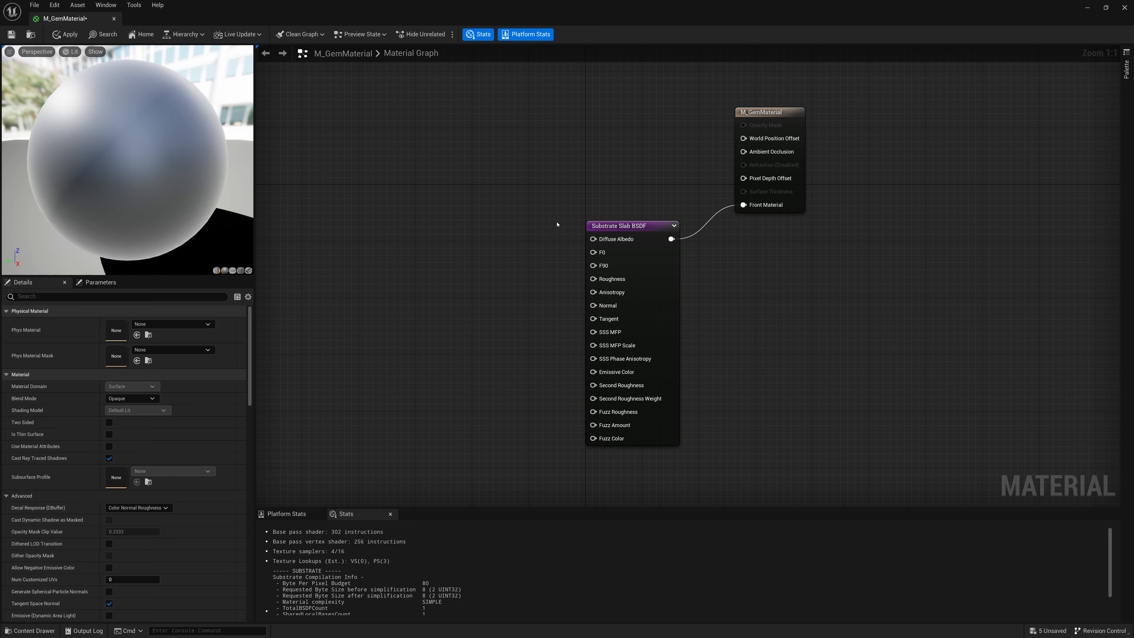
right_click_drag(555, 224, 577, 245)
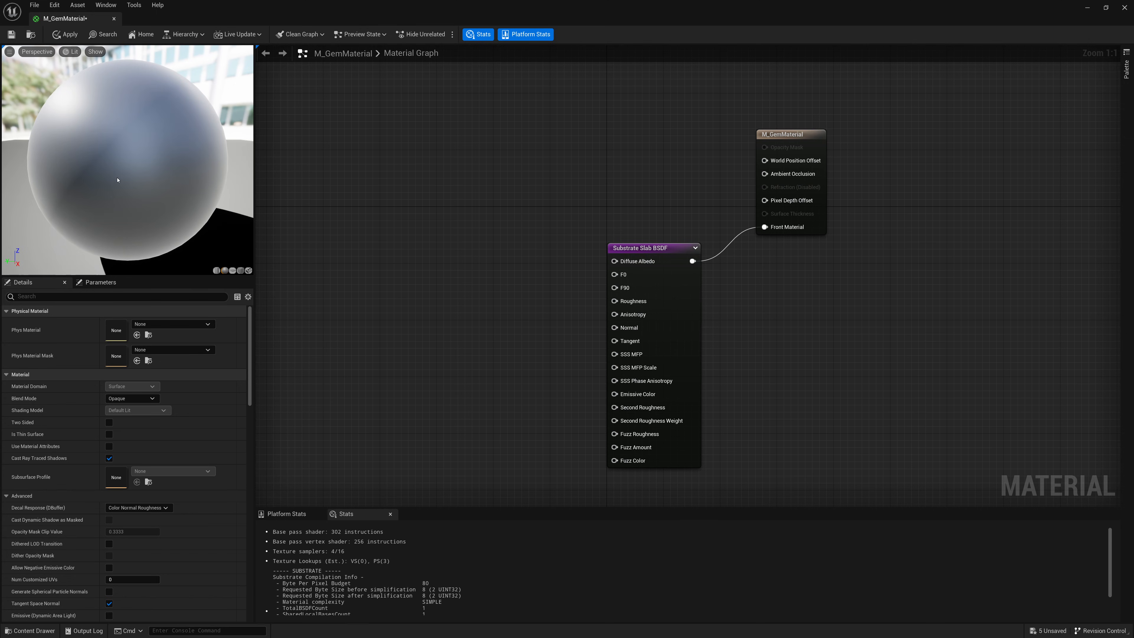
Rotate the preview sphere to view its brighter side, make room beside the slab node and save M_GemMaterial.
left_click_drag(117, 180, 192, 165)
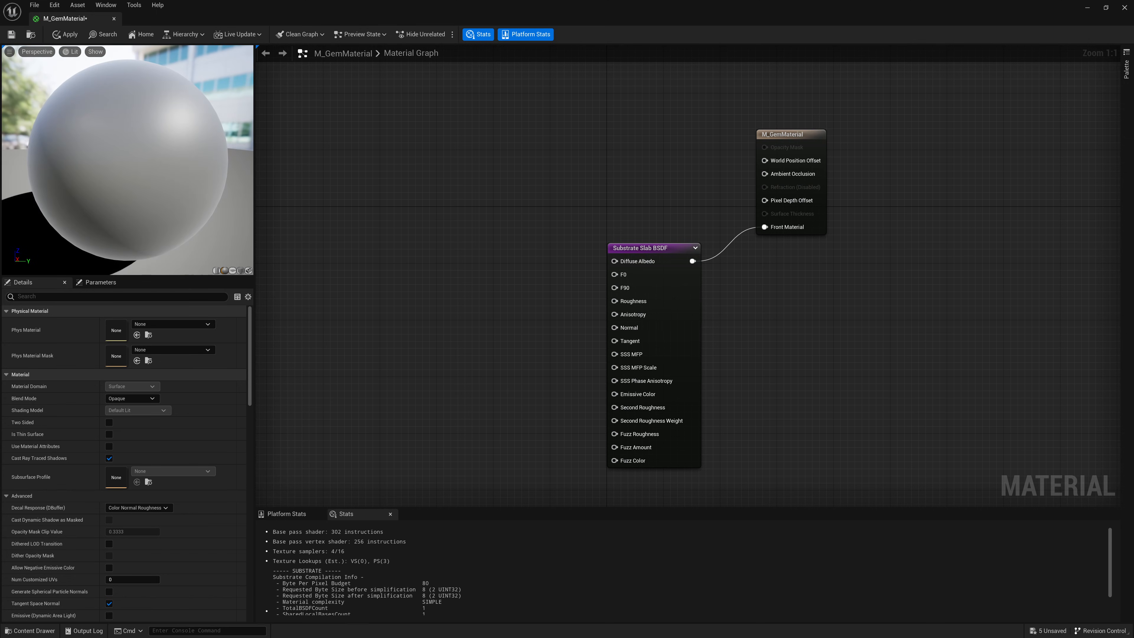
right_click_drag(419, 231, 518, 229)
mouse_move(732, 264)
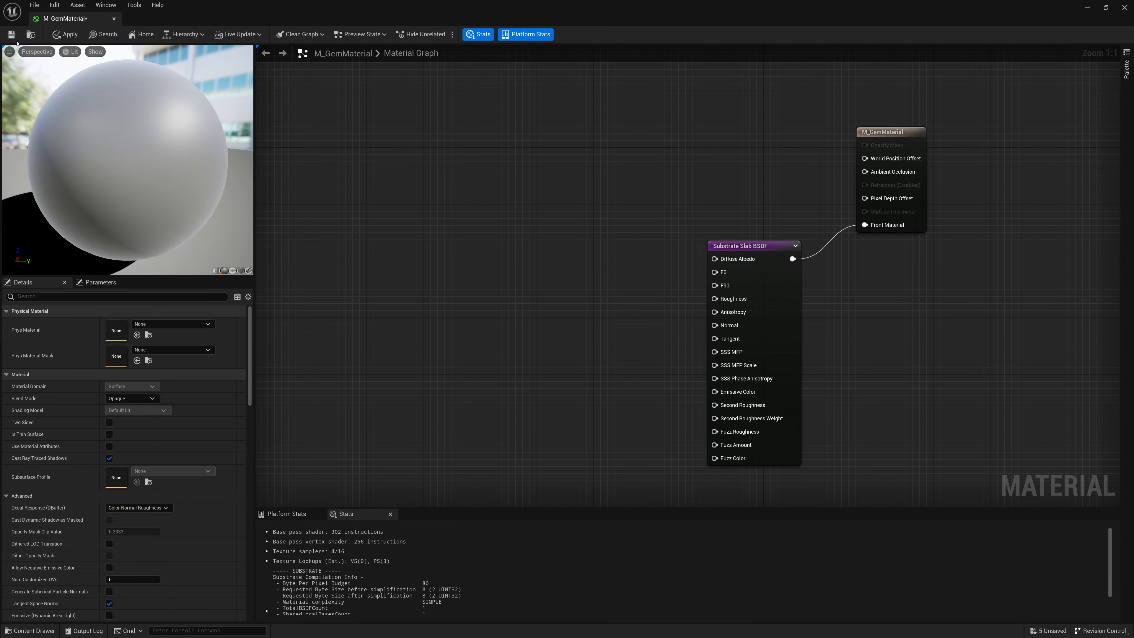
key("ctrl+s")
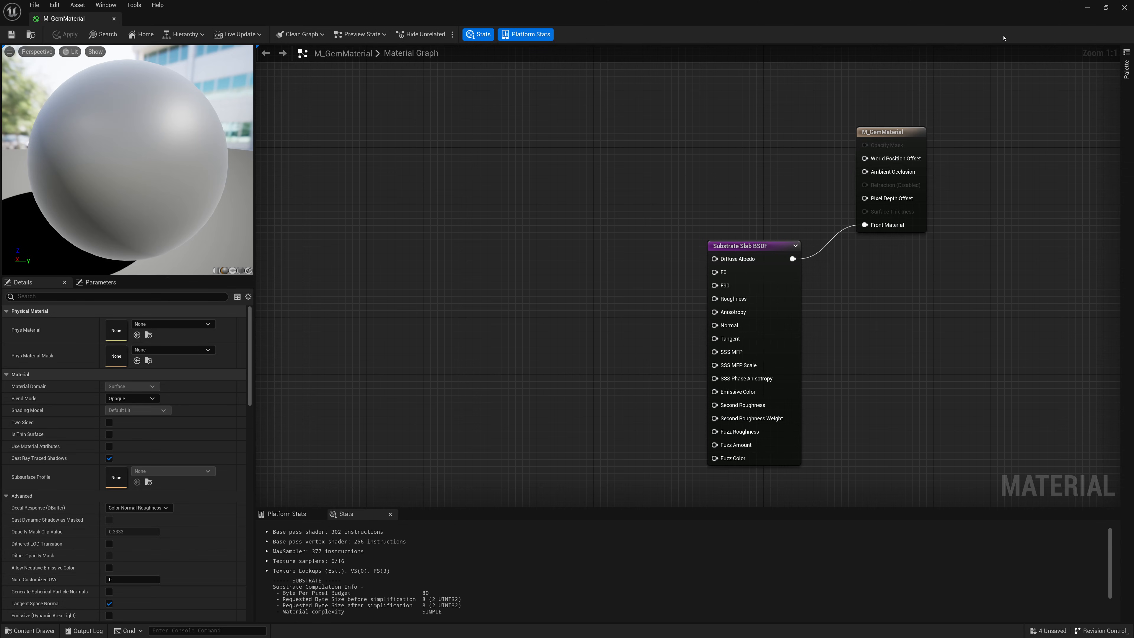
Examine the T_GemSurface mask and normal textures in the Material/Tex folder using enlarged thumbnails.
left_click(1087, 9)
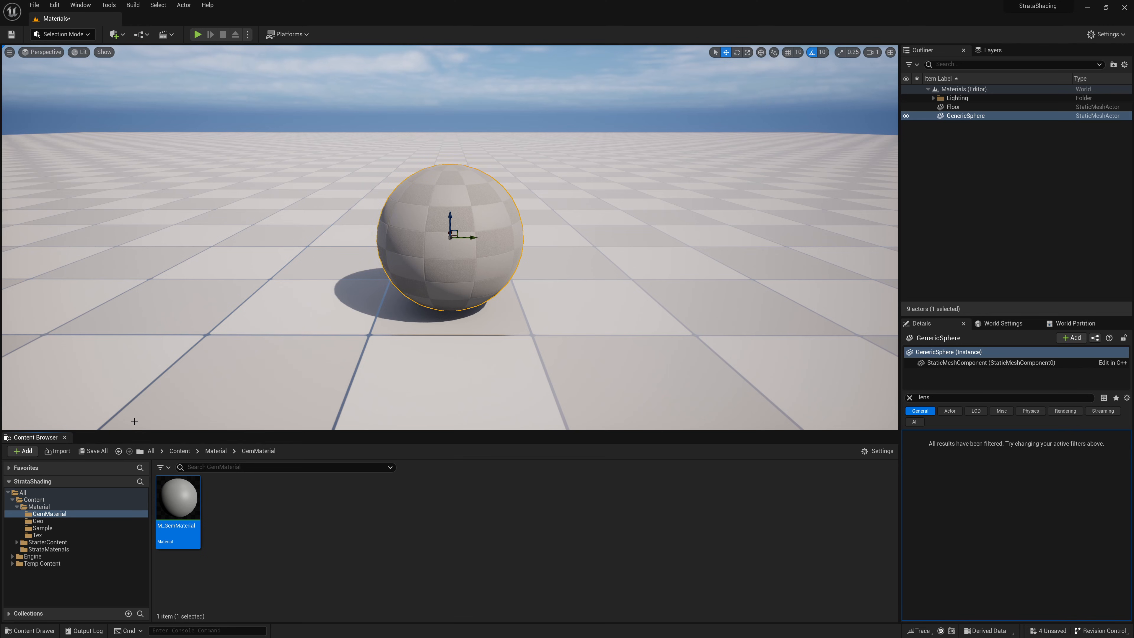
left_click(37, 535)
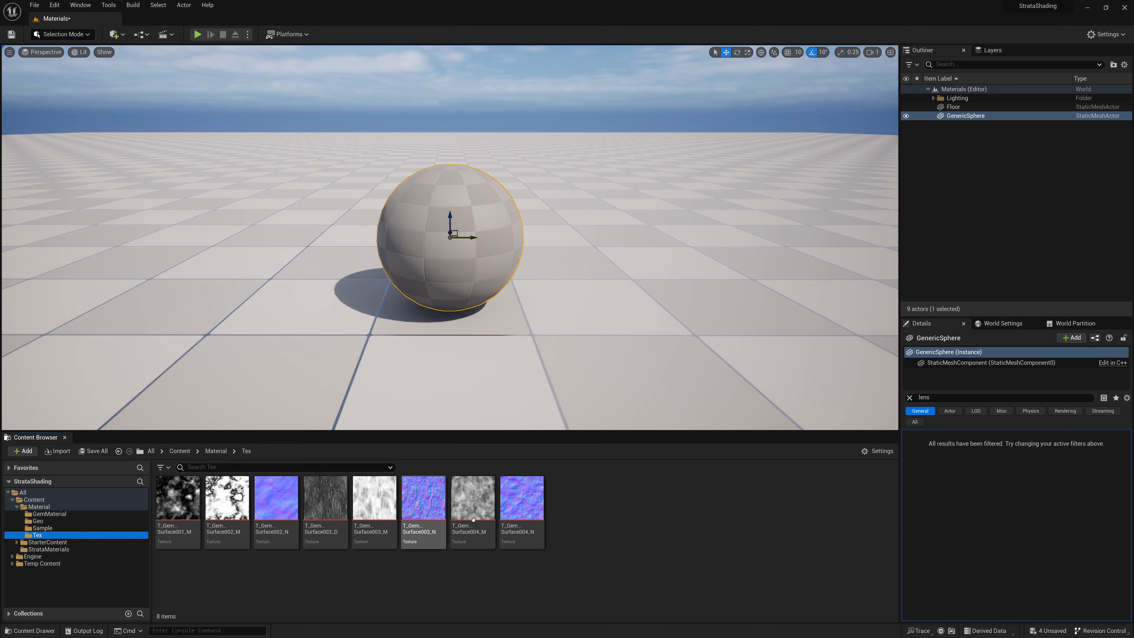
scroll(473, 519, "up", 3, "ctrl")
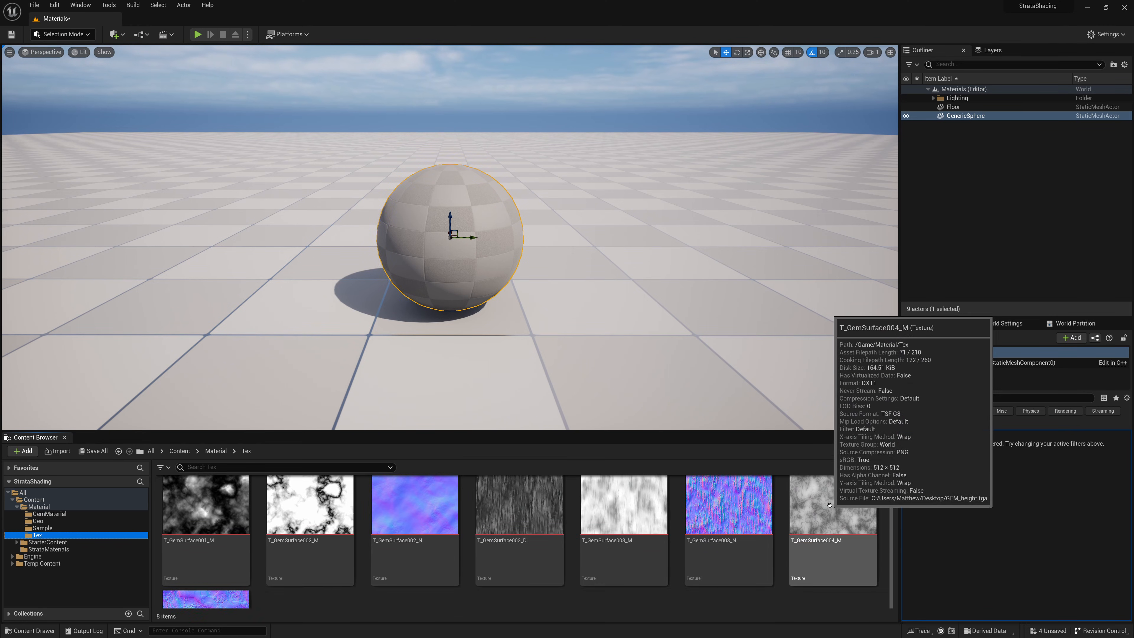
scroll(830, 505, "down", 3, "ctrl")
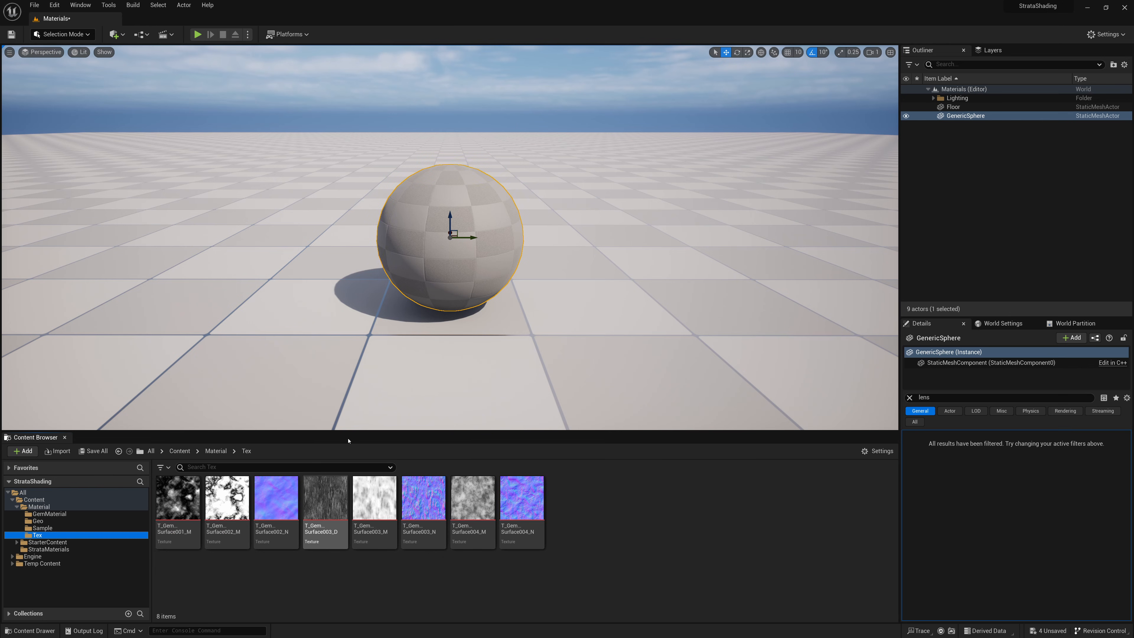
left_click_drag(348, 440, 348, 395)
scroll(414, 462, "up", 3, "ctrl")
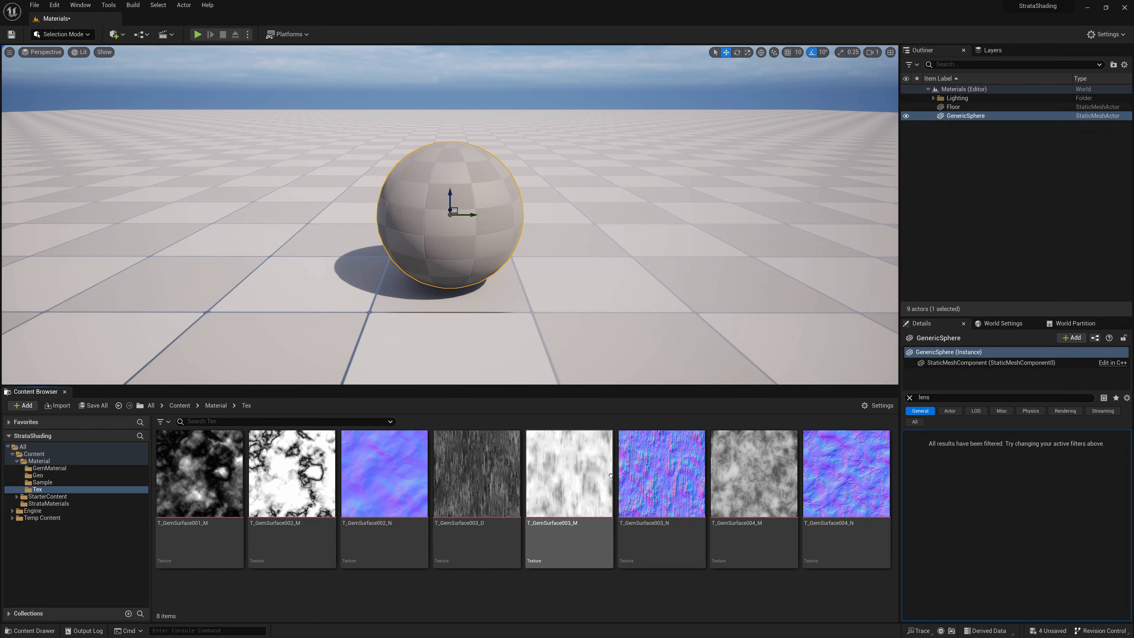
mouse_move(359, 483)
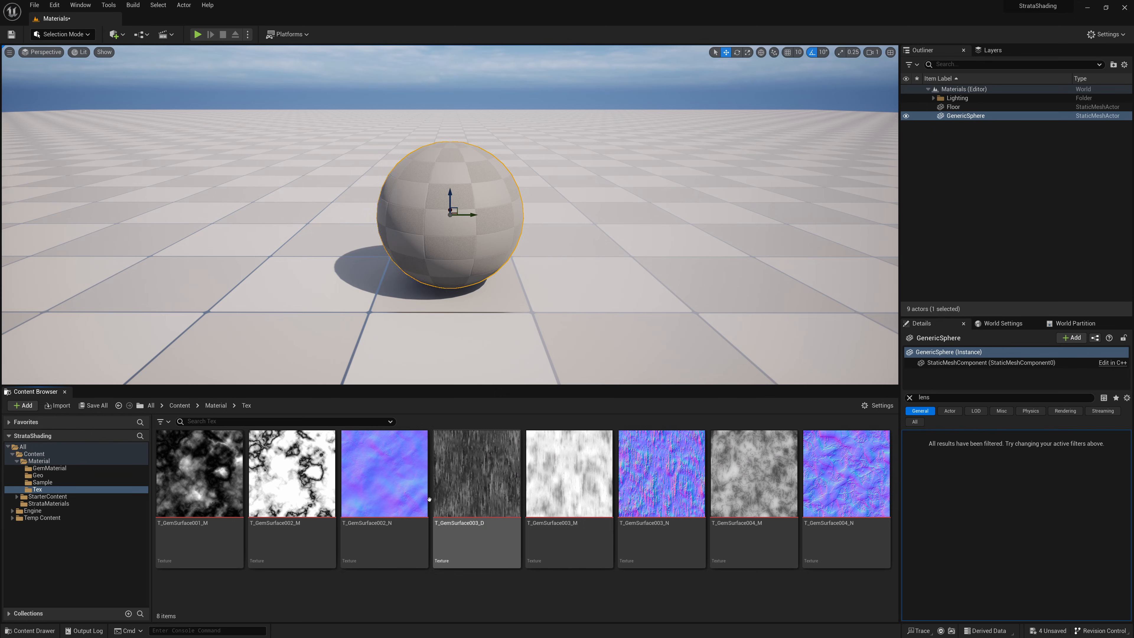
mouse_move(347, 508)
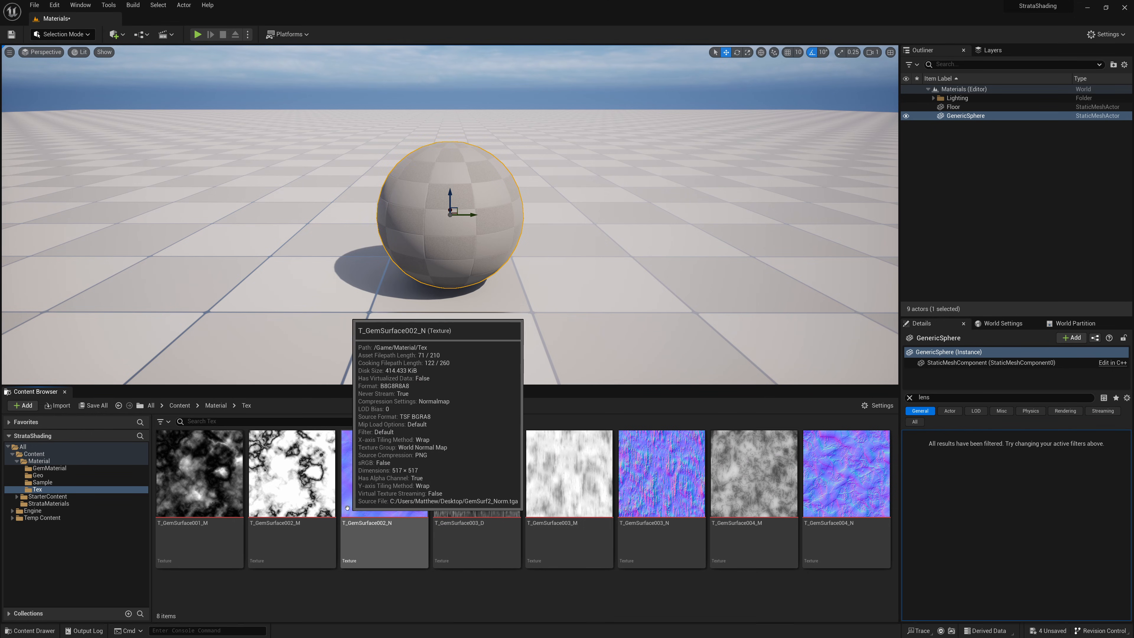
Reopen M_GemMaterial from the GemMaterial folder and add a ParallaxOcclusionMapping node to the left of the Substrate Slab BSDF.
left_click(58, 468)
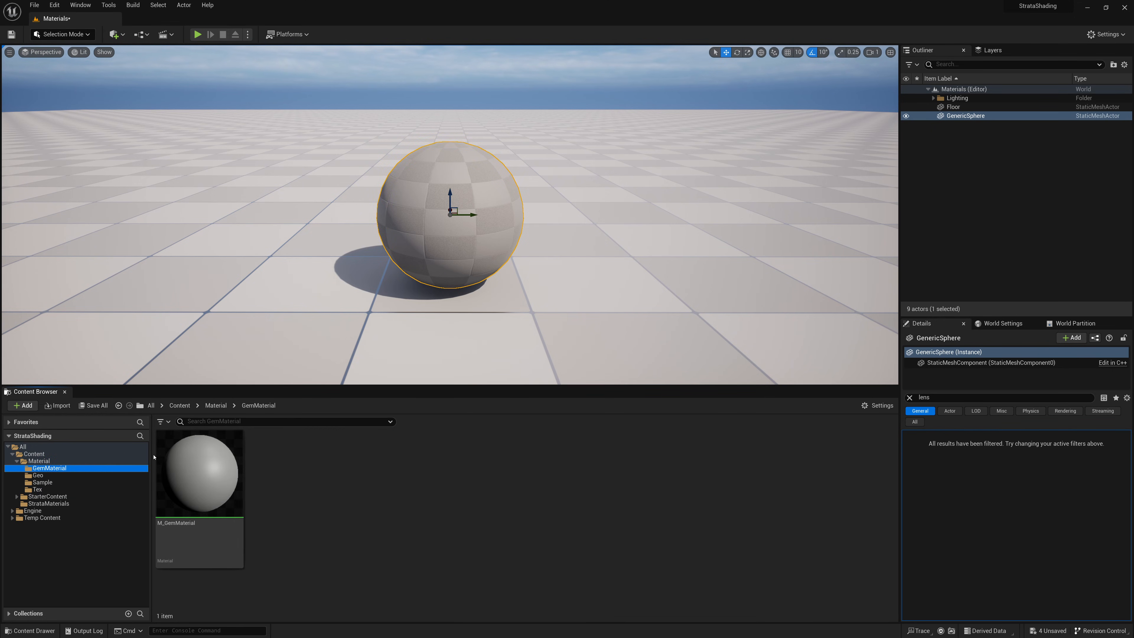
double_click(195, 476)
right_click(411, 290)
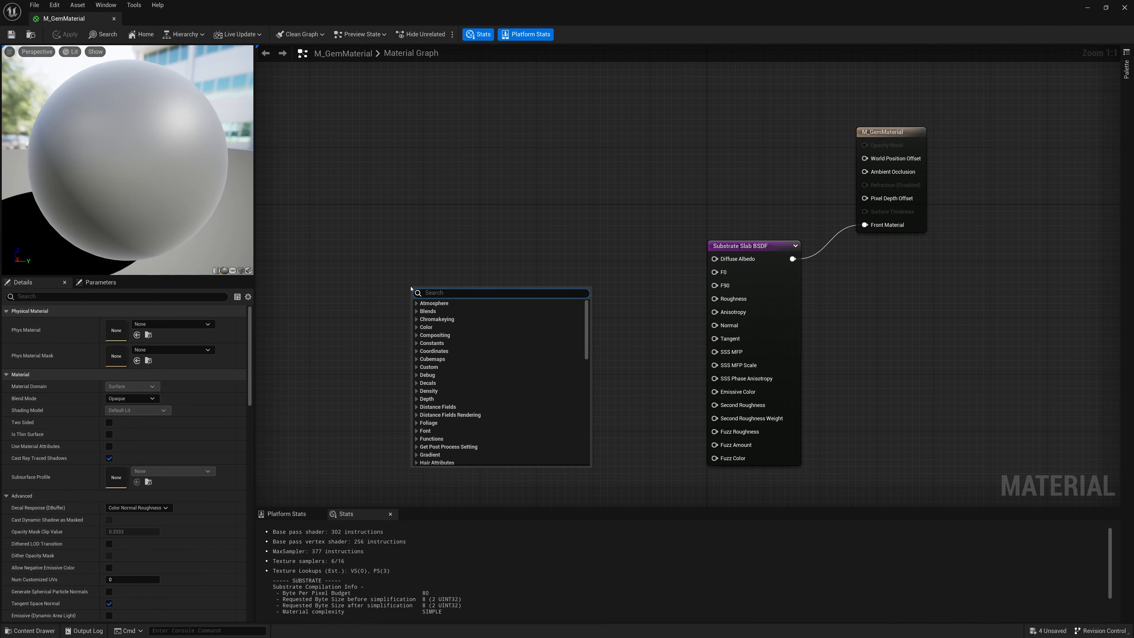
type("parallax")
key("Return")
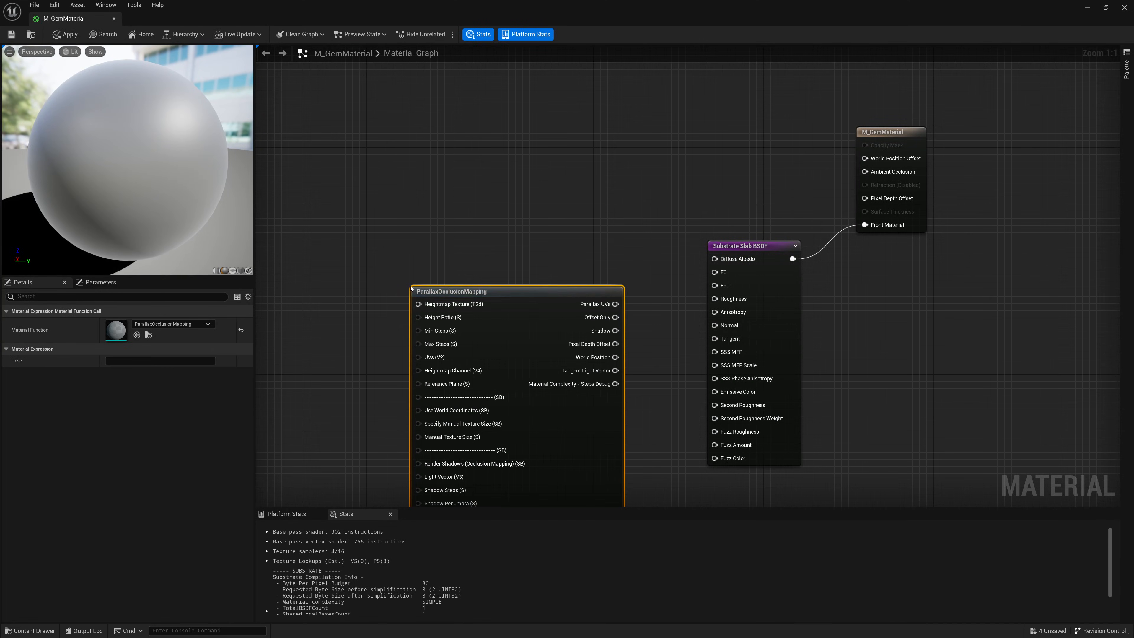
left_click_drag(499, 293, 420, 247)
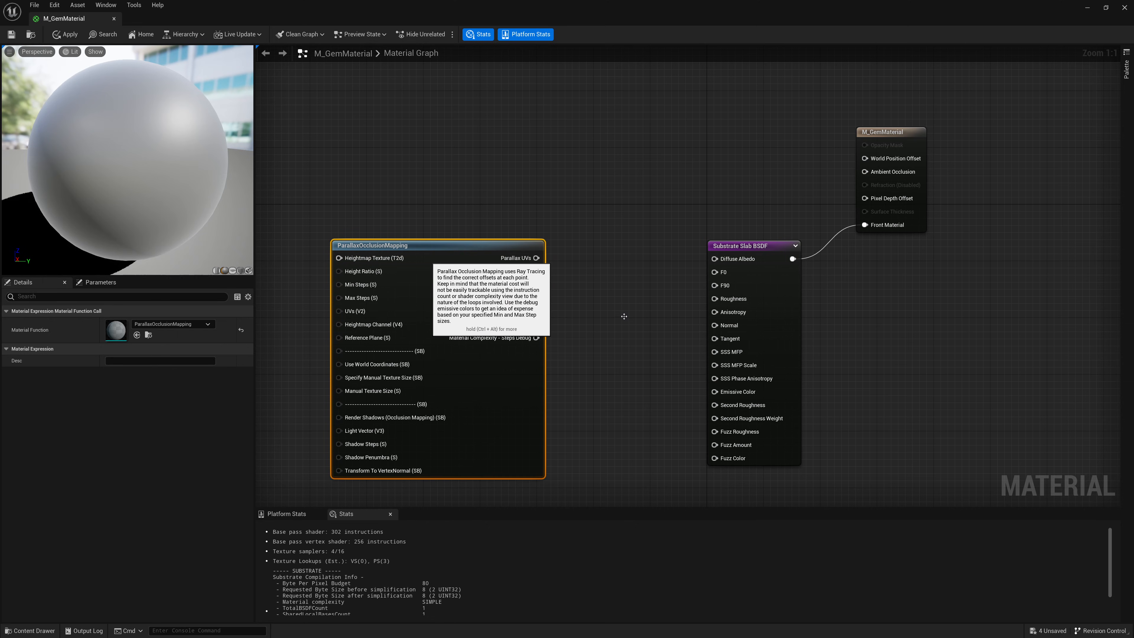
right_click_drag(622, 313, 674, 274)
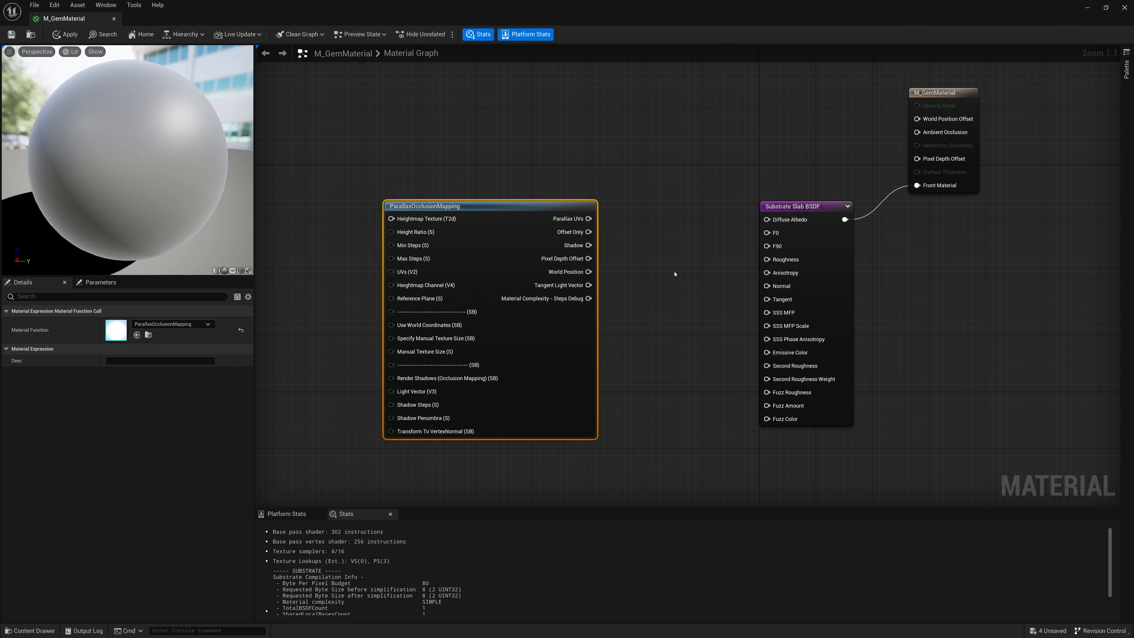
left_click_drag(516, 252, 487, 252)
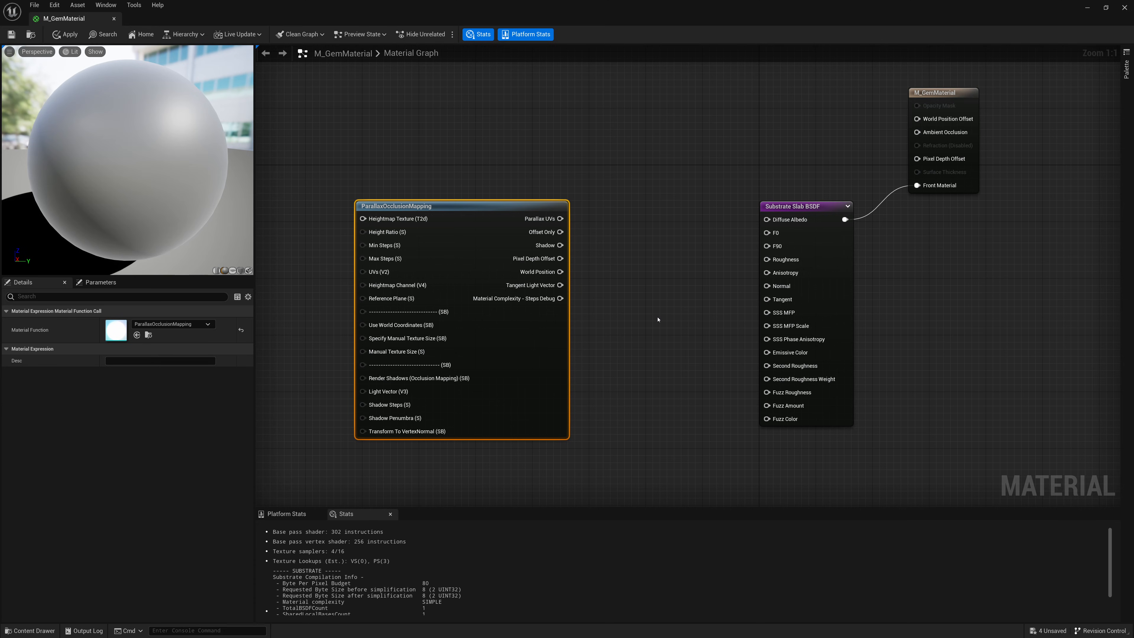
Shift the slab and output nodes farther right together and line up the ParallaxOcclusionMapping node with the slab.
left_click_drag(1023, 119, 826, 279)
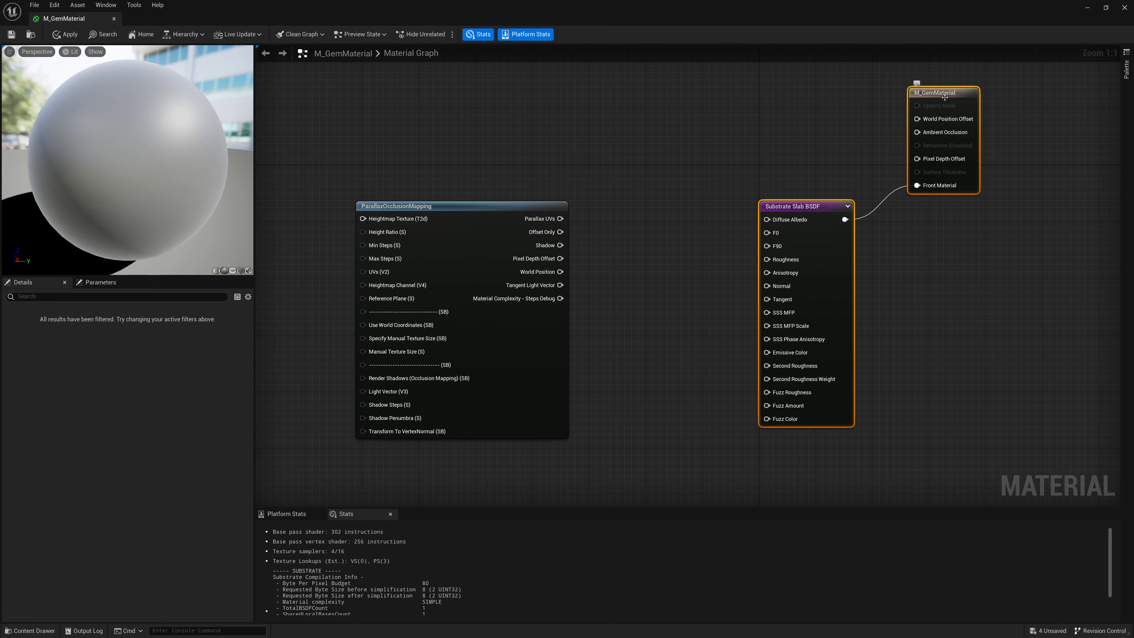
left_click_drag(942, 97, 977, 91)
left_click(753, 138)
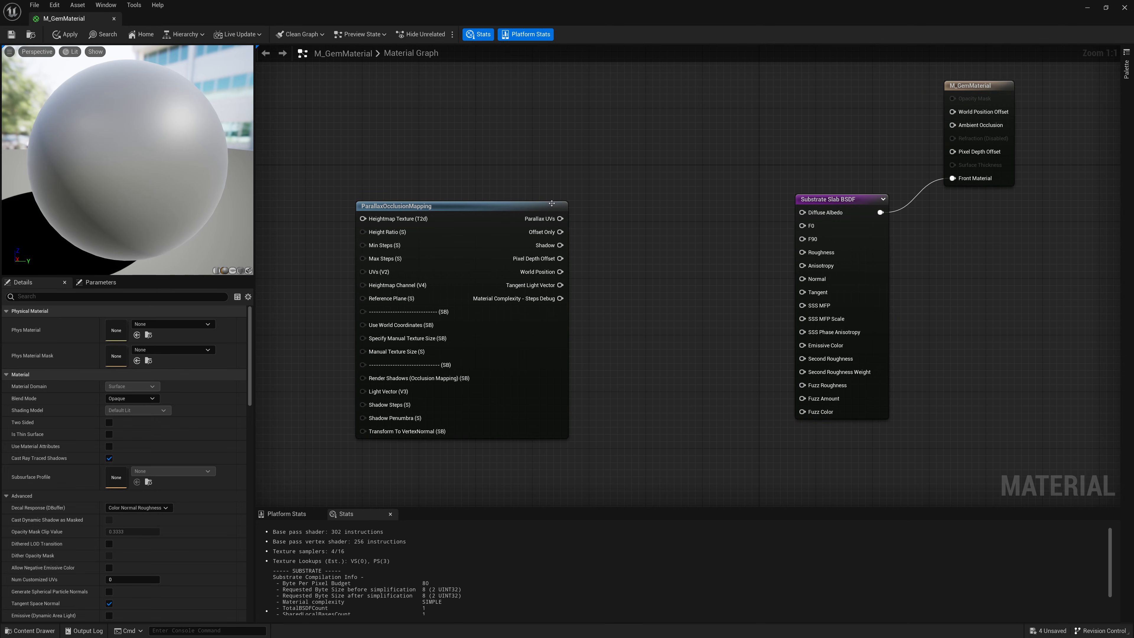
left_click_drag(554, 208, 555, 202)
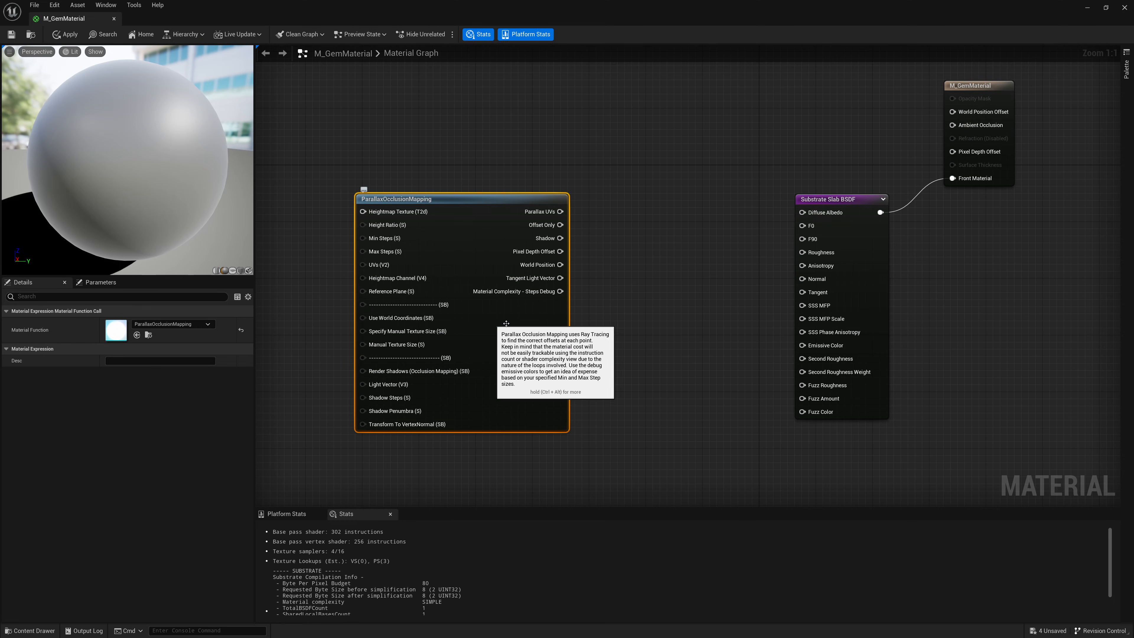
Add a TextureSample feeding the slab's Diffuse Albedo and connect the Parallax UVs output to its UVs.
left_click_drag(819, 214, 688, 215)
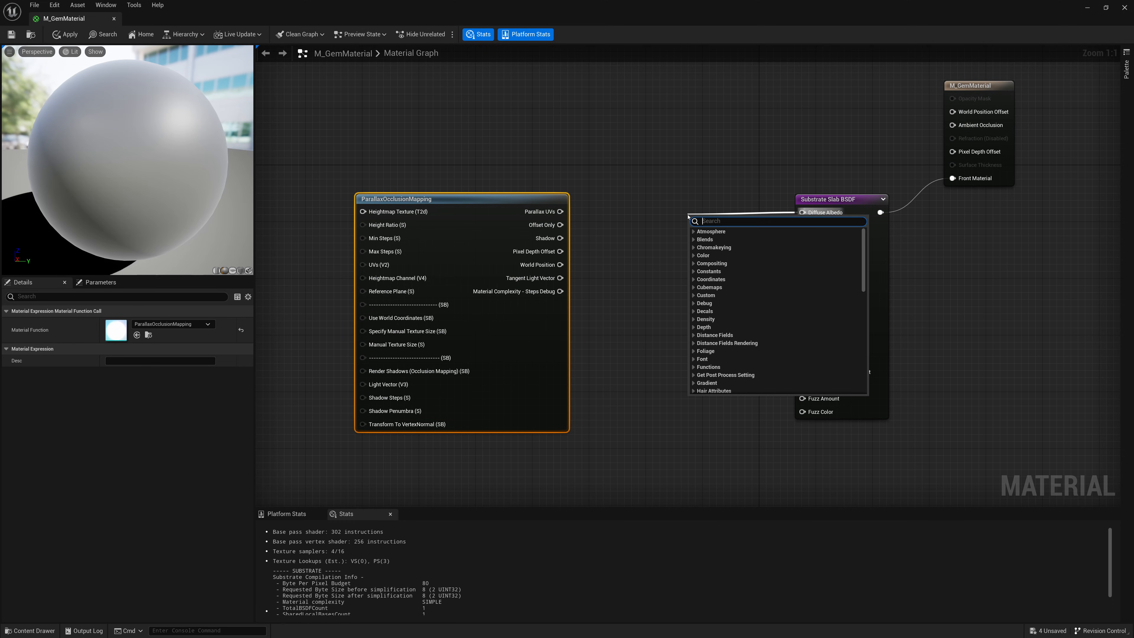
type("Sampl")
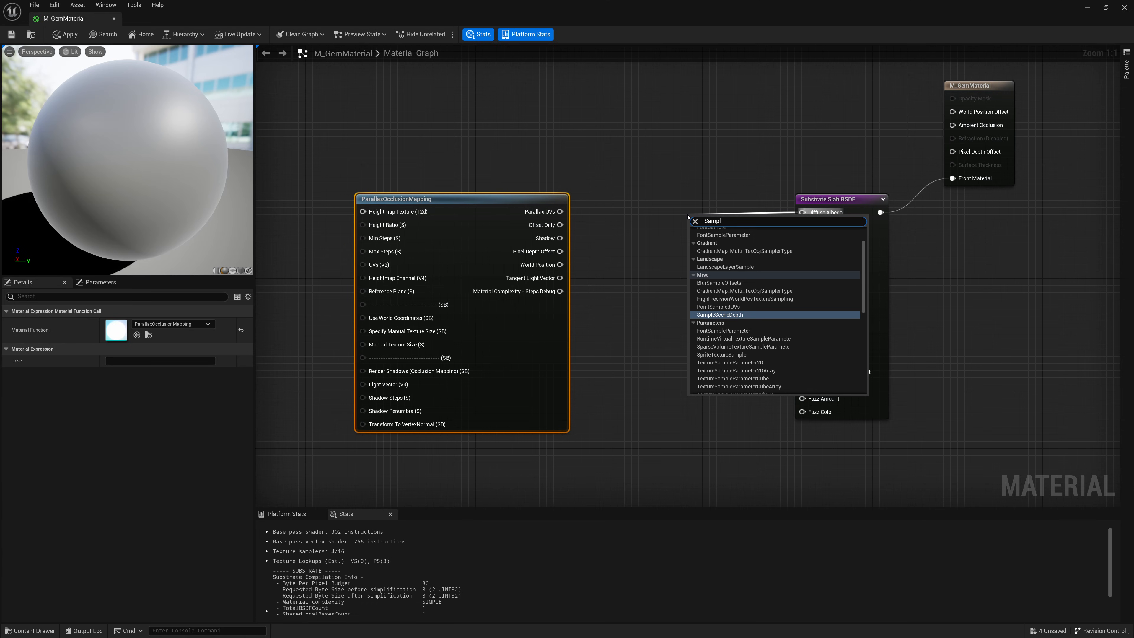
key("BackSpace")
key("BackSpace")
key("BackSpace")
key("BackSpace")
key("BackSpace")
type("TextureSa")
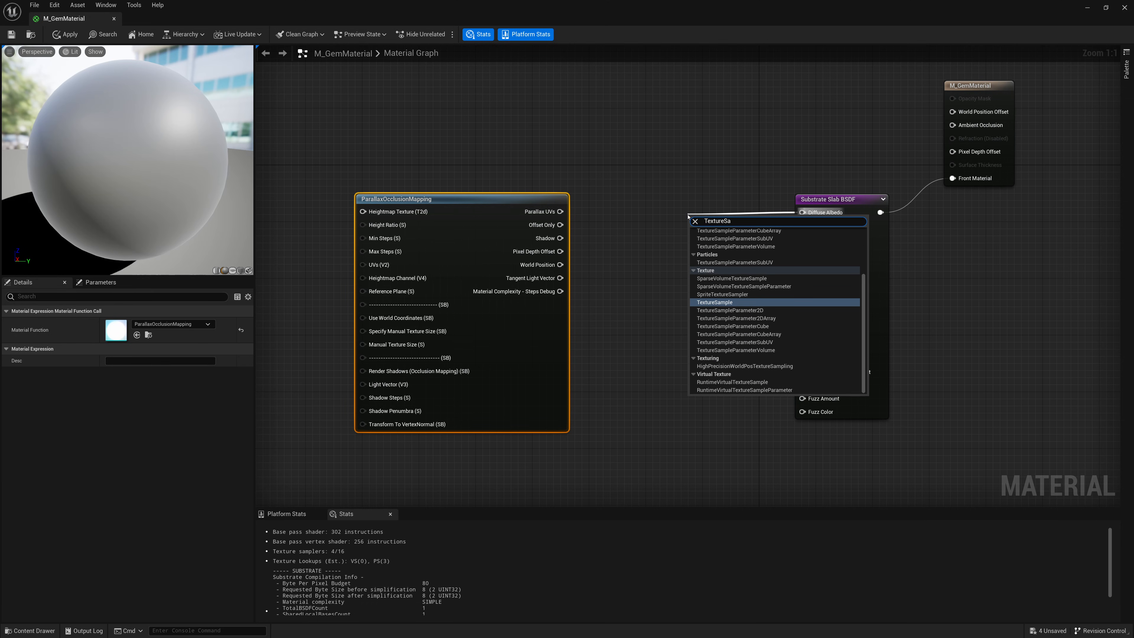
key("Return")
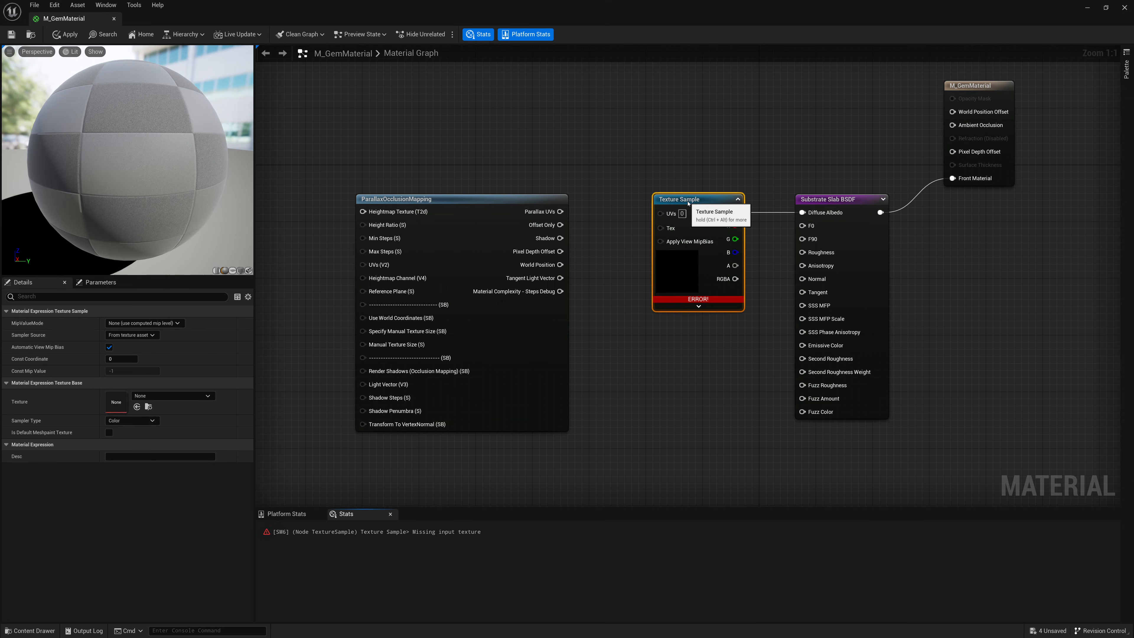
left_click_drag(661, 214, 560, 211)
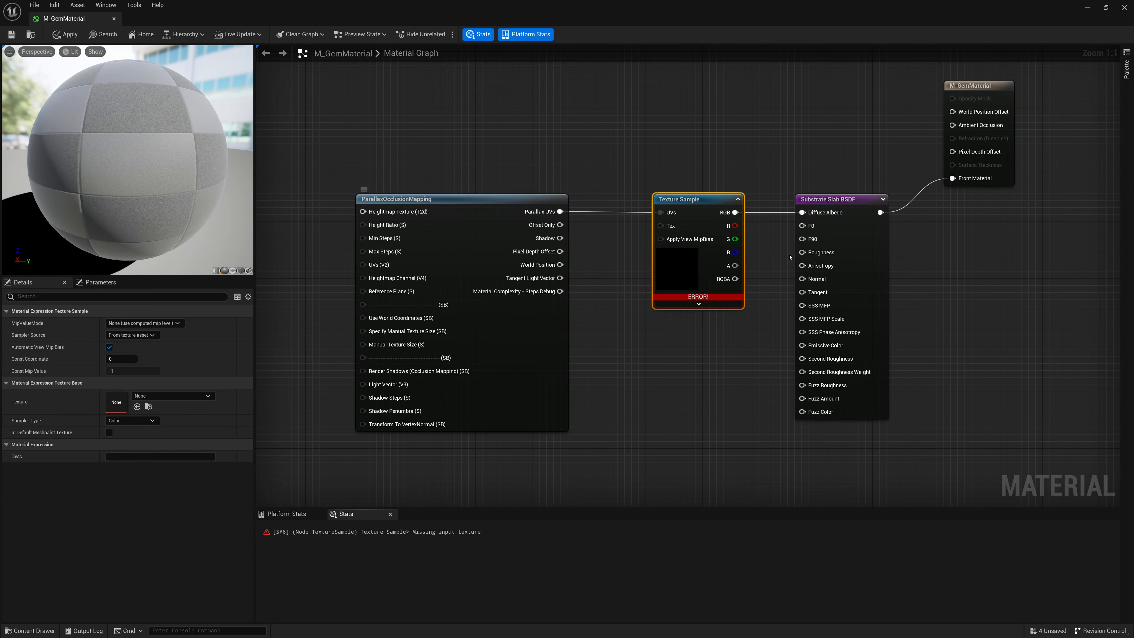
Add a Constant with value 0.1 connected to the slab's Roughness input.
left_click_drag(817, 254, 720, 344)
type("cons")
key("Return")
left_click(716, 347)
type("0.1")
key("Return")
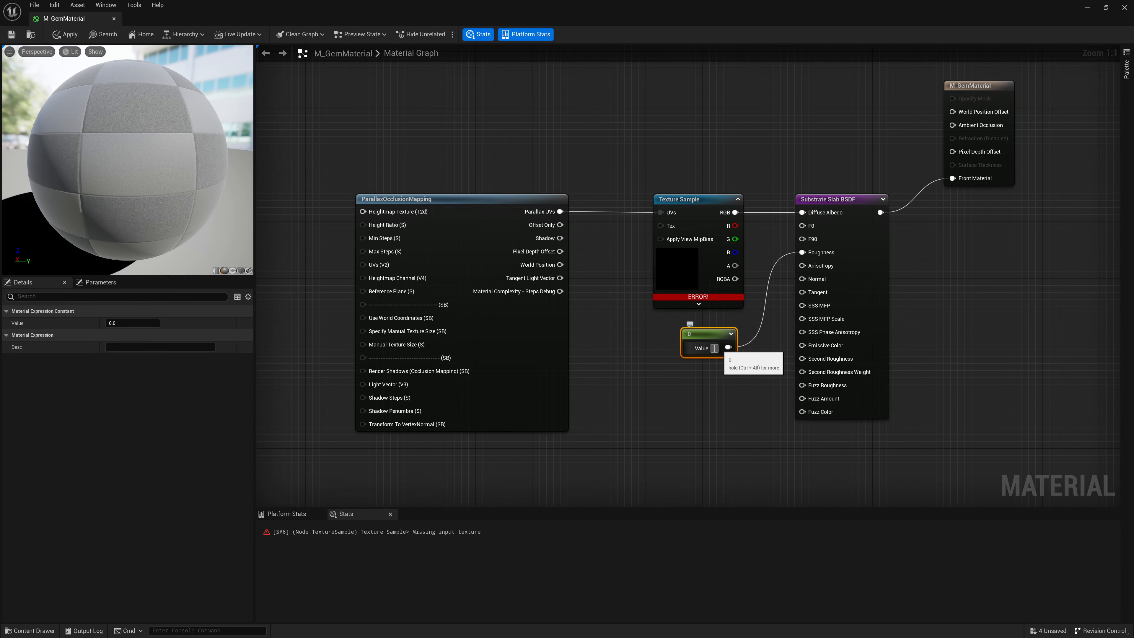
left_click(636, 329)
Move the ParallaxOcclusionMapping node closer to the Texture Sample node.
right_click_drag(487, 192, 568, 184)
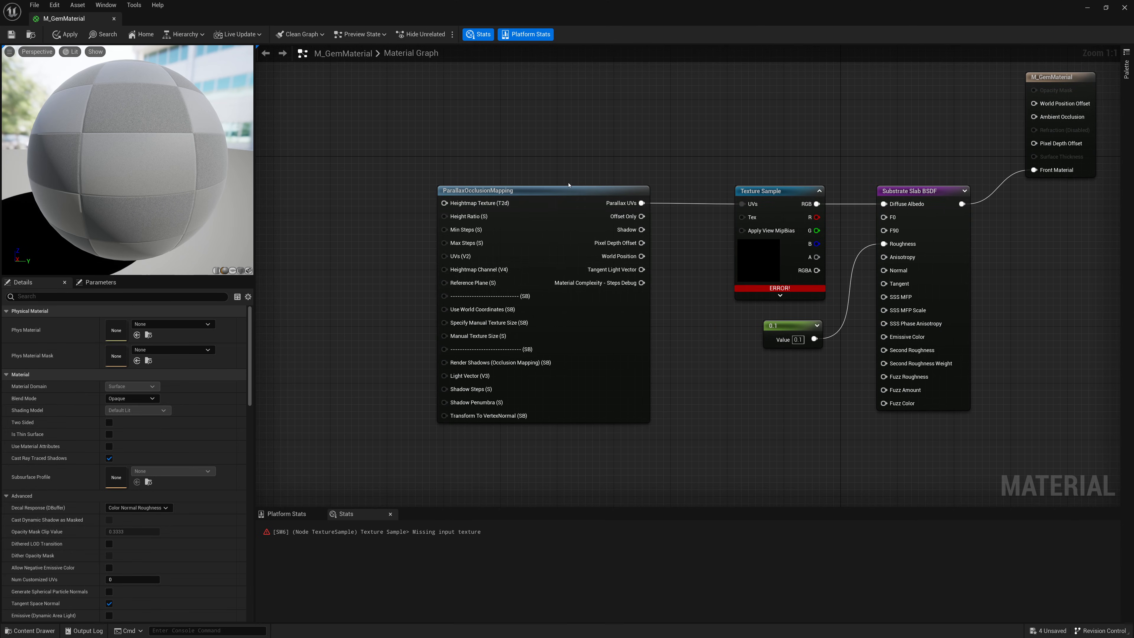
left_click_drag(571, 195, 614, 195)
left_click(766, 172)
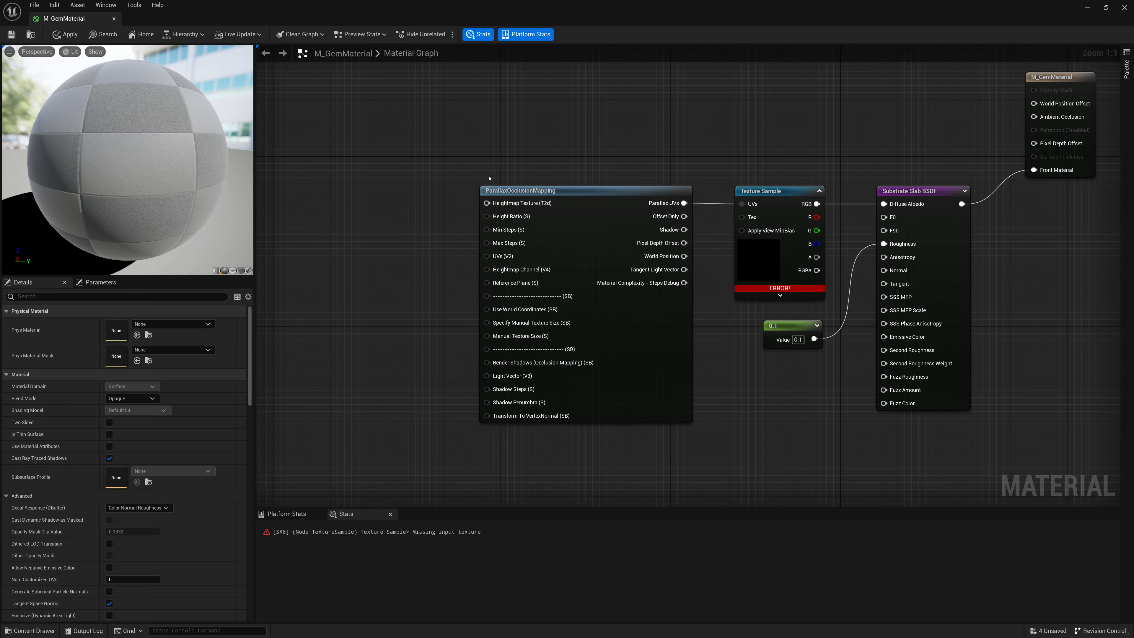
Add a TextureObject node connected to the Heightmap Texture input of ParallaxOcclusionMapping.
right_click_drag(511, 203, 560, 198)
right_click(404, 140)
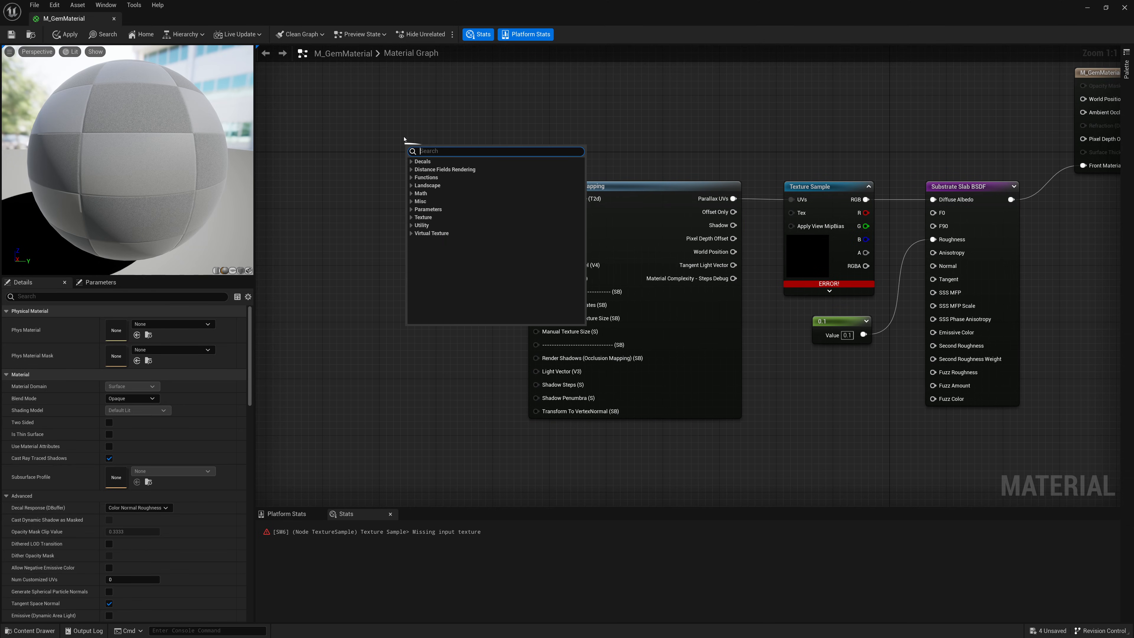
type("Textur")
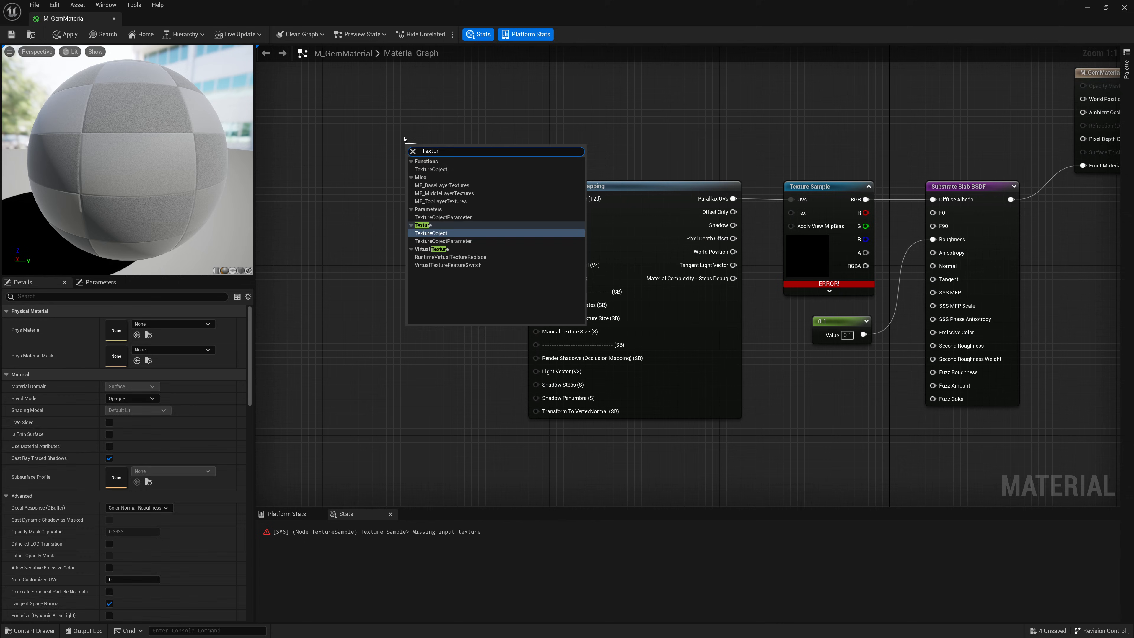
key("Return")
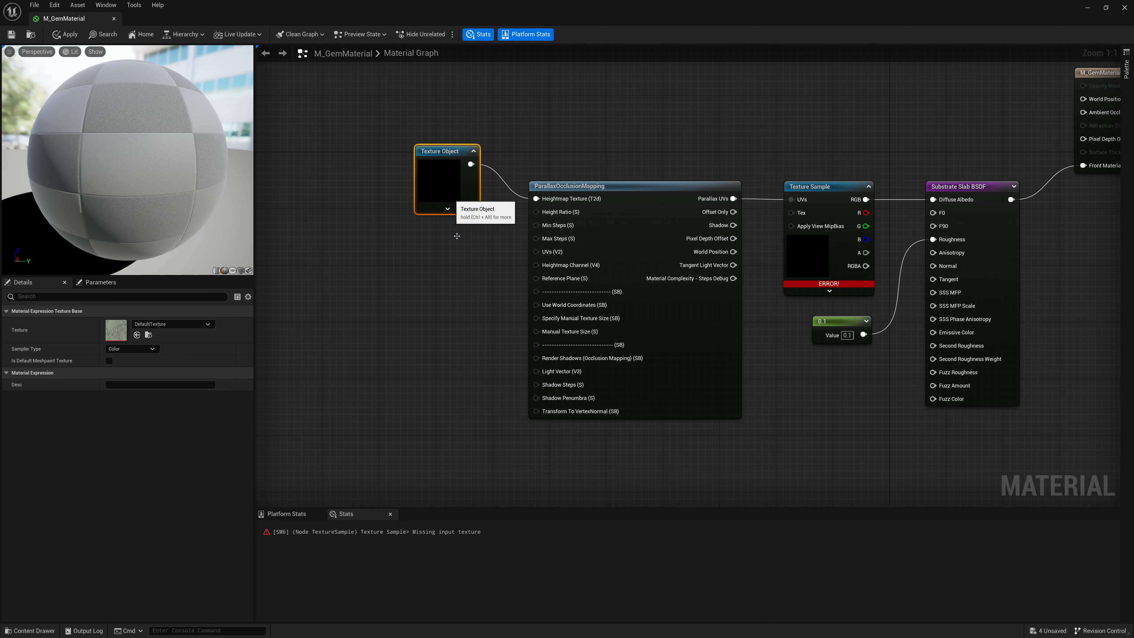
Add a Constant with value 0.1 connected to the Height Ratio input of ParallaxOcclusionMapping.
left_click_drag(536, 212, 449, 244)
type("const")
key("Return")
left_click(460, 257)
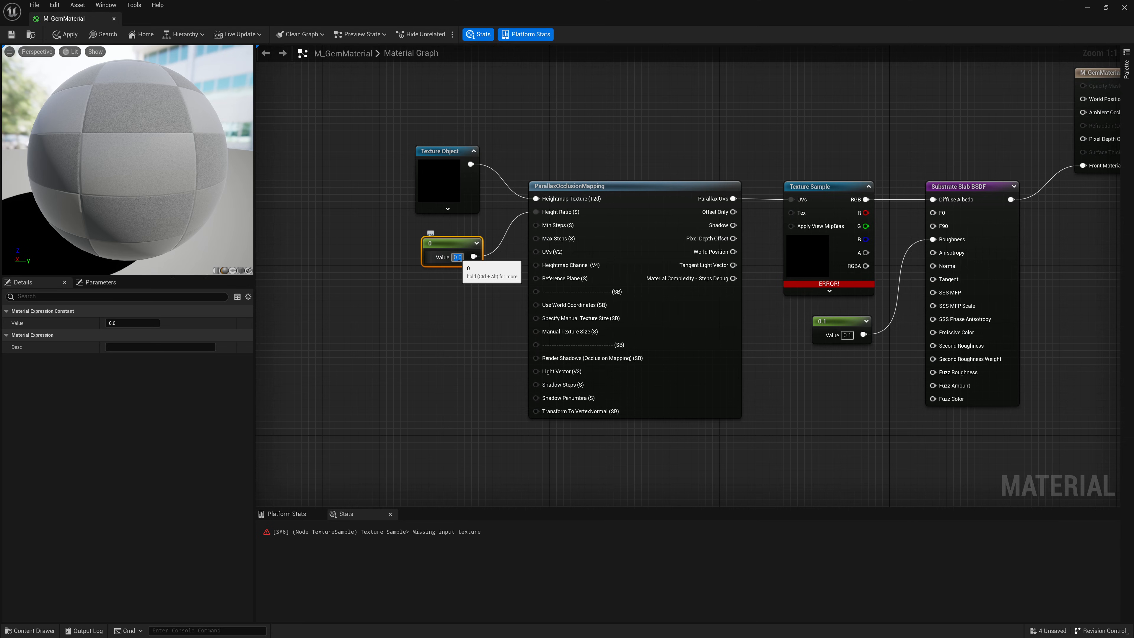
key("Return")
left_click(464, 322)
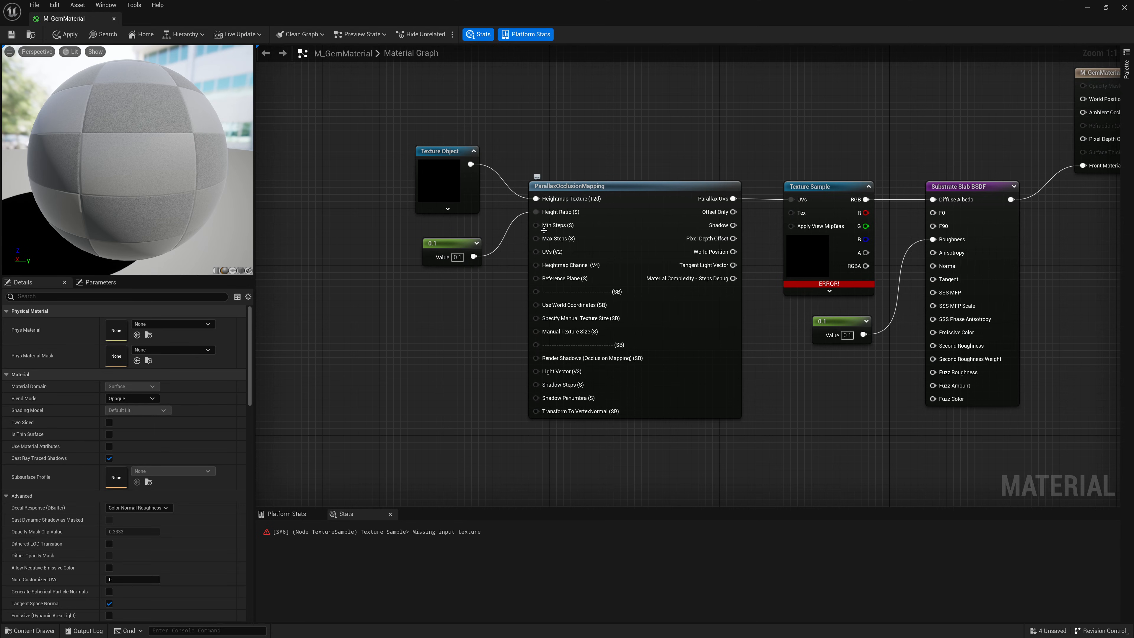
Add a TexCoord node connected to the parallax node's UVs input and place it below the Height Ratio constant.
left_click_drag(536, 252, 450, 315)
type("tex")
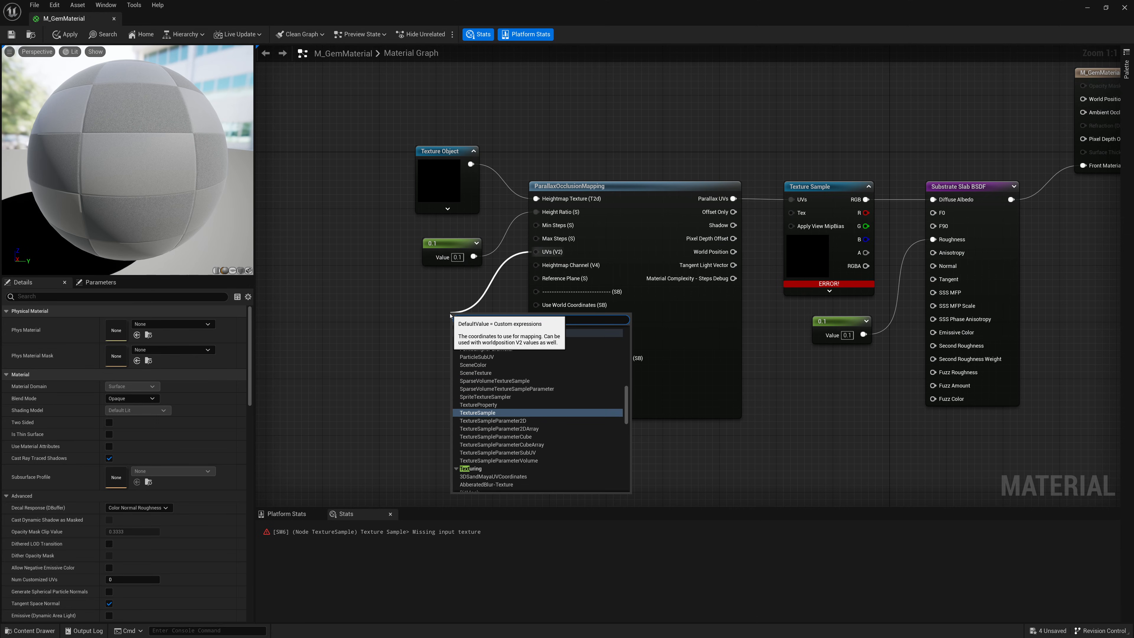
type("t c")
key("Return")
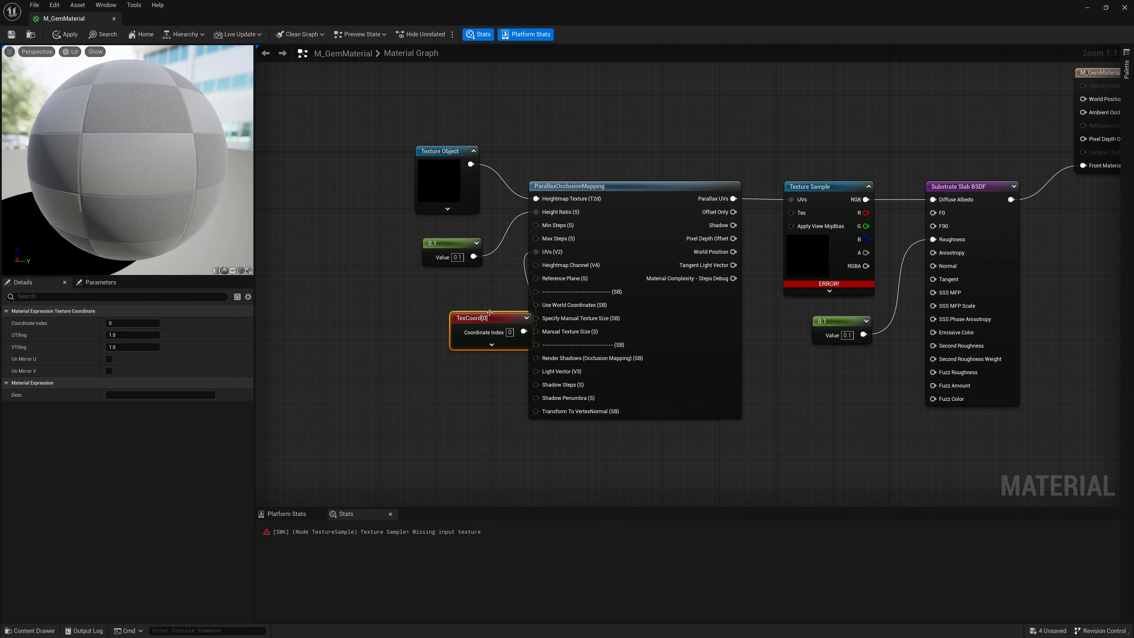
left_click_drag(490, 313, 440, 286)
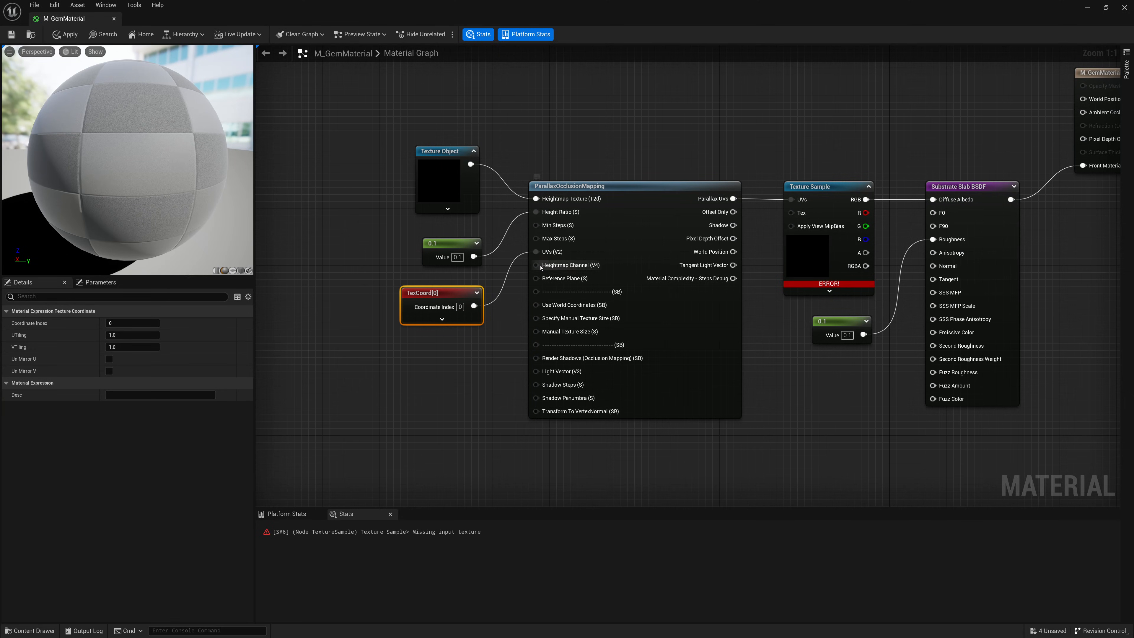
left_click_drag(538, 266, 394, 348)
type("const")
key("Down")
key("Down")
key("Return")
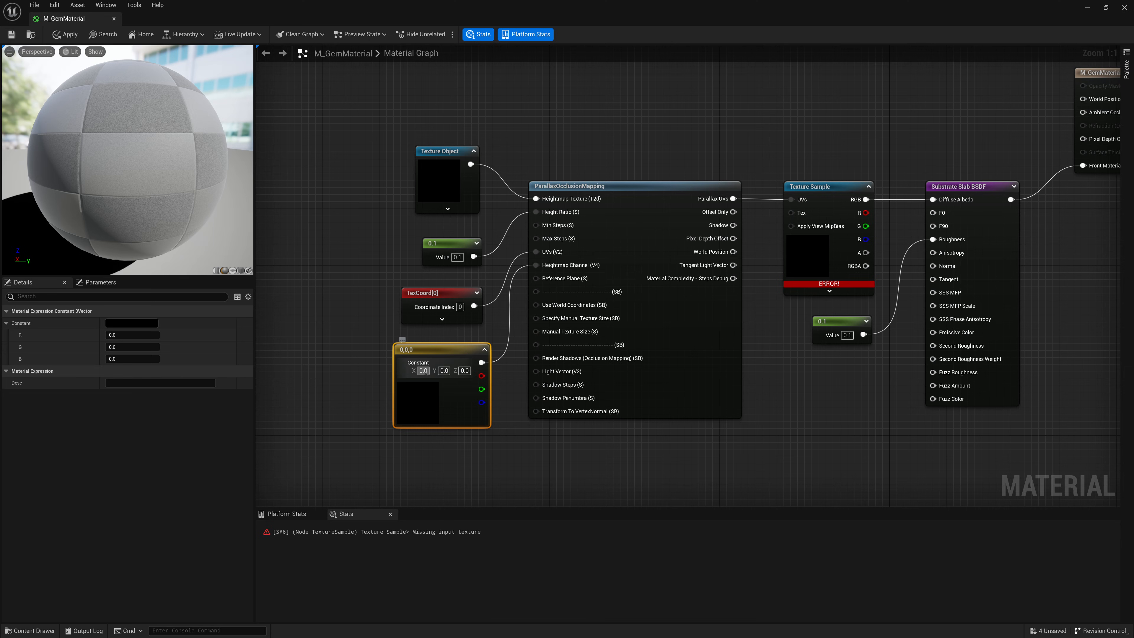
type("1")
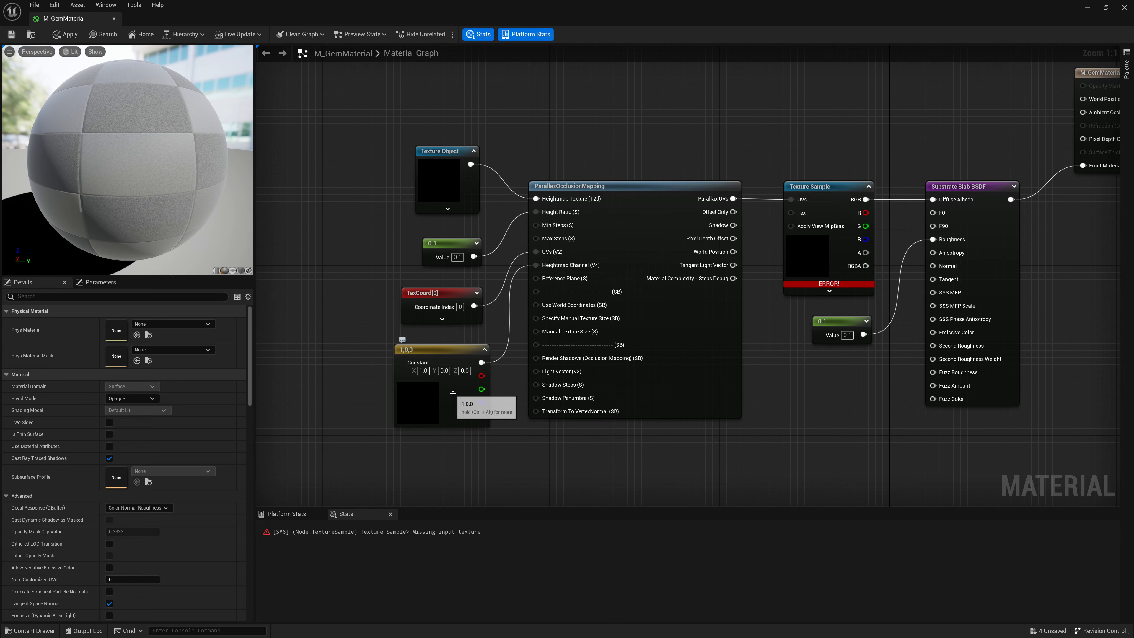
key("Return")
key("Delete")
Add a Constant4Vector connected to the Heightmap Channel input and set its R value to 1.
left_click_drag(537, 265, 438, 343)
type("Cons")
key("Down")
key("Down")
key("Down")
key("Return")
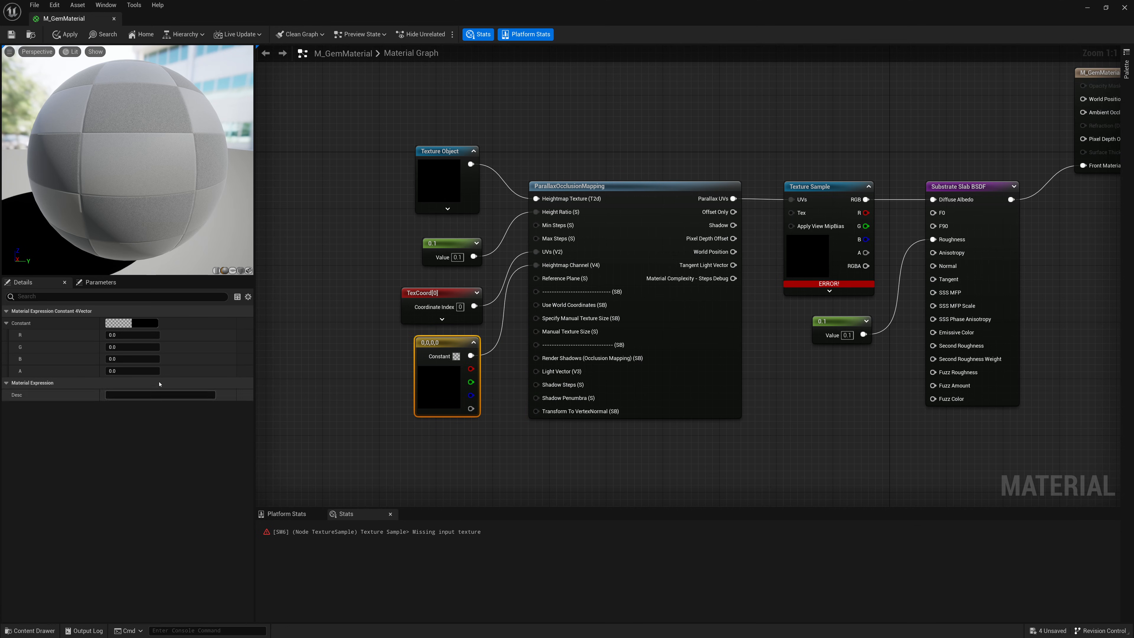
left_click(133, 335)
type("1")
key("Return")
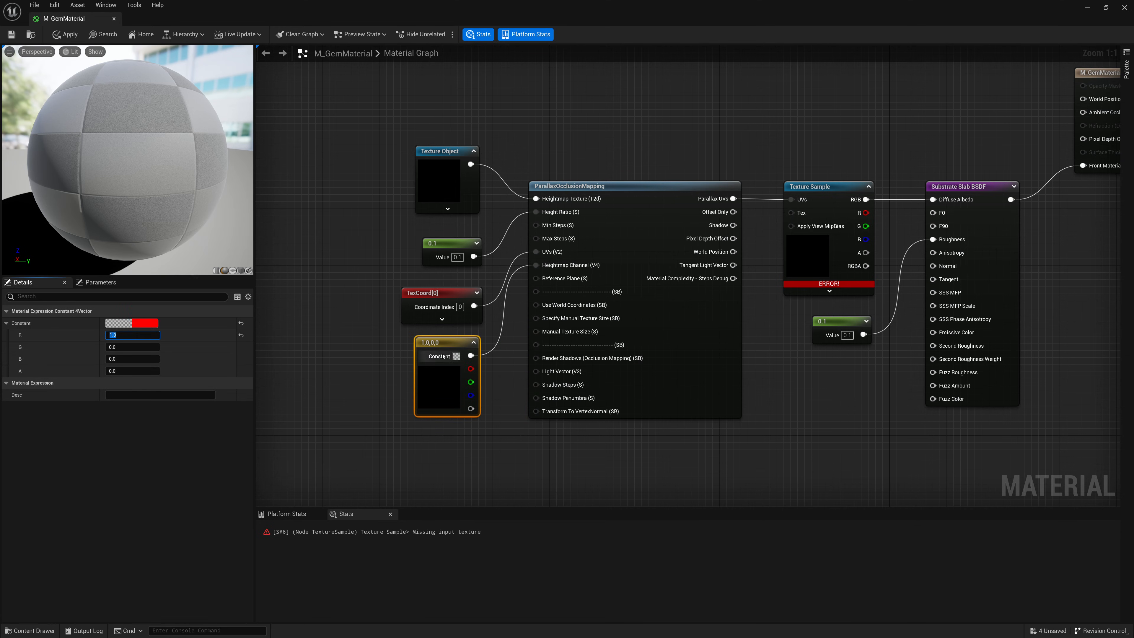
left_click_drag(448, 348, 449, 346)
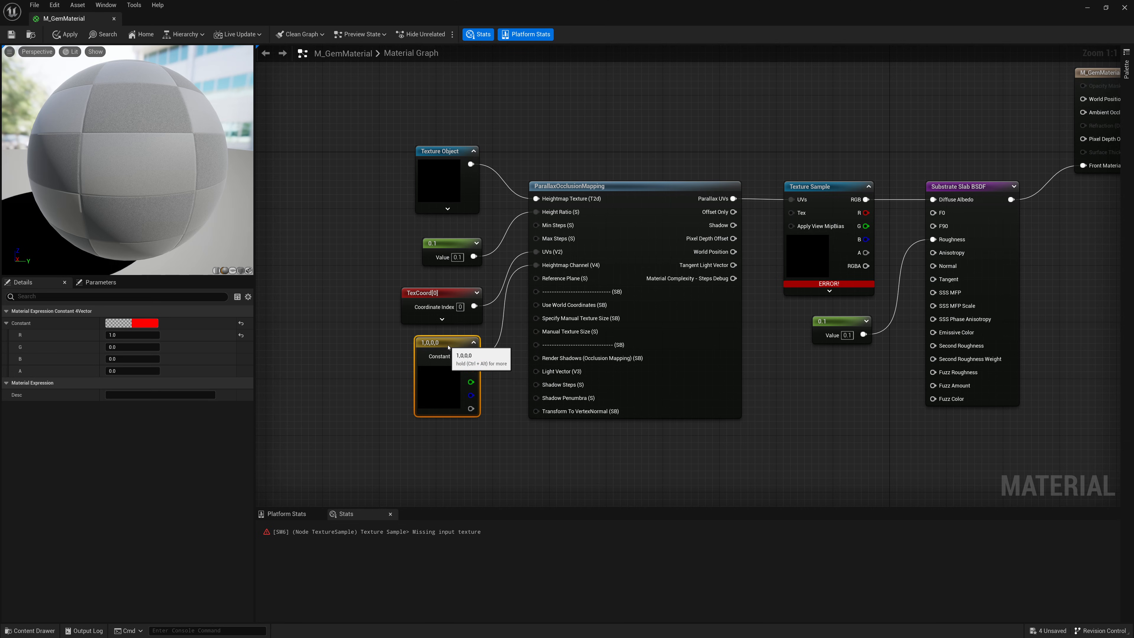
left_click(577, 435)
right_click_drag(599, 441, 512, 425)
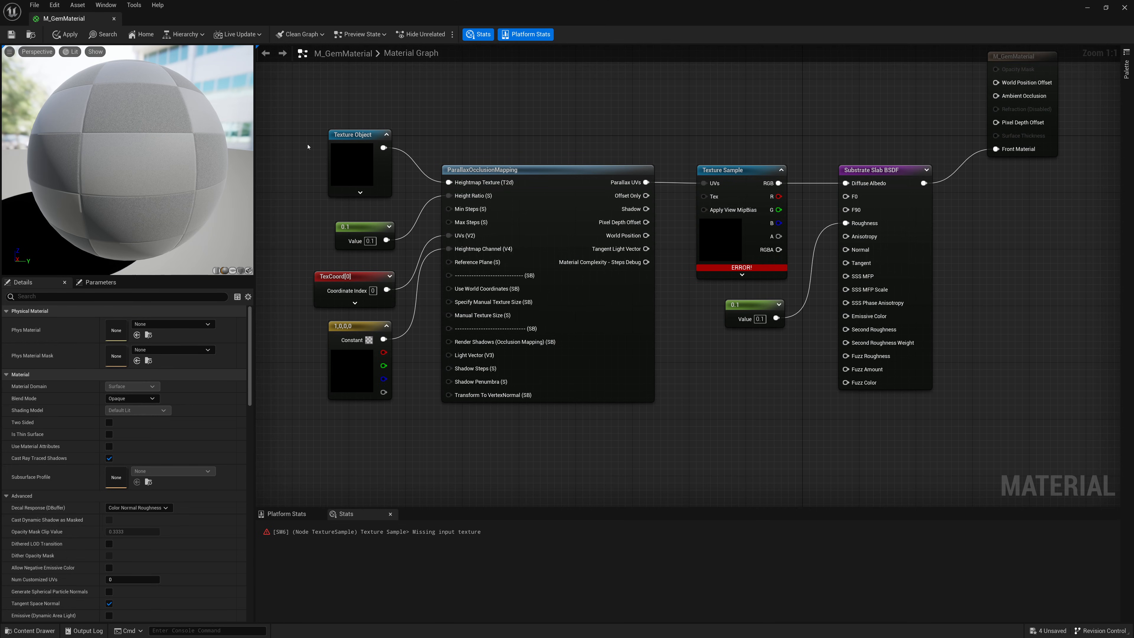
key("ctrl+s")
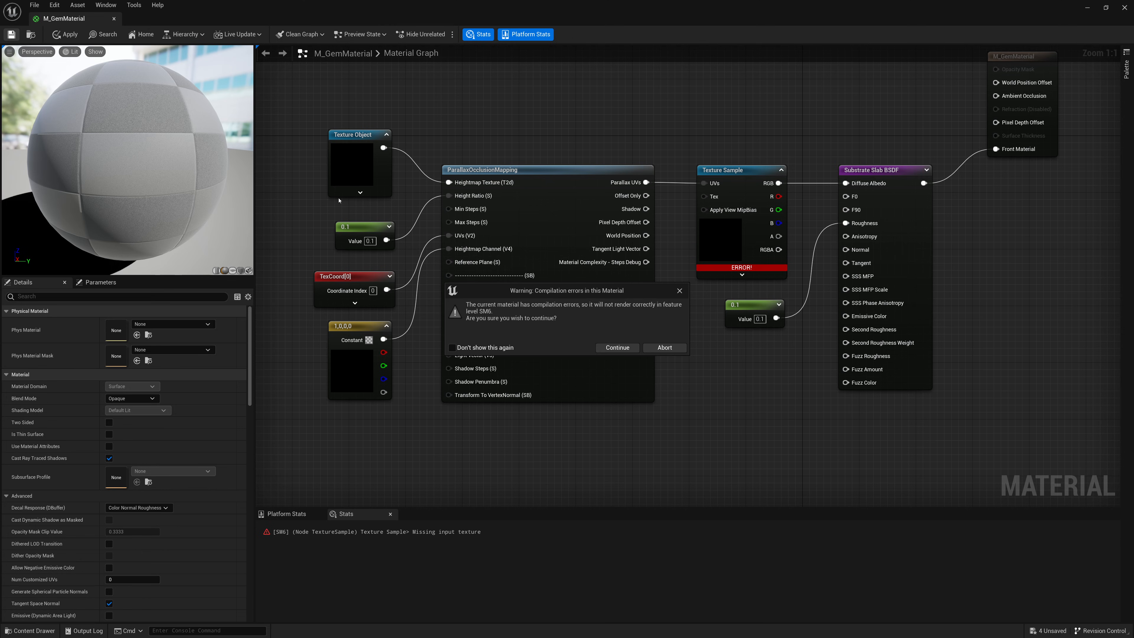
left_click(660, 346)
Shrink and reposition the material editor window so the Tex folder's textures in the Content Browser are reachable.
left_click_drag(493, 12, 408, 57)
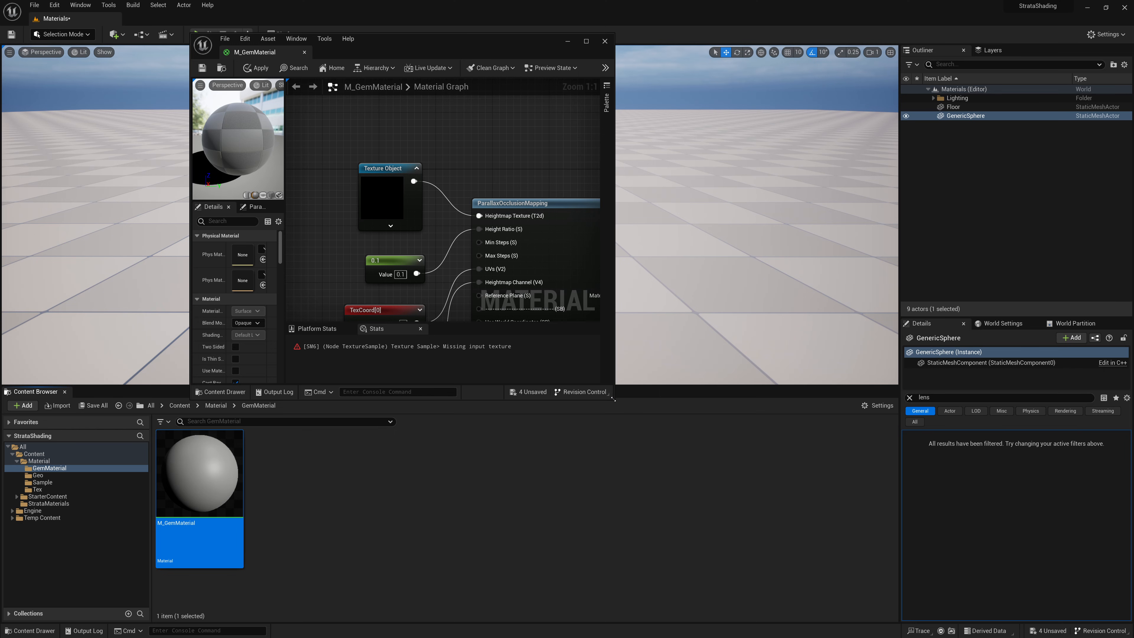
left_click_drag(612, 399, 1034, 580)
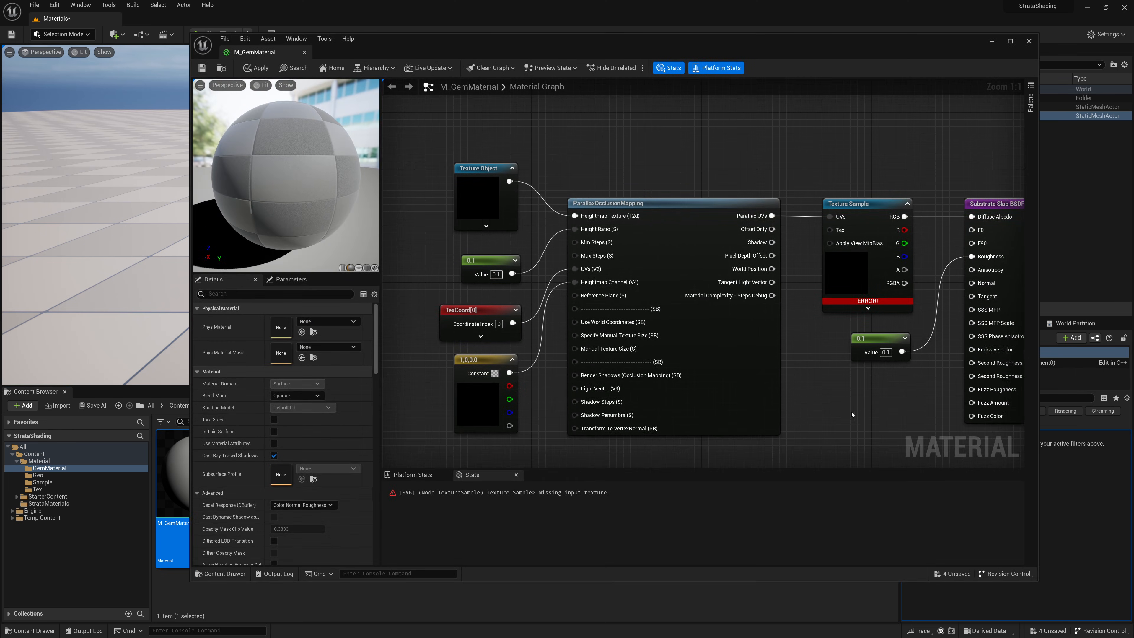
left_click(37, 489)
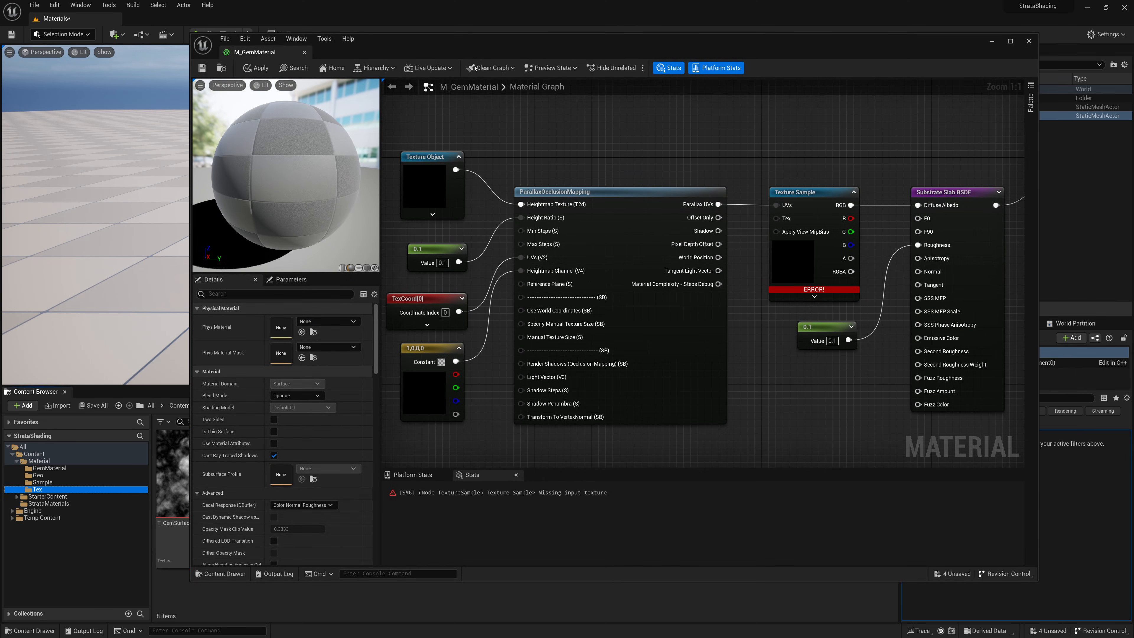
left_click_drag(475, 50, 606, 41)
Assign the T_GemSurface002_M texture to both the Texture Object and the Texture Sample nodes.
left_click(575, 191)
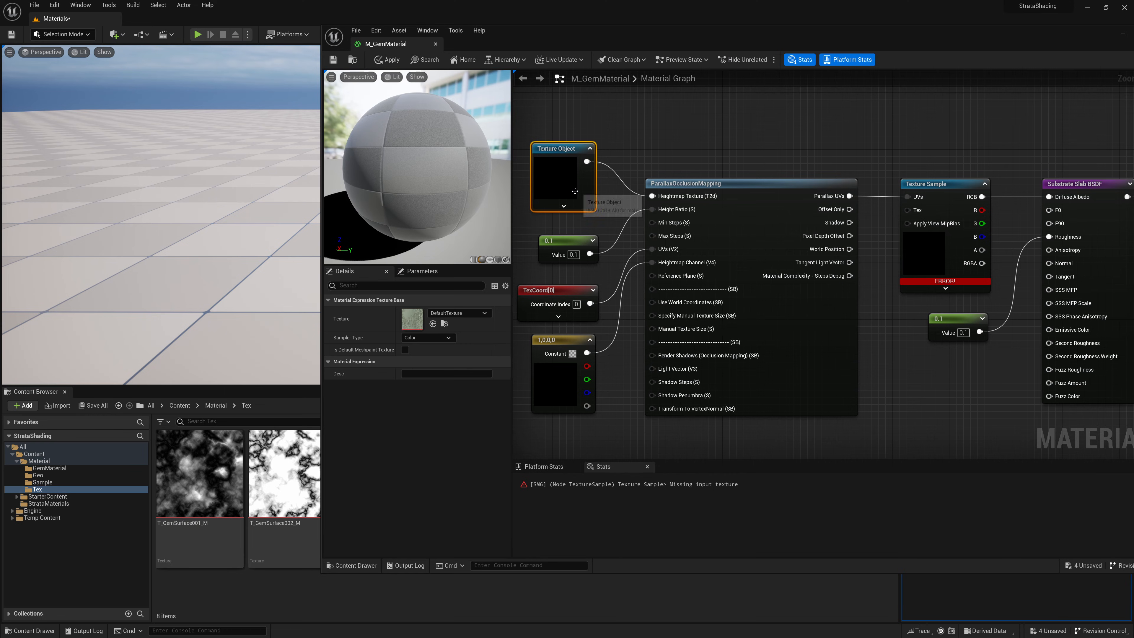
left_click_drag(299, 482, 412, 320)
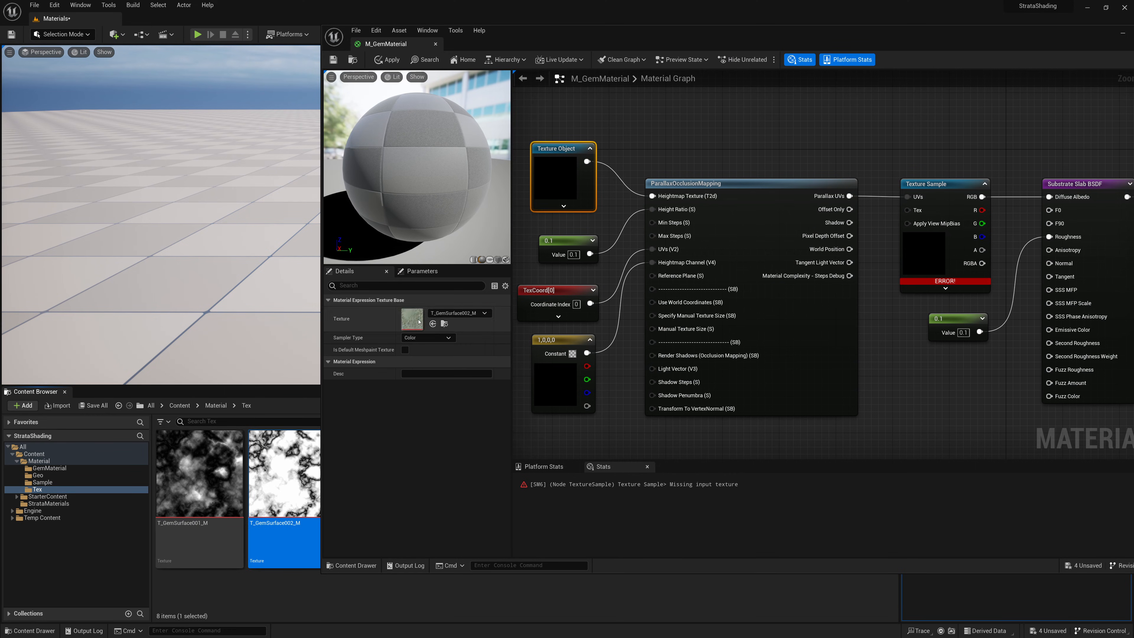
left_click(926, 259)
left_click_drag(284, 492, 410, 392)
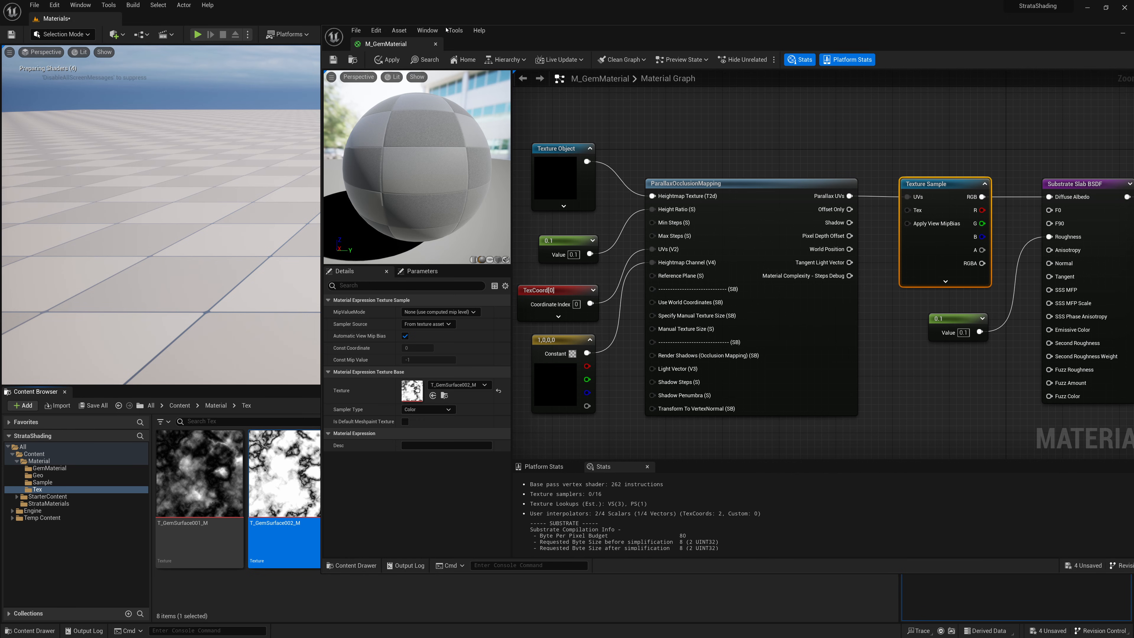
Maximize the material editor window, save M_GemMaterial and rotate the preview sphere to inspect the parallax effect.
double_click(532, 33)
left_click(513, 108)
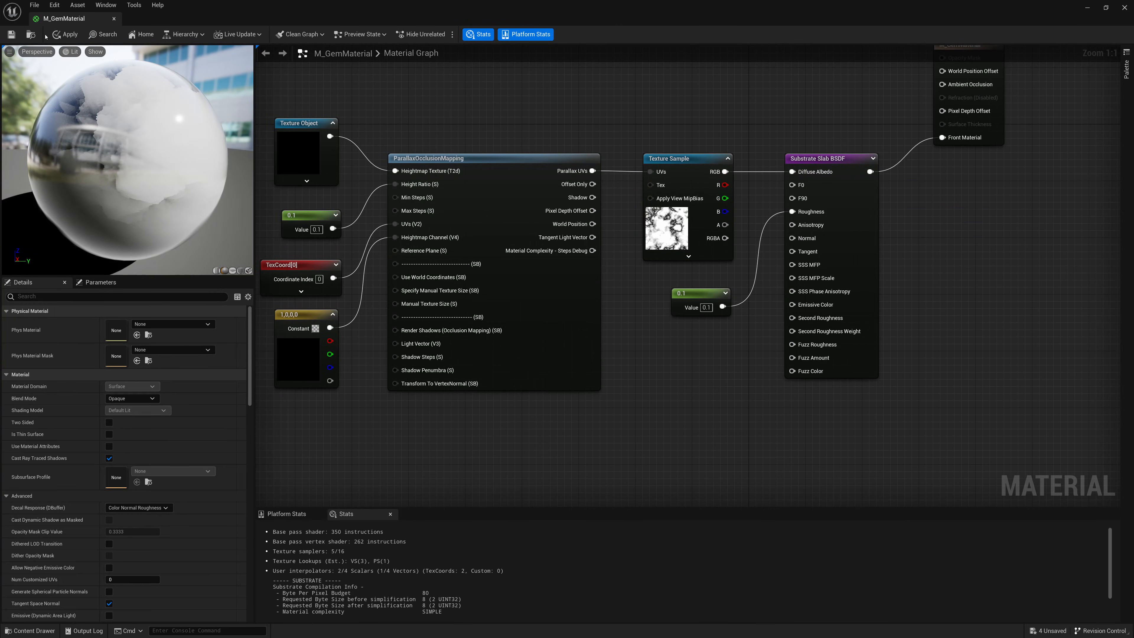
left_click(11, 34)
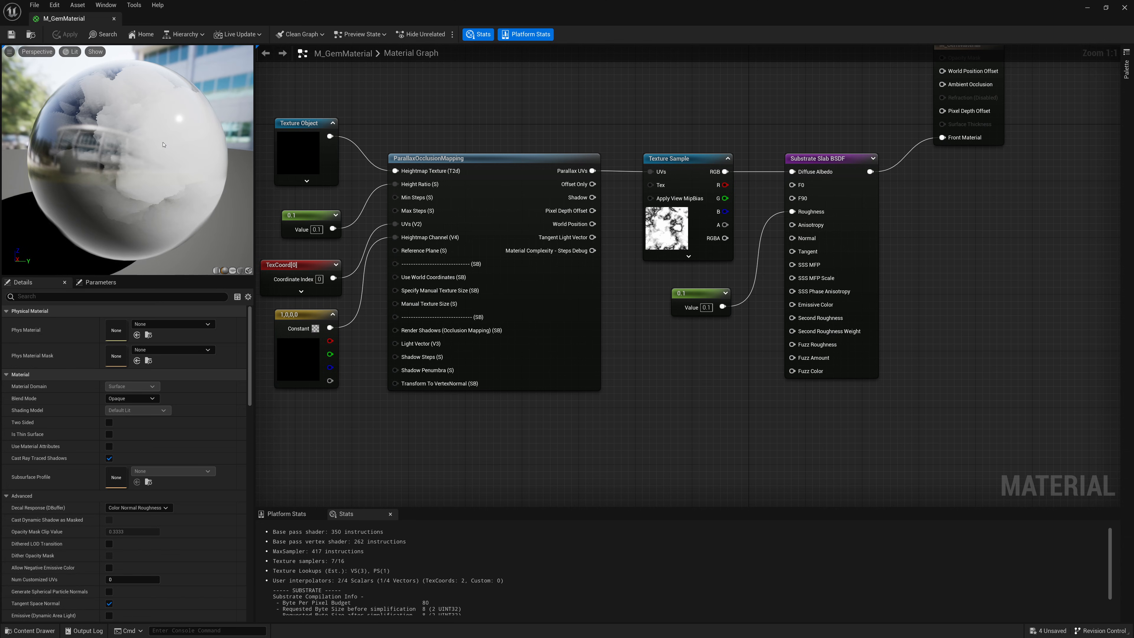
mouse_move(186, 138)
left_mouse_down()
mouse_move(58, 139)
mouse_move(179, 159)
mouse_move(139, 154)
mouse_move(219, 152)
mouse_move(187, 150)
left_mouse_up()
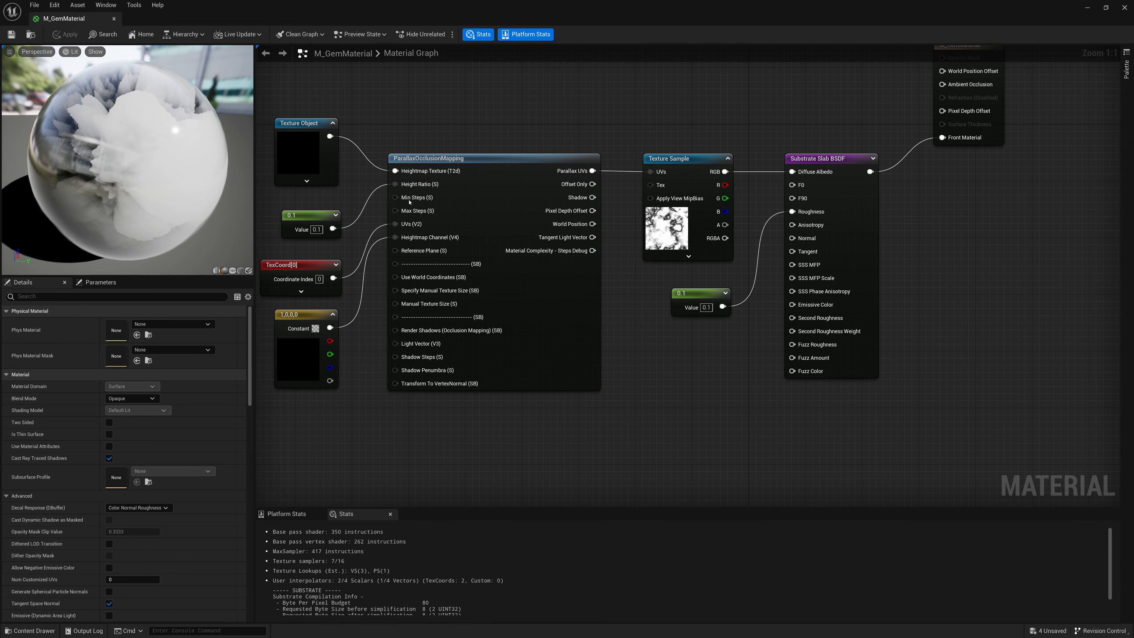
Try a Height Ratio constant of 0.01 and return it to 0.1.
left_click(317, 230)
type("0.01")
key("Return")
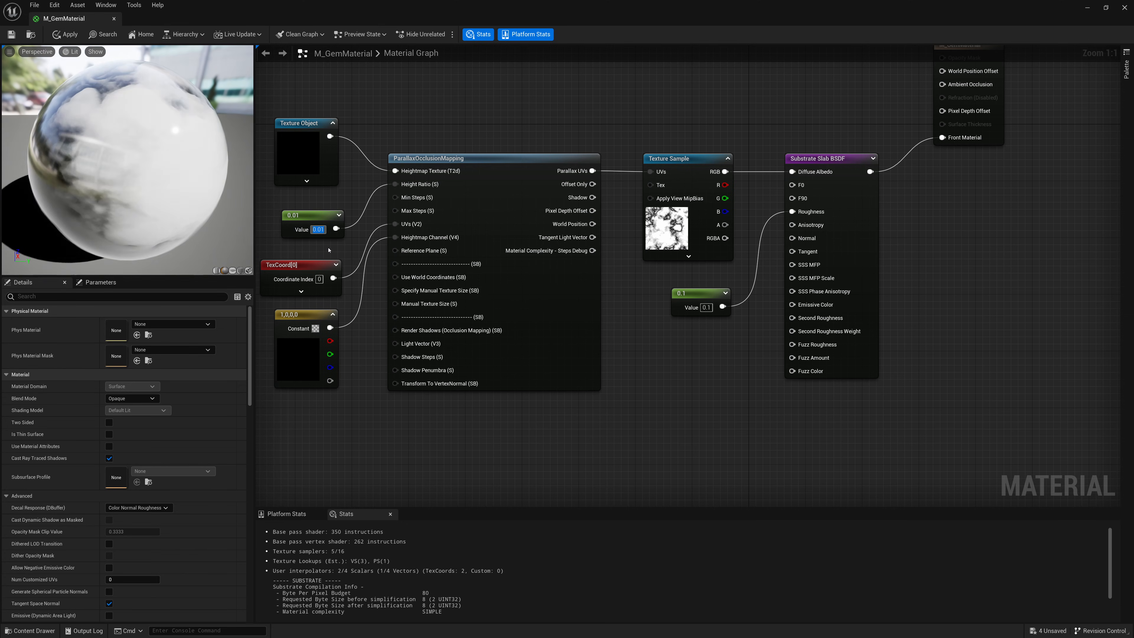
type("0.1")
key("Return")
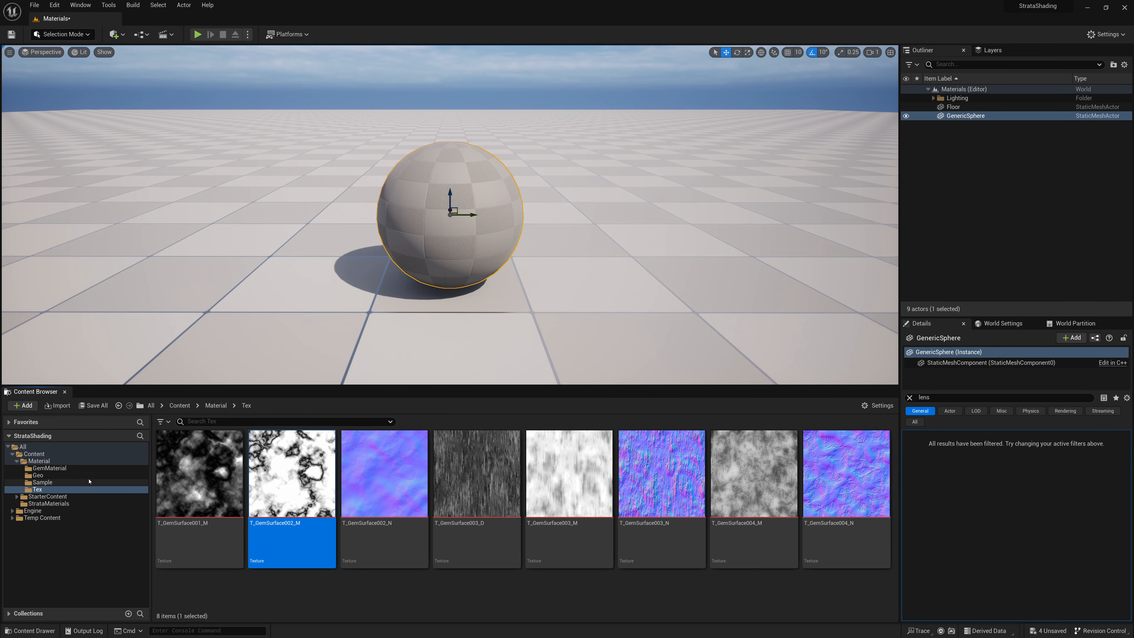
Apply M_GemMaterial from the GemMaterial folder to the sphere in the level and inspect it.
left_click(67, 467)
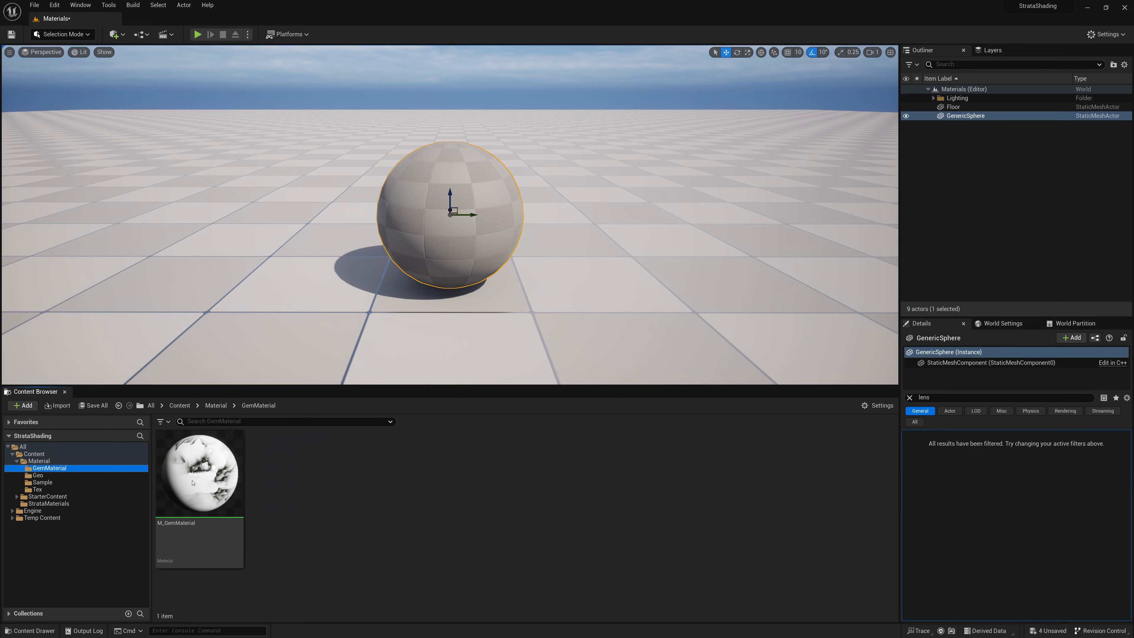
left_click_drag(210, 478, 309, 284)
scroll(503, 272, "up", 2)
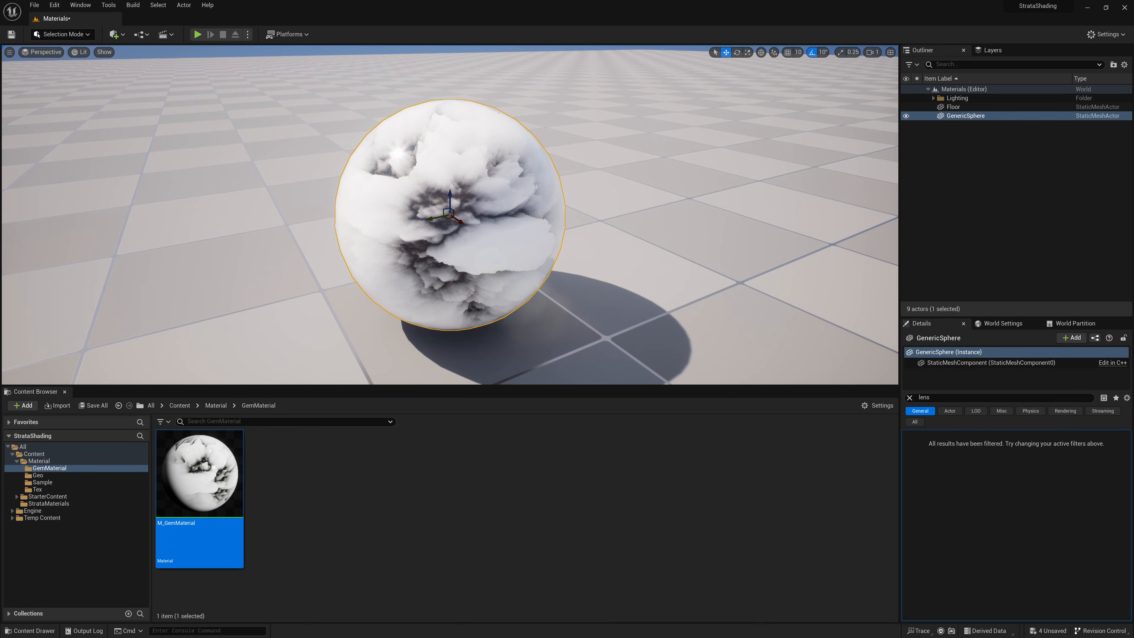
scroll(503, 276, "down", 2)
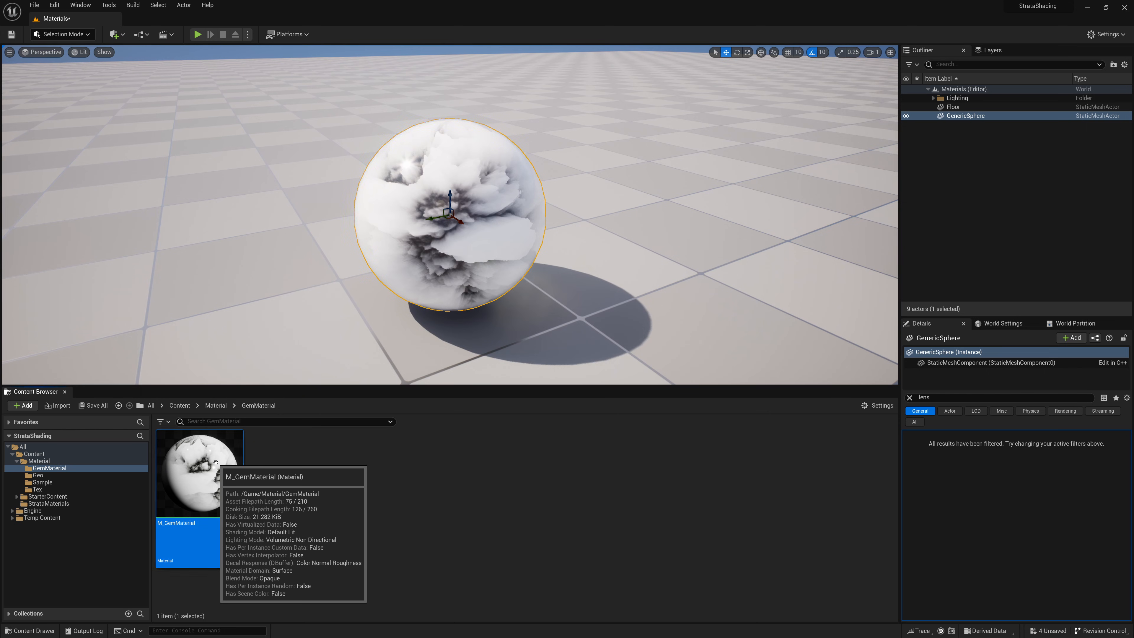
Reopen M_GemMaterial and shift the parallax node, its inputs and the Texture Sample together away from the slab.
double_click(214, 462)
right_click_drag(497, 376, 780, 153)
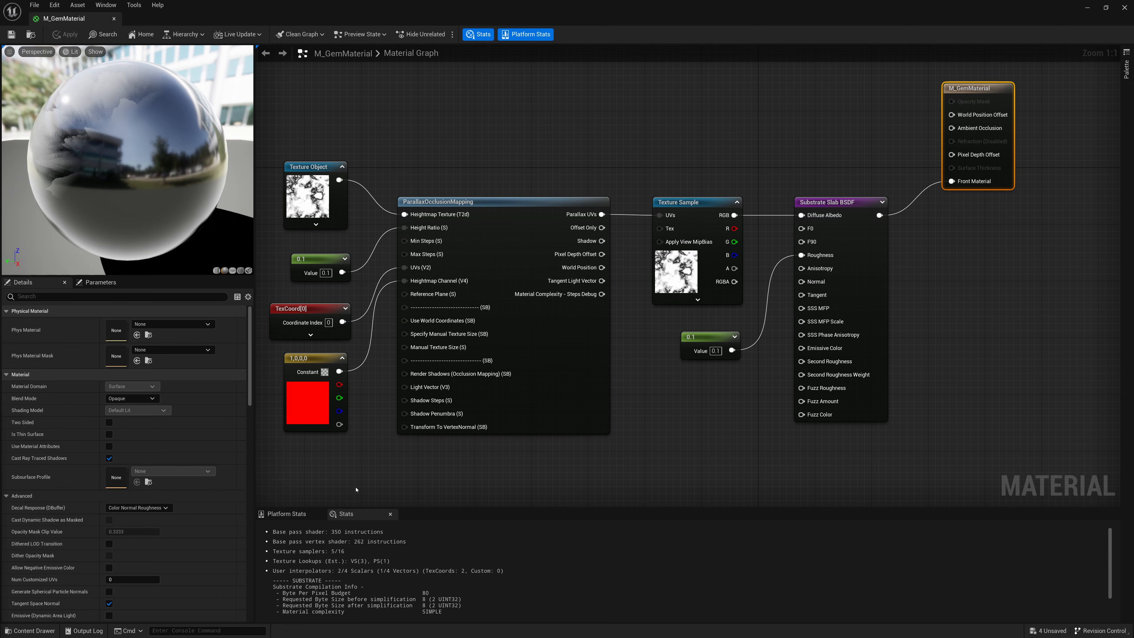
scroll(356, 489, "down", 1)
right_click_drag(383, 478, 455, 465)
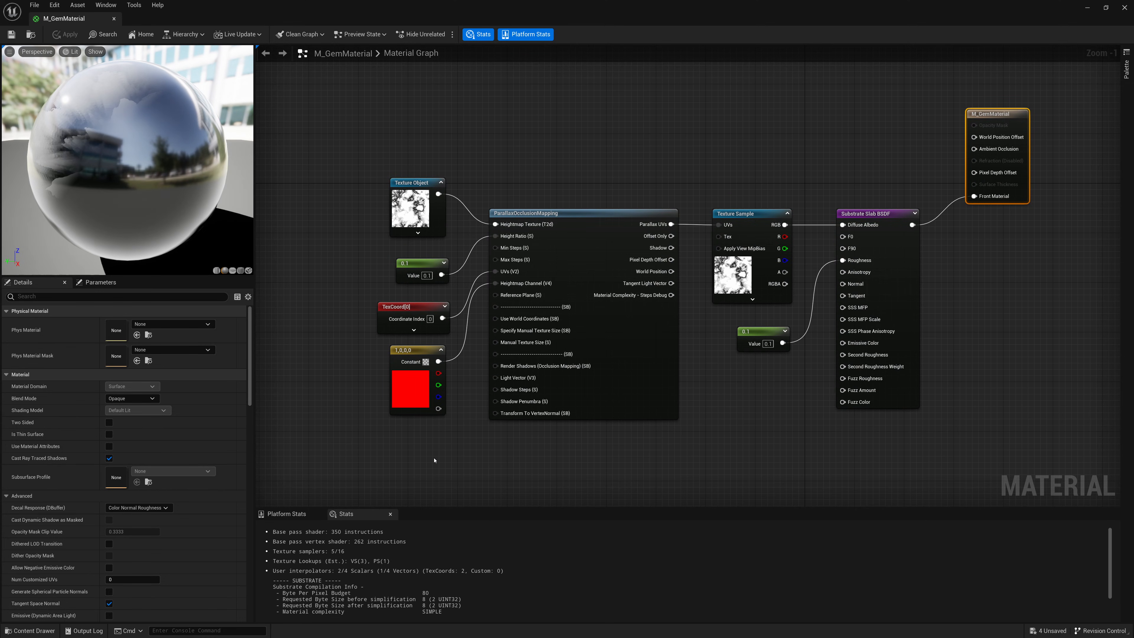
left_click_drag(344, 157, 731, 464)
right_click_drag(718, 419, 765, 421)
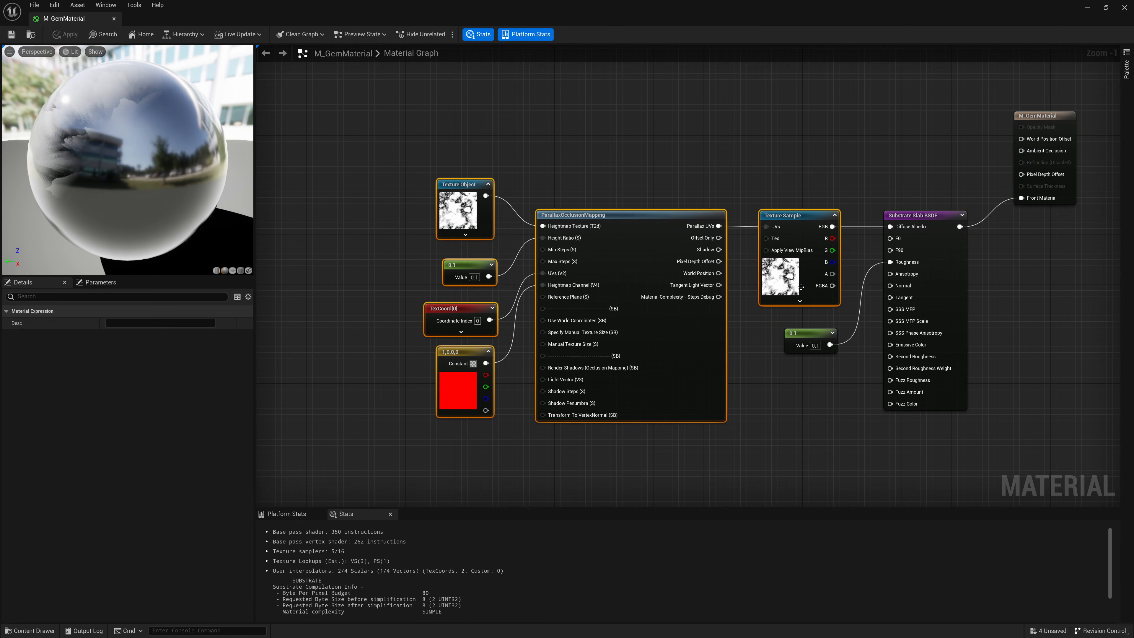
left_click_drag(799, 290, 644, 290)
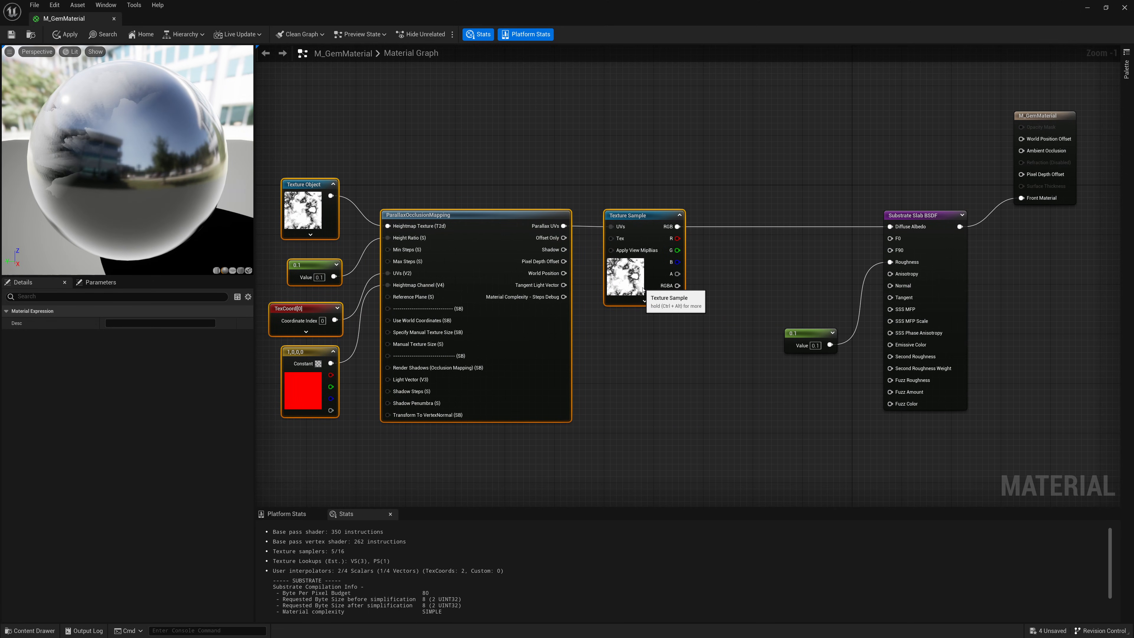
right_click_drag(655, 323, 670, 326)
Narrow the preview and details area and add a Constant3Vector node directly below the Texture Sample.
left_click_drag(253, 419, 213, 419)
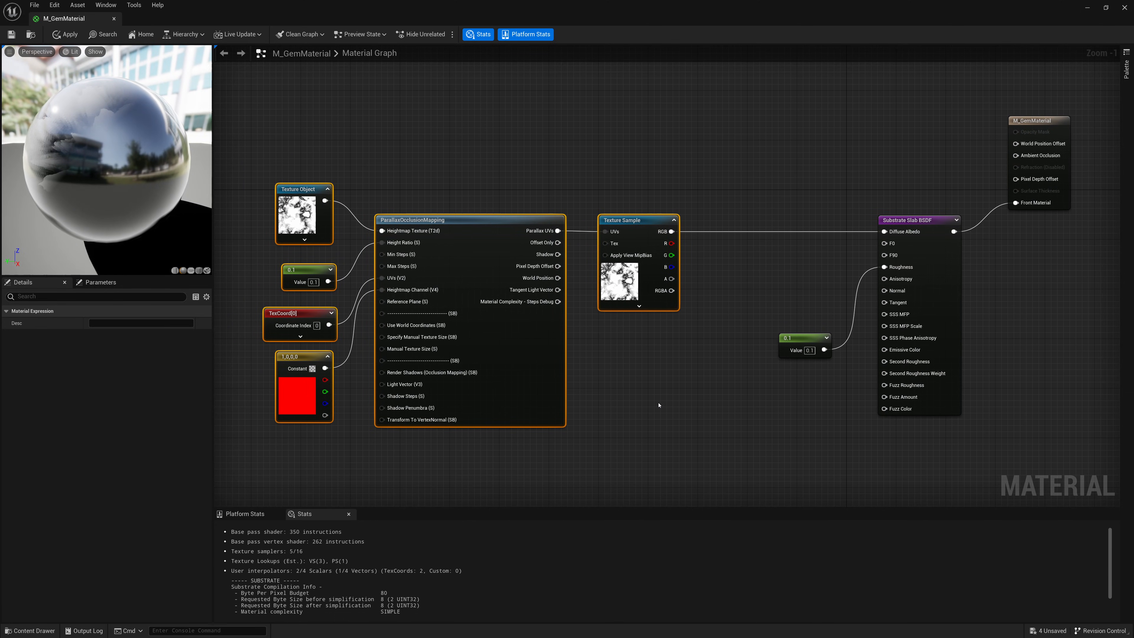
left_click(639, 283)
left_click_drag(702, 181, 582, 329)
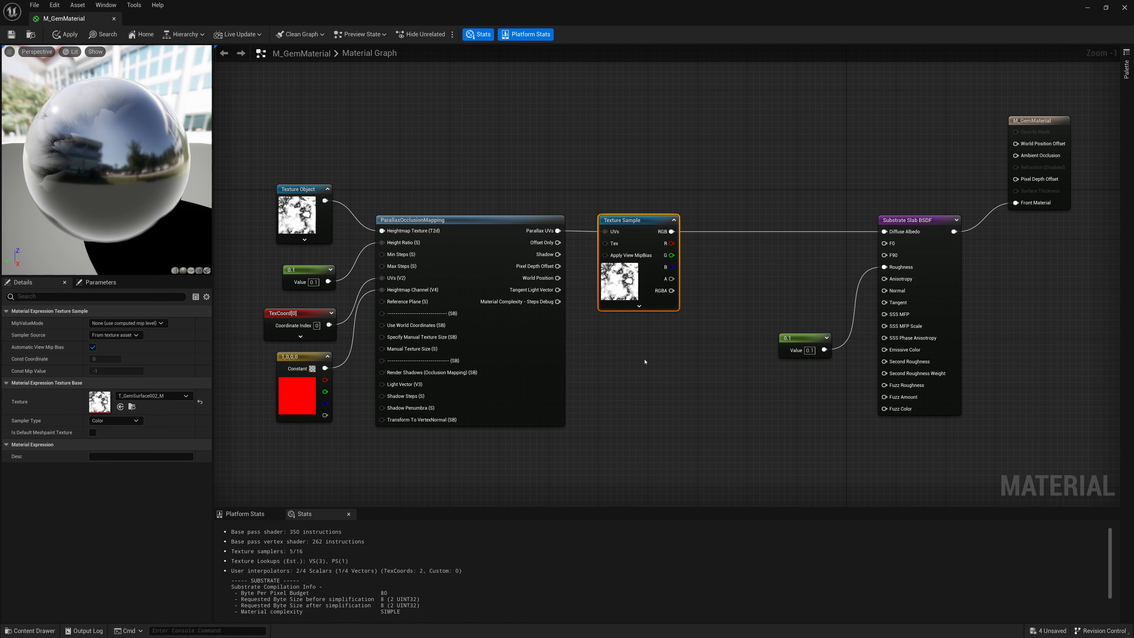
right_click(645, 361)
type("const")
key("Down")
key("Down")
key("Return")
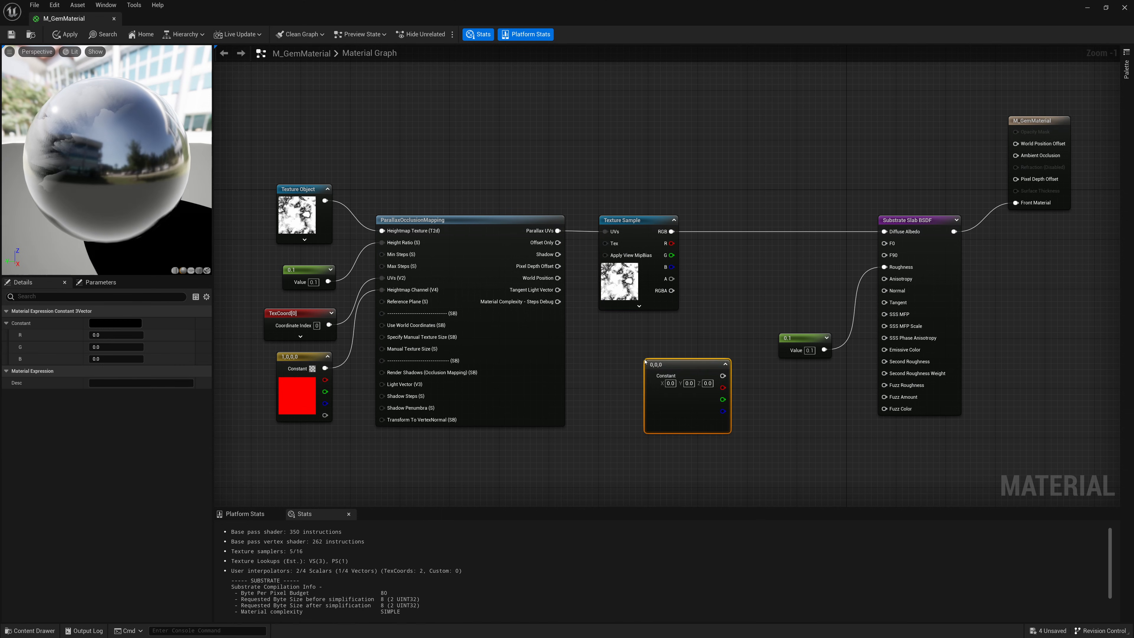
left_click_drag(668, 363, 621, 329)
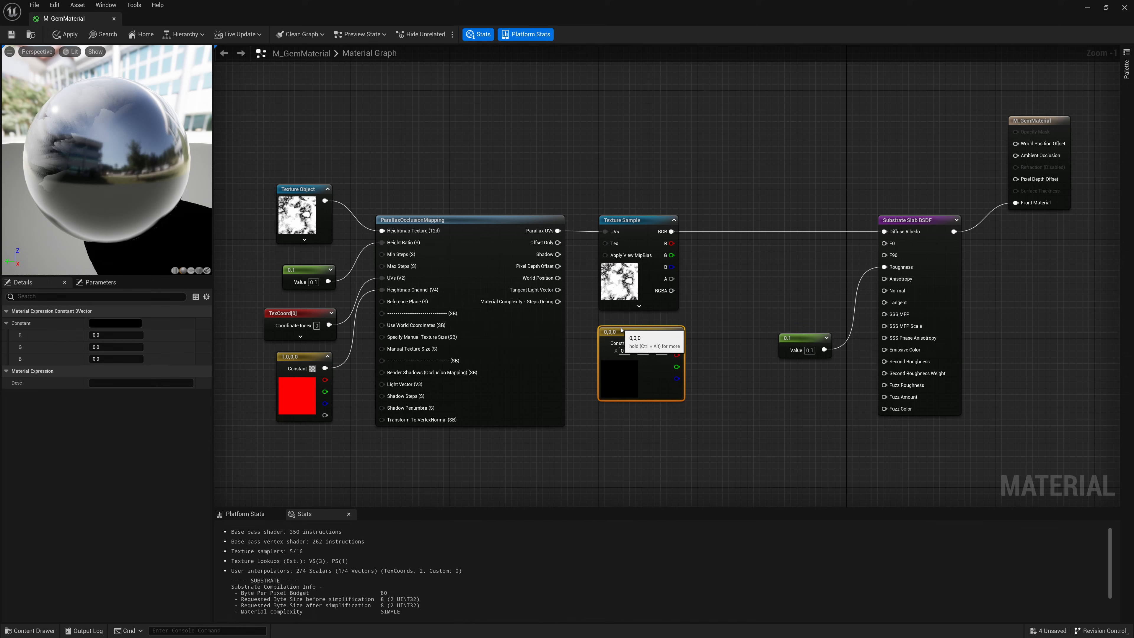
Multiply the Texture Sample's RGB by the new constant and feed the result into the slab's Diffuse Albedo.
right_click(724, 285)
type("multiply")
key("Return")
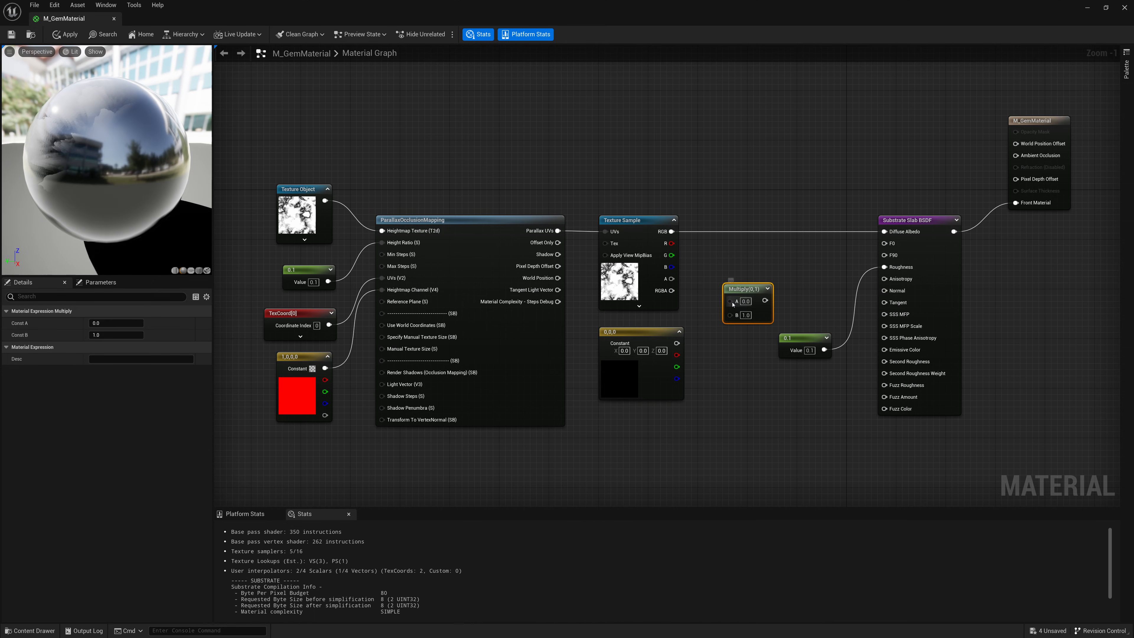
left_click_drag(730, 301, 672, 231)
left_click_drag(730, 314, 677, 343)
left_click_drag(754, 300, 885, 232)
Set the constant feeding the Multiply node to 1, 0.2, 0.2 and rotate the preview sphere to inspect the tint.
left_click(627, 387)
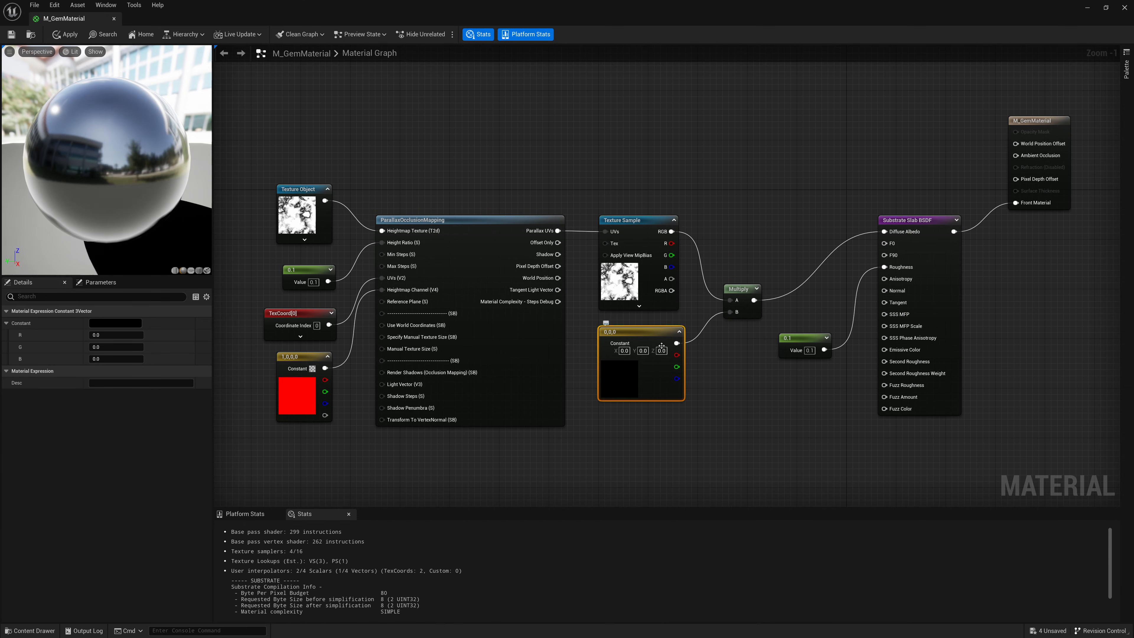
left_click(625, 351)
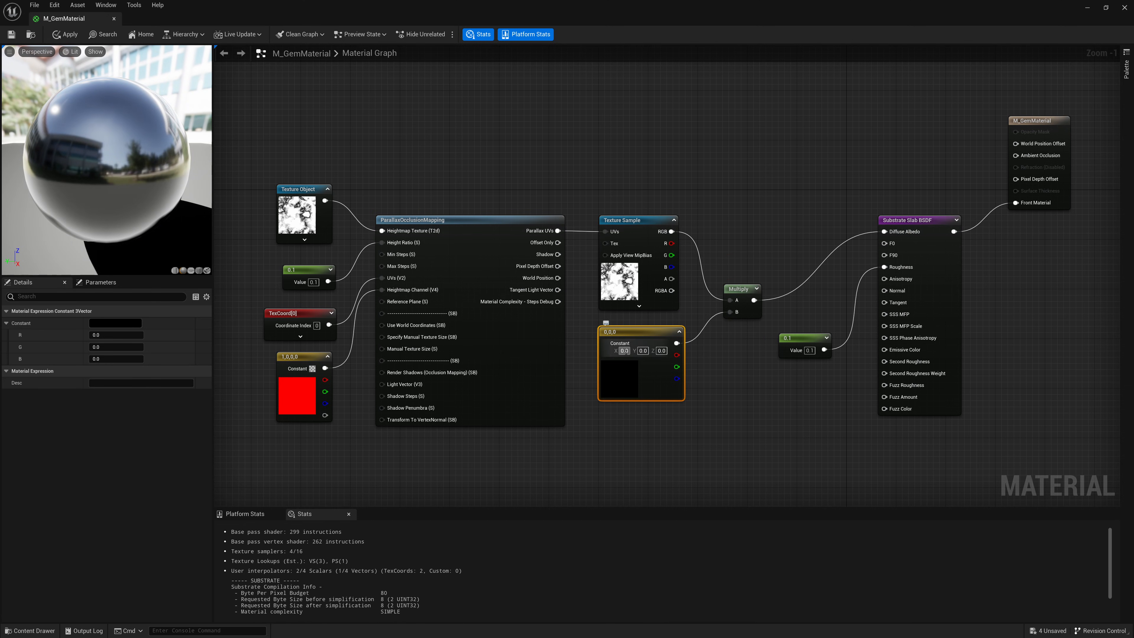
type("1")
key("Tab")
type(".2")
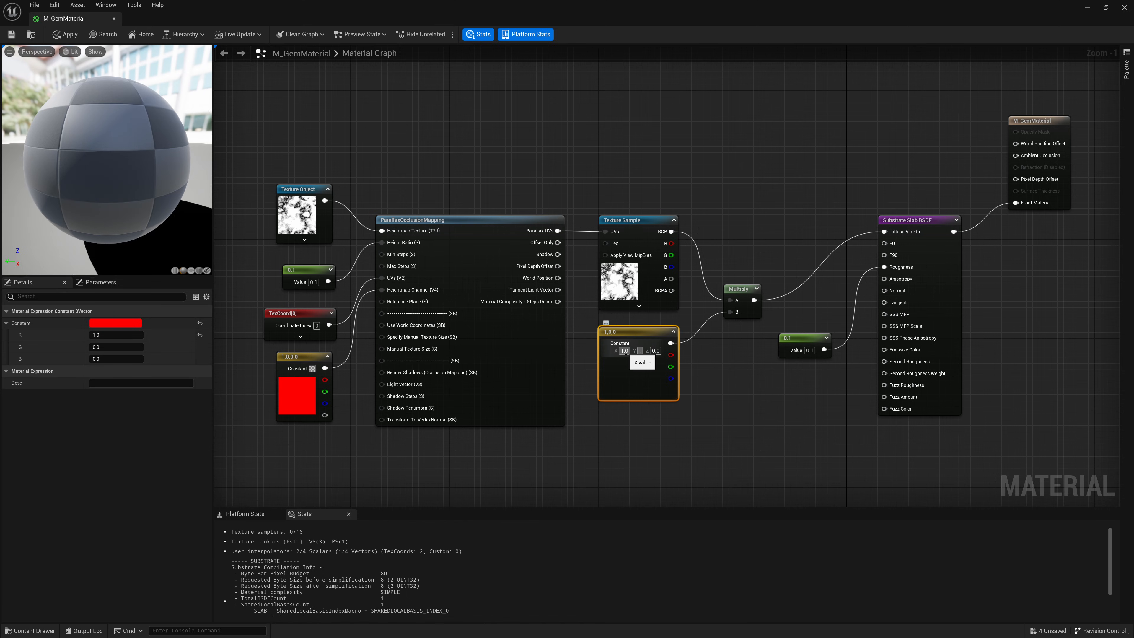
key("Tab")
type(".2")
key("Return")
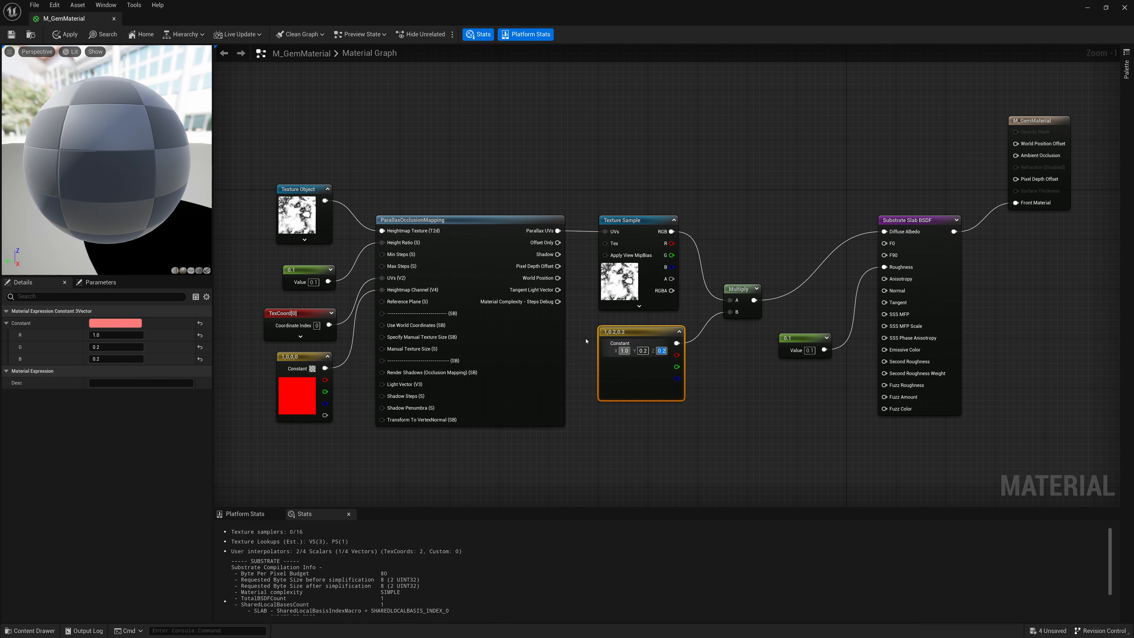
mouse_move(144, 142)
left_mouse_down()
mouse_move(35, 155)
mouse_move(142, 163)
left_mouse_up()
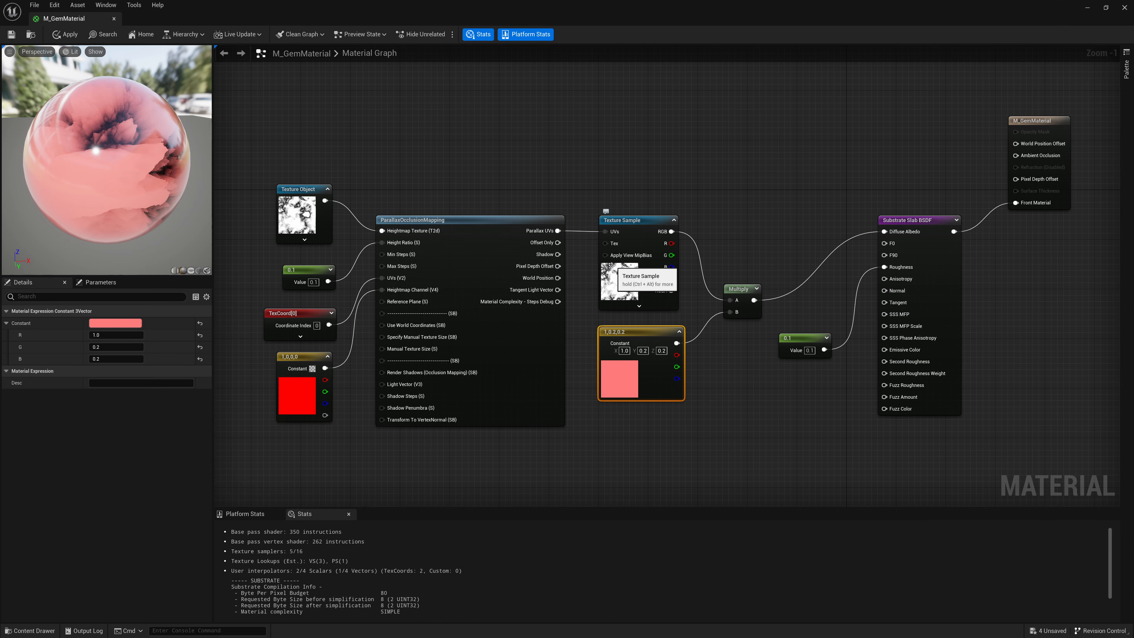
Add a Lerp node above the Multiply node and drive its Alpha with the Texture Sample's RGB.
right_click(745, 217)
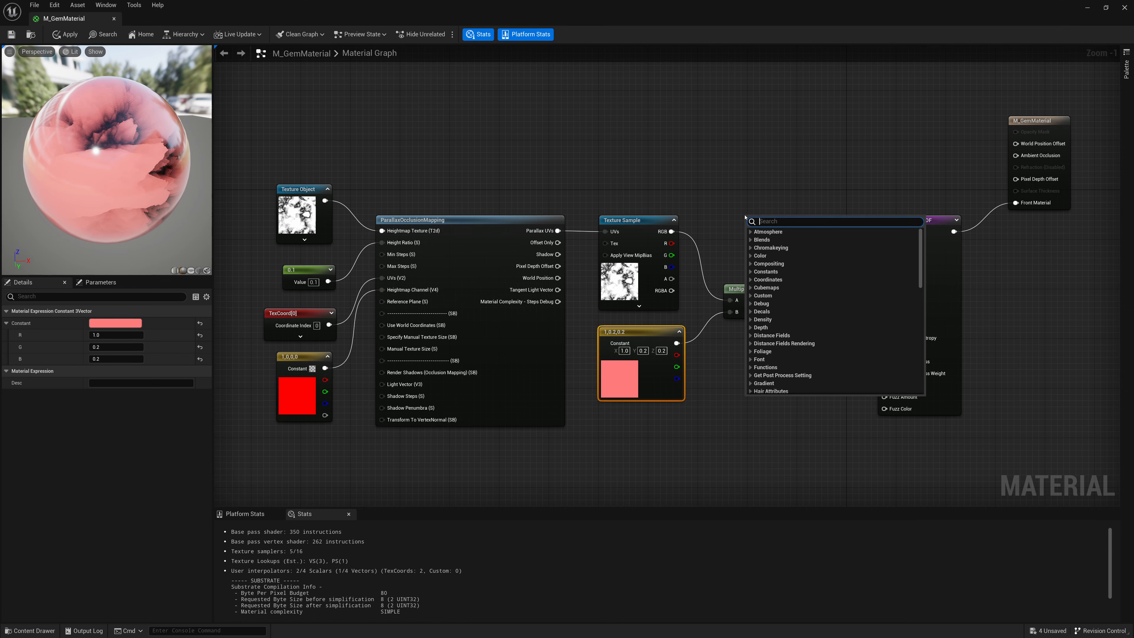
type("lerp")
key("Return")
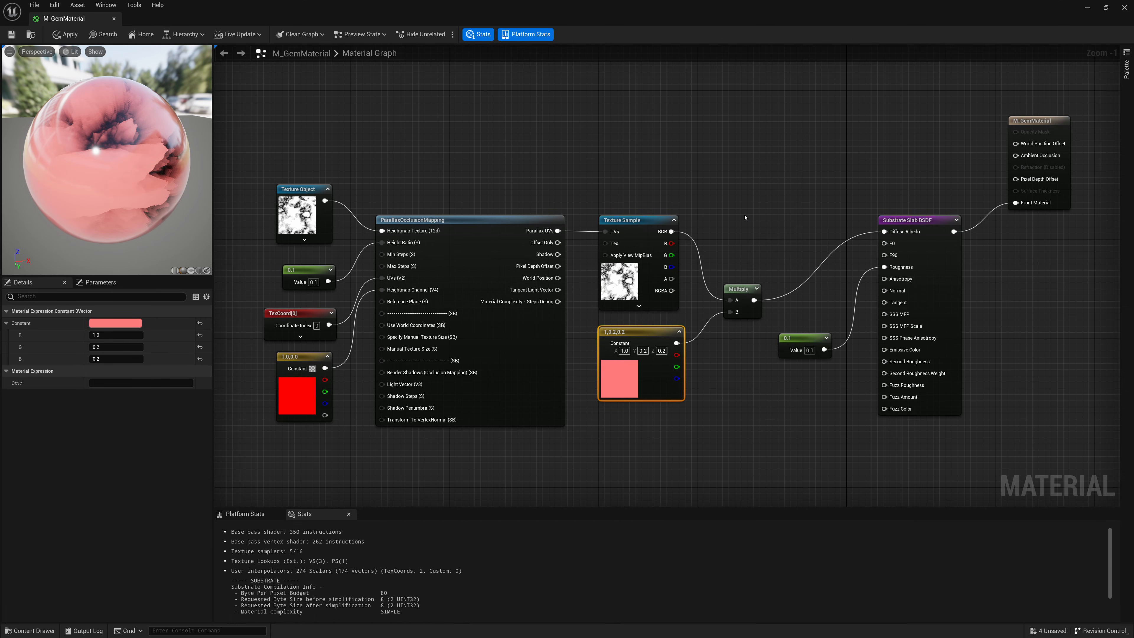
left_click_drag(770, 215, 791, 184)
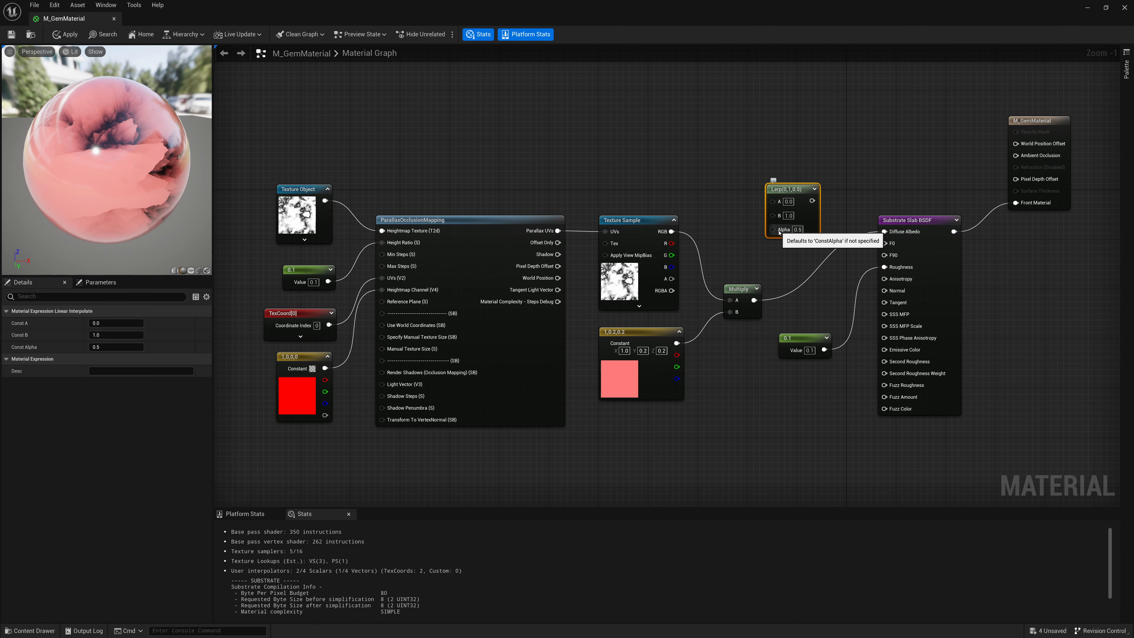
left_click_drag(777, 232, 671, 231)
left_click_drag(786, 189, 809, 192)
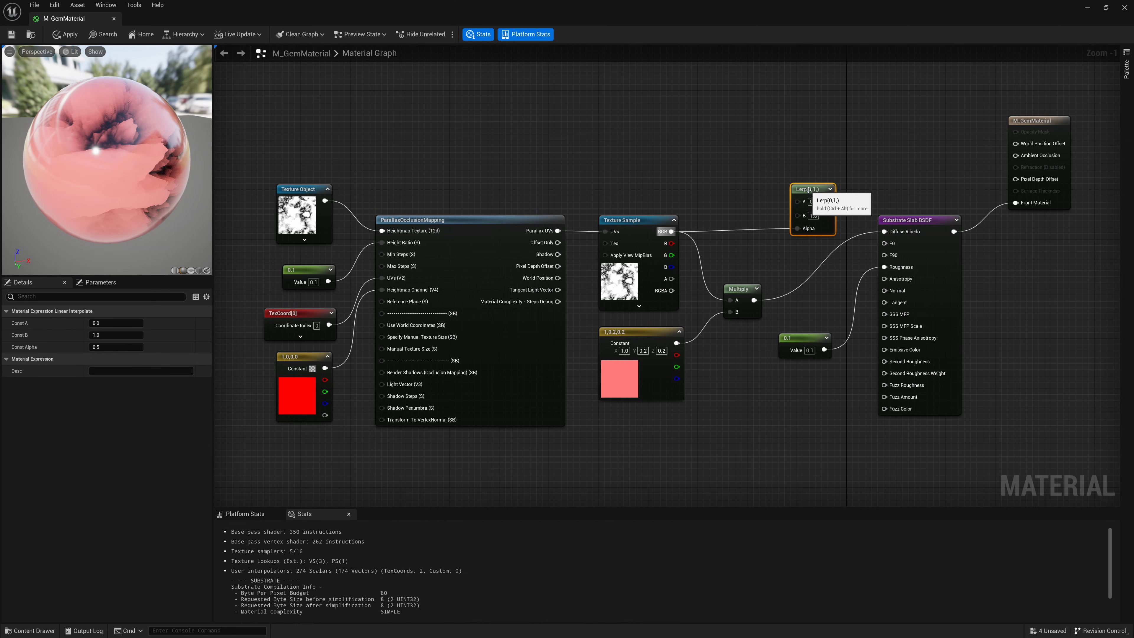
Create a Constant3Vector above the Texture Sample, connected to the Lerp's A input.
left_click_drag(797, 202, 636, 140)
type("c")
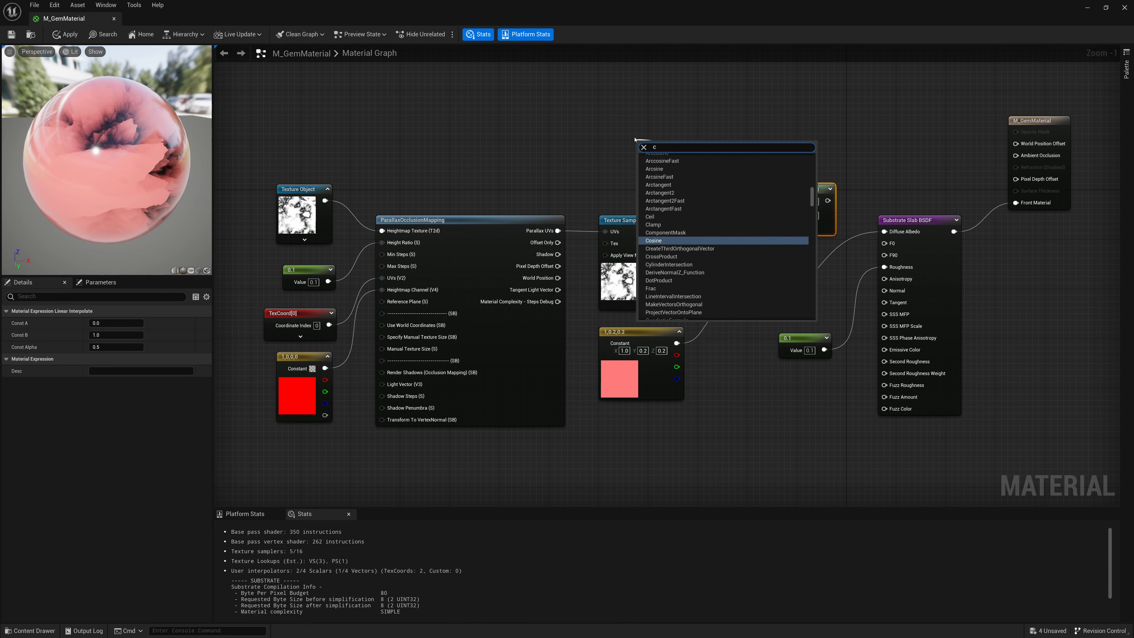
type("onst")
key("Down")
key("Down")
key("Return")
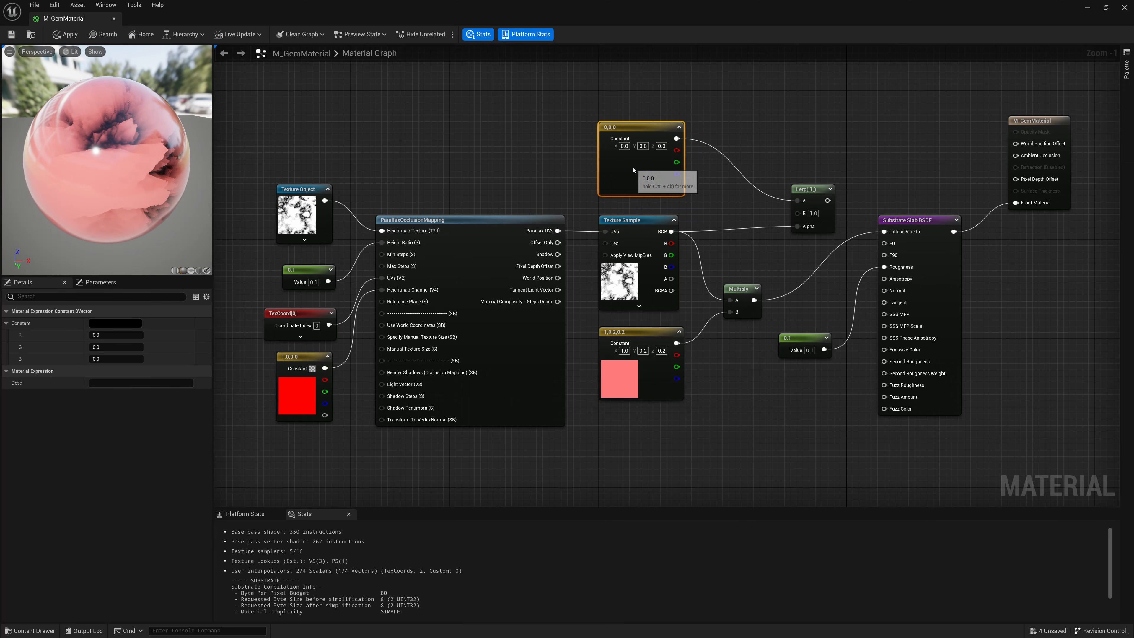
Set the constant feeding the Lerp's A input to R 0.2, G 0.2, B 1.
left_click(106, 357)
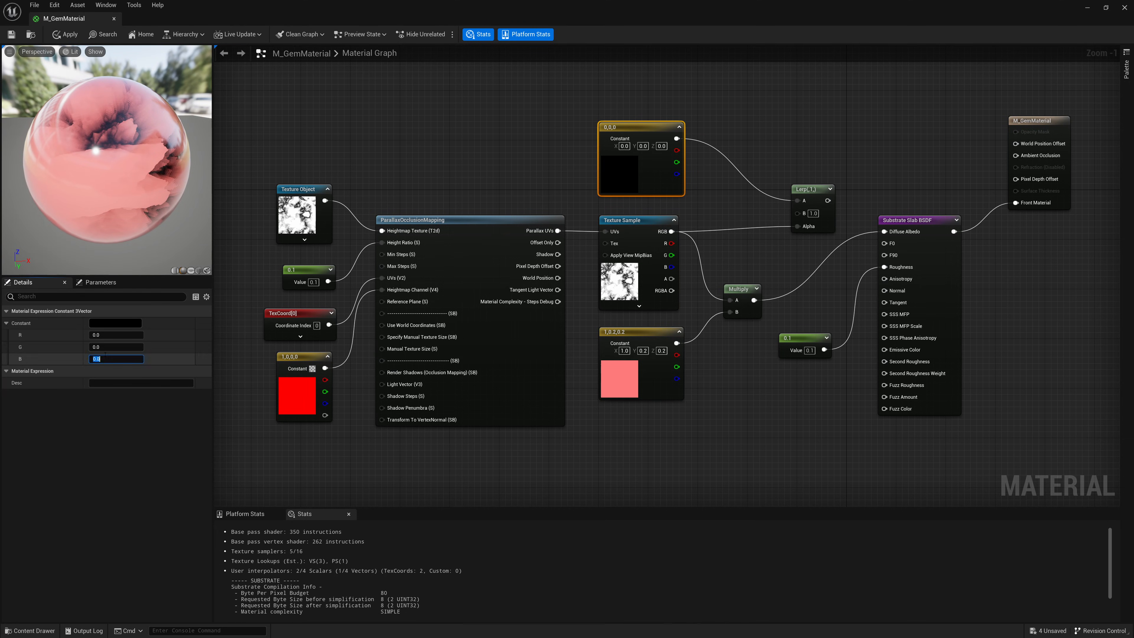
type("1")
left_click(107, 336)
type(".")
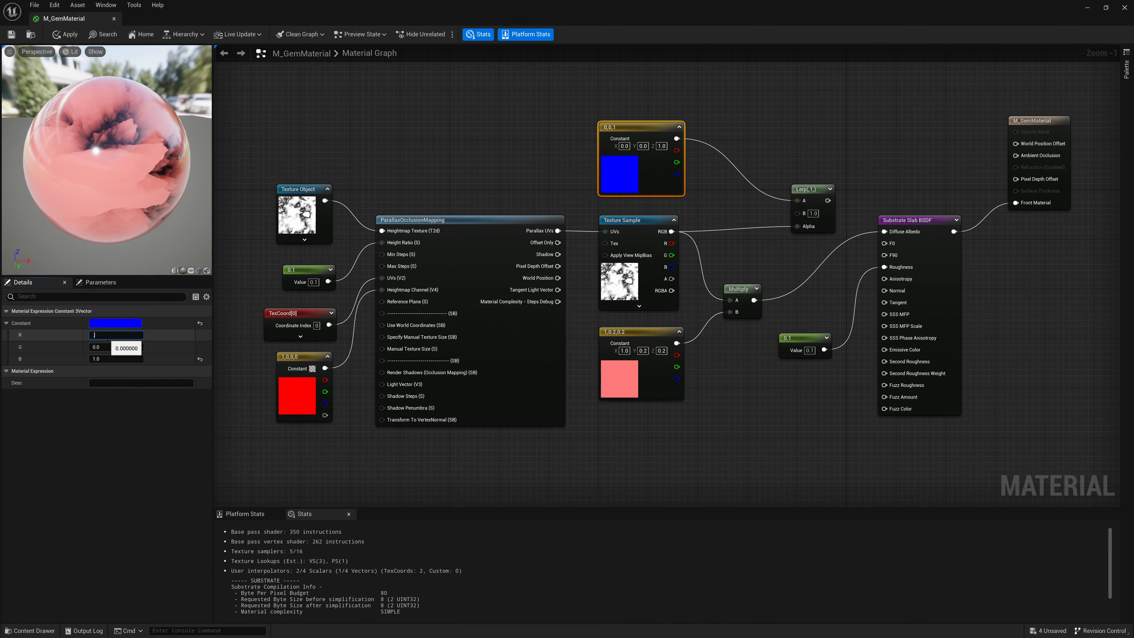
type("2")
key("Tab")
type(".2")
key("Return")
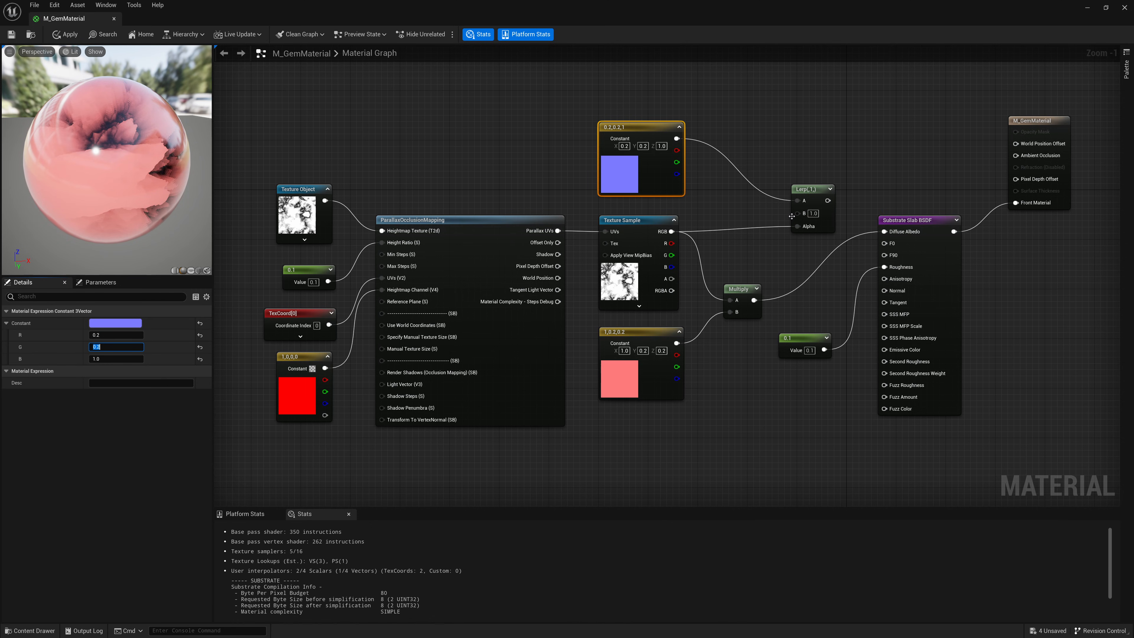
Connect the Multiply output to the Lerp's B input and the Lerp to Diffuse Albedo, and inspect the preview sphere.
left_click_drag(798, 213, 753, 302)
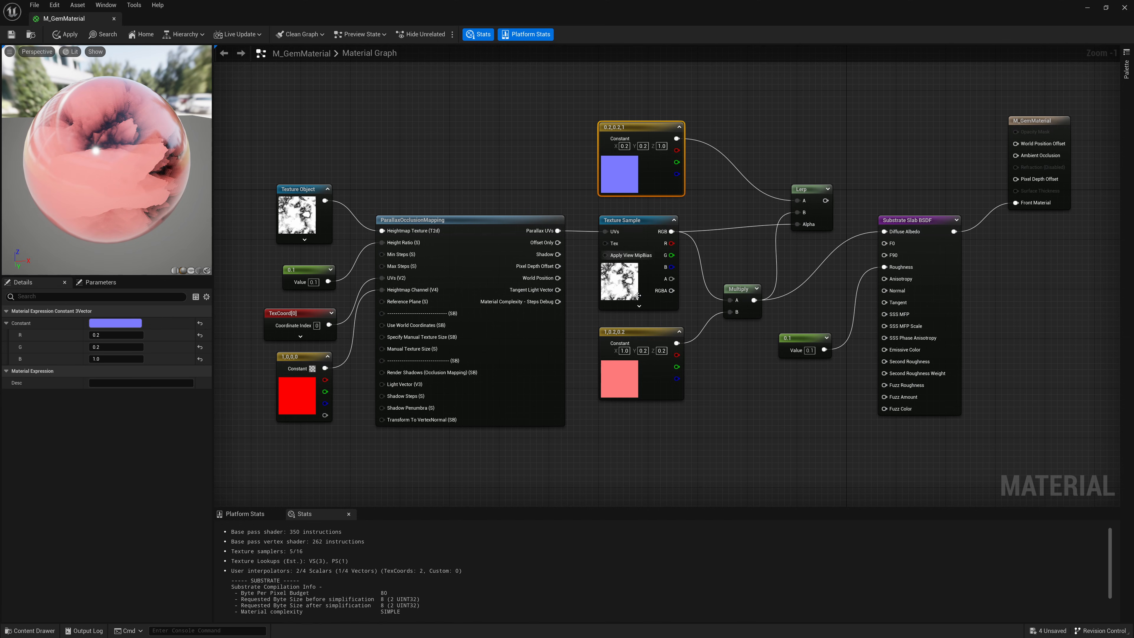
left_click_drag(825, 201, 884, 231)
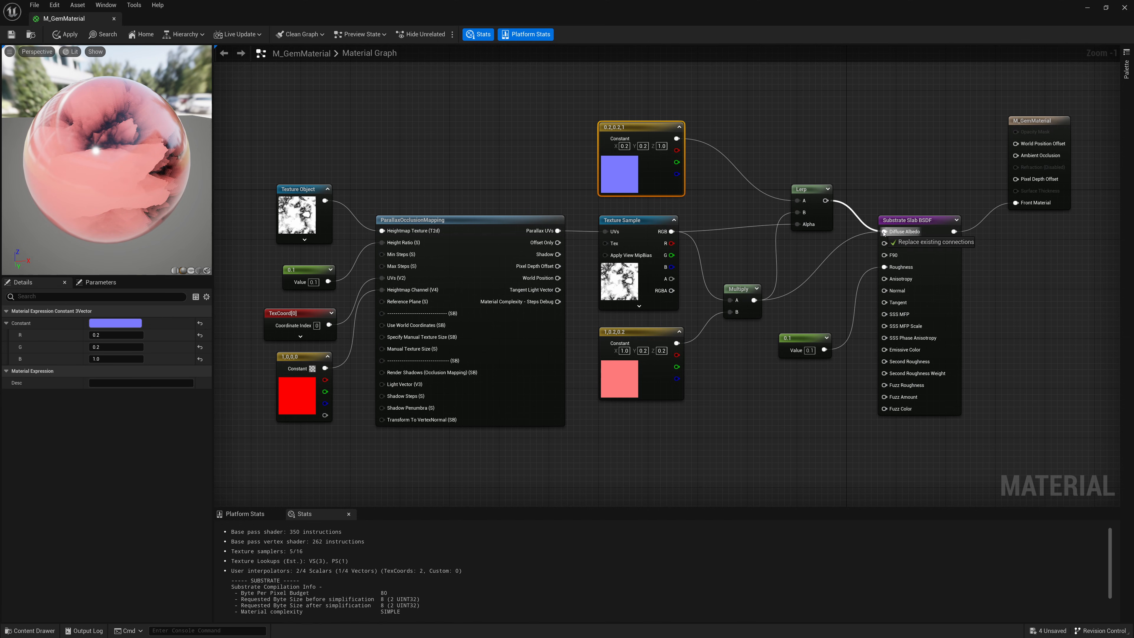
left_click(651, 240)
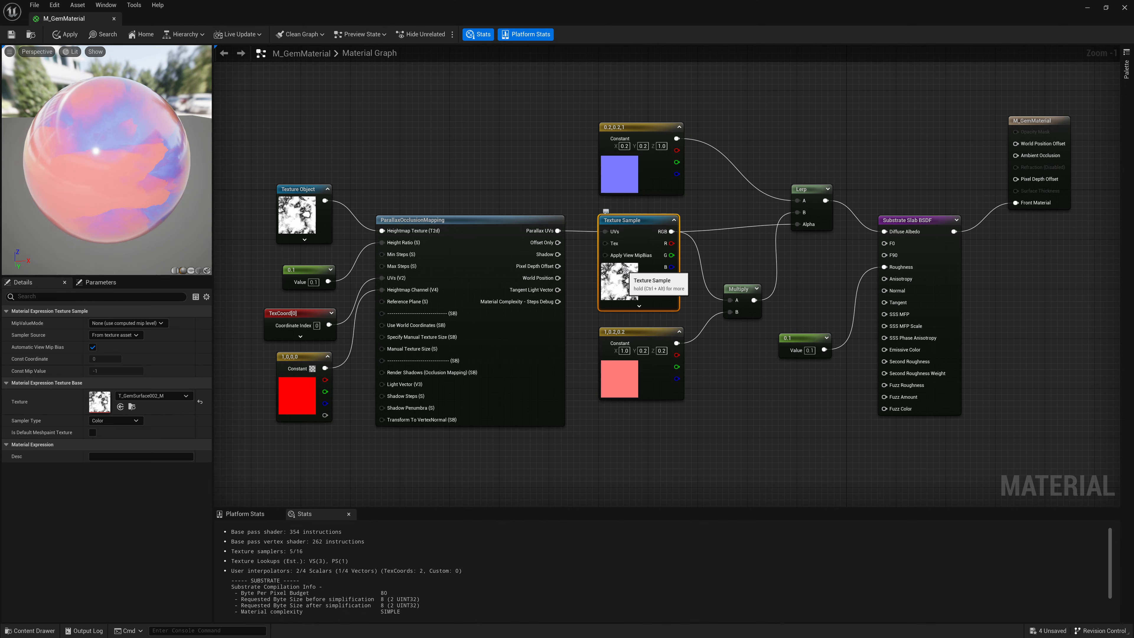
left_click_drag(107, 160, 174, 197)
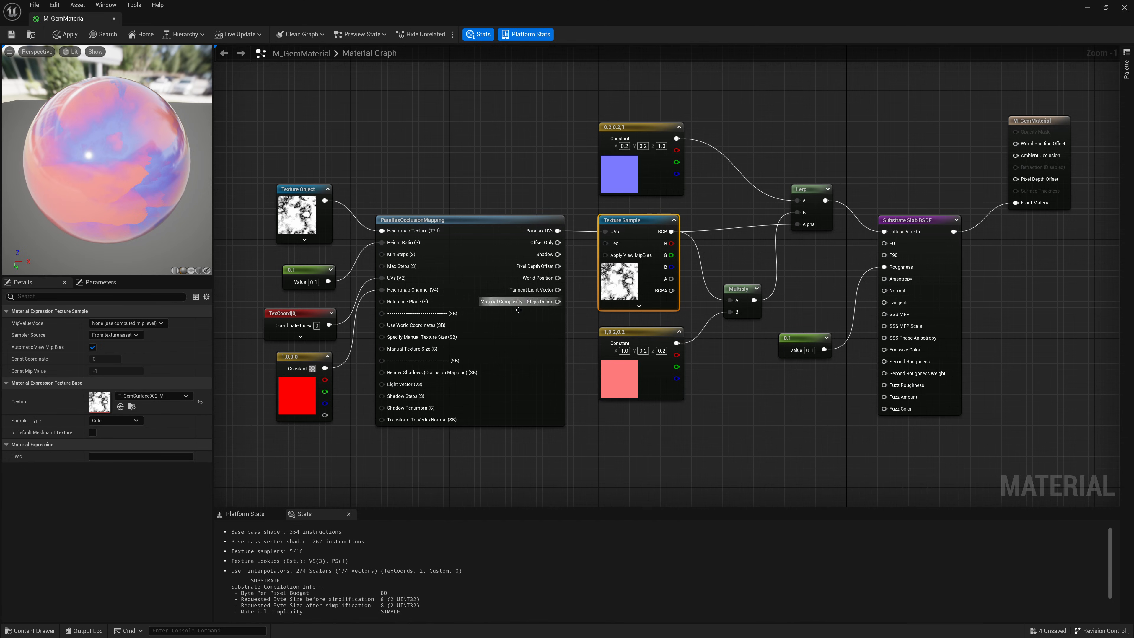
Set the constant feeding the Multiply node to R 0.1, G 0.1, B 0.5.
left_click(614, 379)
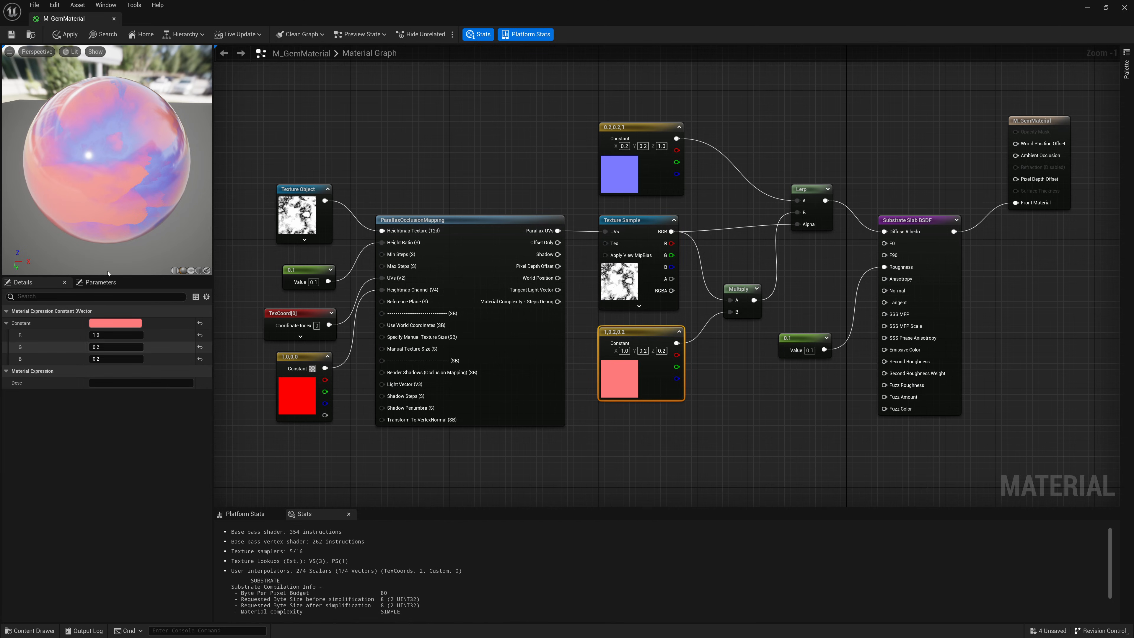
left_click(106, 358)
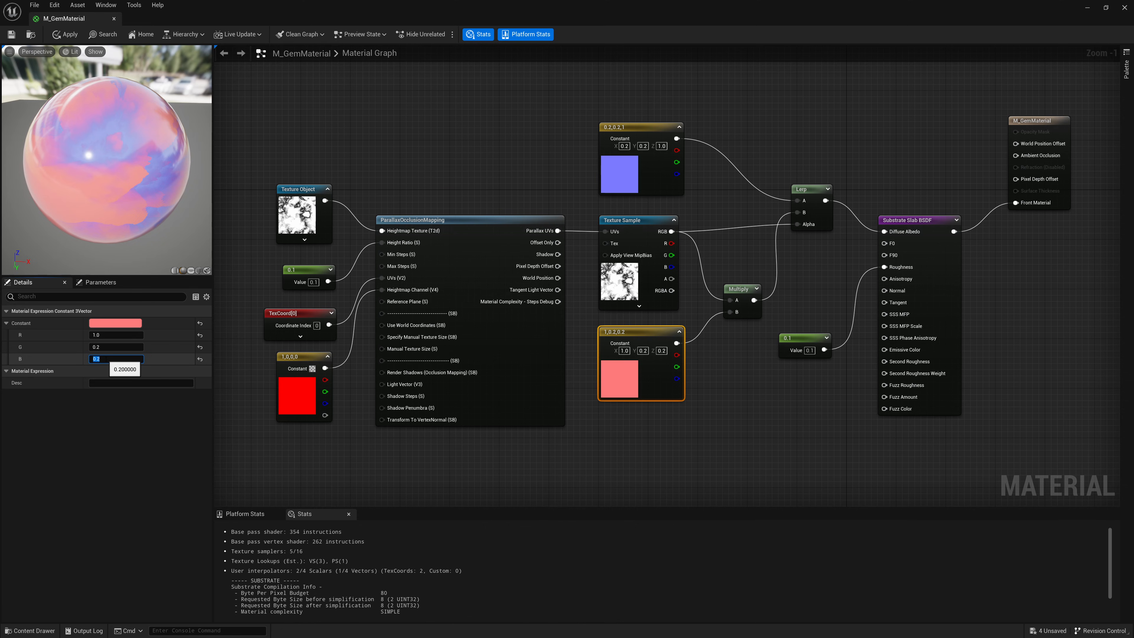
type("0.5")
key("Return")
left_click(106, 348)
type("0.1")
key("Return")
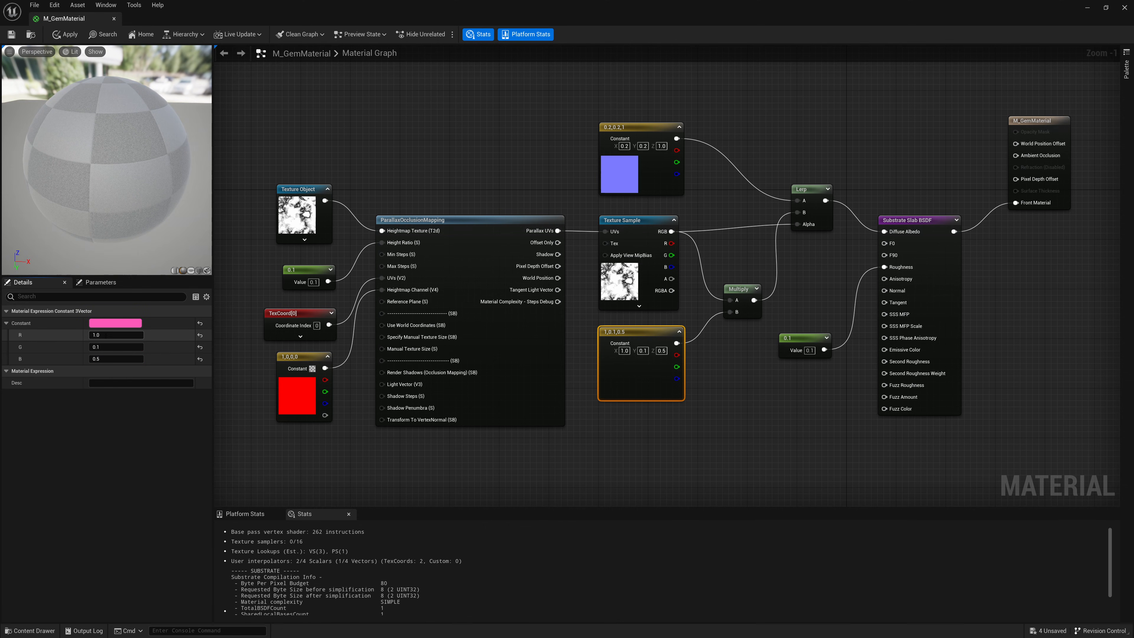
left_click(106, 335)
type("0.1")
key("Return")
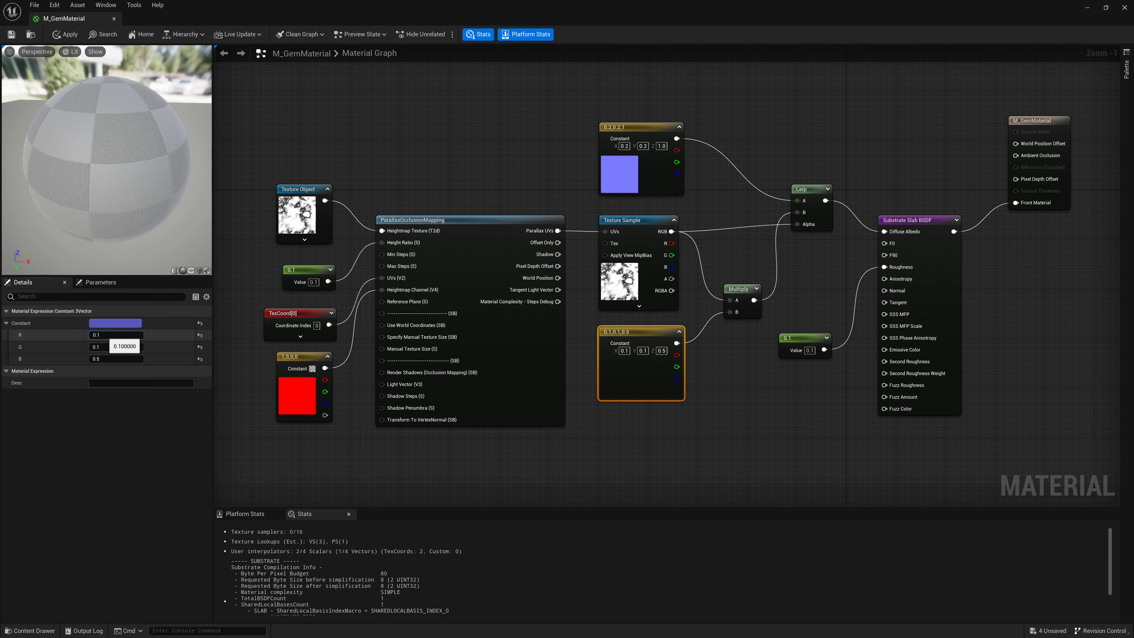
Darken the Lerp A constant to 0.041319, 0.041319, 0.206597 with the color picker and rotate the preview sphere to inspect it.
left_click(613, 194)
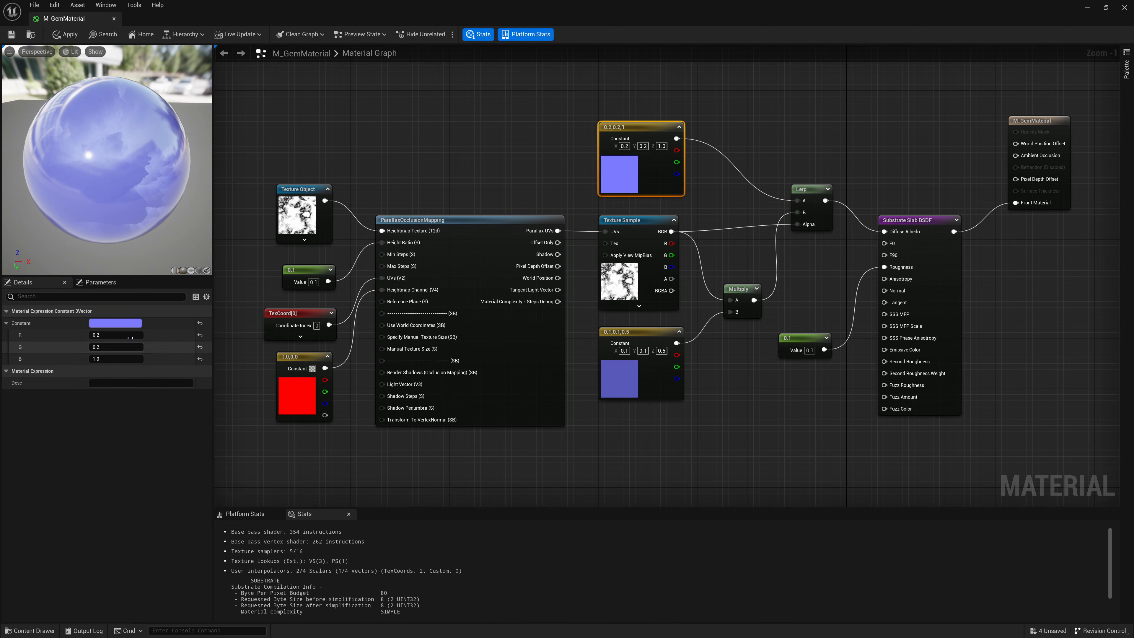
left_click(96, 323)
left_click_drag(88, 225, 463, 224)
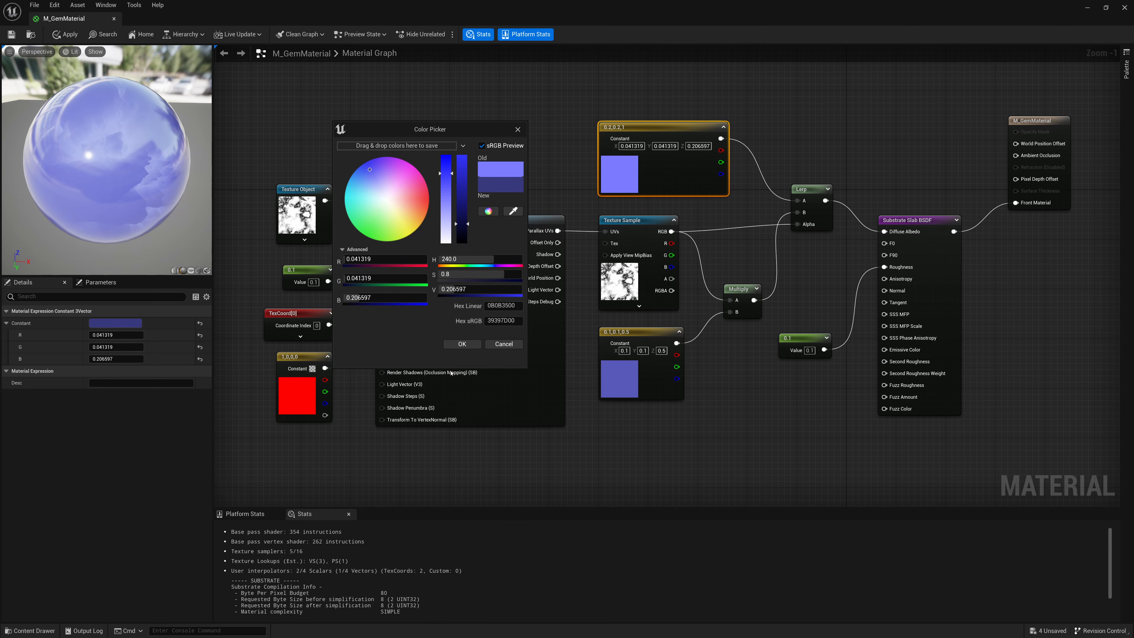
left_click(462, 344)
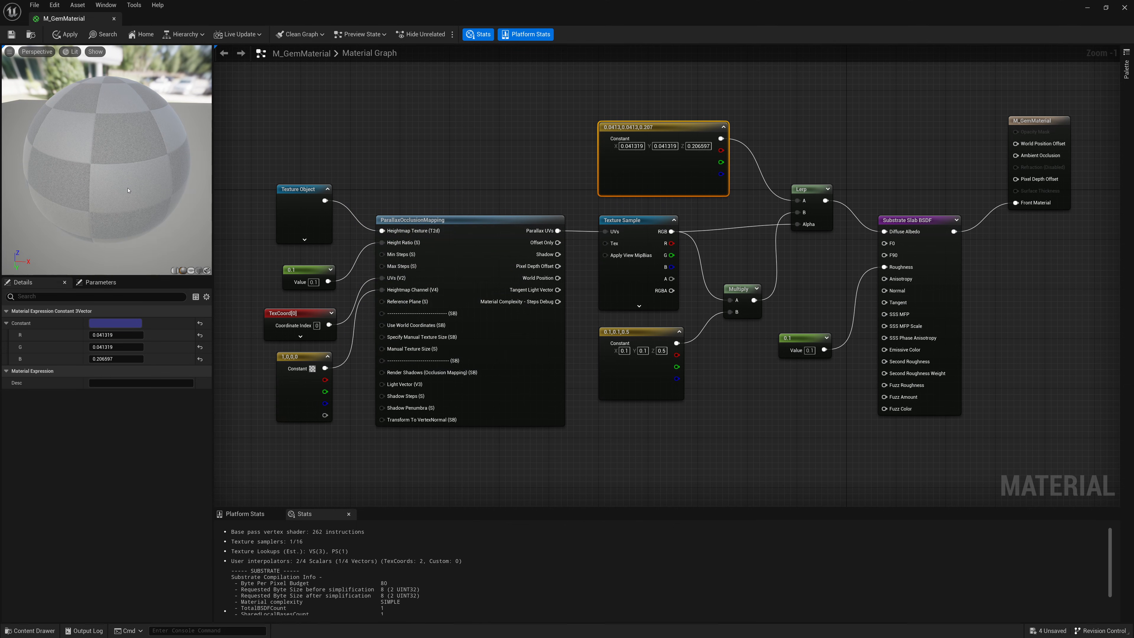
mouse_move(99, 156)
left_mouse_down()
mouse_move(172, 160)
mouse_move(123, 158)
mouse_move(110, 176)
left_mouse_up()
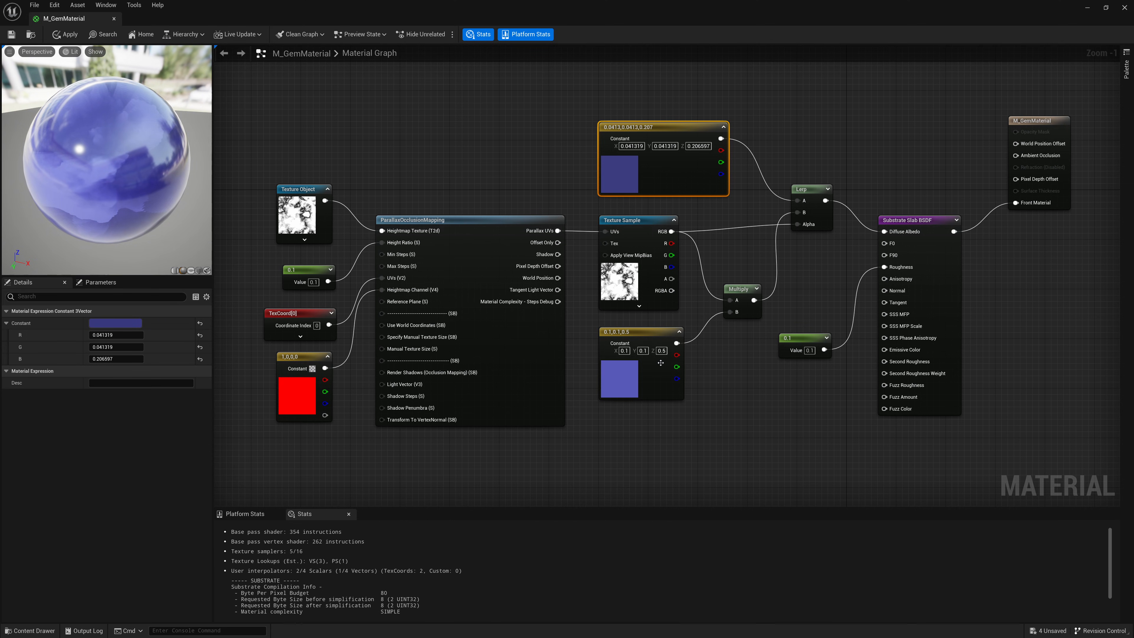
Nudge the darker blue constant slightly up and away from the Texture Sample, leaving the lower constant in place.
left_click_drag(614, 333, 621, 345)
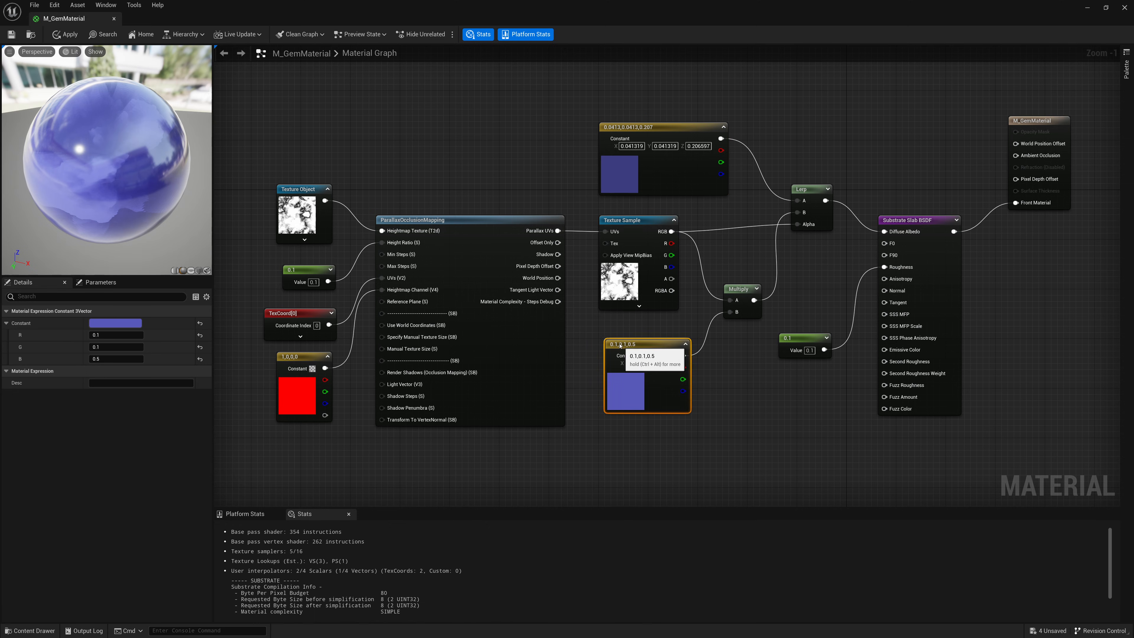
key("ctrl+z")
left_click_drag(644, 183, 650, 177)
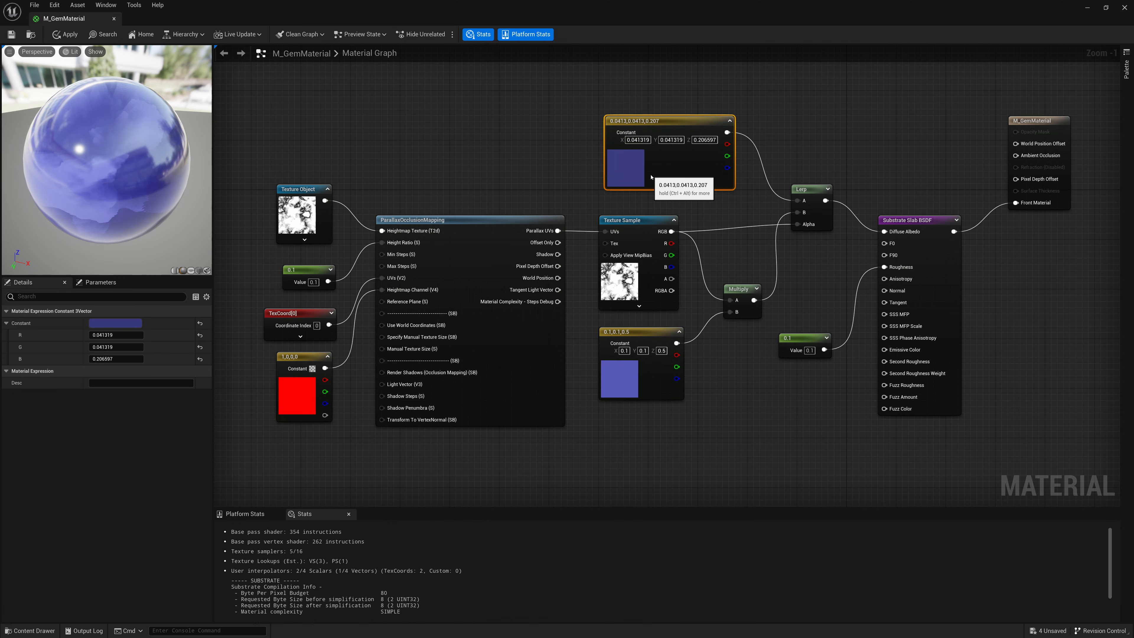
right_click(651, 174)
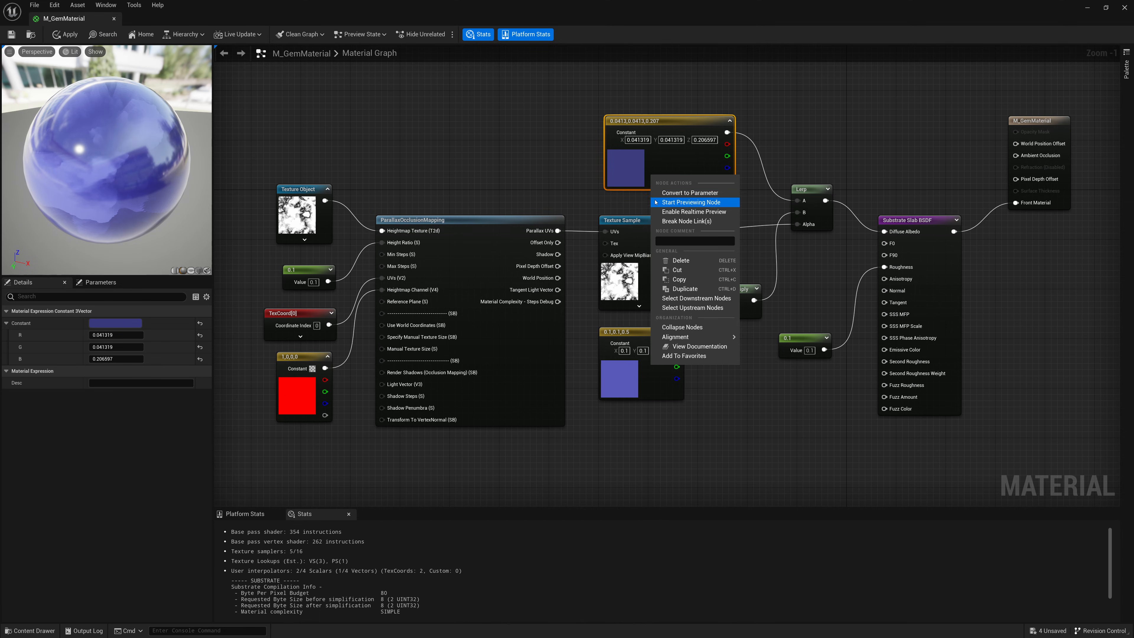
key("Escape")
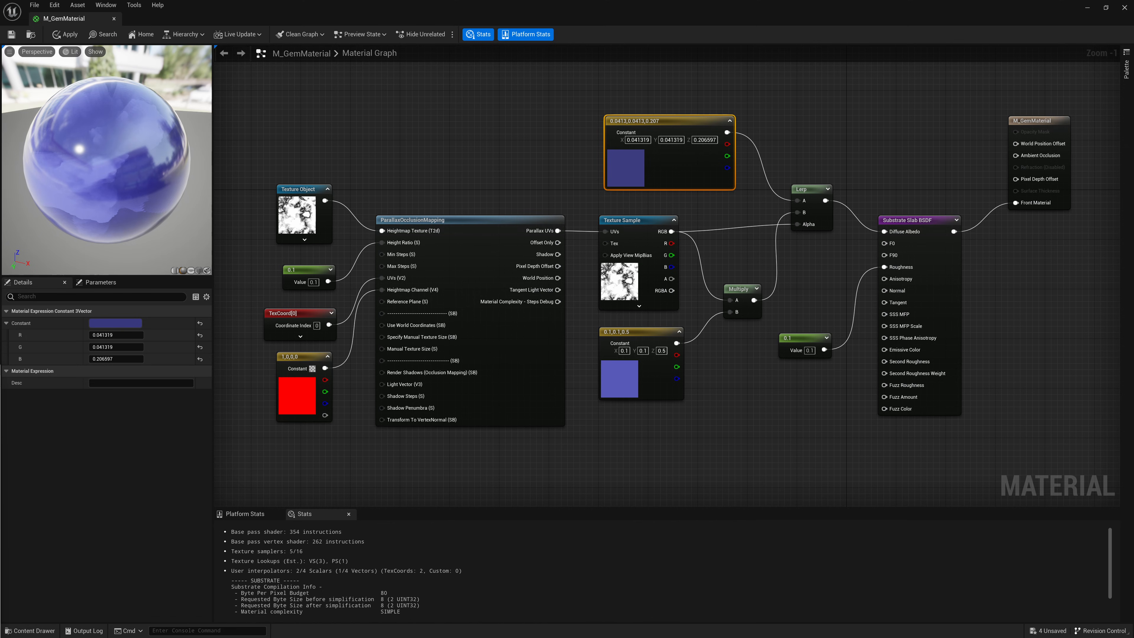
Convert the darker blue constant feeding the Lerp's A input into a parameter named Tint Depth.
right_click(618, 183)
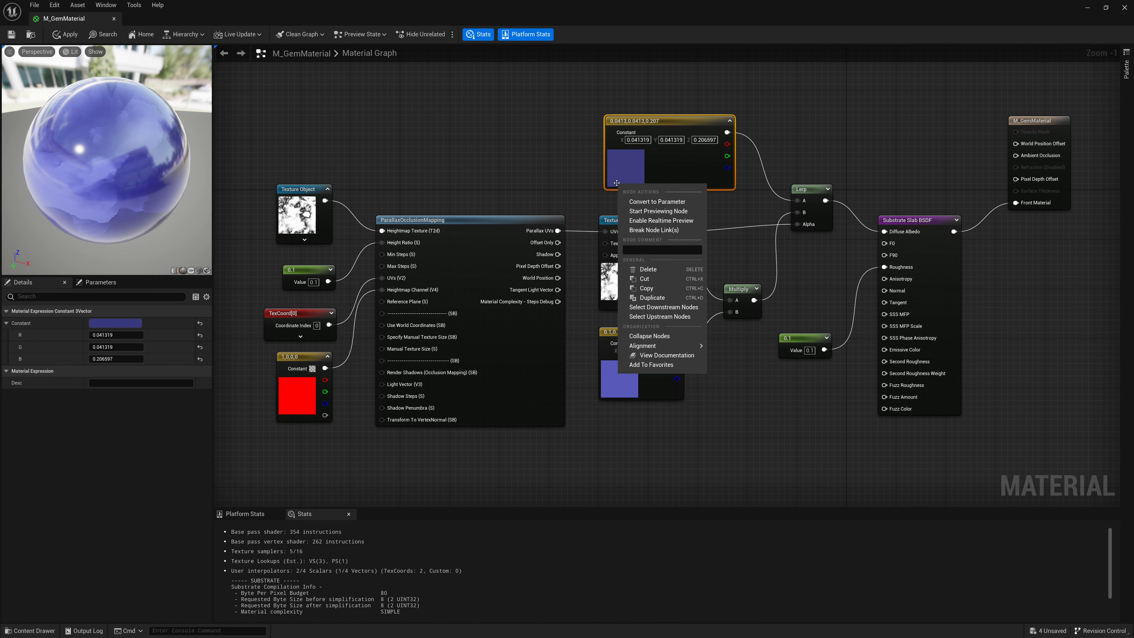
left_click(640, 202)
type("Tint Depth")
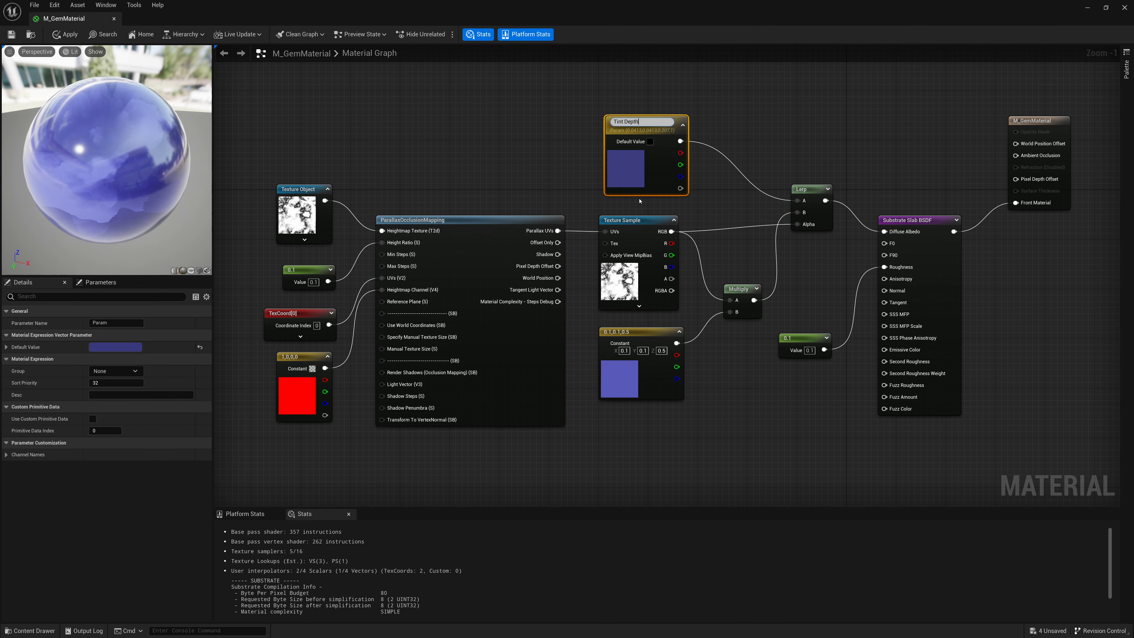
key("Return")
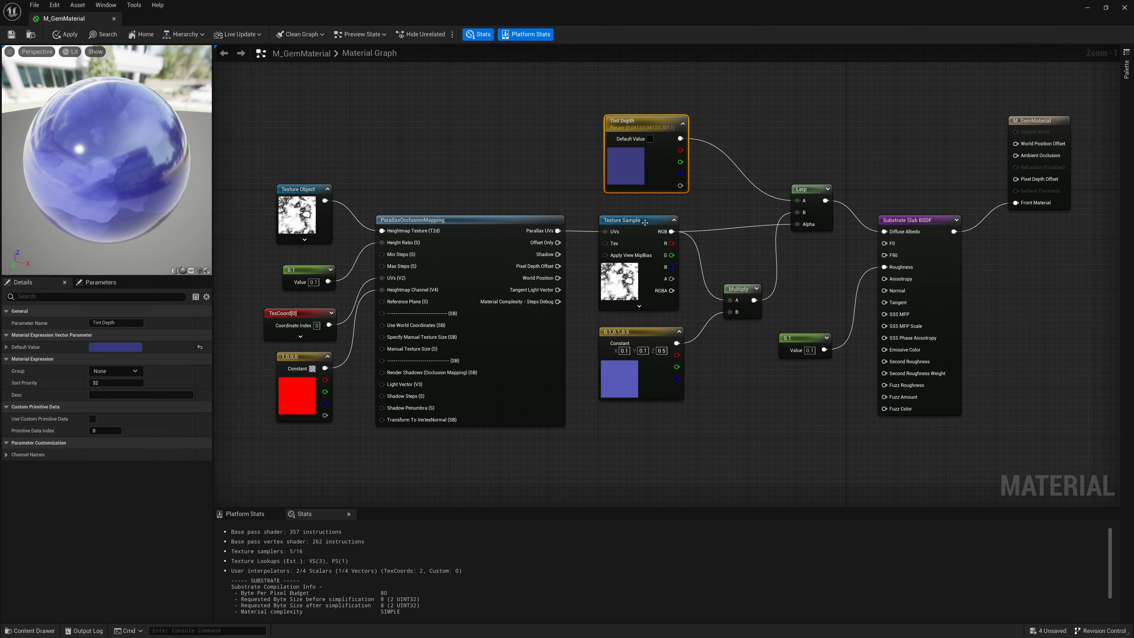
Convert the blue constant feeding the Multiply node into a parameter named Tint Surface and save the material.
right_click(643, 375)
left_click(654, 390)
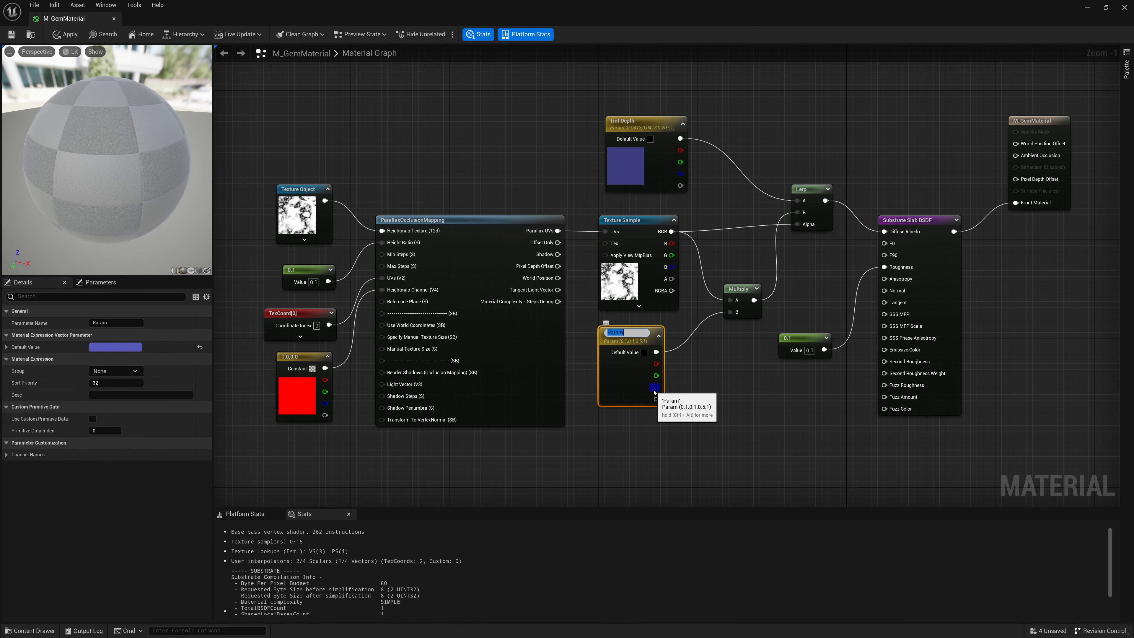
type("Tint Surface")
key("Return")
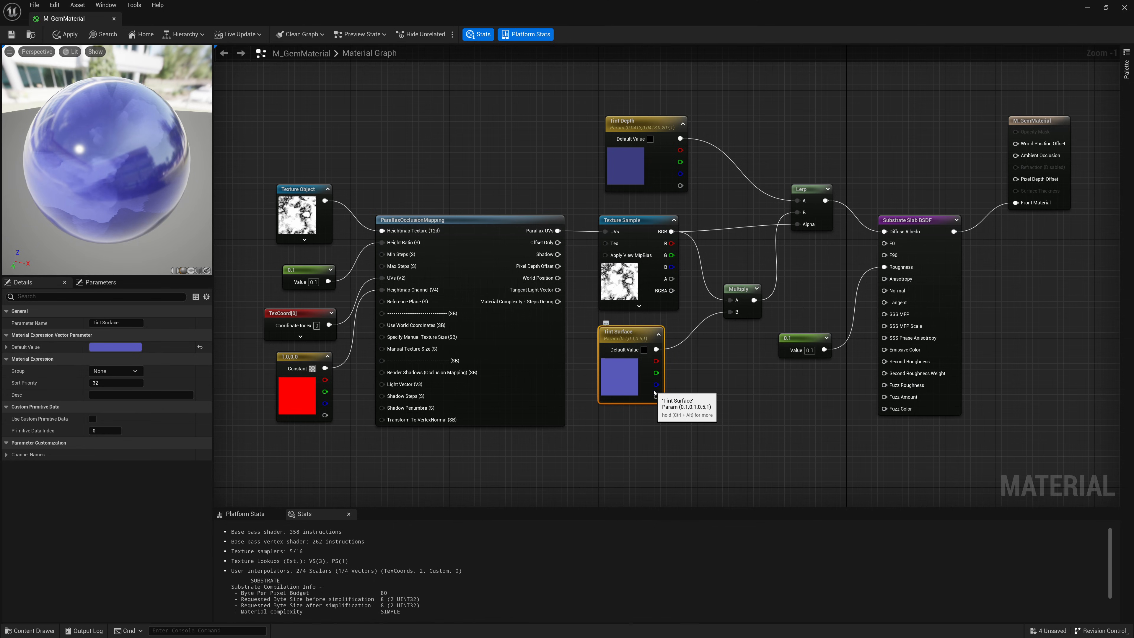
left_click(12, 35)
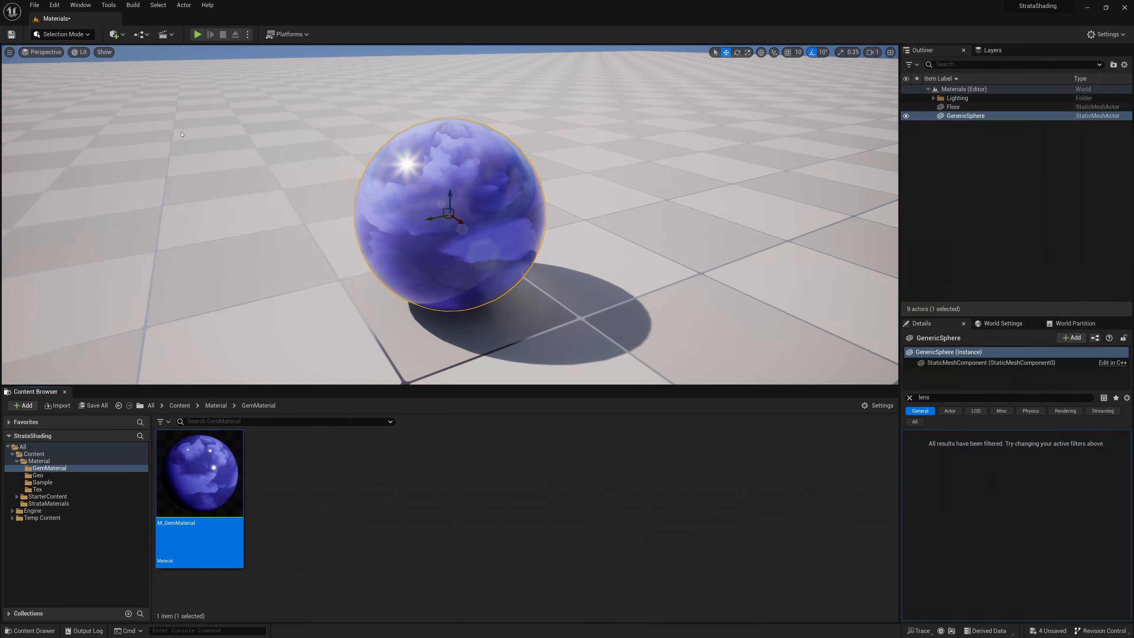
Create the material instance M_GemMaterial_Inst from M_GemMaterial and apply it to the sphere in the level.
right_click(206, 458)
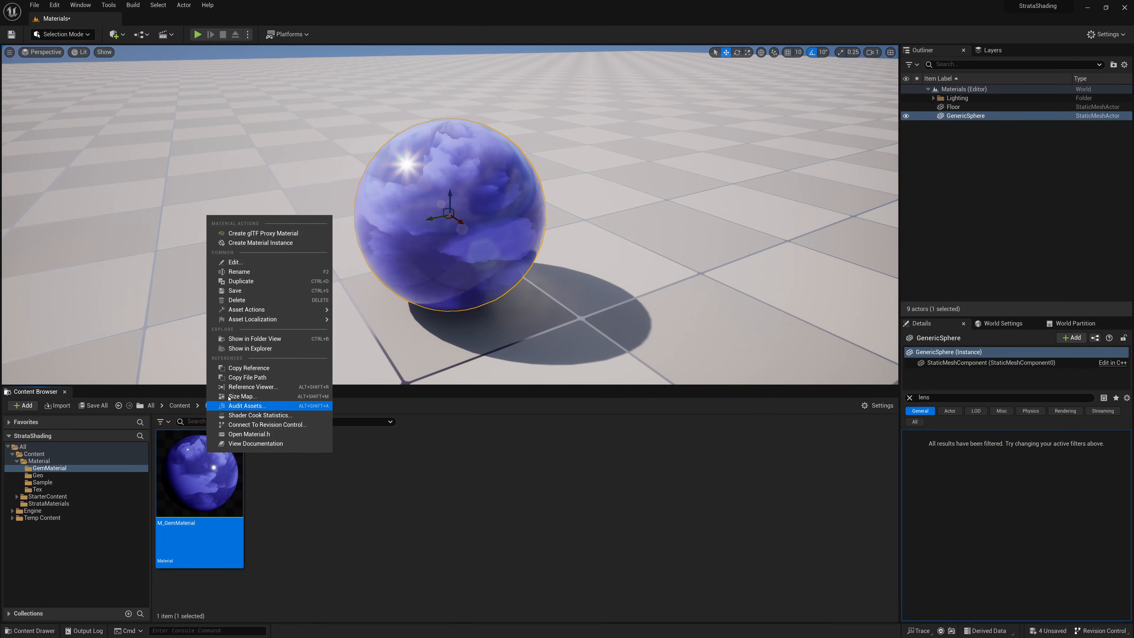
left_click(266, 248)
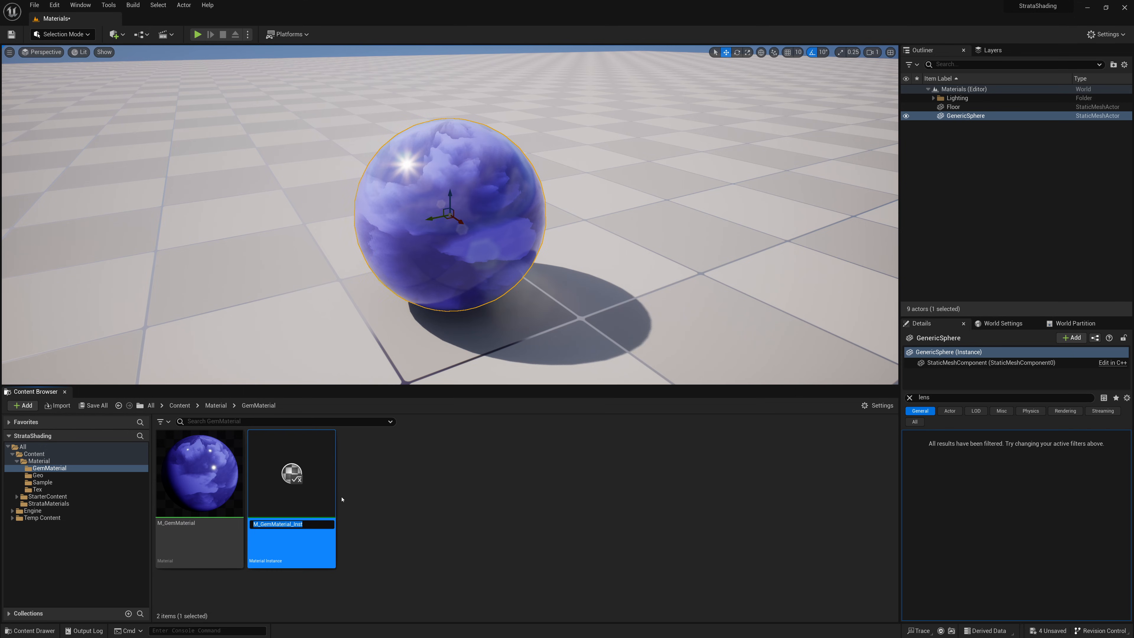
left_click_drag(291, 474, 493, 219)
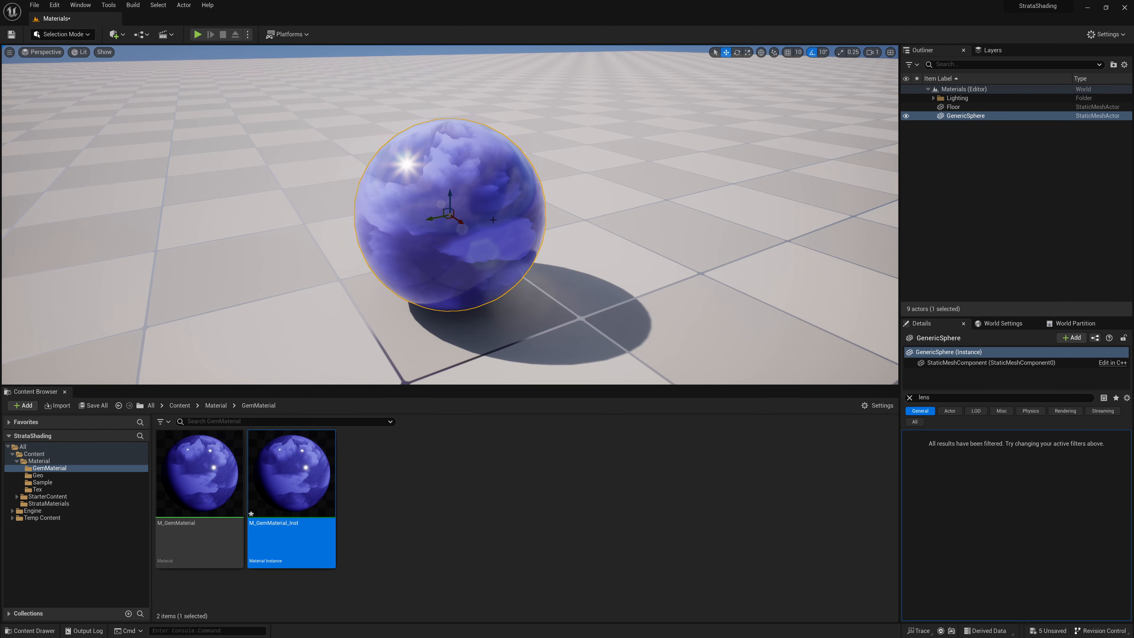
Open M_GemMaterial_Inst in a narrow window that leaves the sphere visible, and enable the Tint Depth and Tint Surface overrides.
double_click(311, 457)
double_click(268, 2)
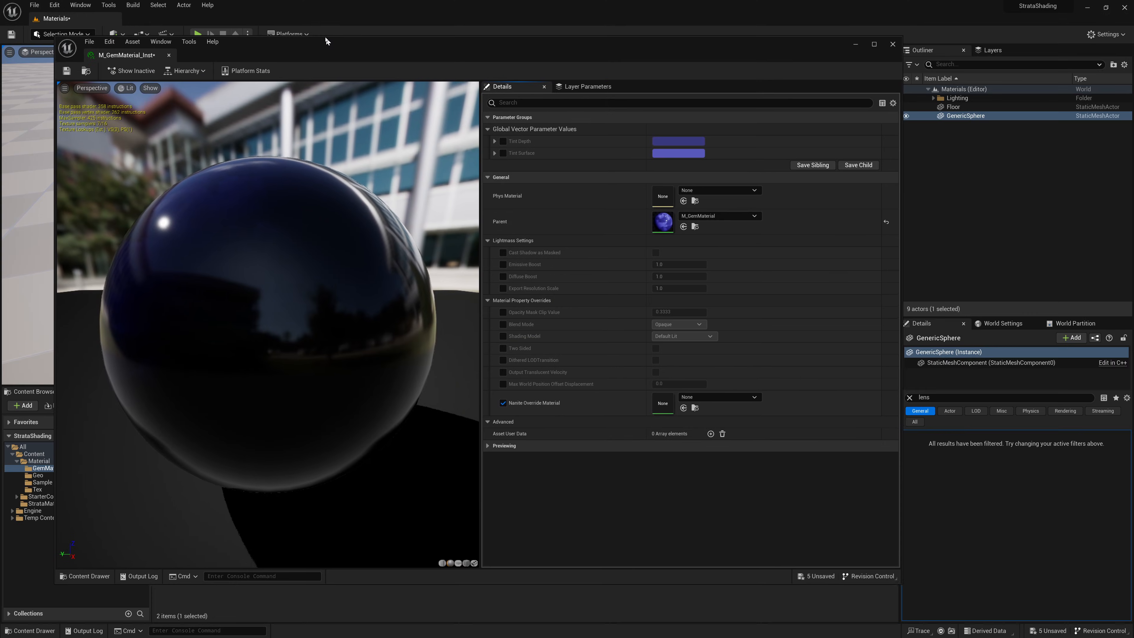
left_click_drag(477, 194, 56, 195)
left_click_drag(897, 234, 318, 234)
left_click(77, 140)
left_click(77, 152)
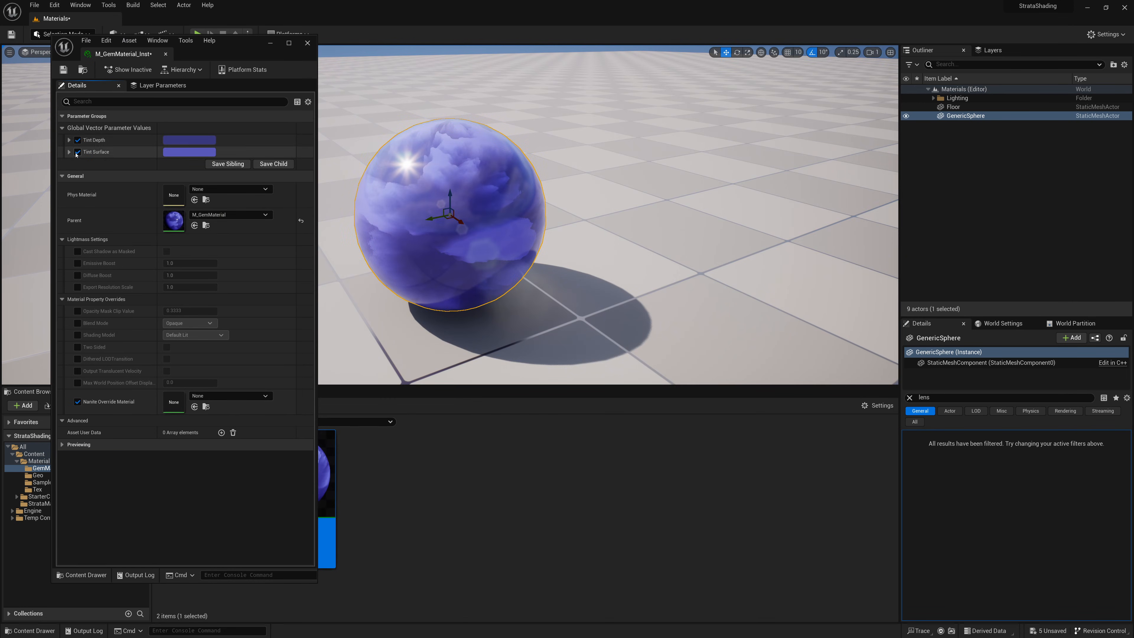
Change the instance's Tint Depth color to a muted brown while keeping the sphere in view.
left_click(190, 140)
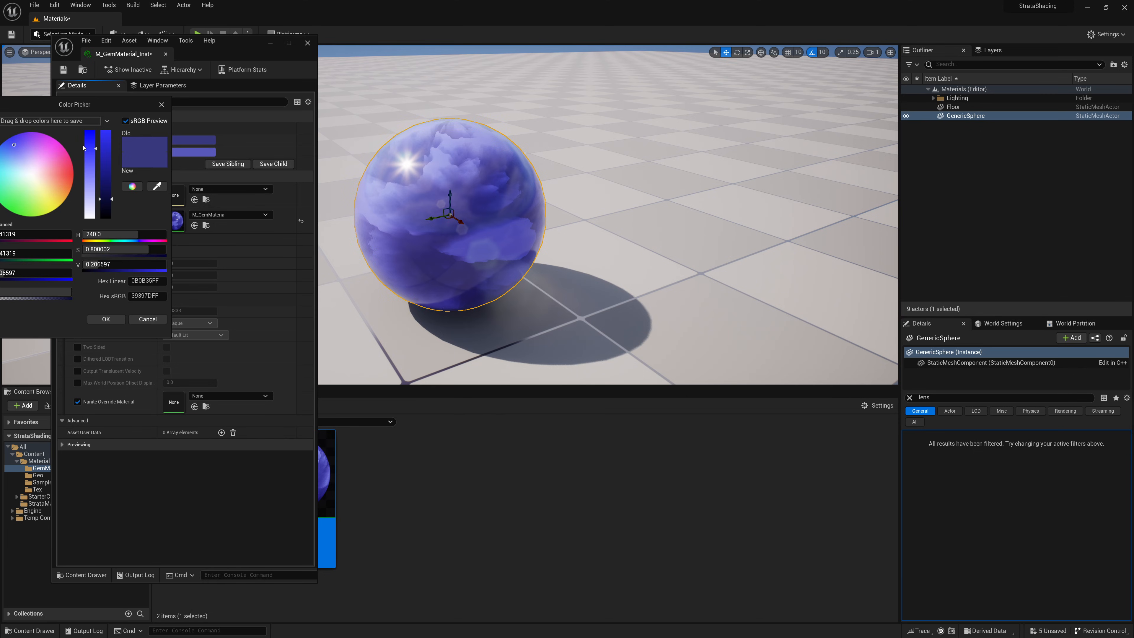
left_click_drag(88, 114, 823, 171)
left_click_drag(823, 219, 866, 267)
left_click(864, 384)
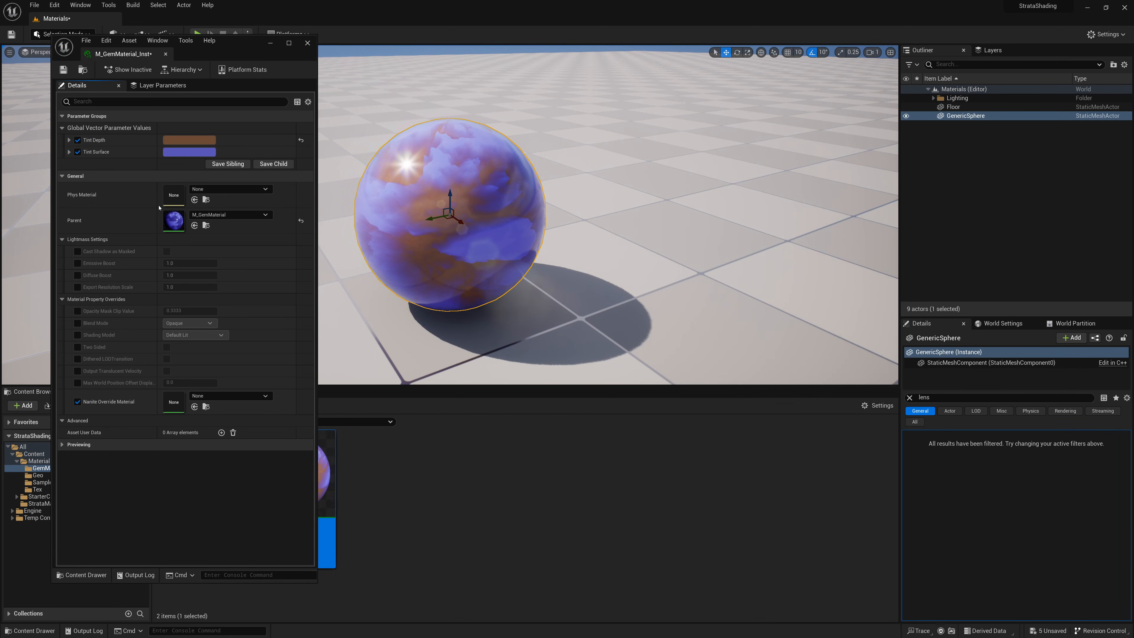
Change the instance's Tint Surface color to a slightly desaturated golden orange and inspect the sphere from another angle.
left_click(173, 152)
left_click_drag(125, 110, 783, 135)
left_click(711, 227)
left_click_drag(712, 226, 723, 225)
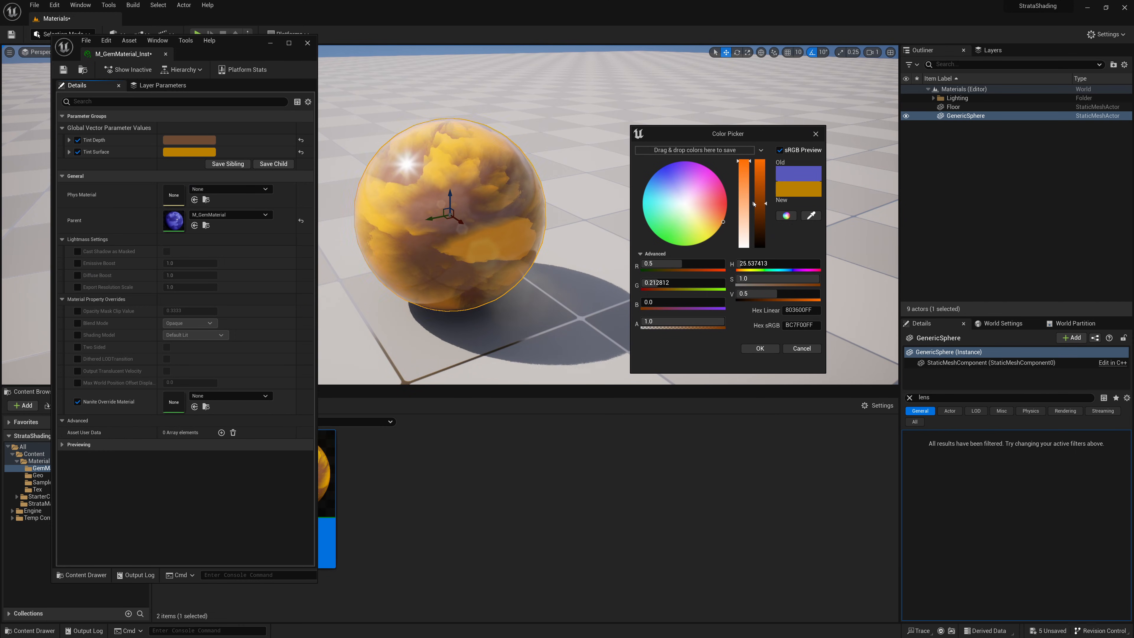
left_click_drag(749, 179, 749, 173)
left_click(760, 349)
left_click_drag(670, 286, 643, 290, "alt")
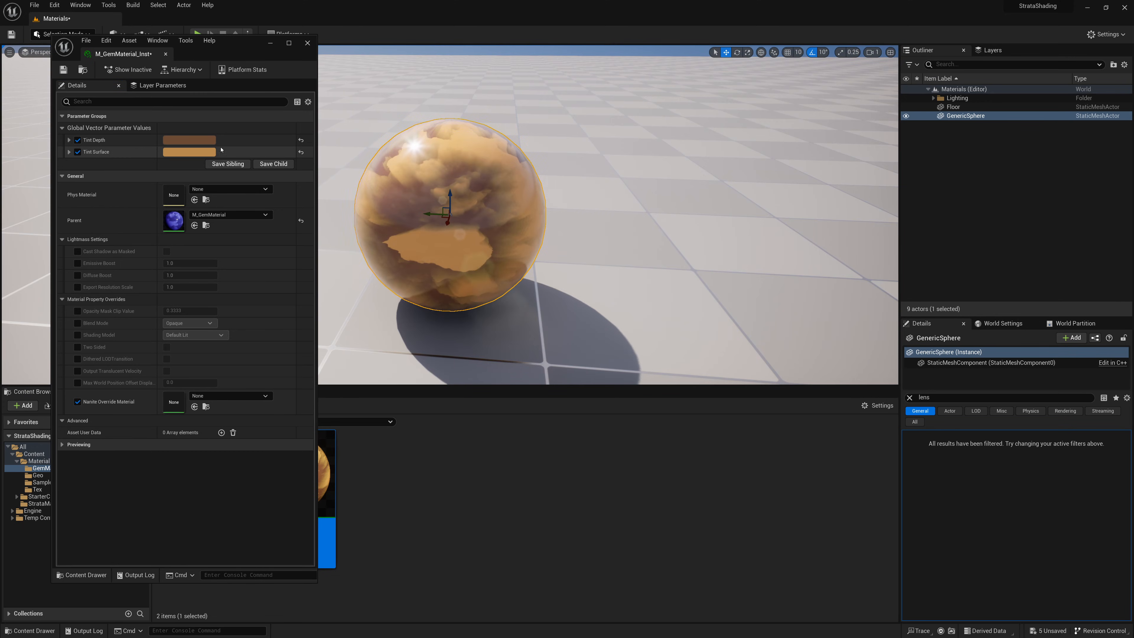
Set Tint Depth to a more saturated orange-brown, R 0.293403, G 0.115564, B 0.037185, and inspect the sphere.
left_click(202, 140)
left_click_drag(102, 113, 724, 164)
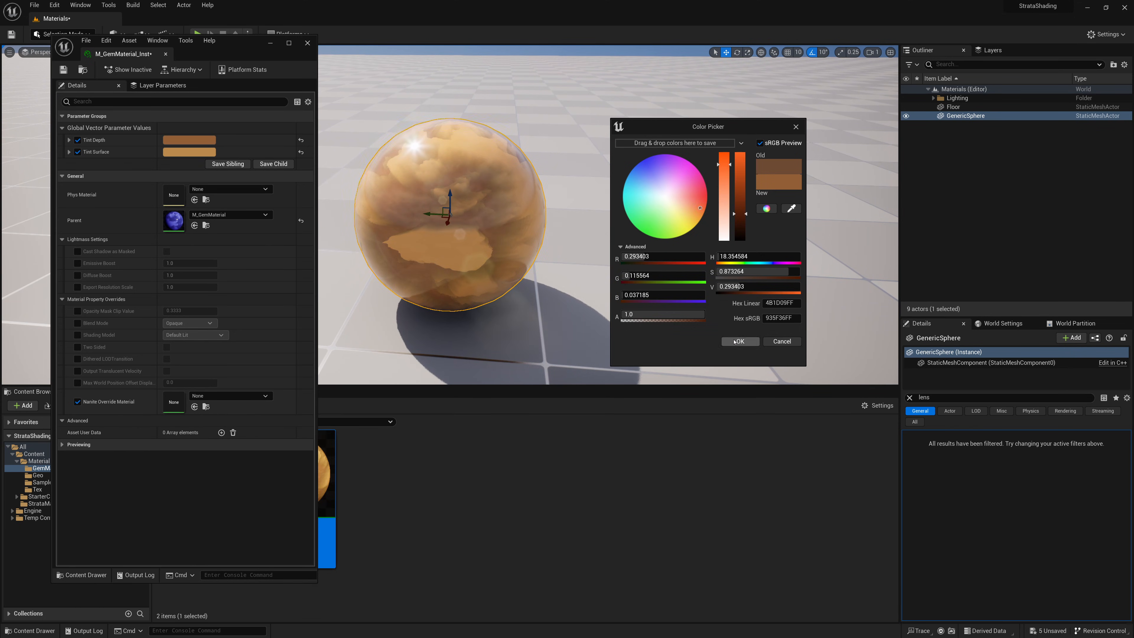
left_click(735, 342)
left_click_drag(687, 295, 736, 284, "alt")
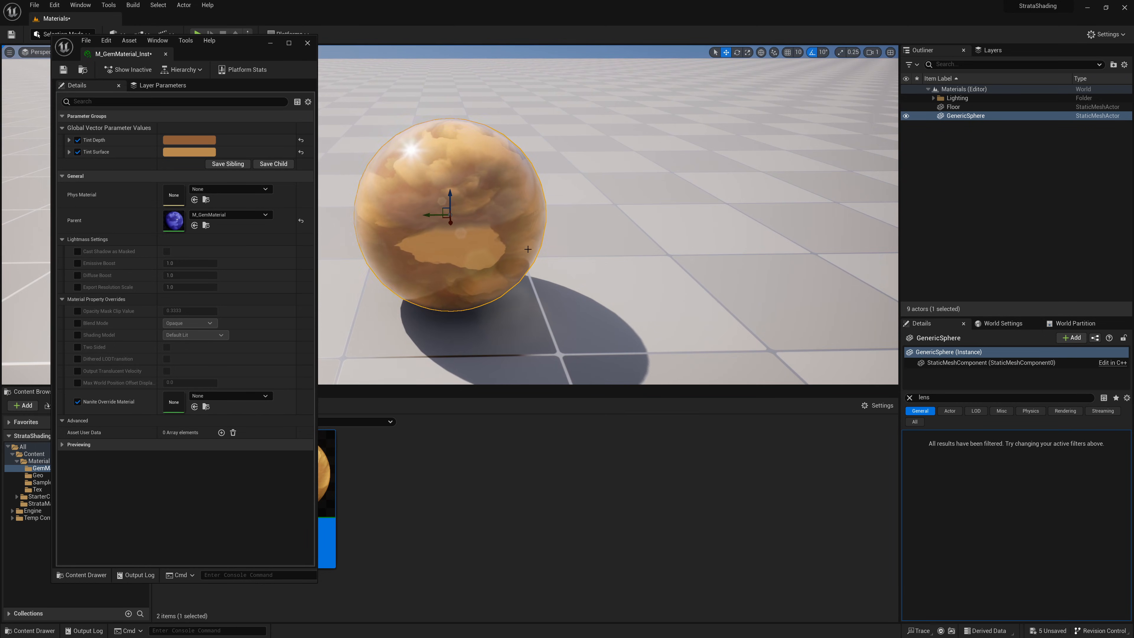
Save M_GemMaterial_Inst and close its editor window.
left_click(65, 70)
left_click(165, 55)
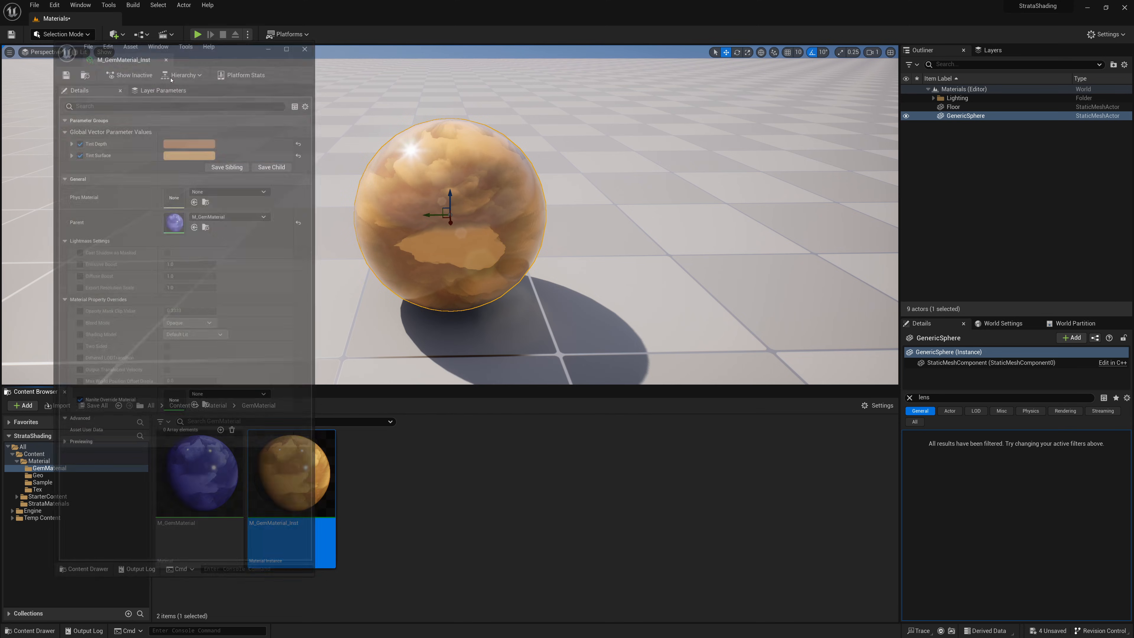
double_click(262, 453)
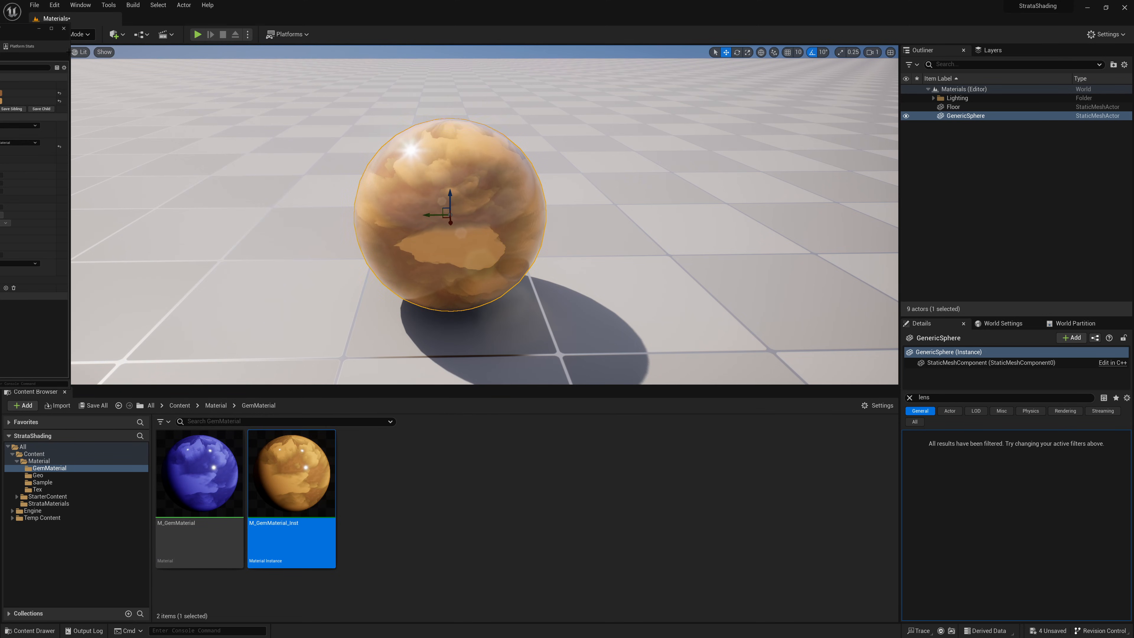
left_click(63, 28)
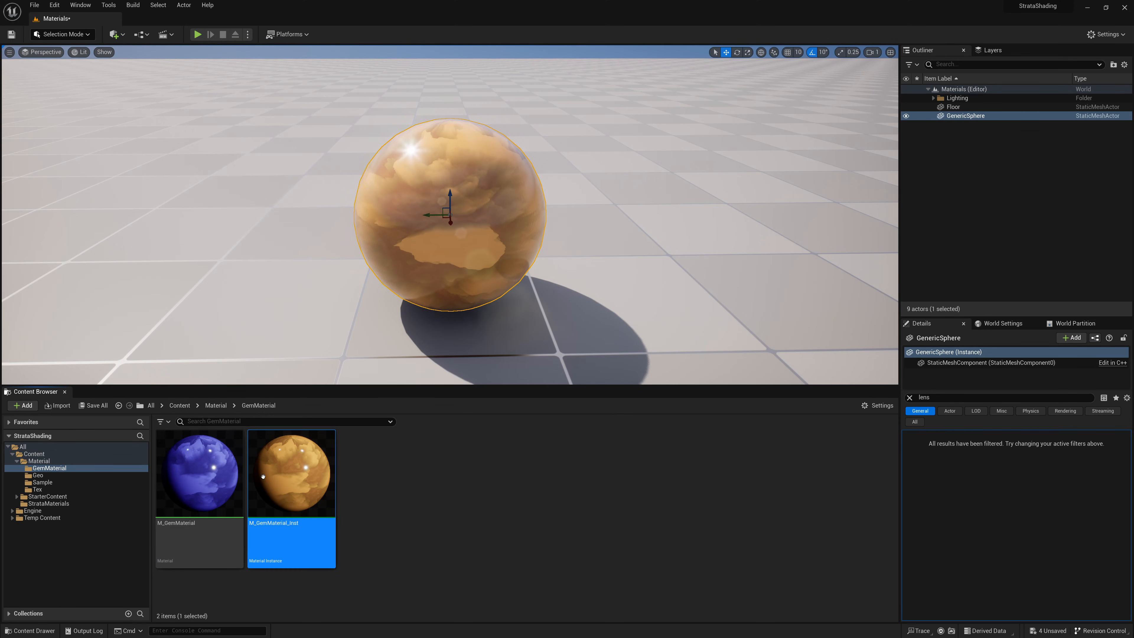
Reopen the M_GemMaterial graph and tidy it by shifting the Lerp node slightly and placing the 0.1 roughness constant beneath it.
double_click(232, 490)
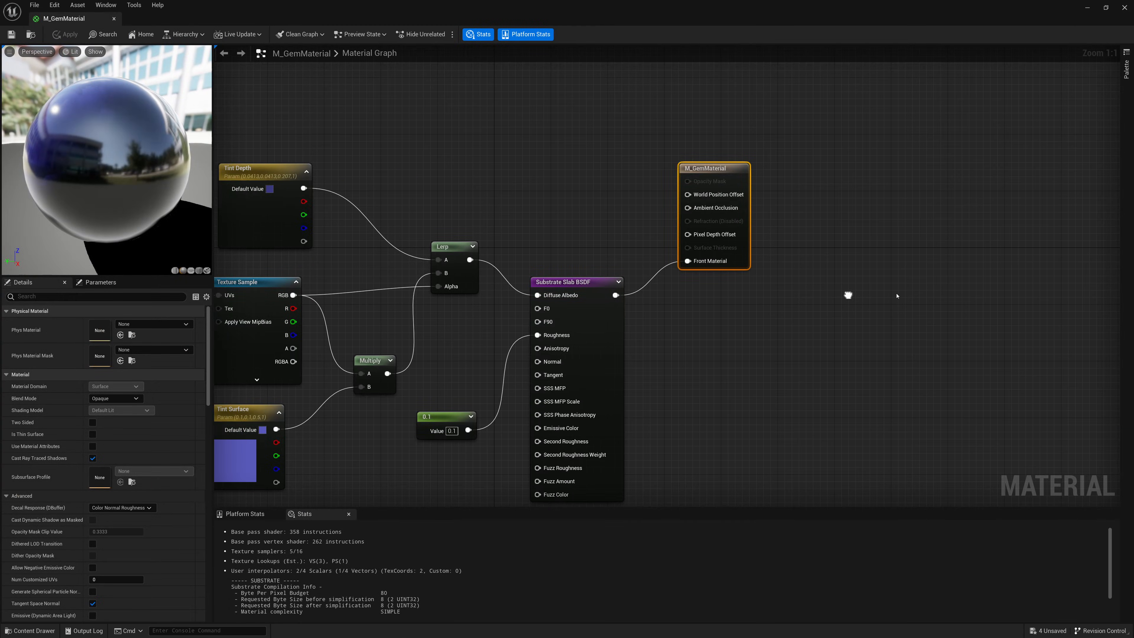
right_click_drag(848, 295, 900, 293)
right_click_drag(804, 336, 824, 330)
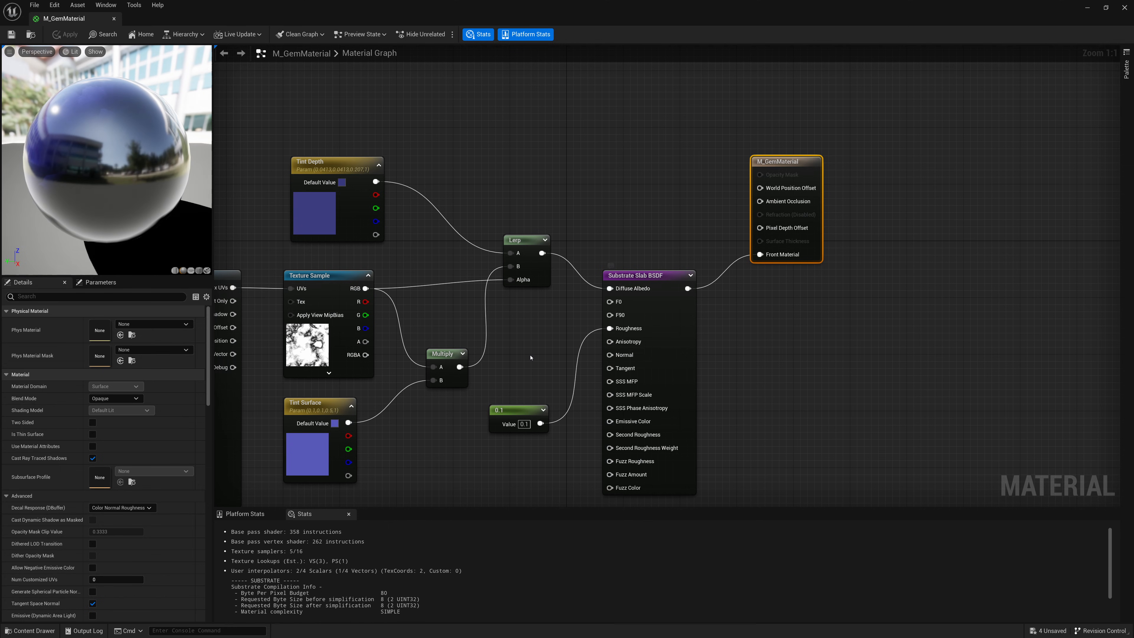
right_click_drag(531, 357, 755, 319)
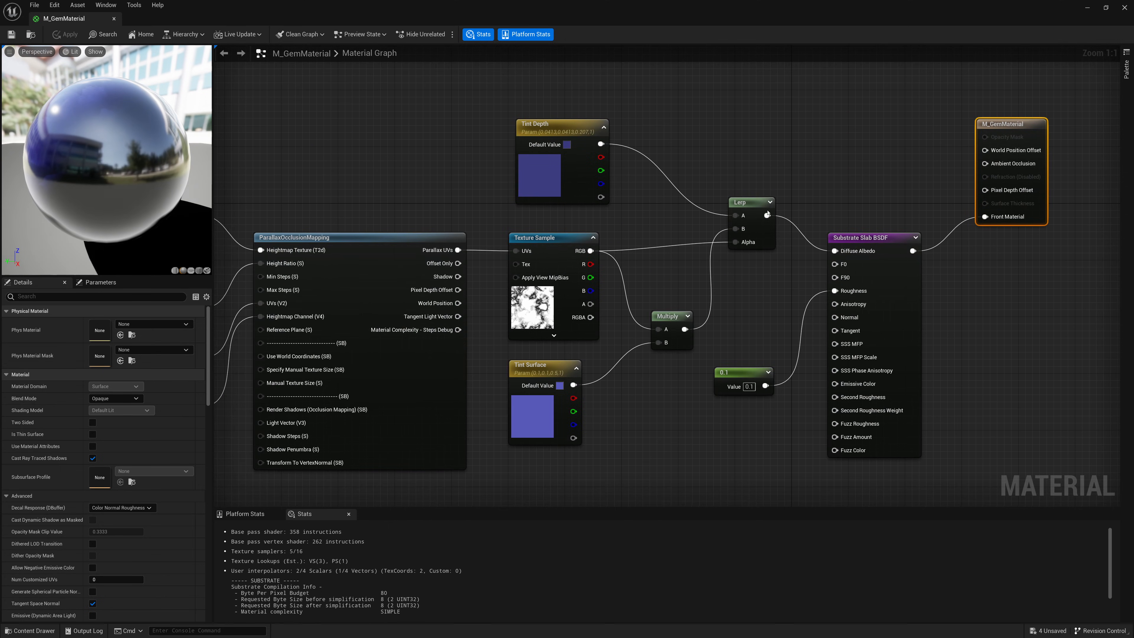
left_click(758, 210)
left_click_drag(757, 210, 750, 218)
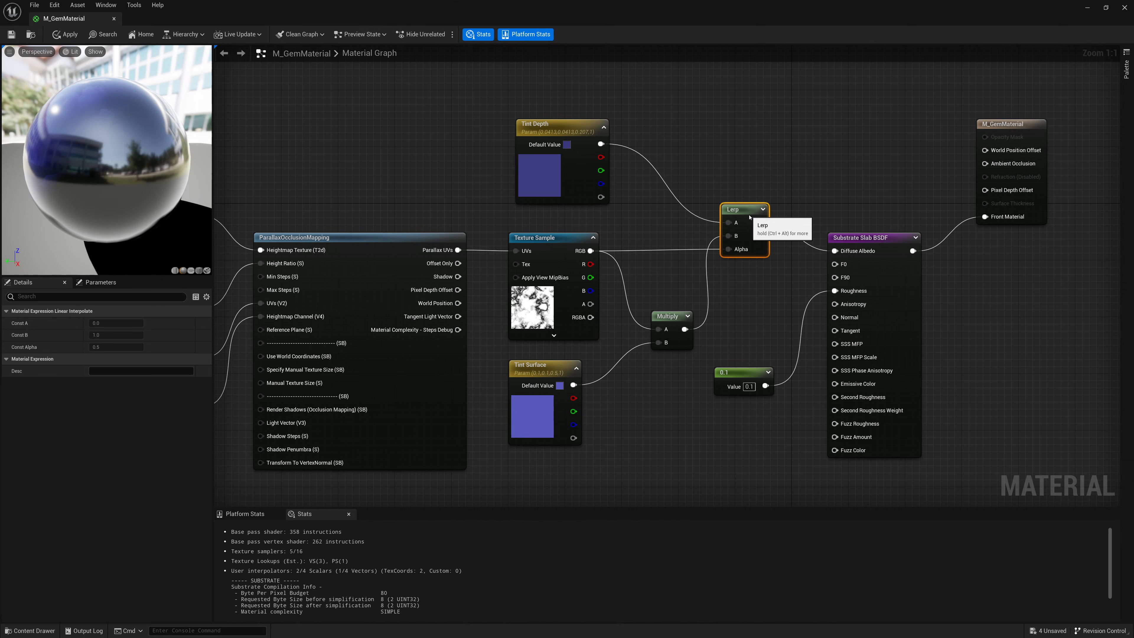
scroll(801, 211, "down", 2)
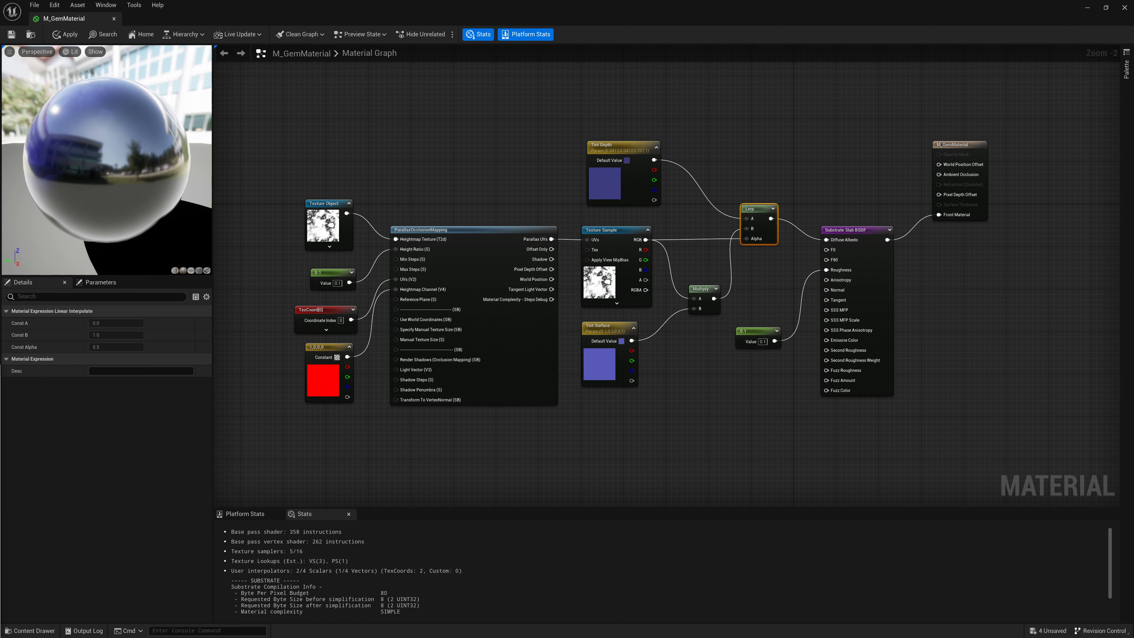
left_click_drag(147, 188, 76, 182)
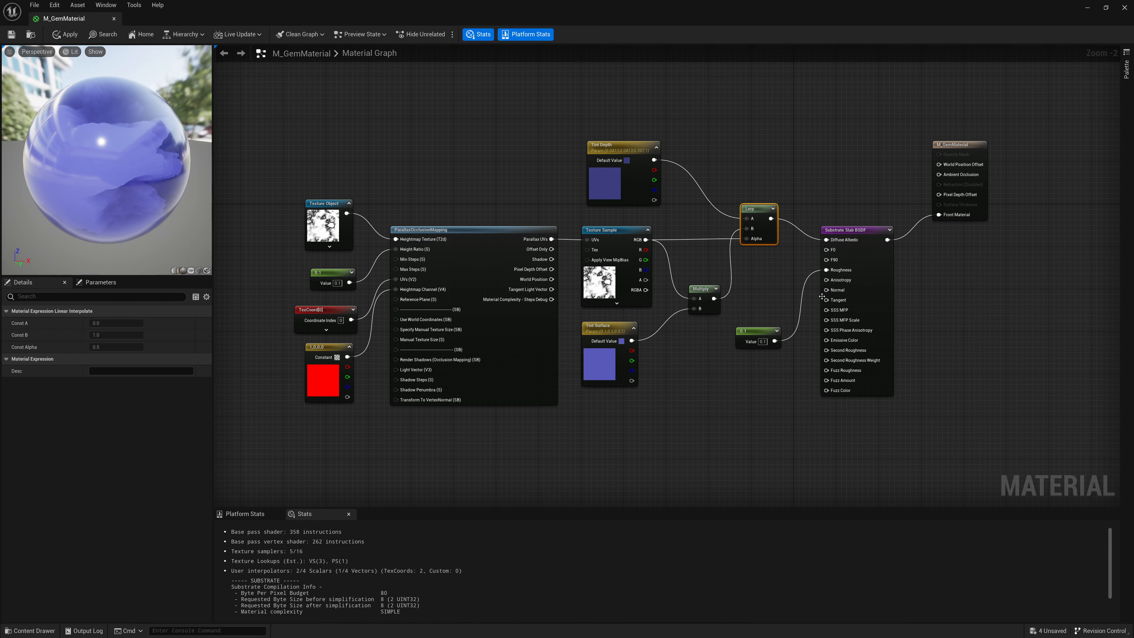
left_click_drag(778, 333, 770, 267)
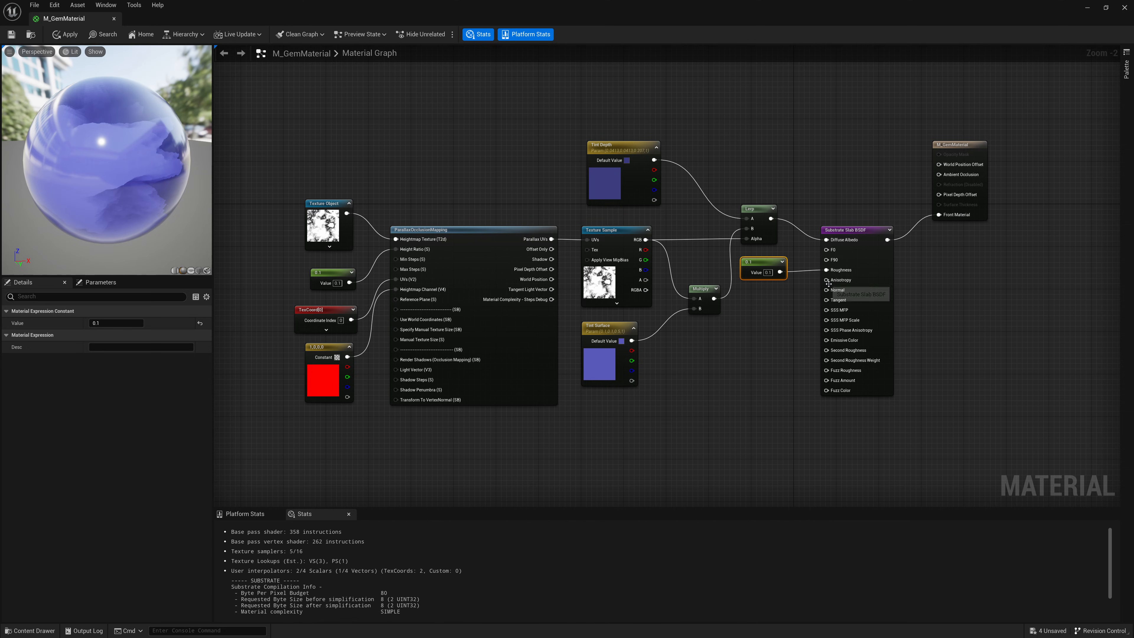
Add a Texture Sample node feeding the Substrate Slab's Normal input, place it below the Multiply node, and try to save the material.
left_click_drag(826, 290, 746, 367)
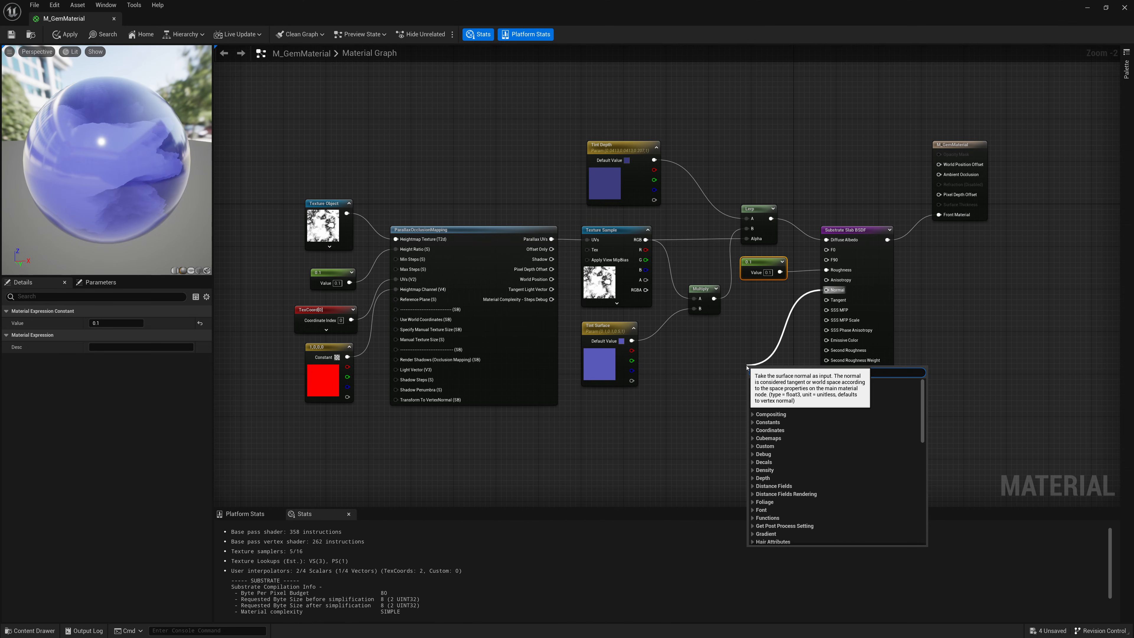
type("texture")
key("Return")
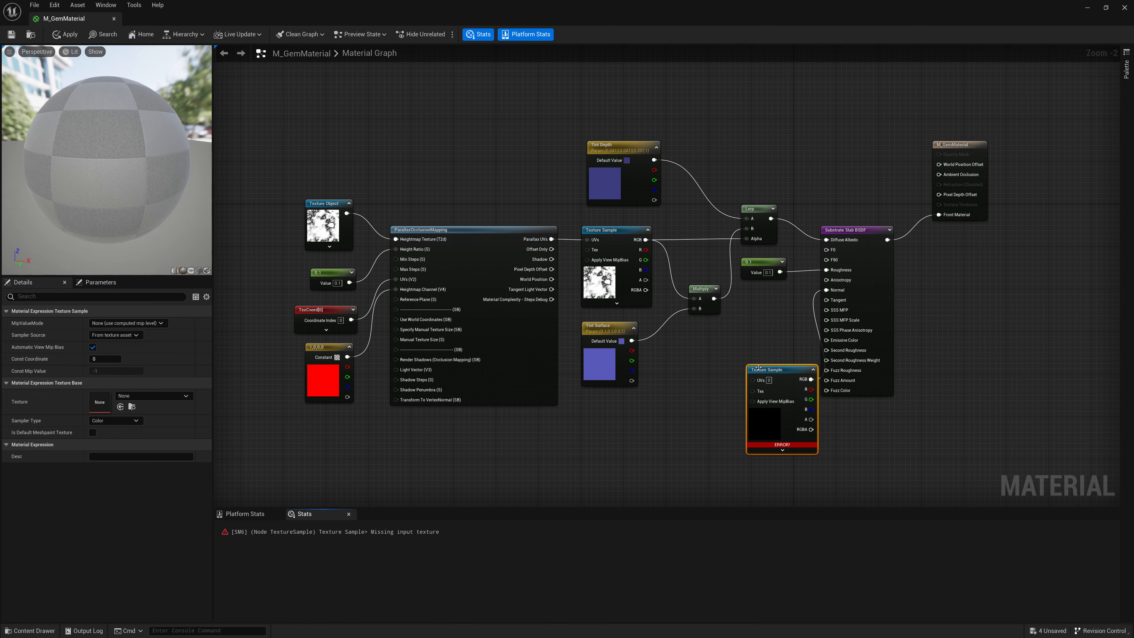
left_click_drag(747, 367, 709, 339)
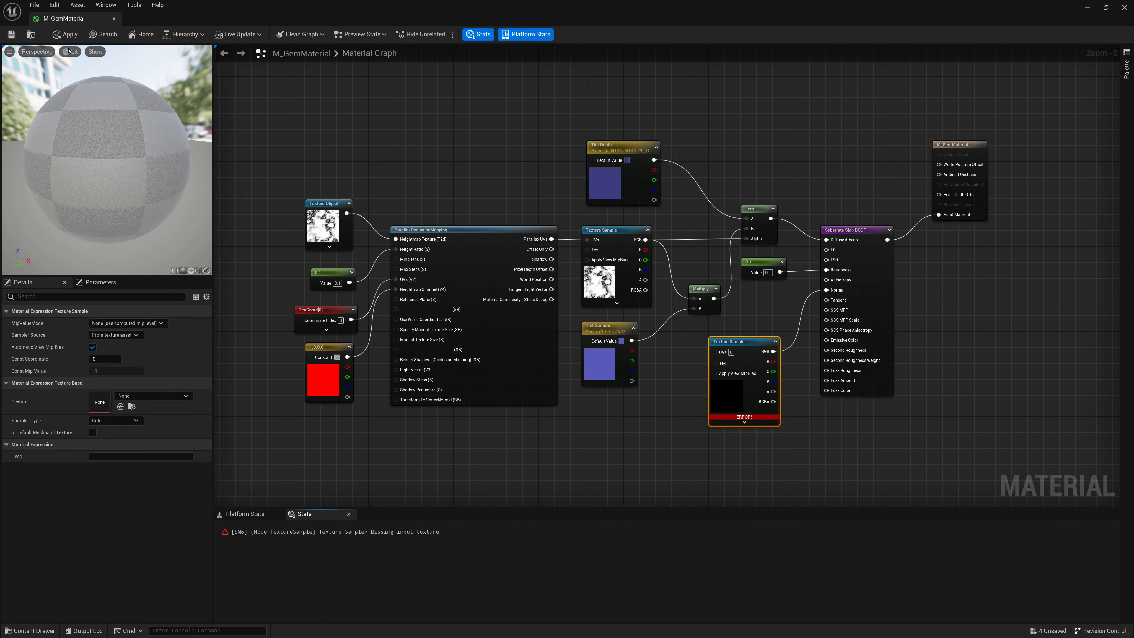
left_click(11, 34)
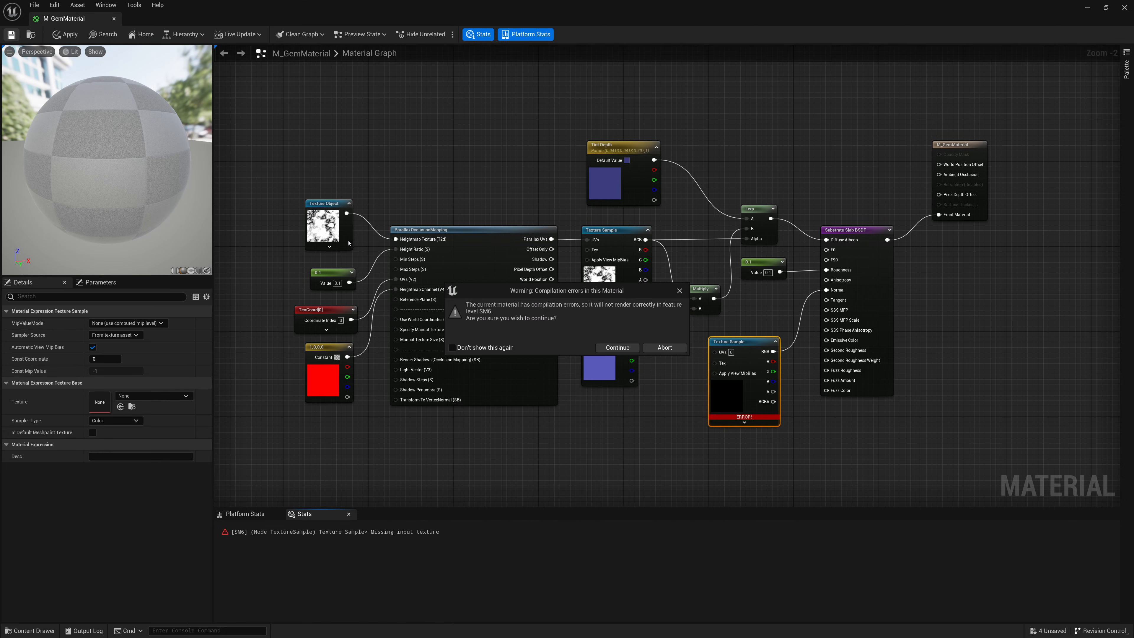
left_click(665, 348)
Shrink the material editor to a floating window with wider node details, and open the Material/Tex folder in the Content Browser.
left_click_drag(568, 14, 650, 51)
right_click_drag(699, 180, 516, 82)
right_click_drag(737, 315, 566, 271)
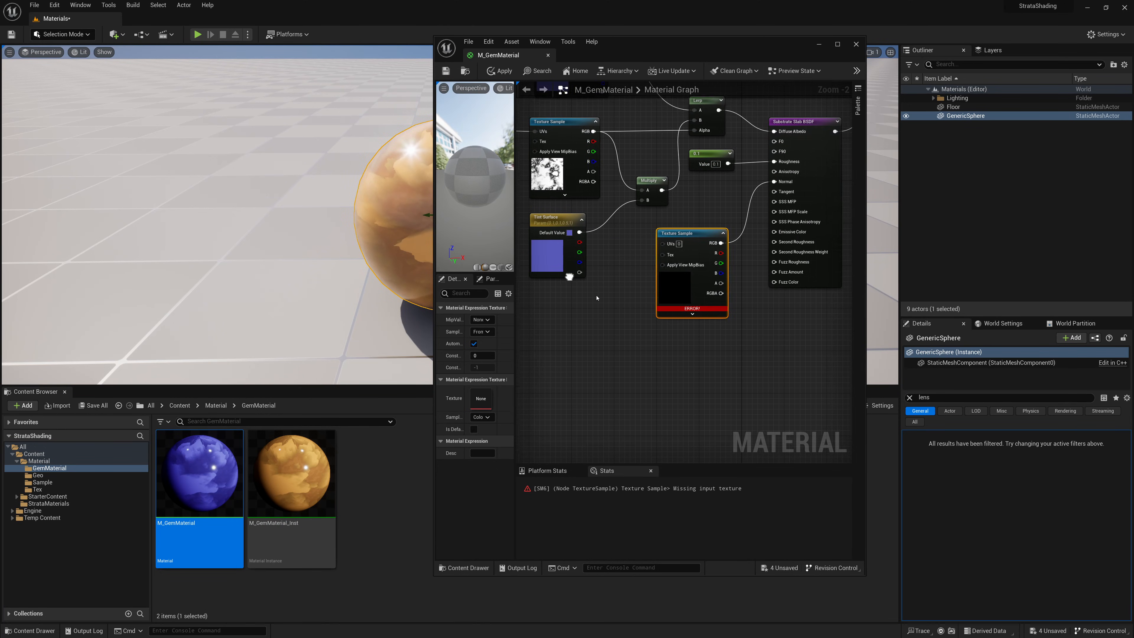
scroll(689, 286, "up", 2)
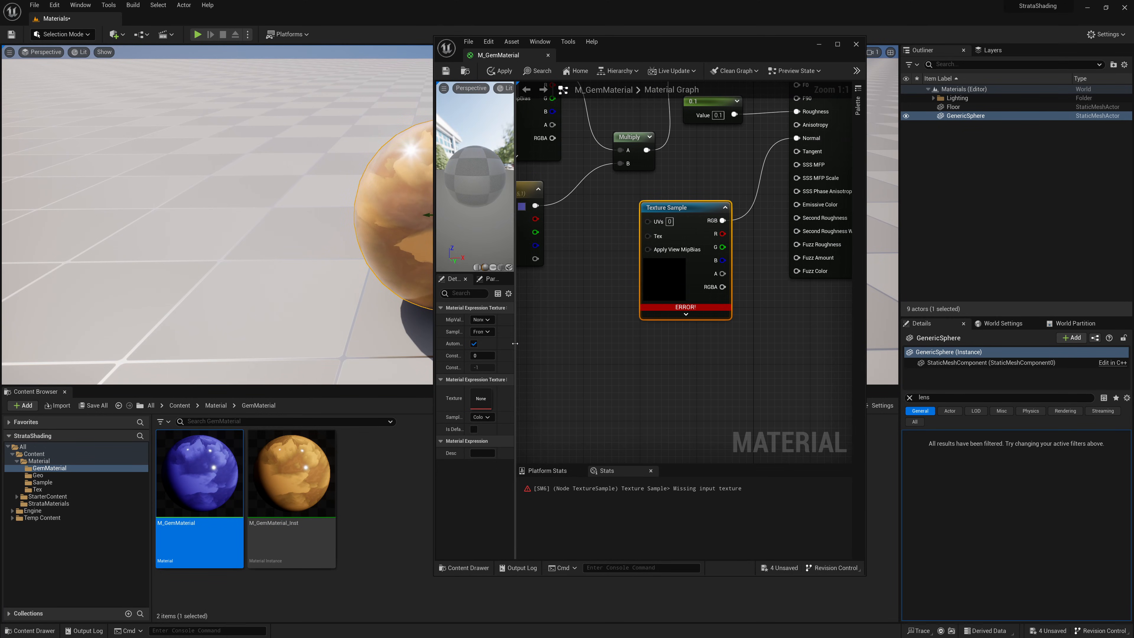
left_click_drag(515, 351, 617, 351)
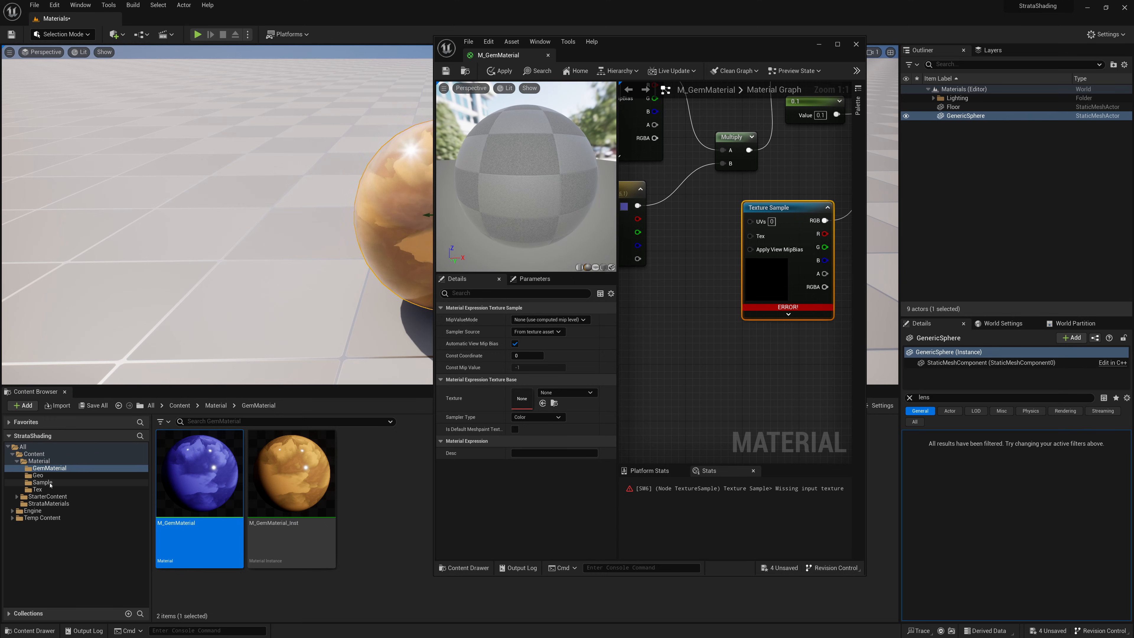
left_click(43, 492)
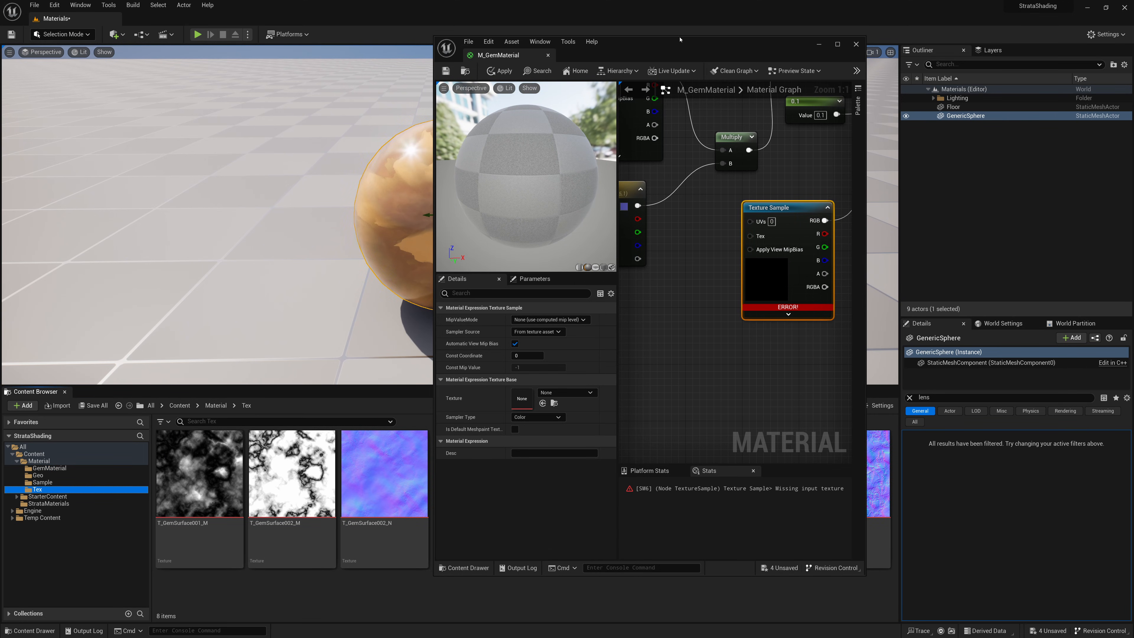
Assign T_GemSurface002_N to the Texture Sample feeding the Normal input, then maximize the material editor with a narrow preview and inspect the sphere.
left_click_drag(684, 55, 739, 86)
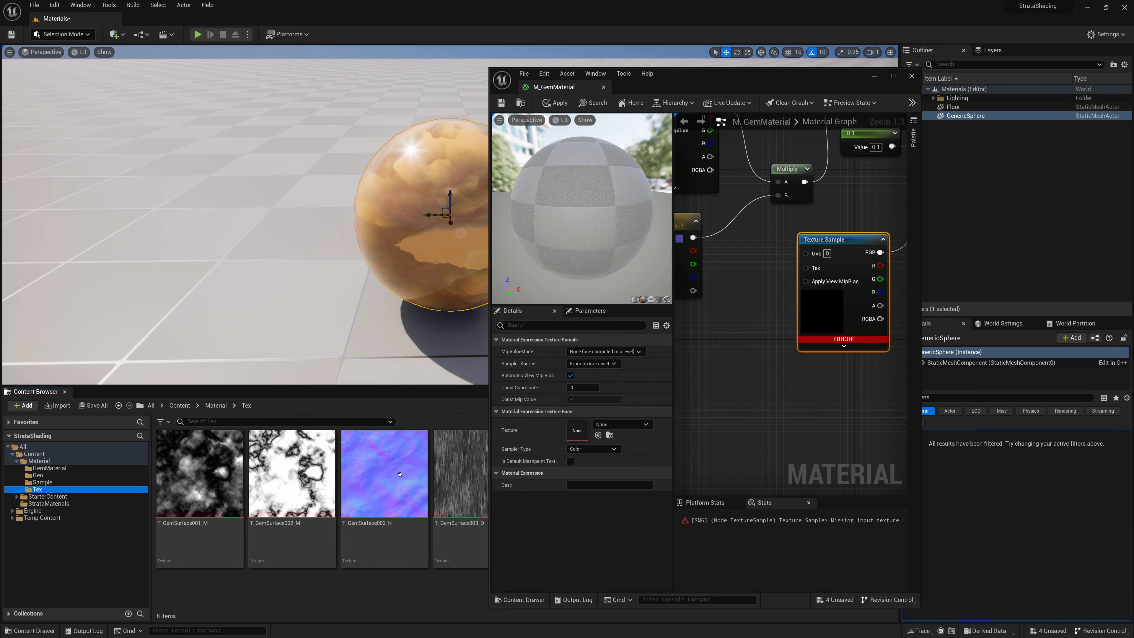
left_click_drag(384, 473, 587, 420)
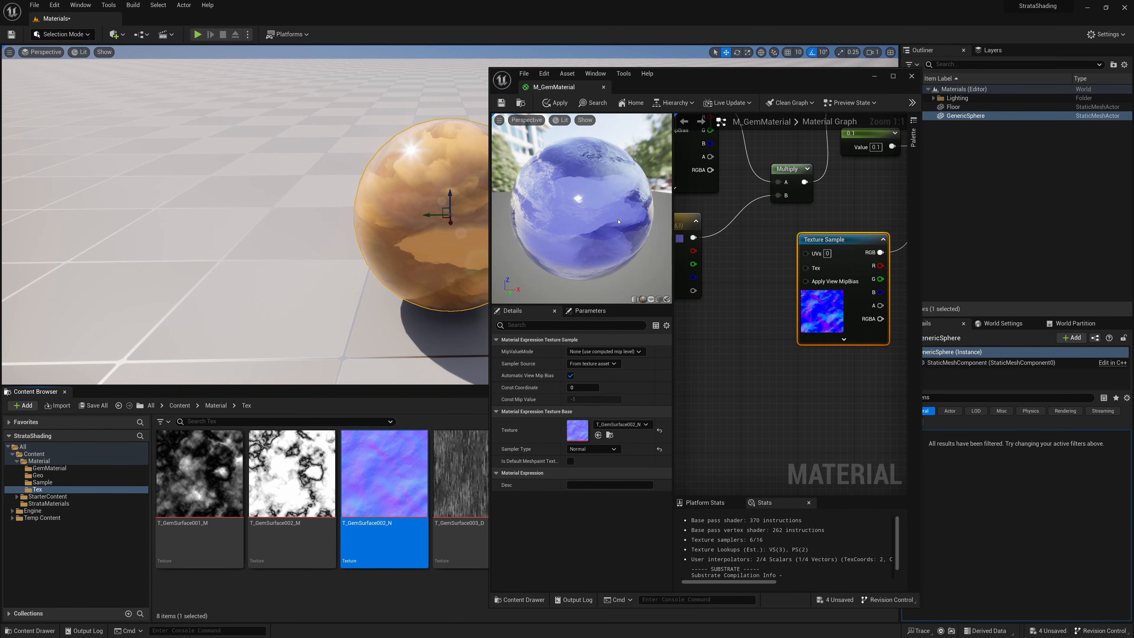
double_click(701, 86)
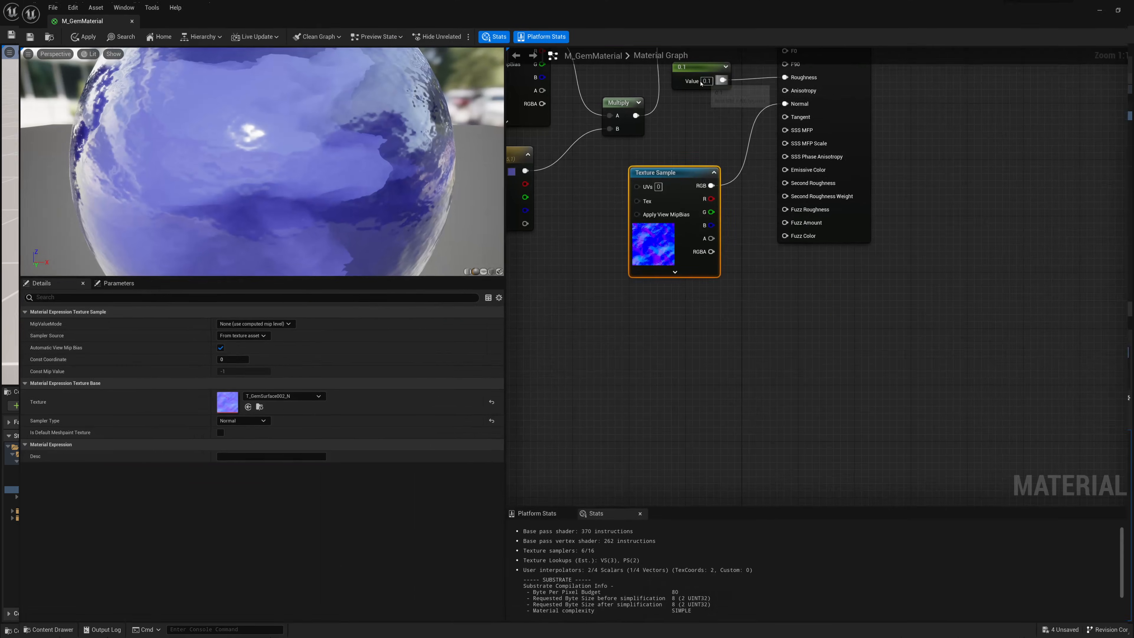
left_click_drag(488, 278, 242, 278)
right_click_drag(425, 325, 759, 489)
scroll(759, 489, "down", 1)
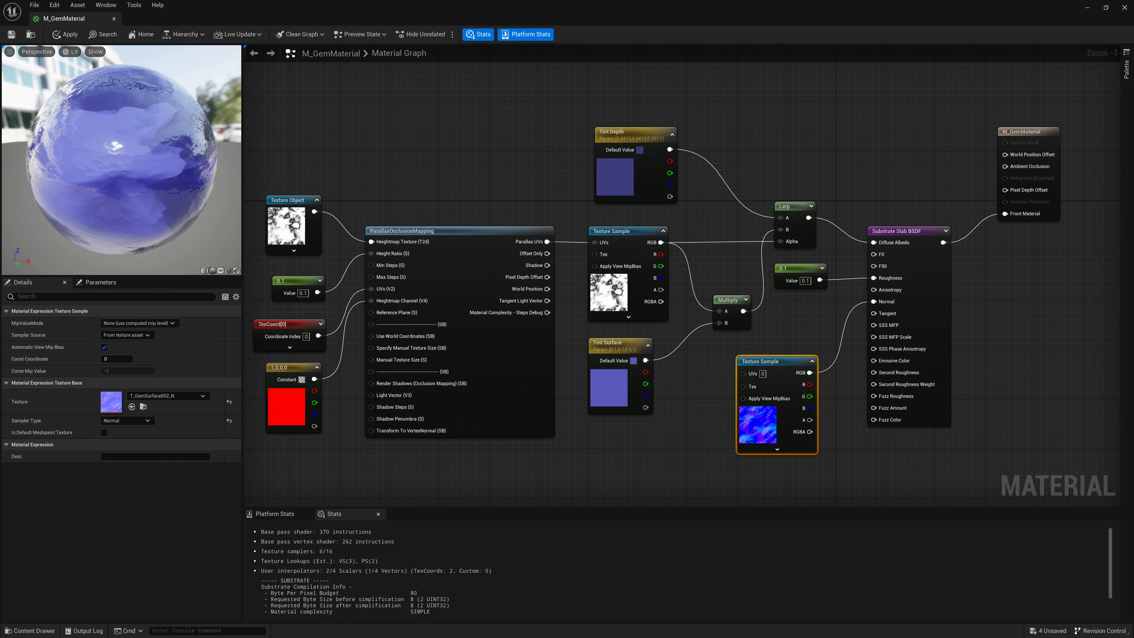
left_click_drag(122, 161, 148, 150)
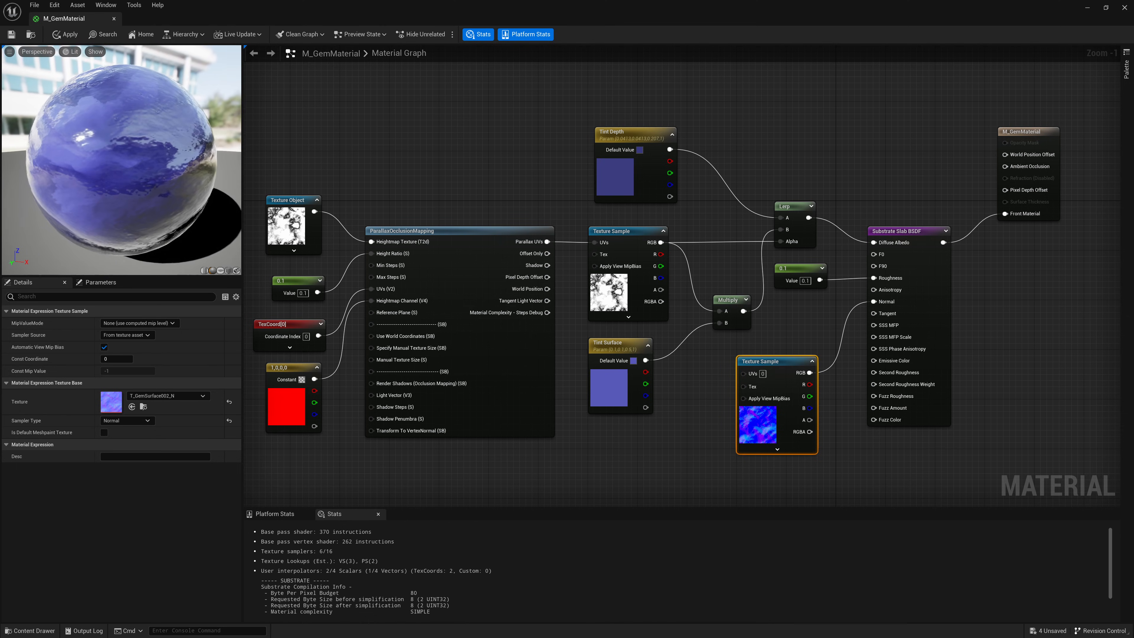
left_click_drag(98, 161, 160, 160)
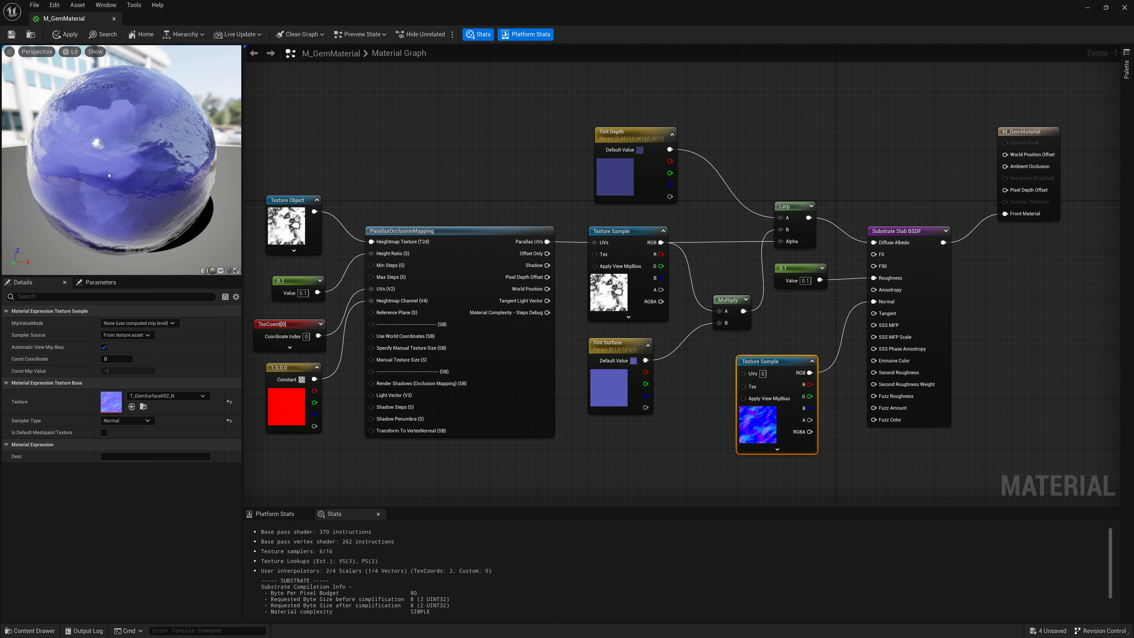
Try feeding the Parallax UVs output into the normal map Texture Sample's UVs, compare the preview sphere, and disconnect the link.
left_click_drag(743, 374, 550, 243)
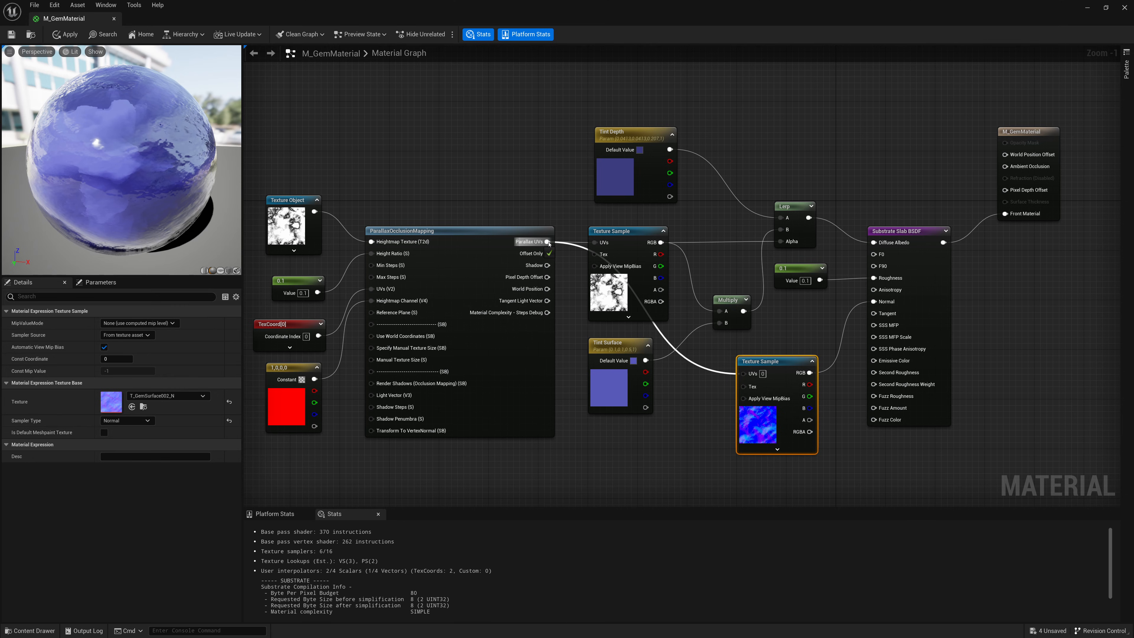
left_click_drag(549, 243, 549, 243)
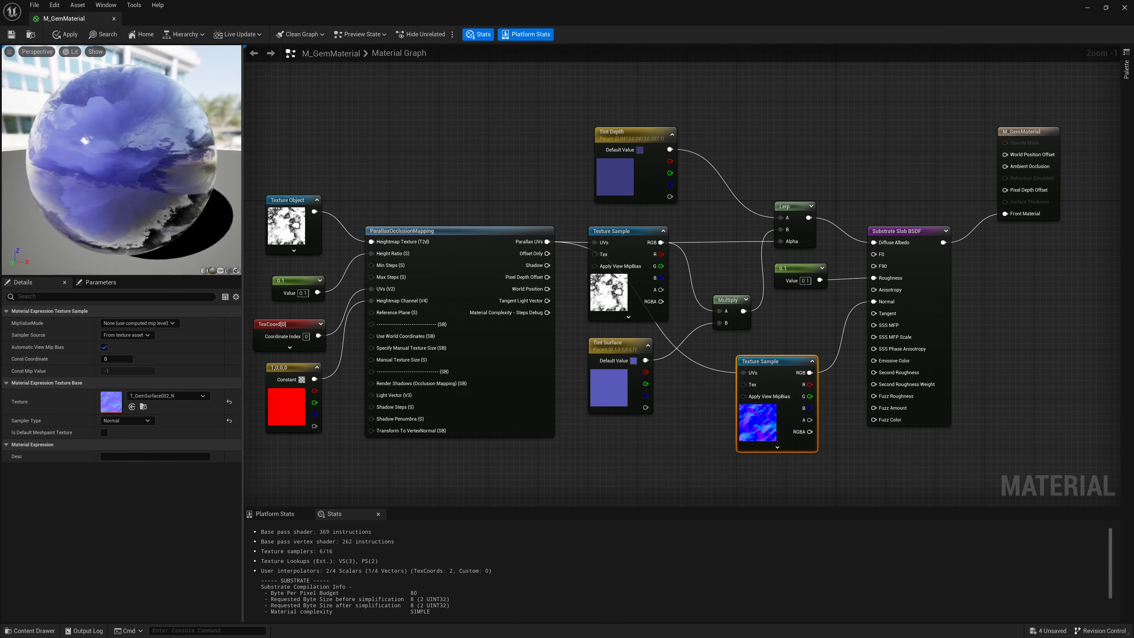
mouse_move(98, 157)
left_mouse_down()
mouse_move(160, 178)
mouse_move(110, 155)
mouse_move(85, 163)
left_mouse_up()
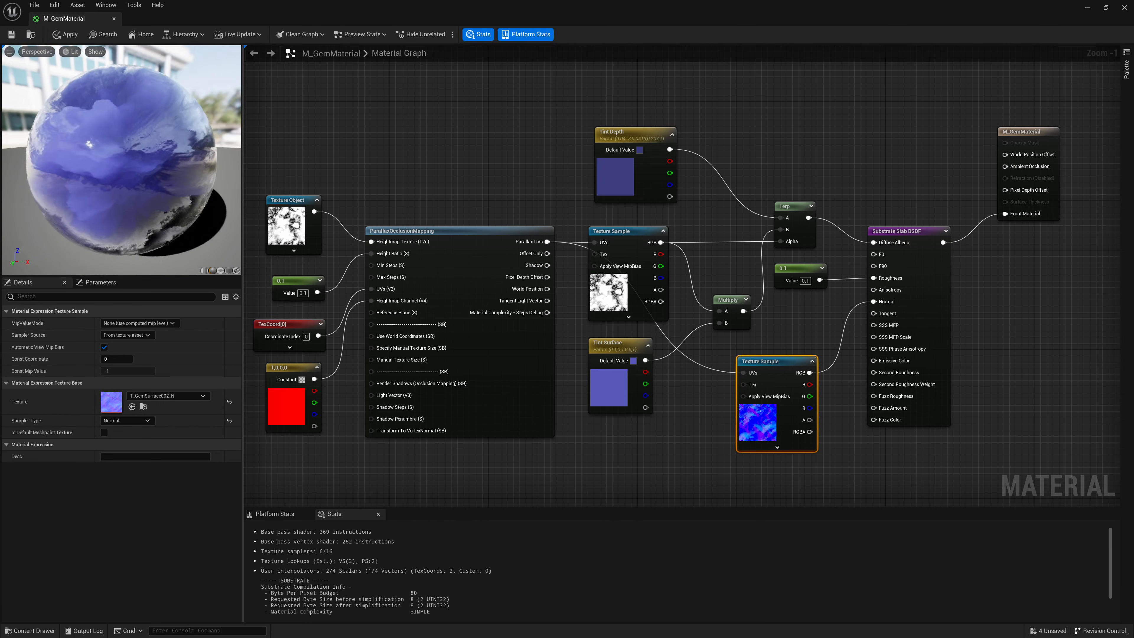
left_click_drag(109, 156, 114, 156)
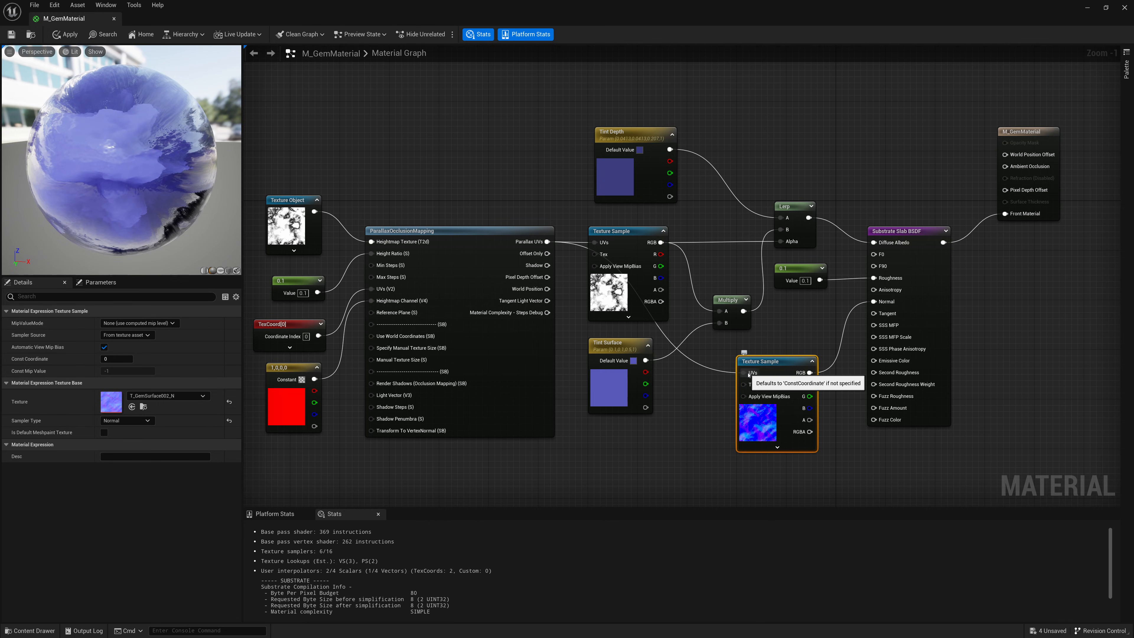
left_click_drag(739, 367, 713, 369, "ctrl")
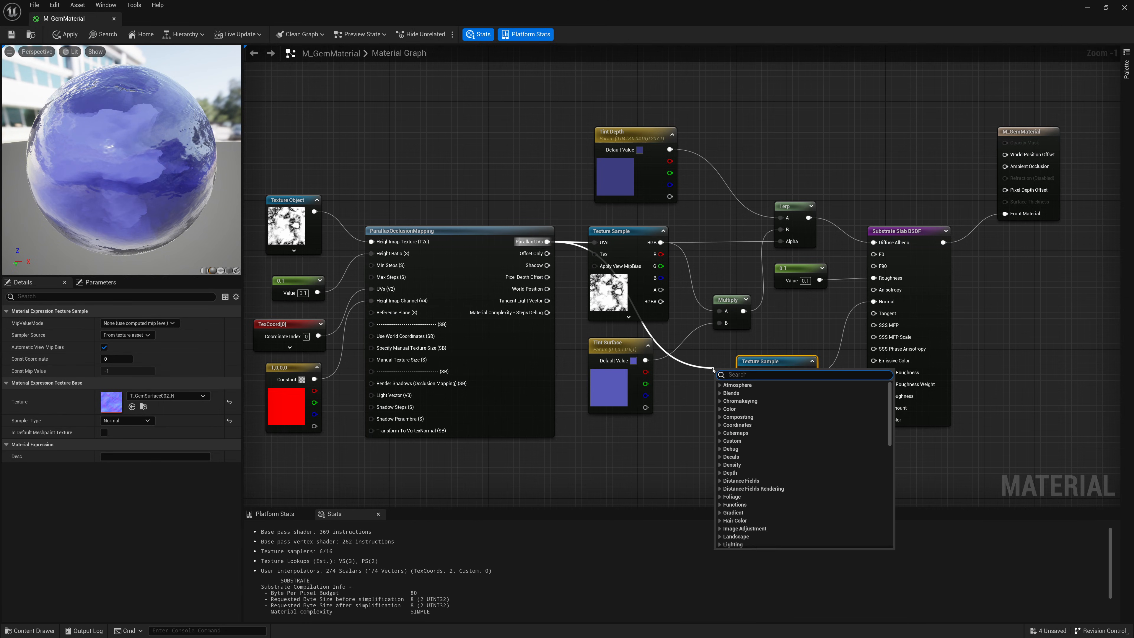
left_click(694, 370)
left_click(694, 370)
mouse_move(170, 185)
left_mouse_down()
mouse_move(103, 183)
mouse_move(169, 206)
left_mouse_up()
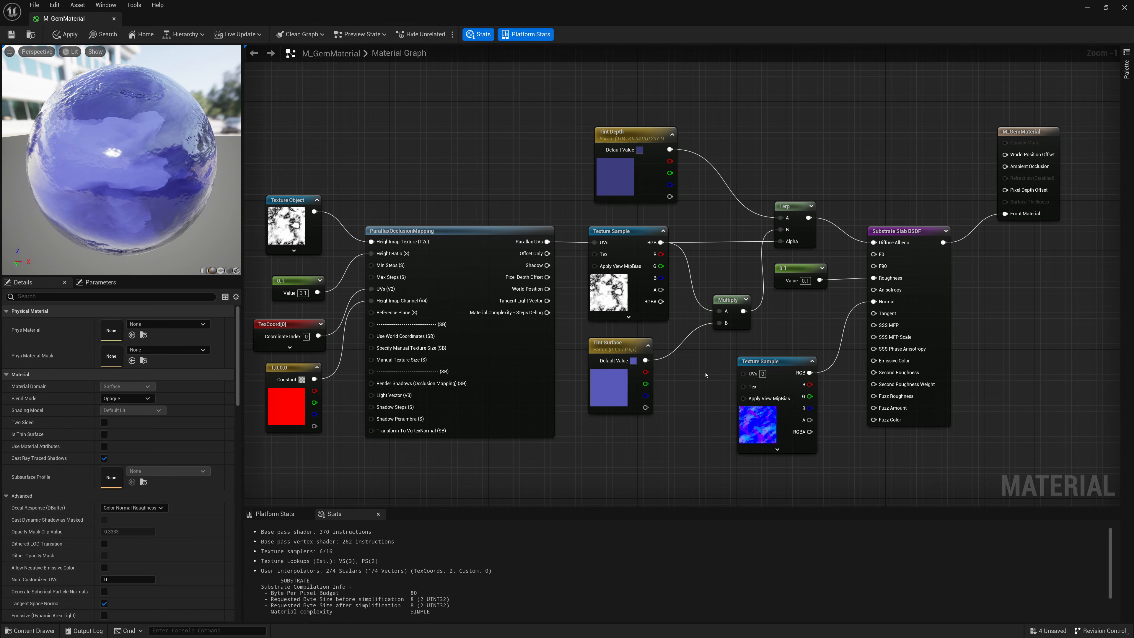
Make room in the graph by shifting the Substrate Slab and material output nodes up and right, and the normal map Texture Sample right.
scroll(780, 346, "down", 1)
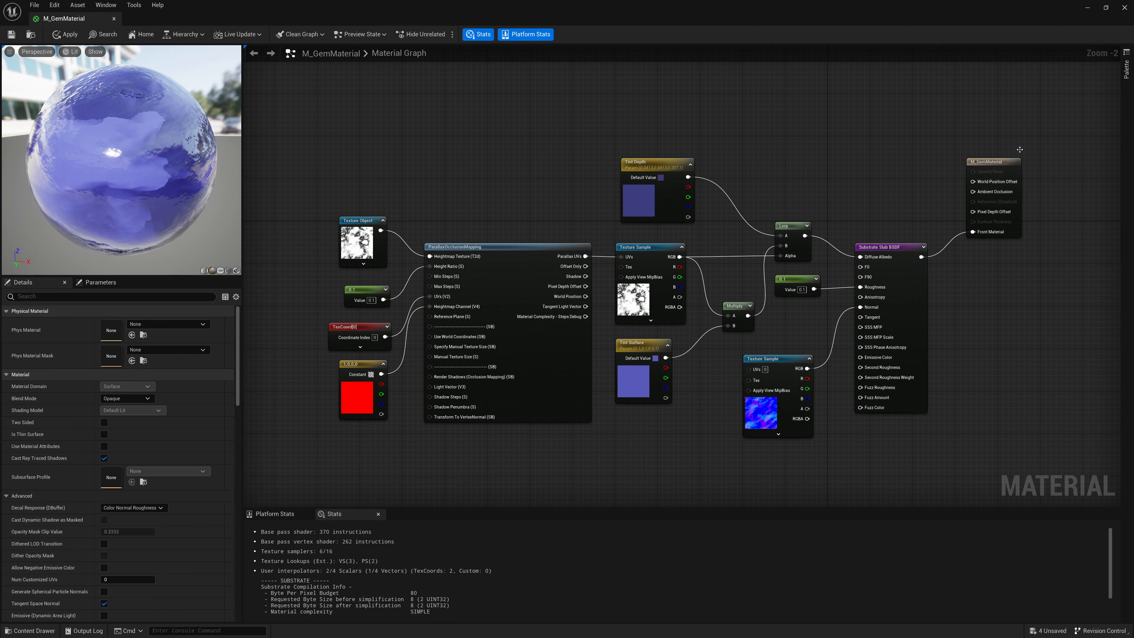
left_click_drag(1037, 132, 877, 385)
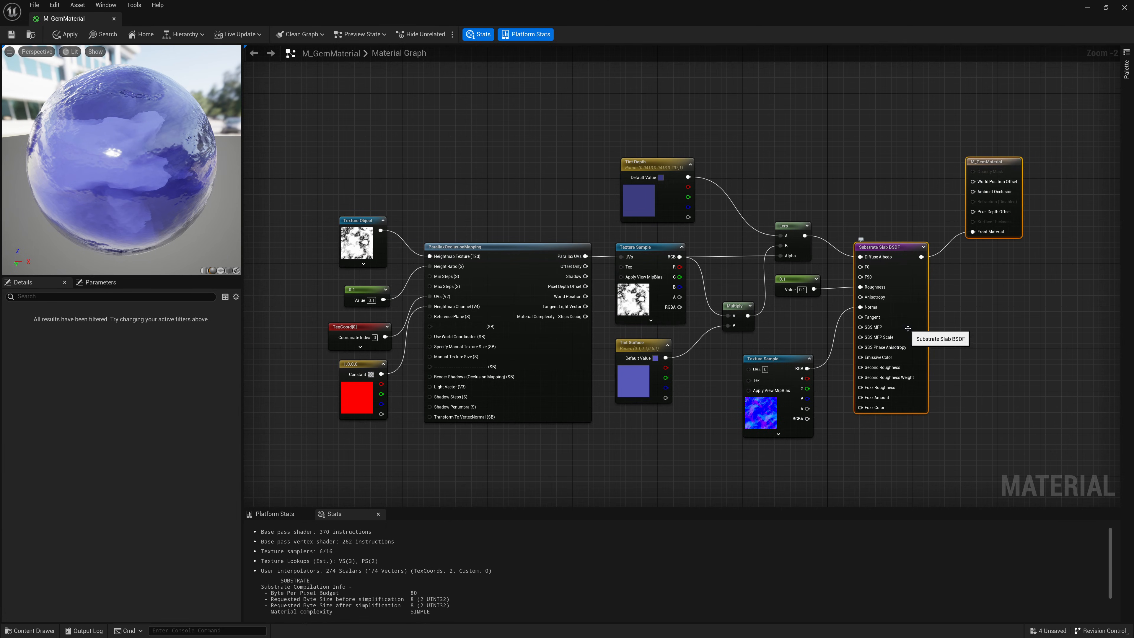
left_click_drag(907, 331, 937, 308)
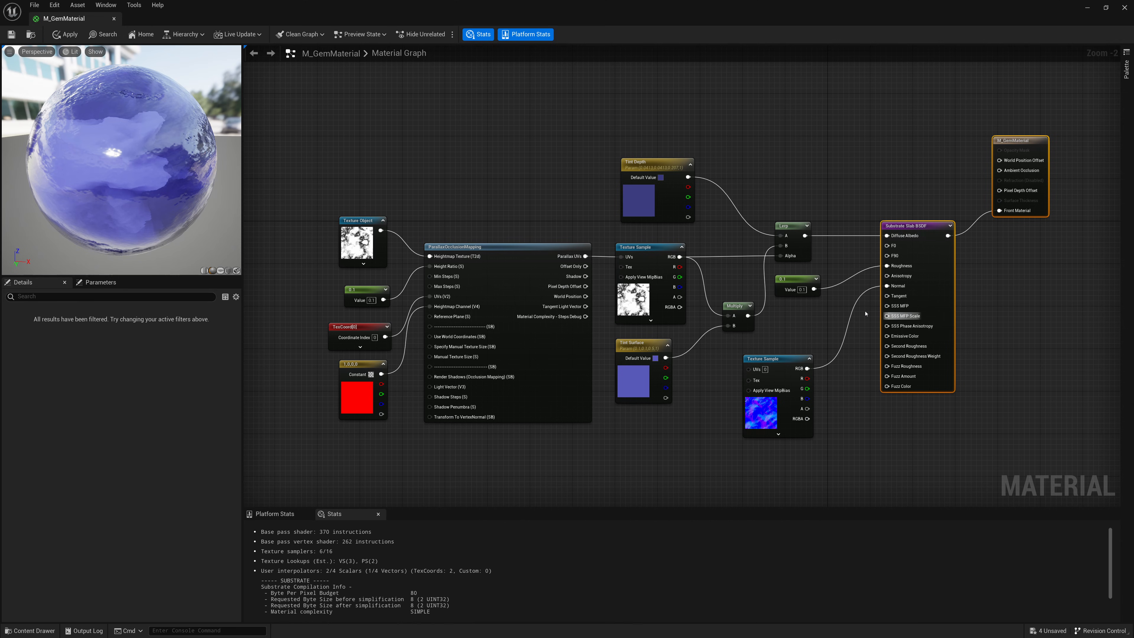
left_click(793, 359)
left_click_drag(794, 360, 825, 361)
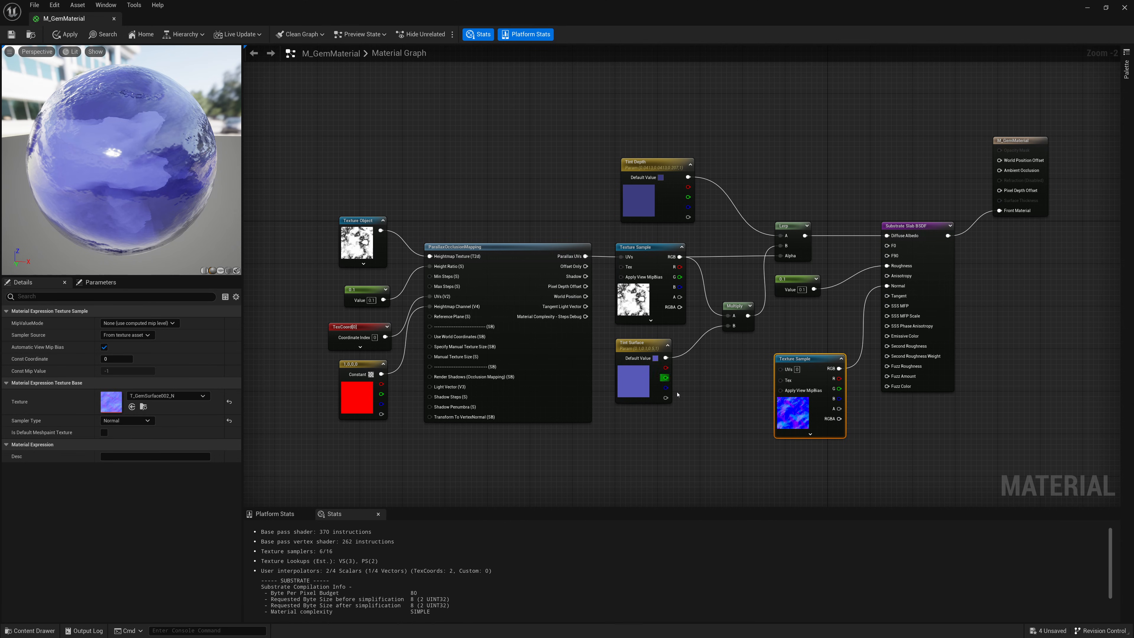
Add a Static Switch Parameter named Normal To Use POM UVs beside the normal map Texture Sample.
right_click(690, 406)
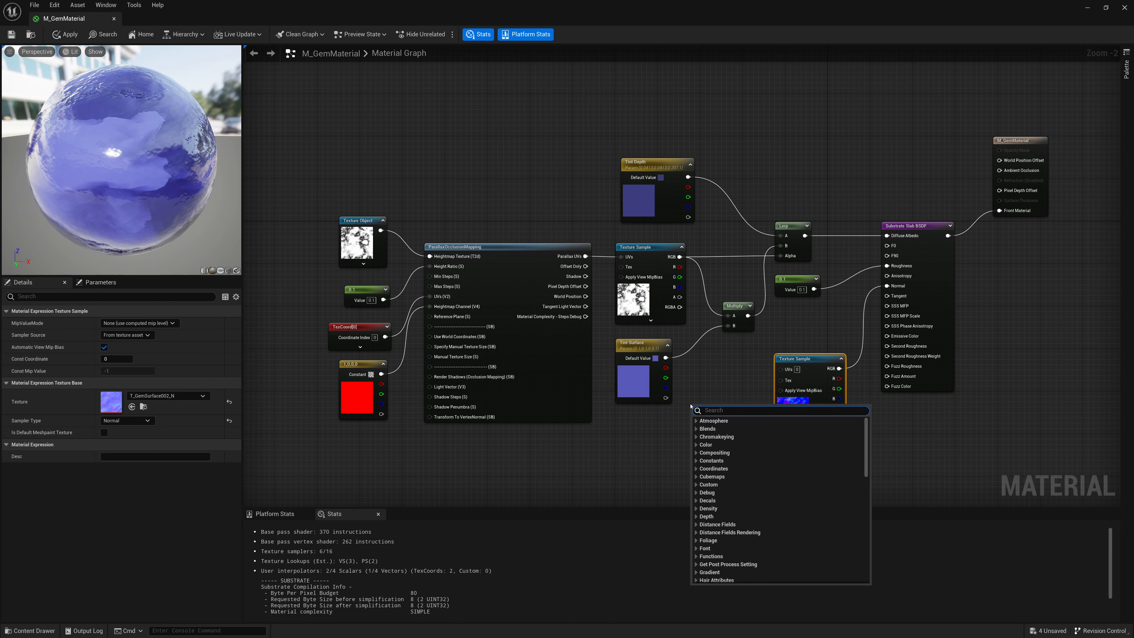
type("switchparam")
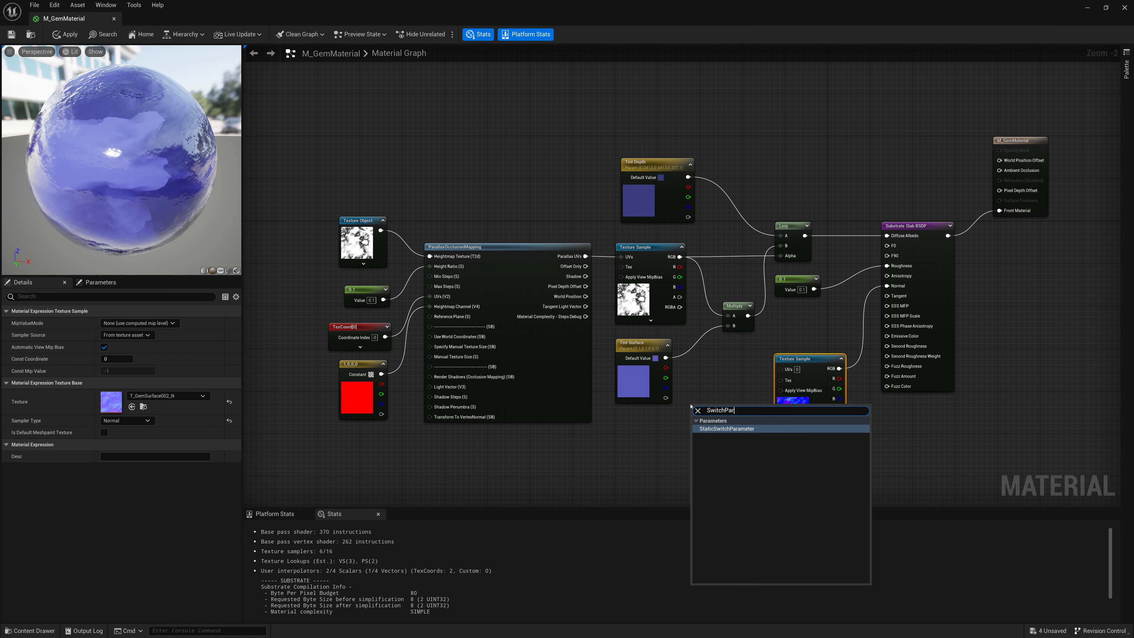
key("Return")
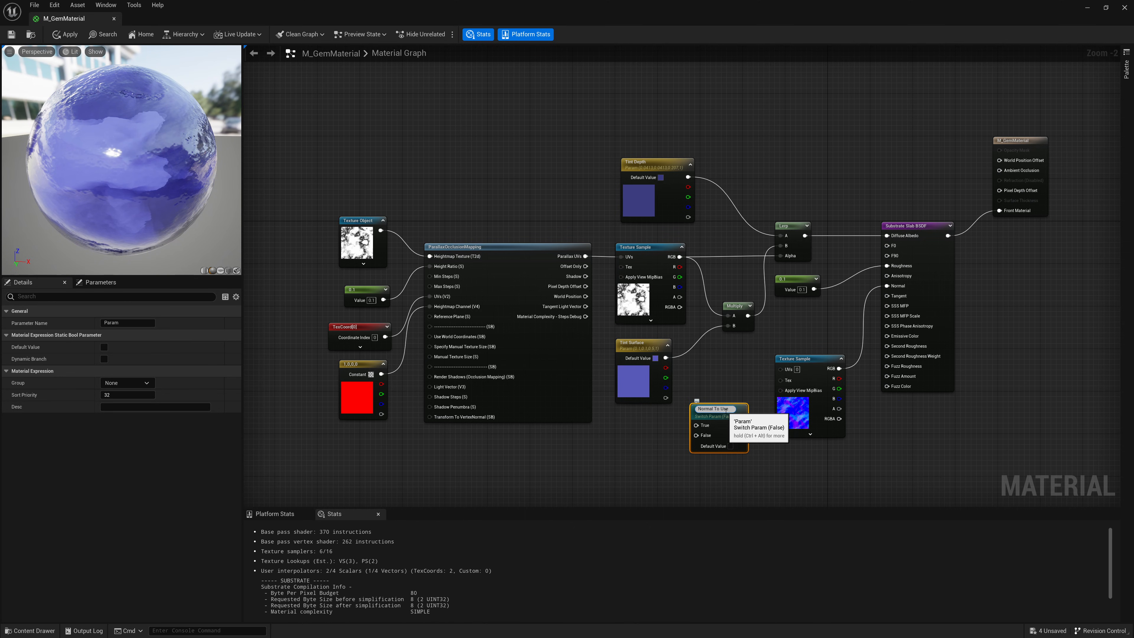
key("Return")
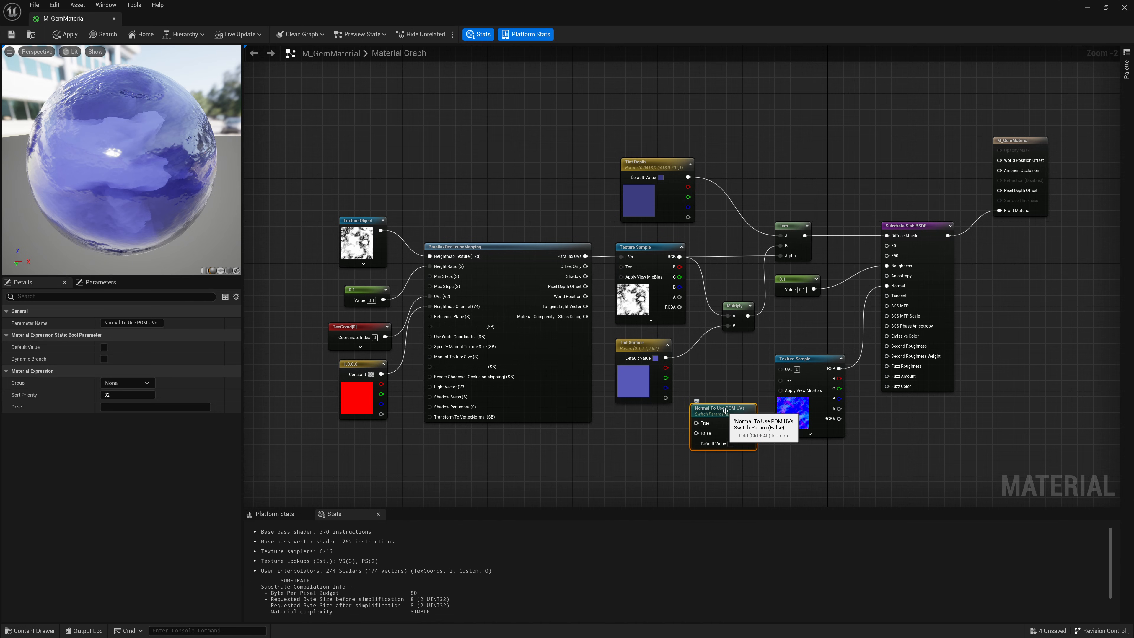
Connect the switch to the normal map's UVs, with Parallax UVs as True and a new Texture Coordinate node as False.
left_click_drag(751, 423, 780, 369)
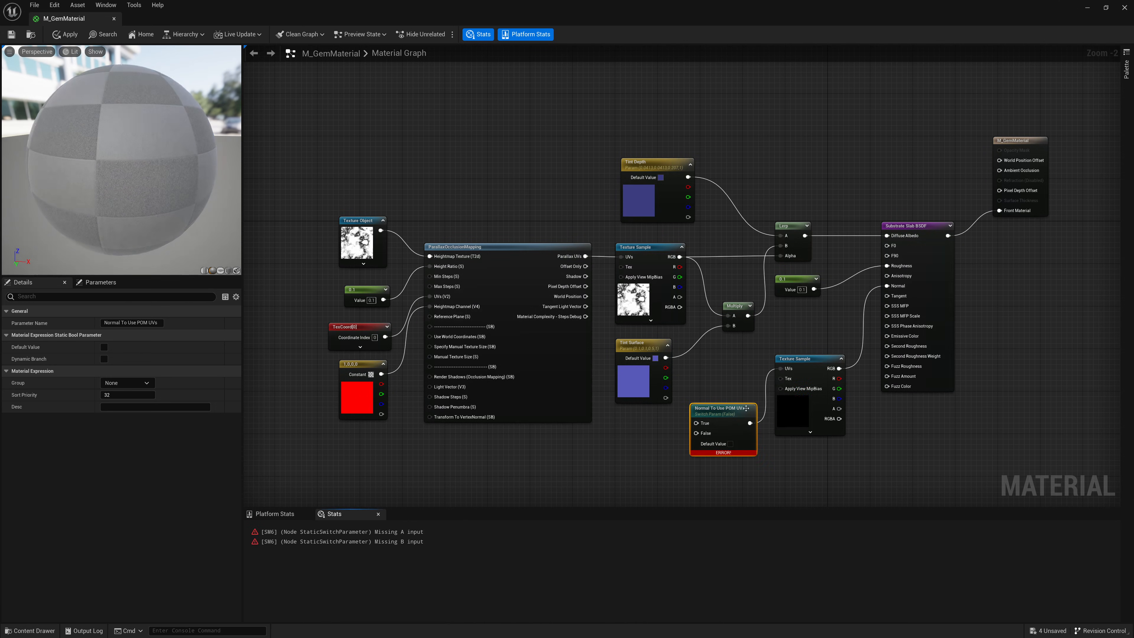
left_click_drag(696, 422, 585, 256)
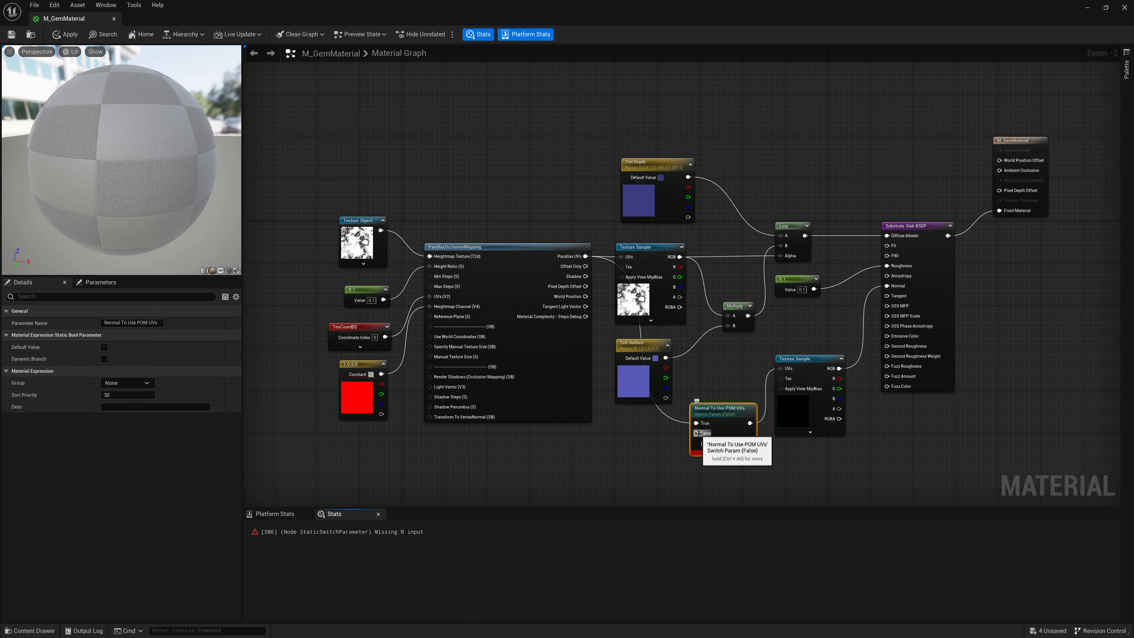
left_click_drag(696, 433, 573, 456)
type("texcoord")
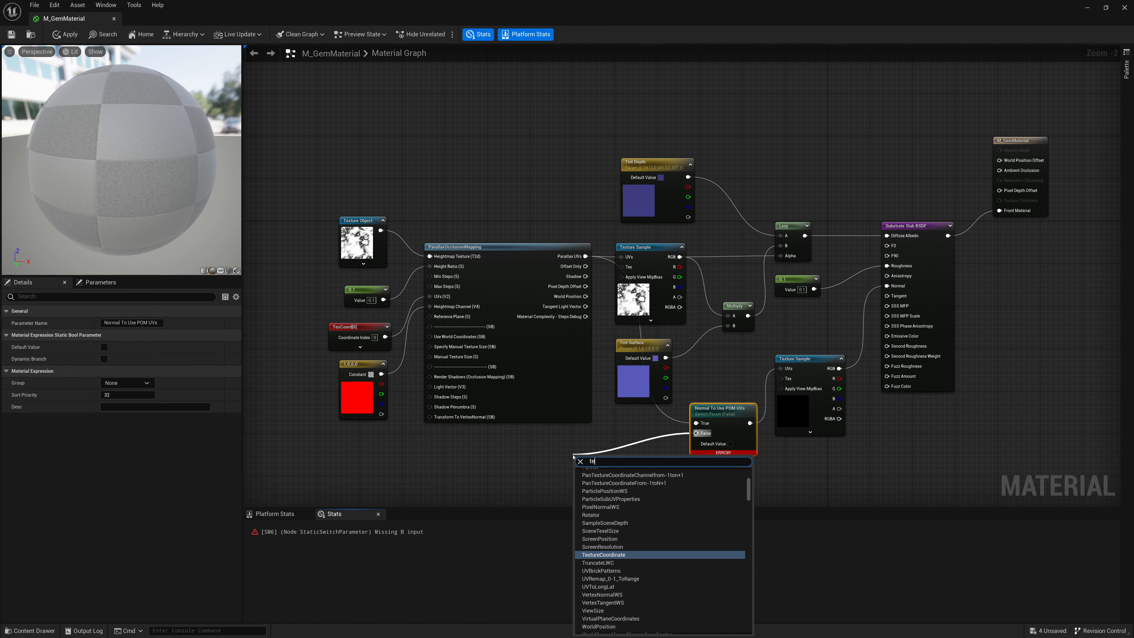
key("Return")
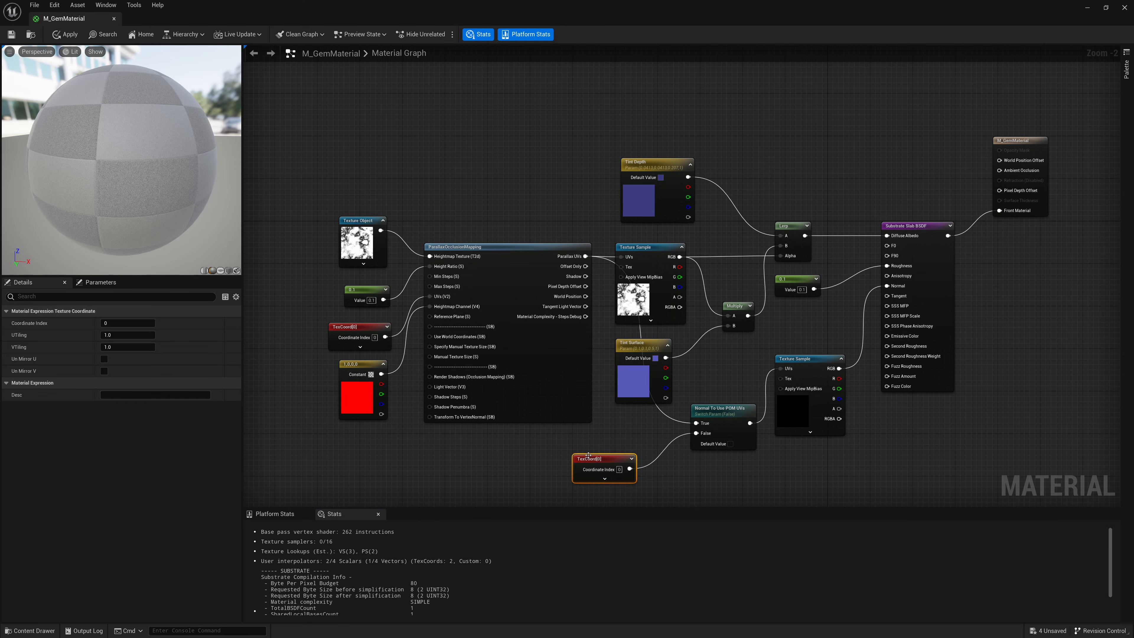
left_click_drag(573, 456, 611, 446)
right_click_drag(742, 481, 720, 441)
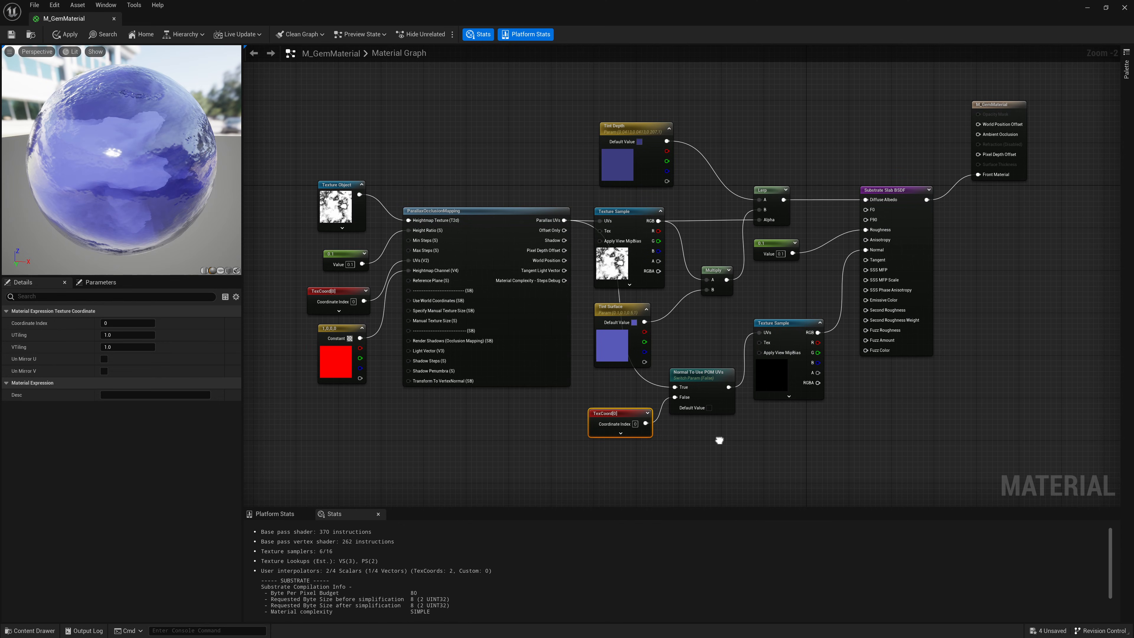
left_click_drag(119, 206, 219, 205)
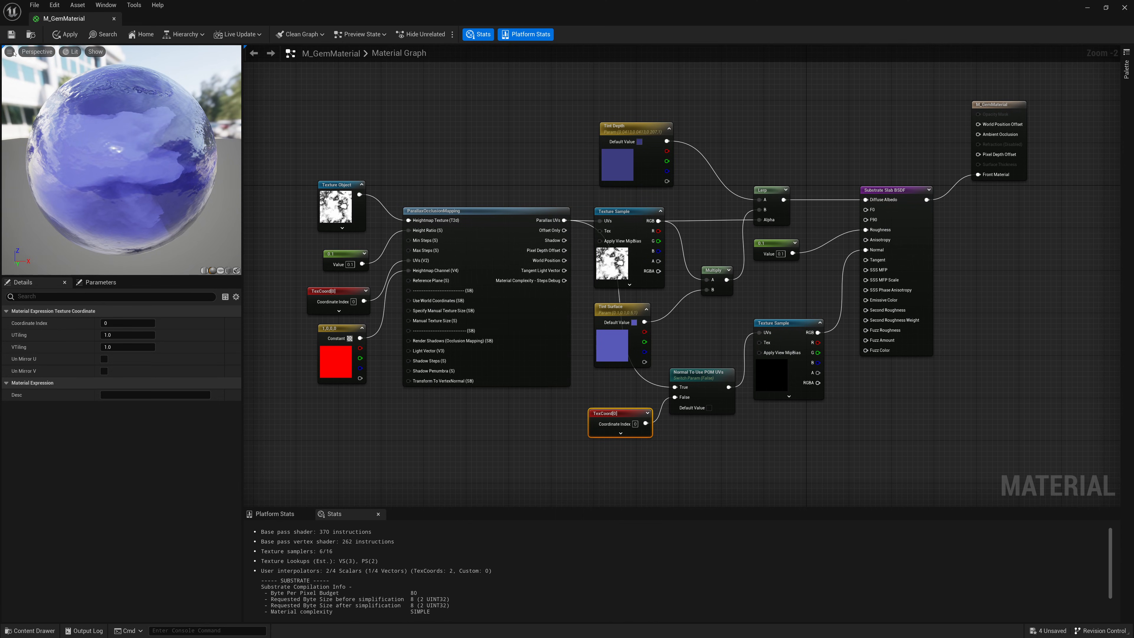
Save and close M_GemMaterial, and open M_GemMaterial_Inst from the GemMaterial folder with its window moved beside the sphere.
left_click(11, 37)
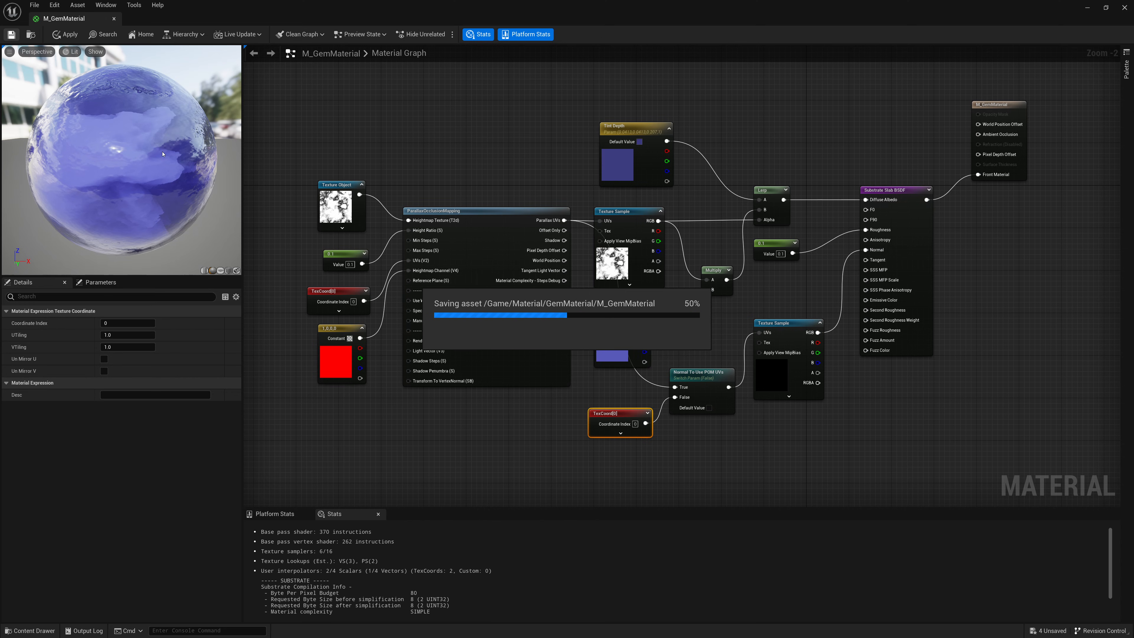
left_click(114, 18)
left_click(49, 468)
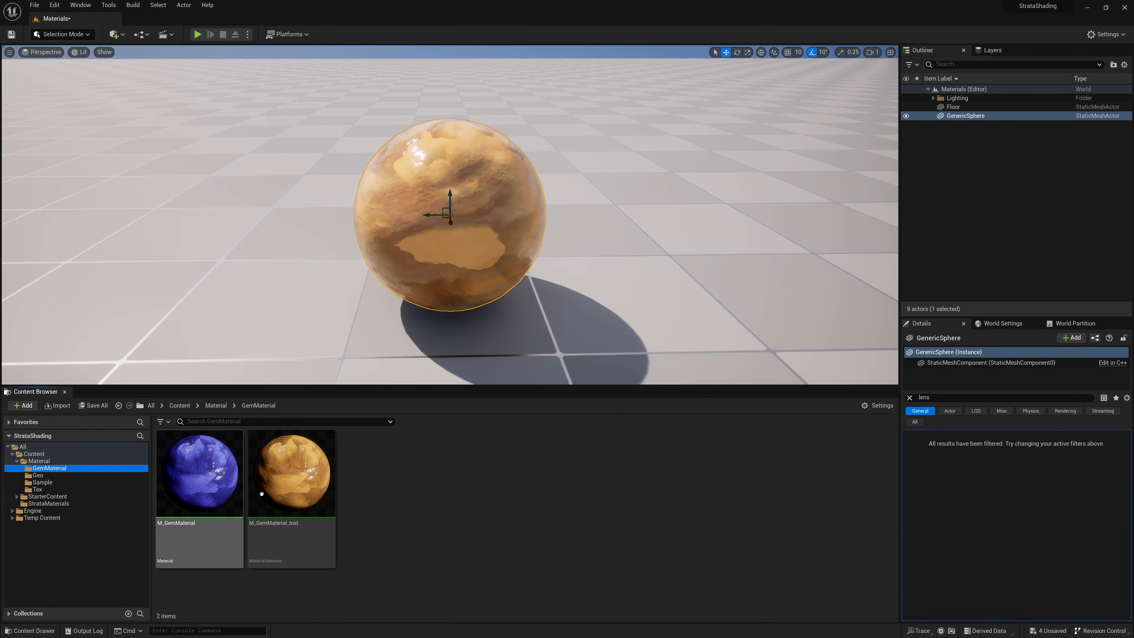
double_click(328, 447)
left_click_drag(307, 9, 828, 63)
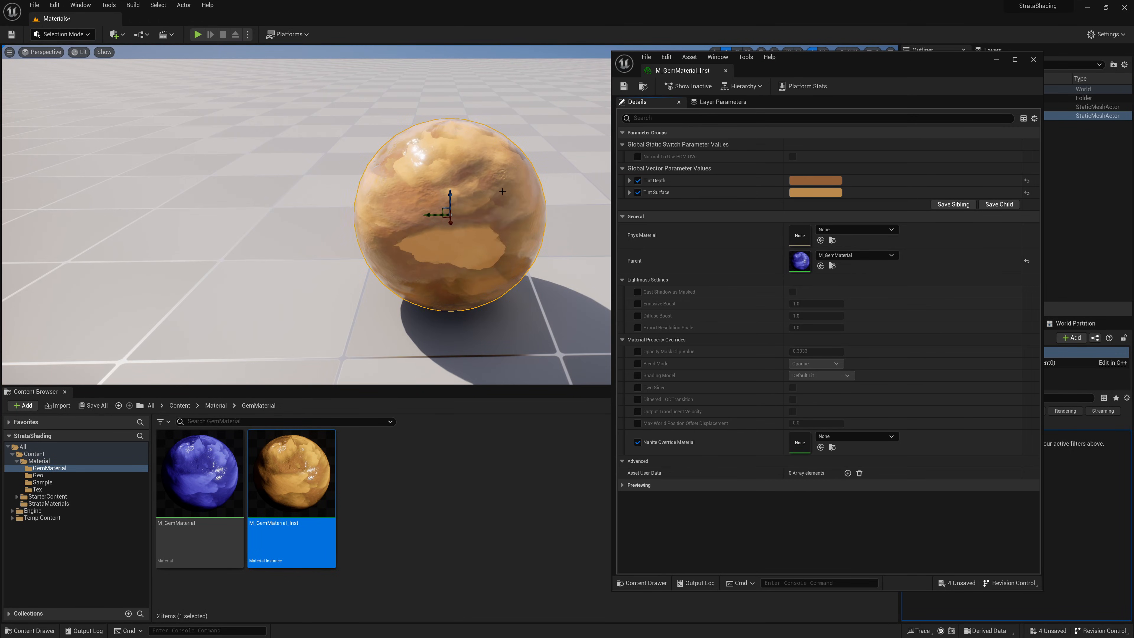
Override Normal To Use POM UVs in the material instance, enable it, and view the sphere from another angle.
left_click_drag(502, 191, 546, 167, "alt")
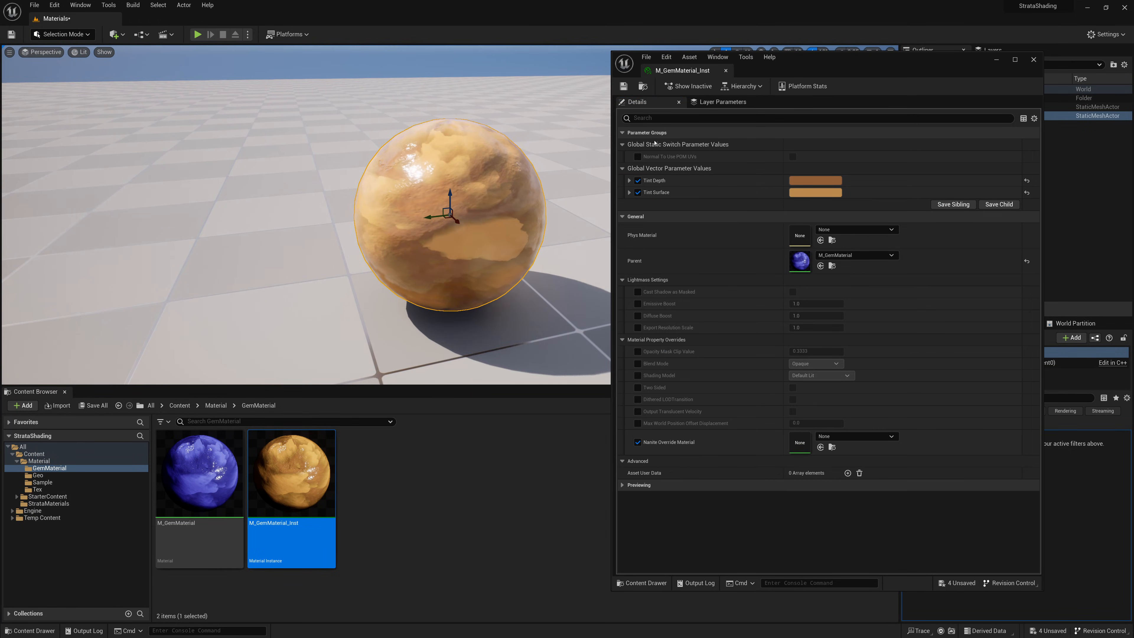
left_click(655, 156)
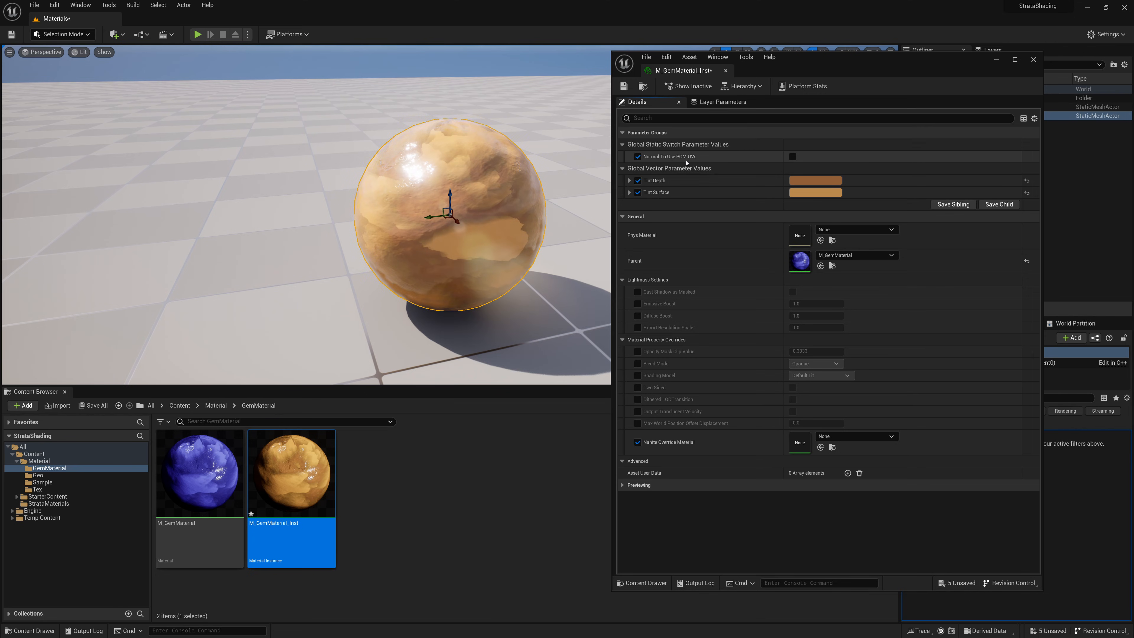
left_click(792, 156)
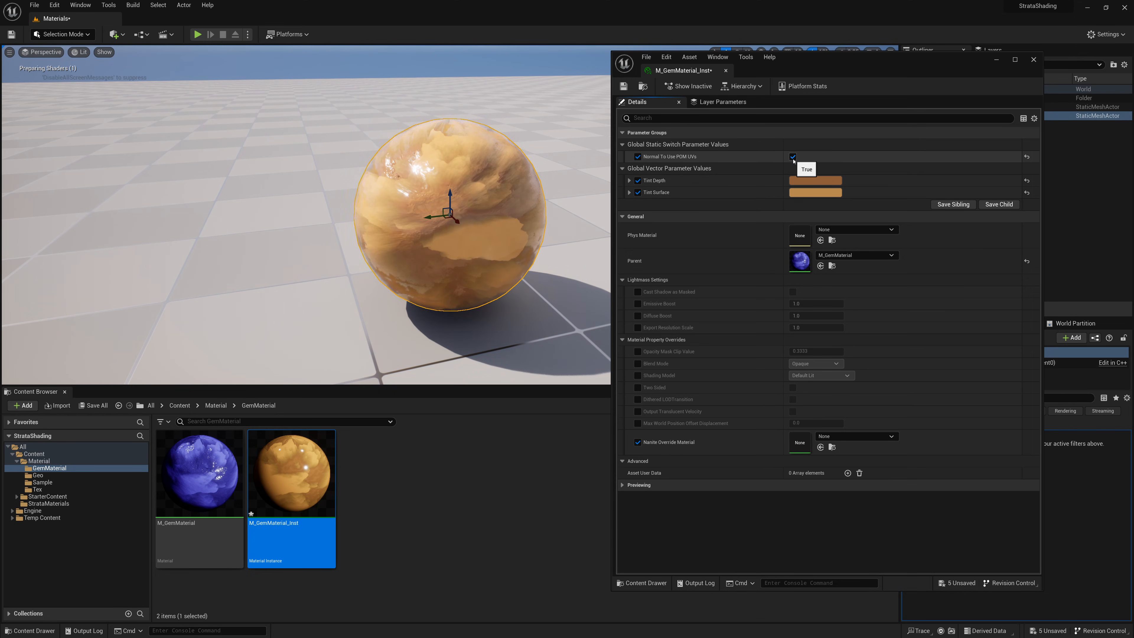
left_click_drag(308, 214, 401, 206, "alt")
Turn the Normal To Use POM UVs value off in the material instance, save it and close its window.
left_click(794, 159)
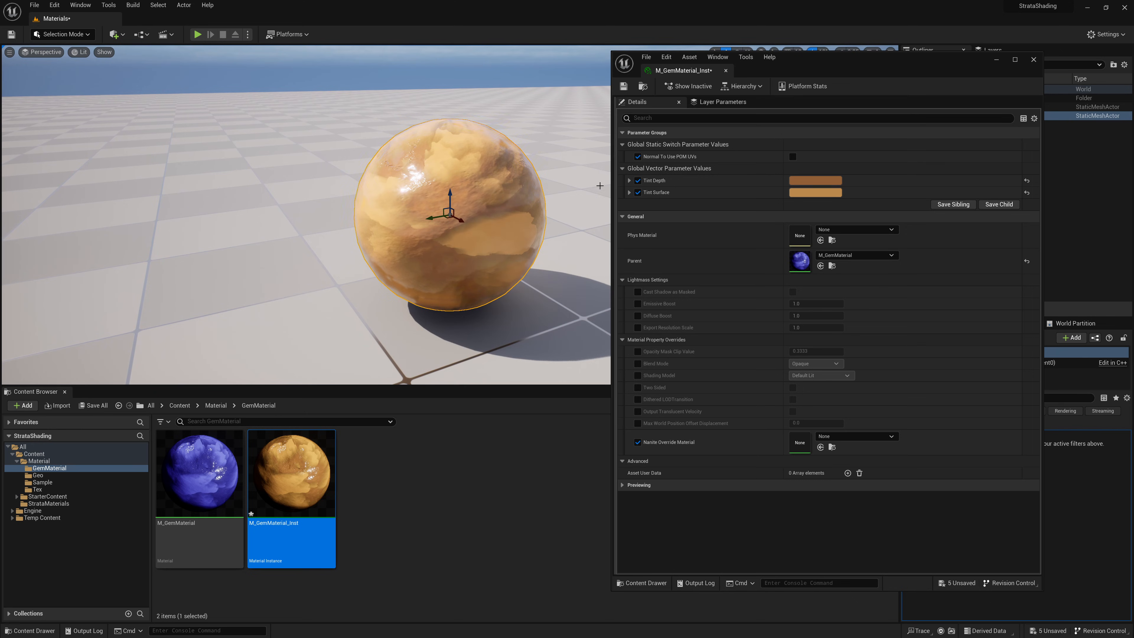
left_click(623, 86)
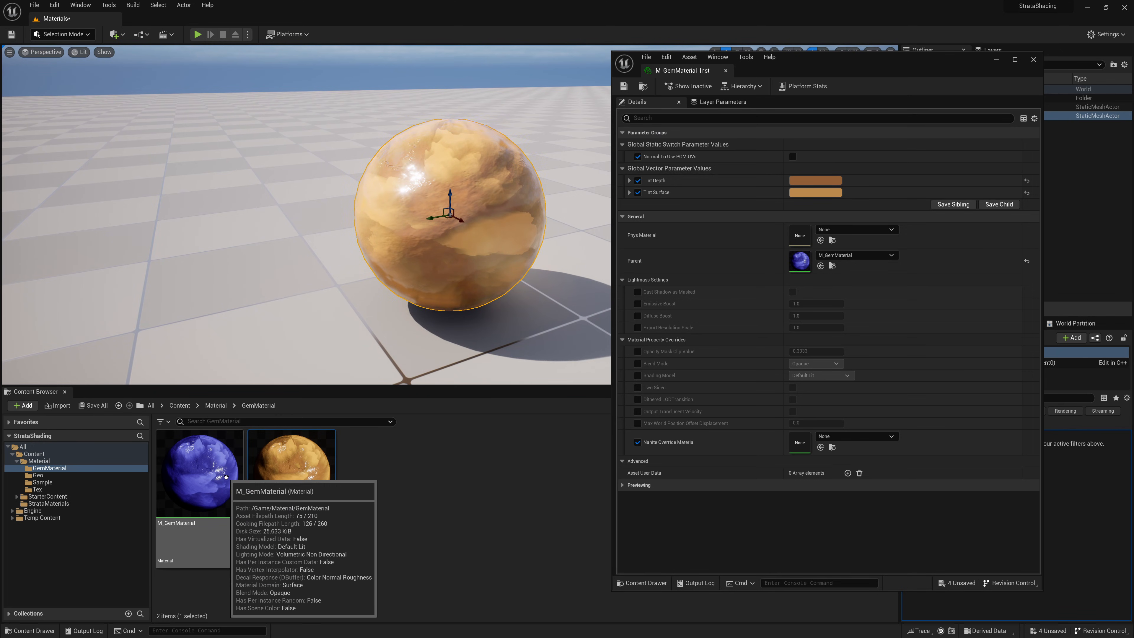
left_click_drag(723, 71, 726, 73)
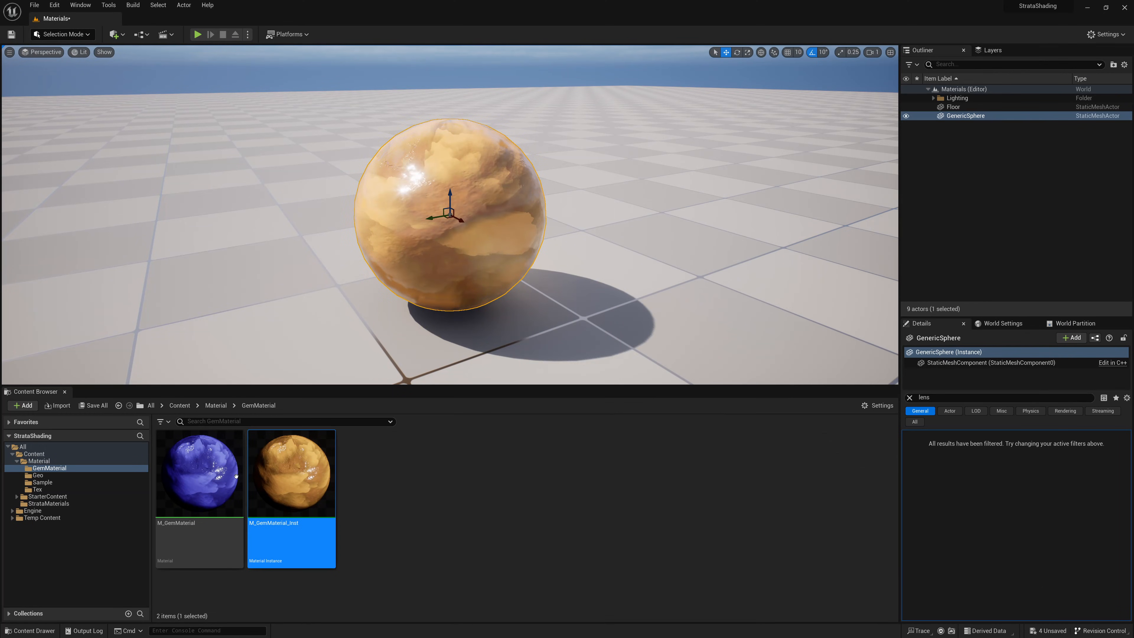
Open M_GemMaterial in a maximized editor, bring the whole node graph into view, and turn the preview sphere to another side.
double_click(209, 473)
double_click(790, 51)
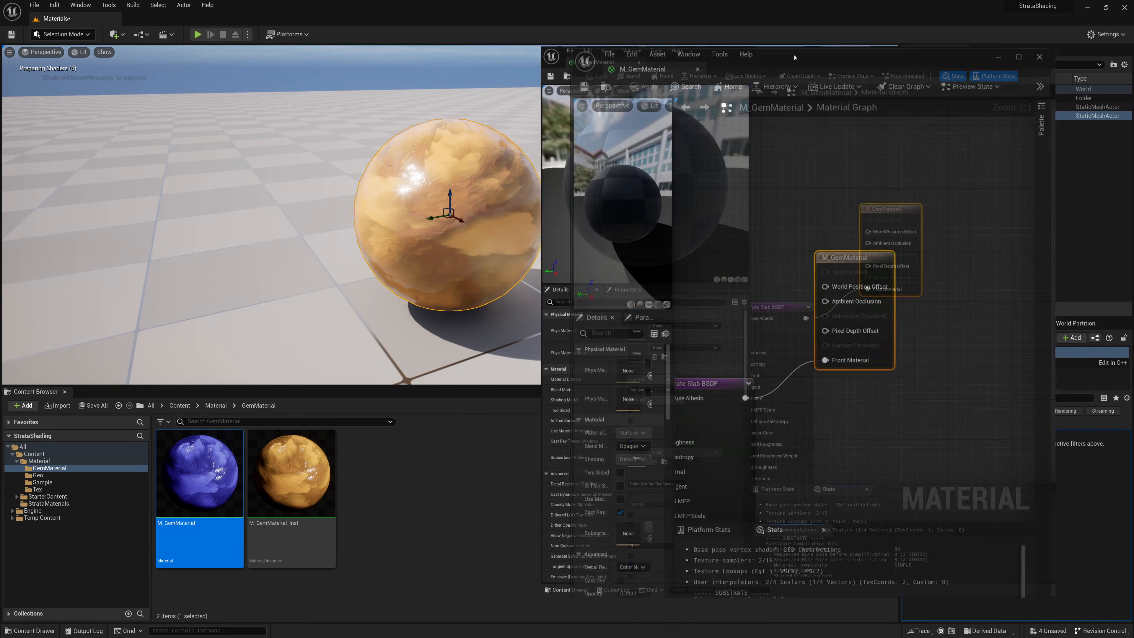
scroll(914, 231, "down", 2)
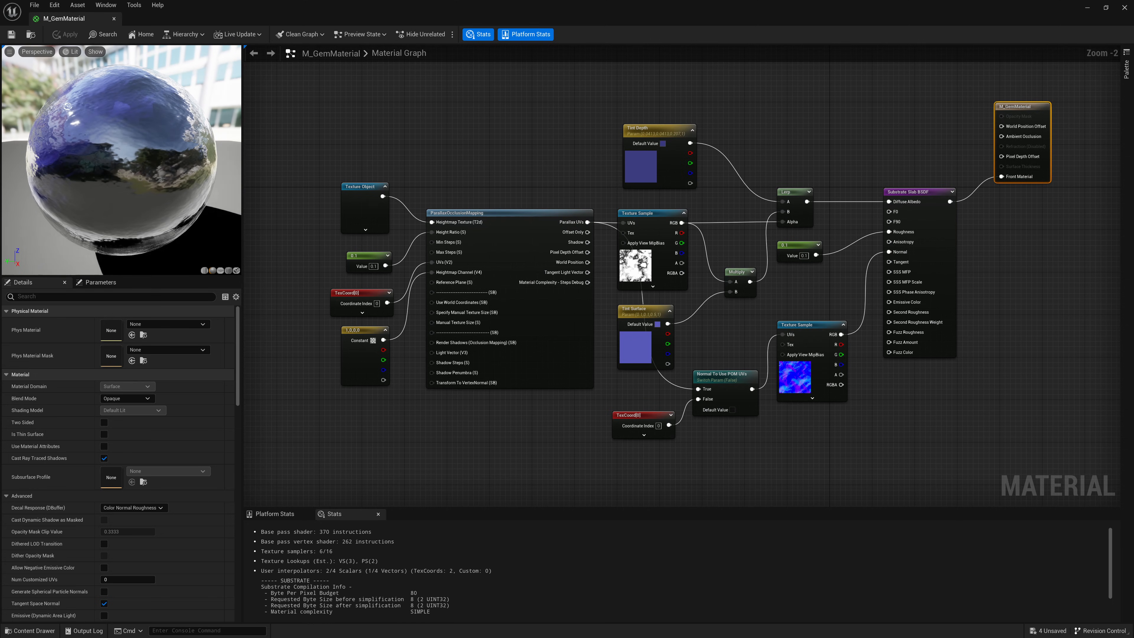
right_click_drag(1024, 256, 988, 264)
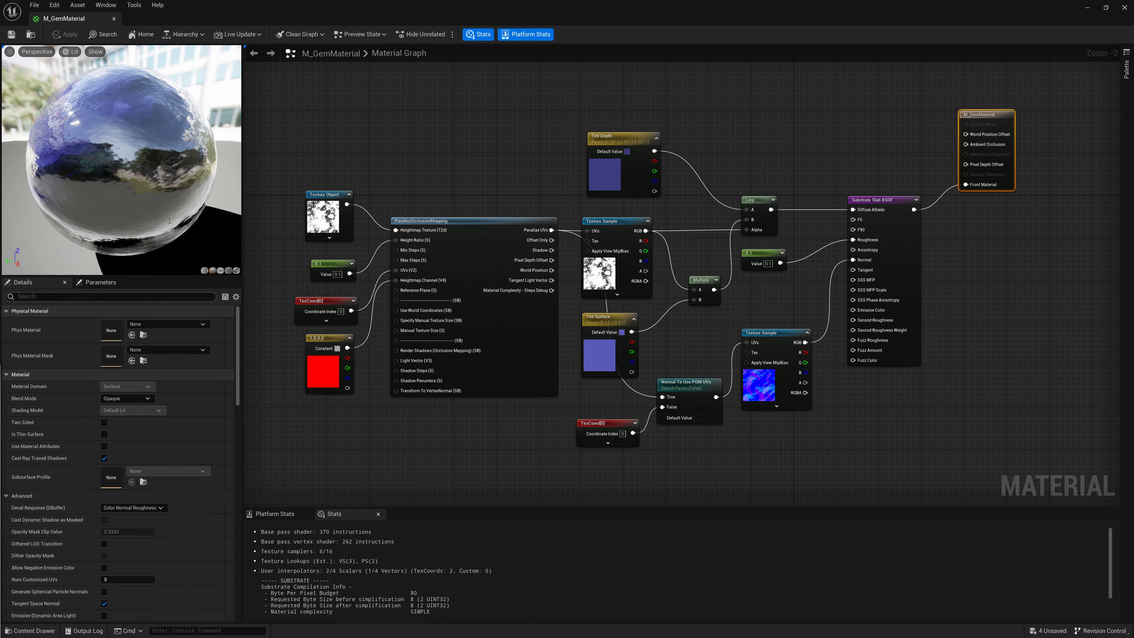
left_click_drag(147, 156, 67, 165)
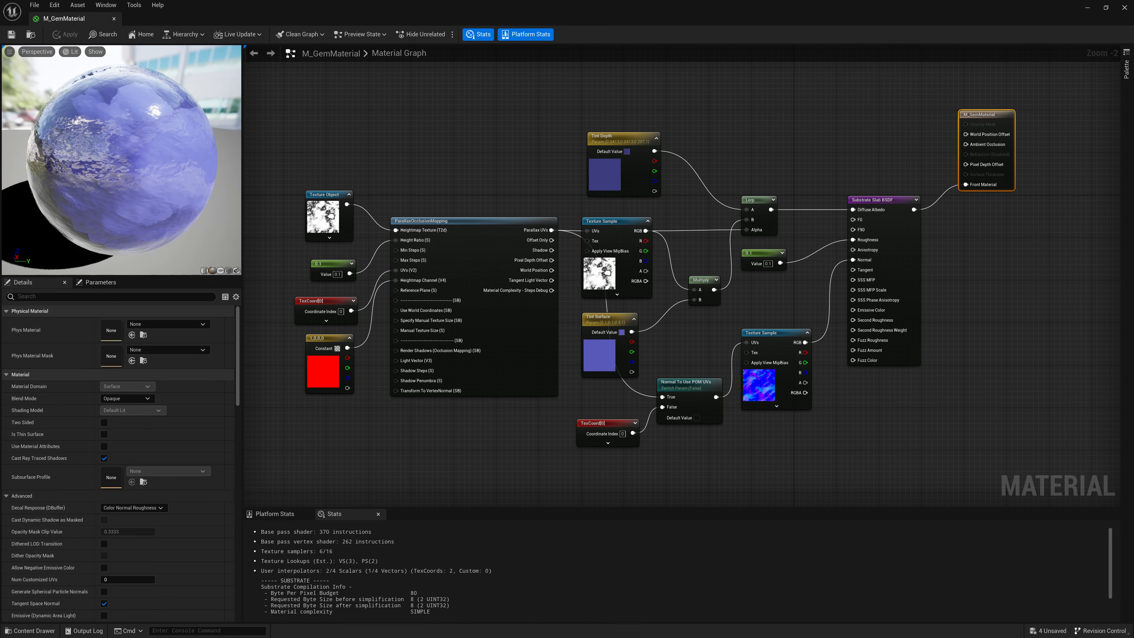
left_click_drag(147, 156, 60, 159)
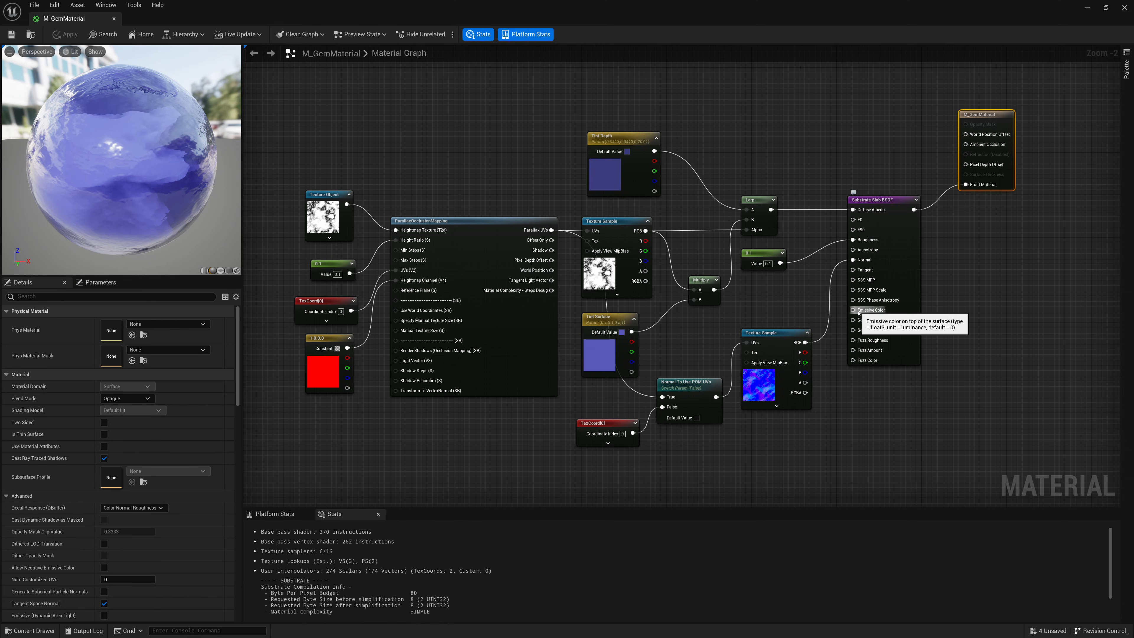
Add a OneMinus node feeding the slab's Emissive Color and connect the parallax Texture Sample's RGB to its input.
right_click_drag(846, 422, 838, 387)
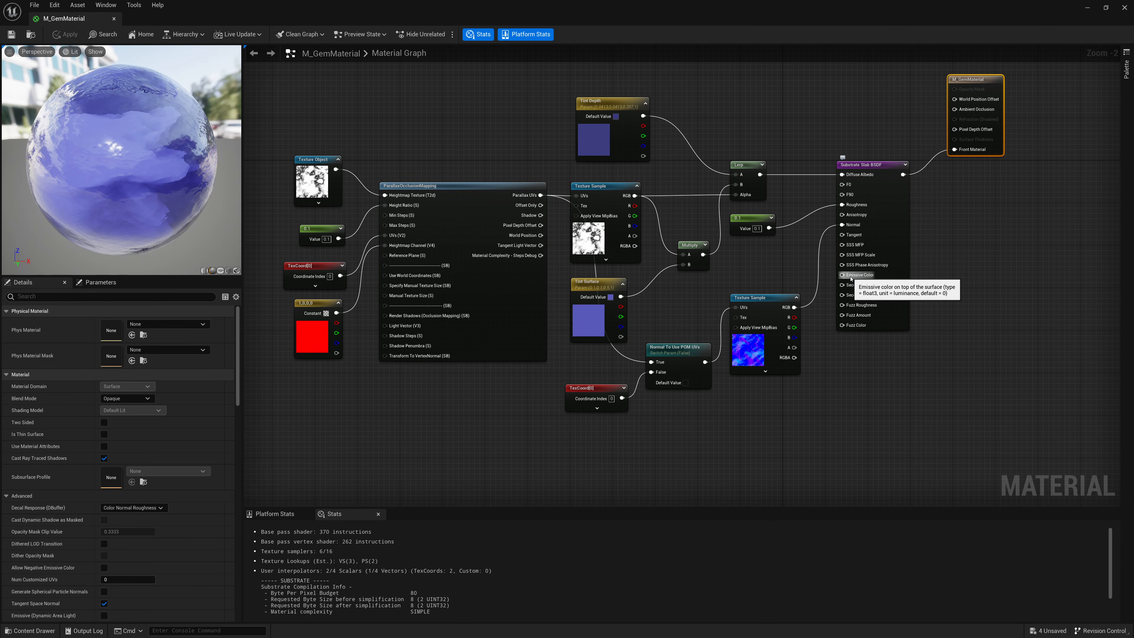
left_click_drag(851, 277, 764, 455)
type("1-")
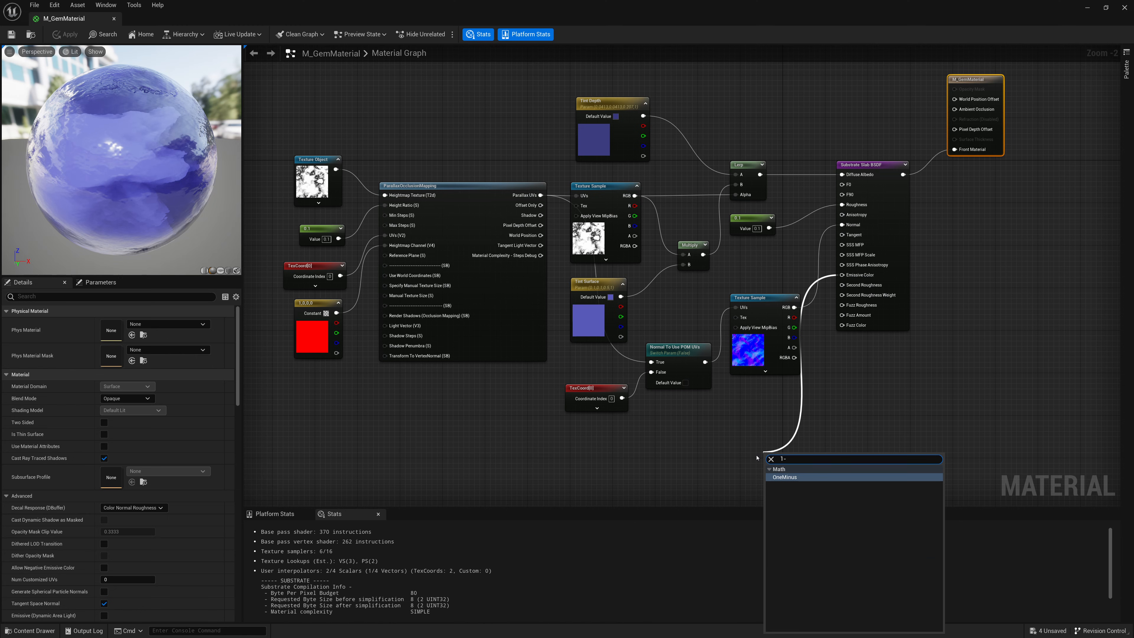
key("Return")
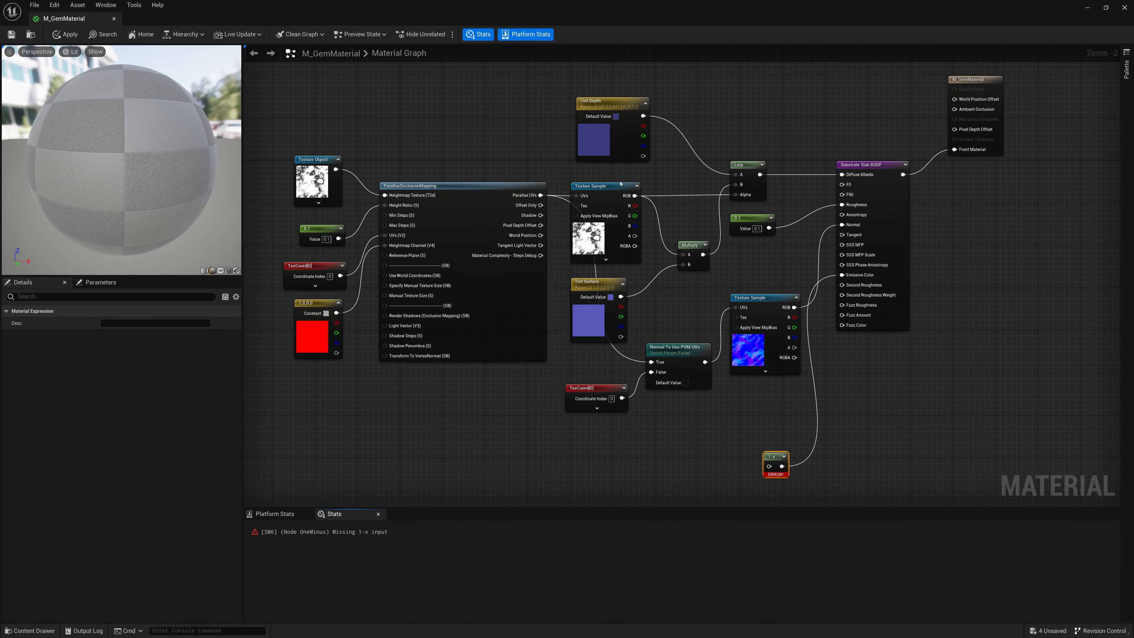
left_click(587, 190)
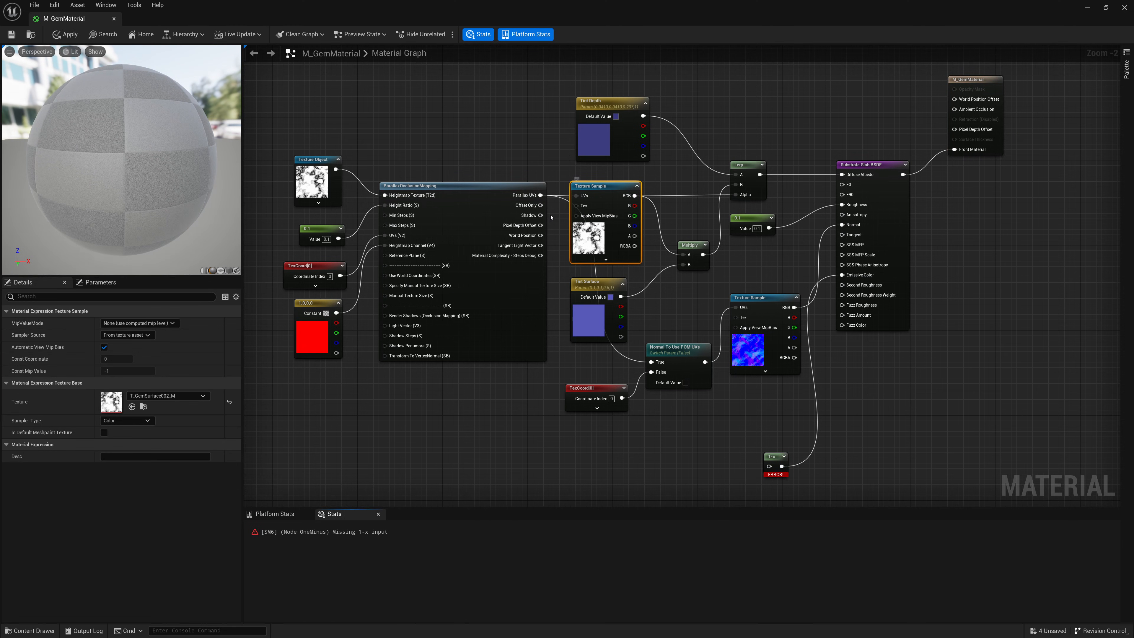
mouse_move(536, 218)
left_click_drag(634, 196, 770, 467)
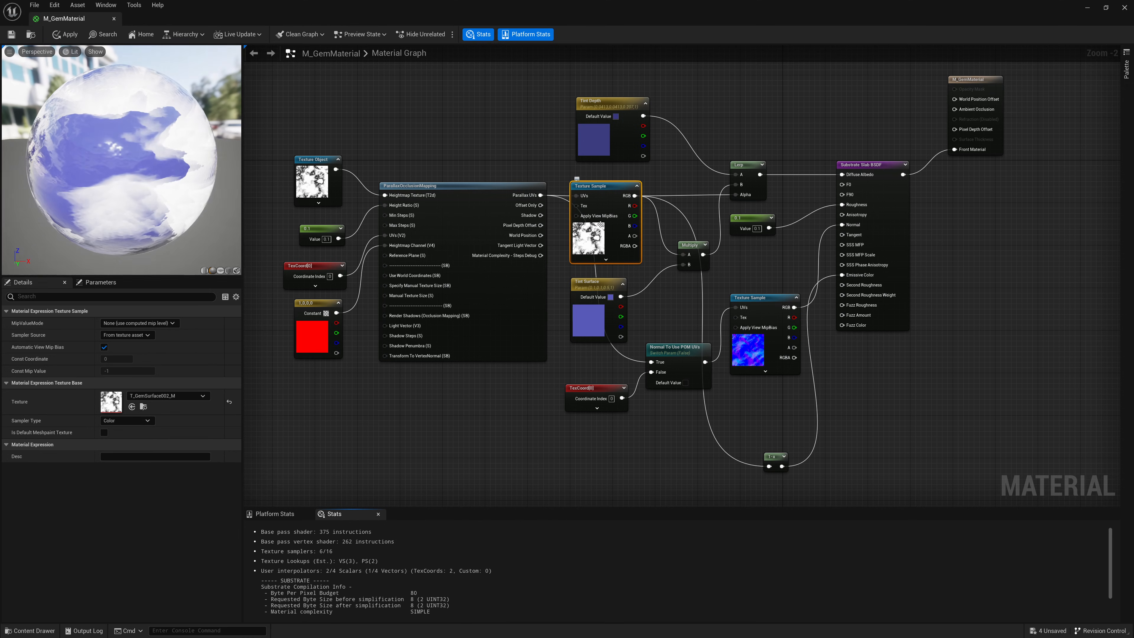
left_click_drag(773, 458, 739, 448)
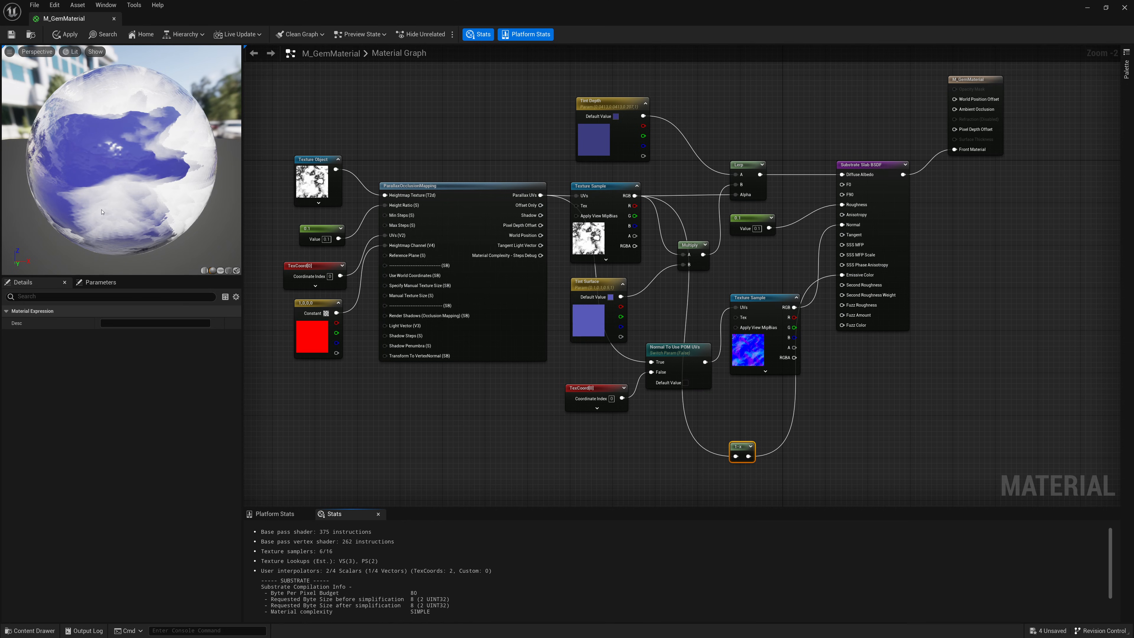
left_click_drag(152, 174, 183, 153)
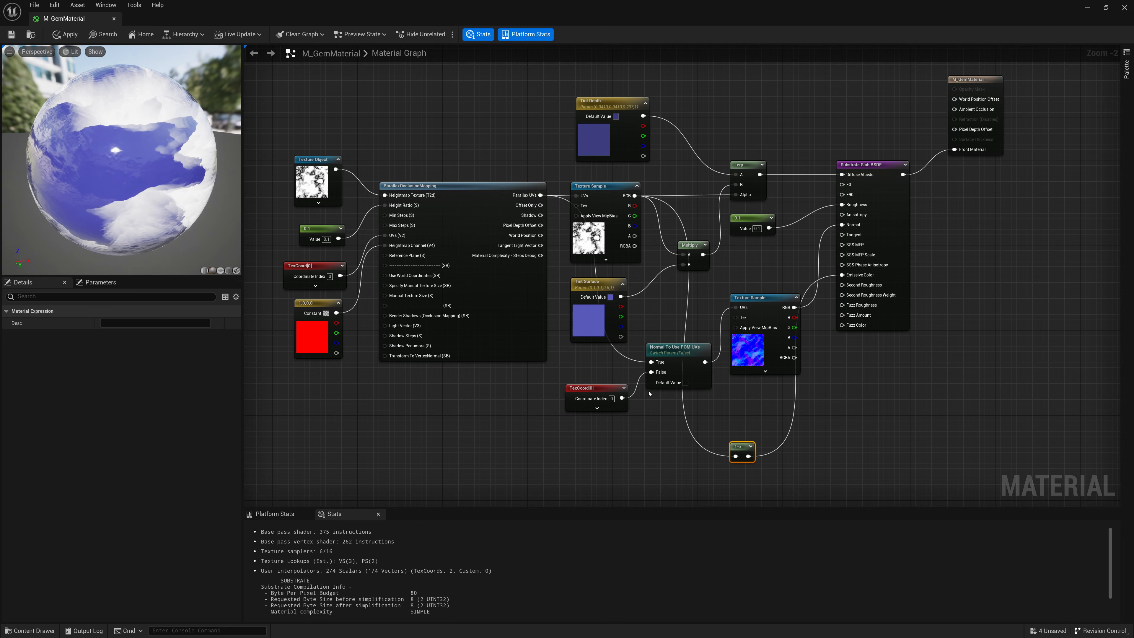
right_click(814, 455)
type("mul")
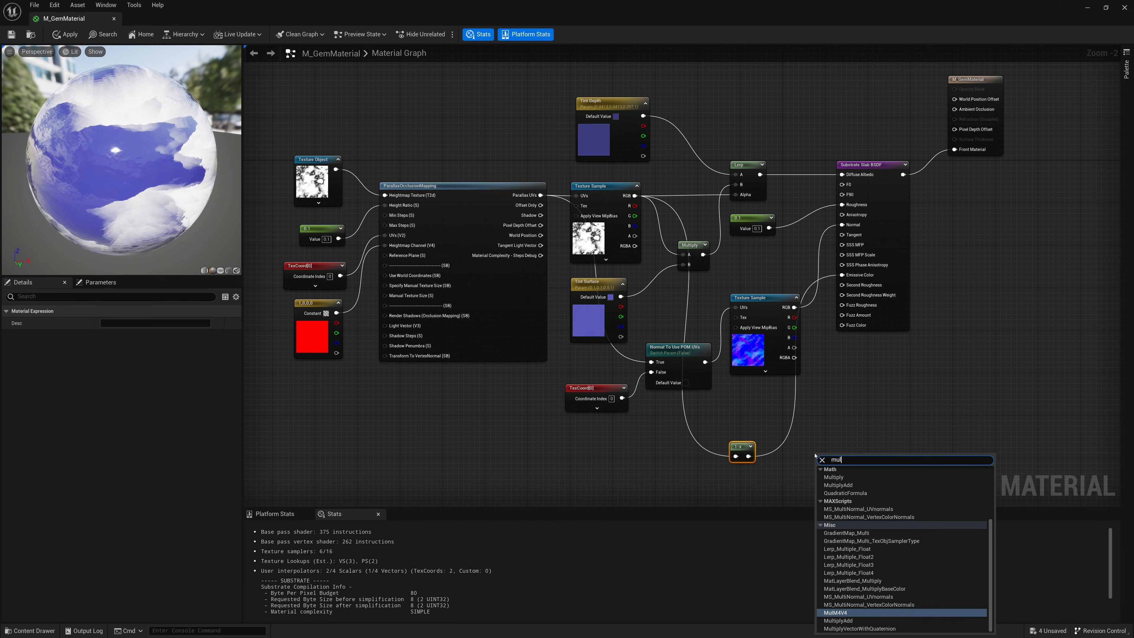
key("Return")
key("Delete")
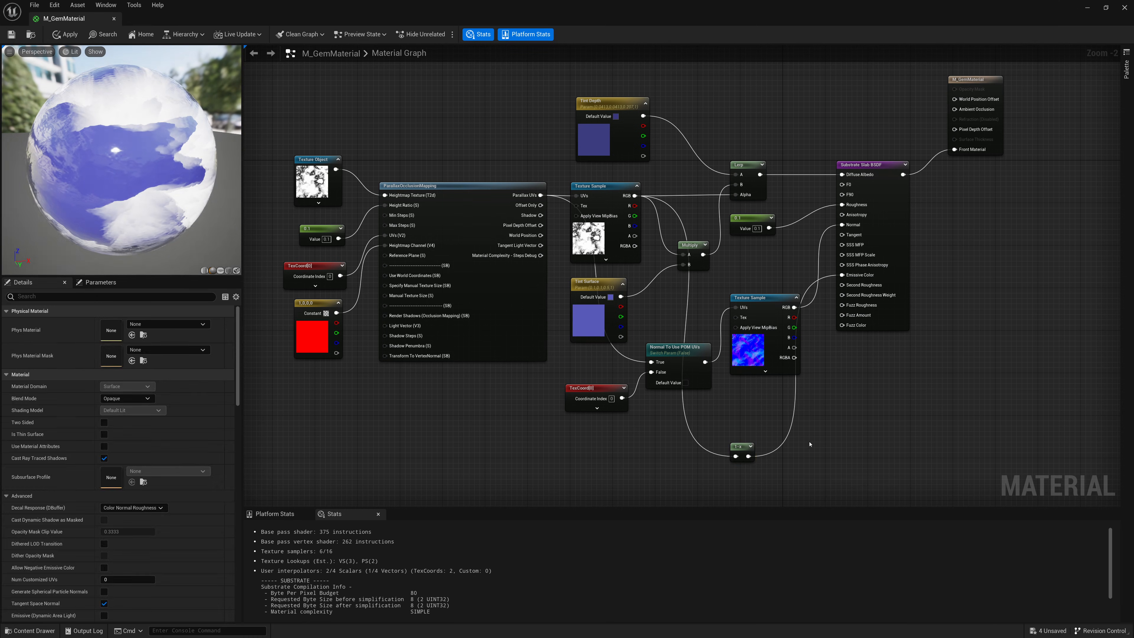
Add a Multiply node below the OneMinus node and feed the OneMinus result into its A input.
scroll(816, 445, "up", 3)
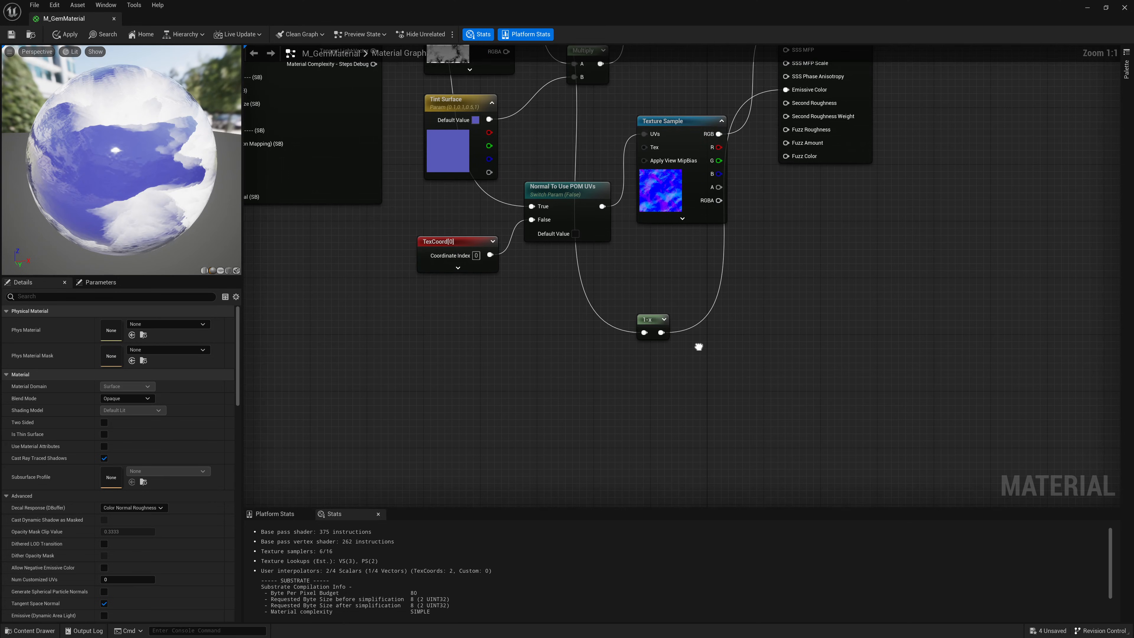
right_click(695, 357)
type("mult")
key("Return")
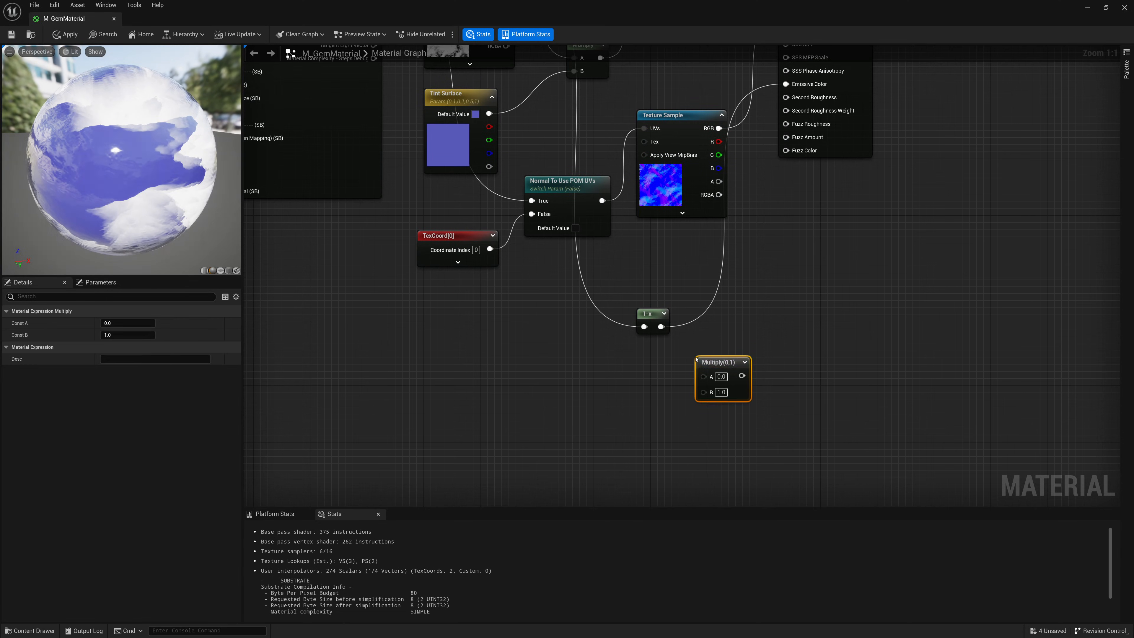
left_click_drag(703, 377, 654, 329)
Create a Constant3Vector for the Multiply node's B input and connect the Multiply result to the slab's Emissive Color.
left_click_drag(685, 369, 608, 424)
type("const")
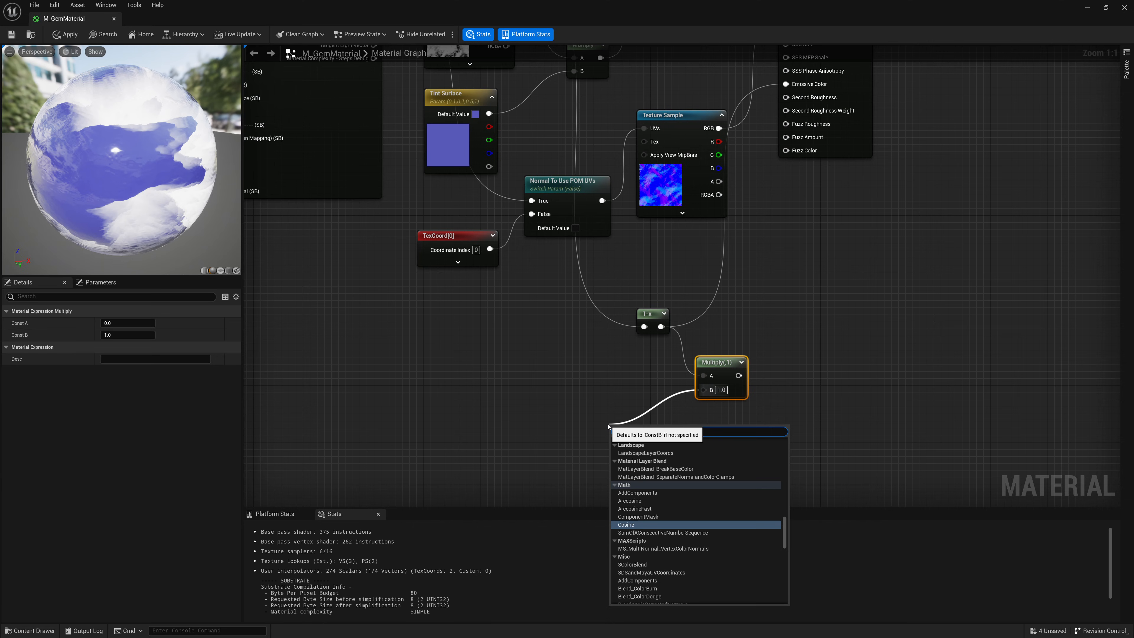
left_click(652, 447)
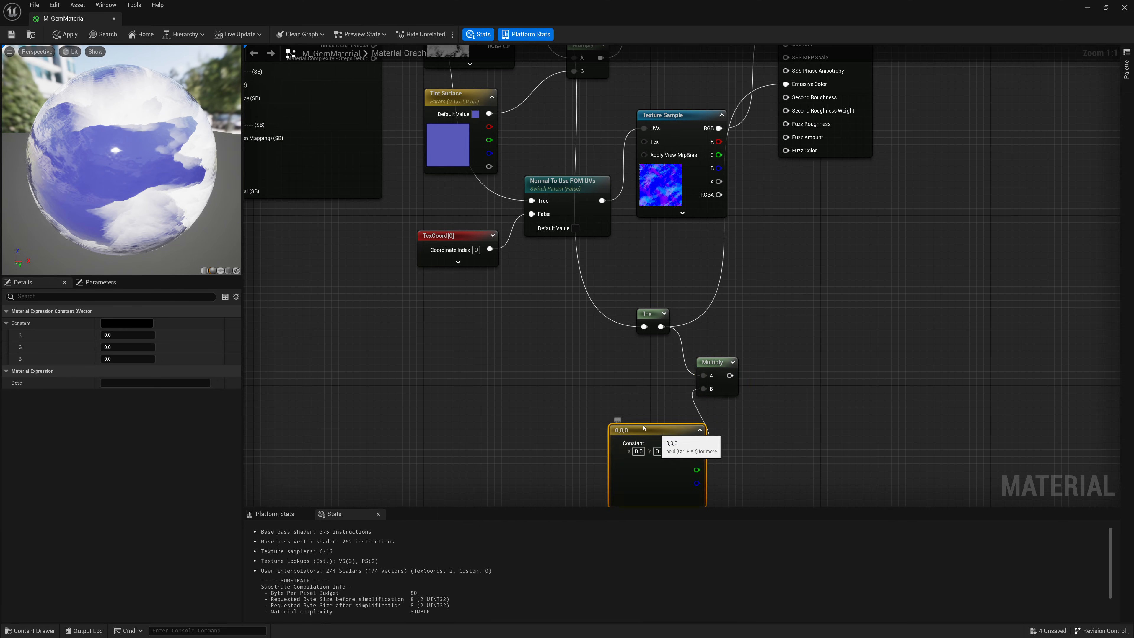
left_click_drag(729, 376, 786, 84)
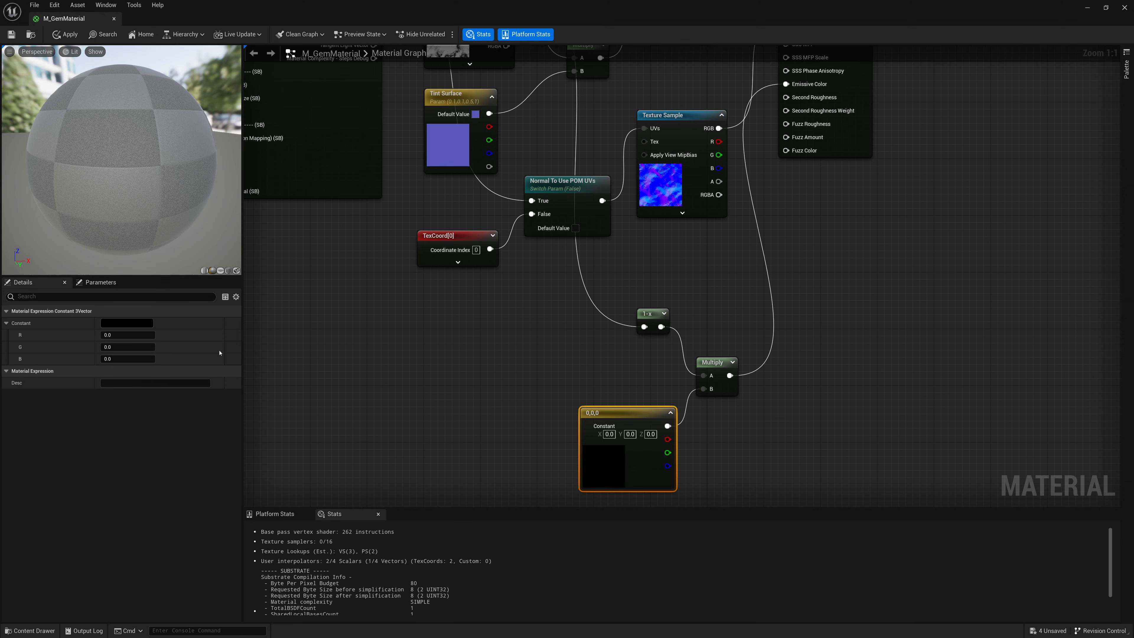
Set the Constant3Vector to red, R 0.973958, G 0.0 and B 0.027894, and view the preview sphere from another angle.
left_click(127, 323)
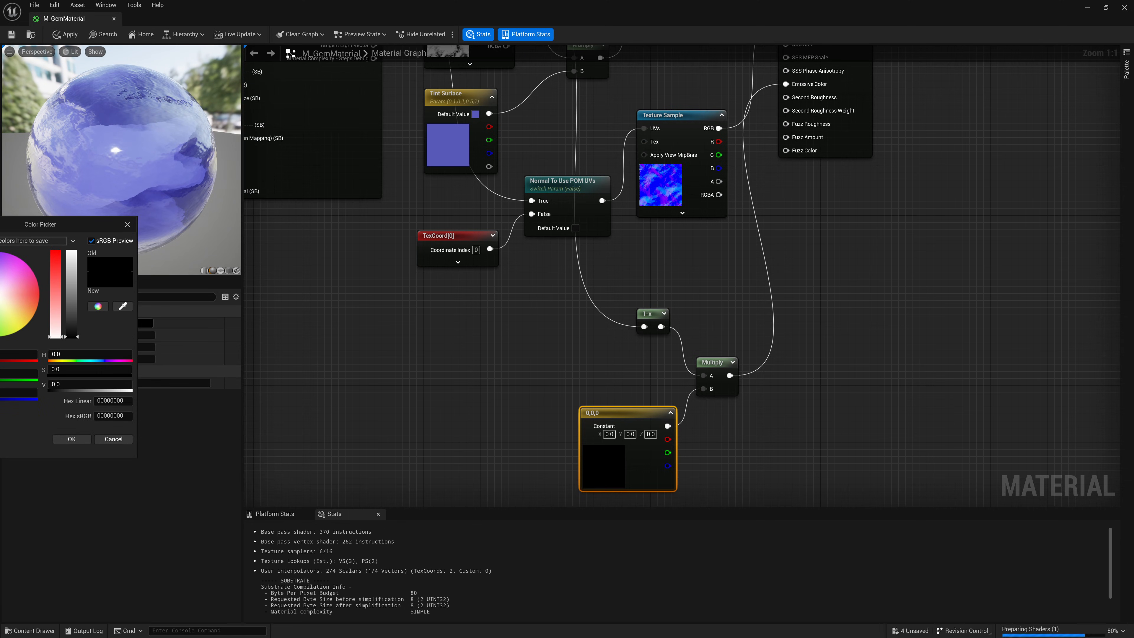
left_click_drag(77, 231, 510, 221)
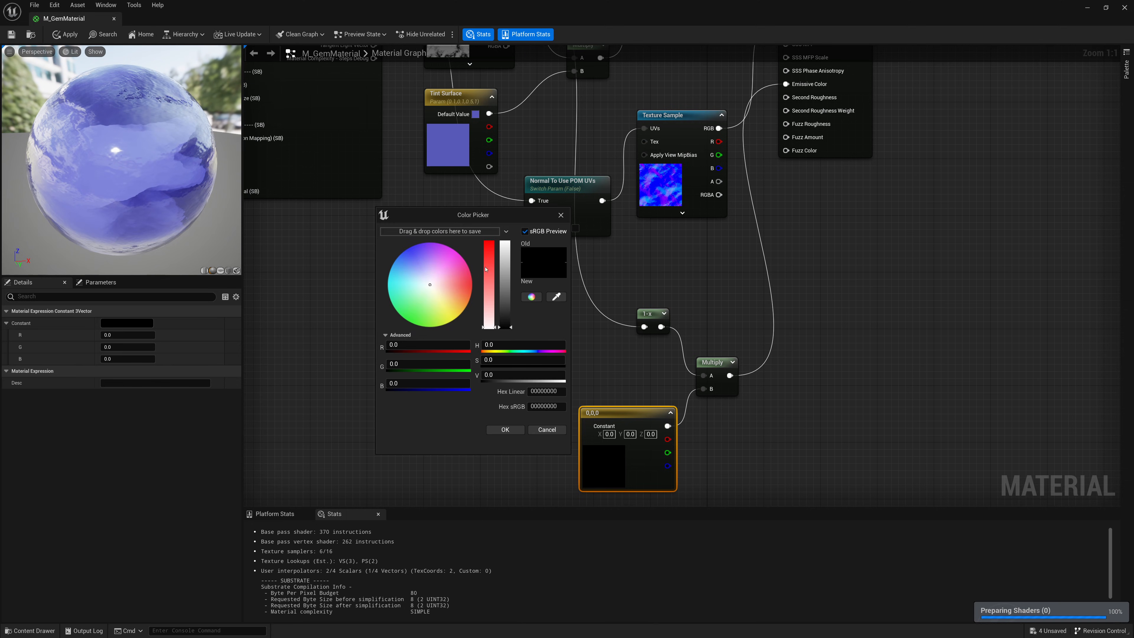
mouse_move(487, 267)
left_mouse_down()
mouse_move(486, 252)
mouse_move(485, 264)
left_mouse_up()
left_click(473, 283)
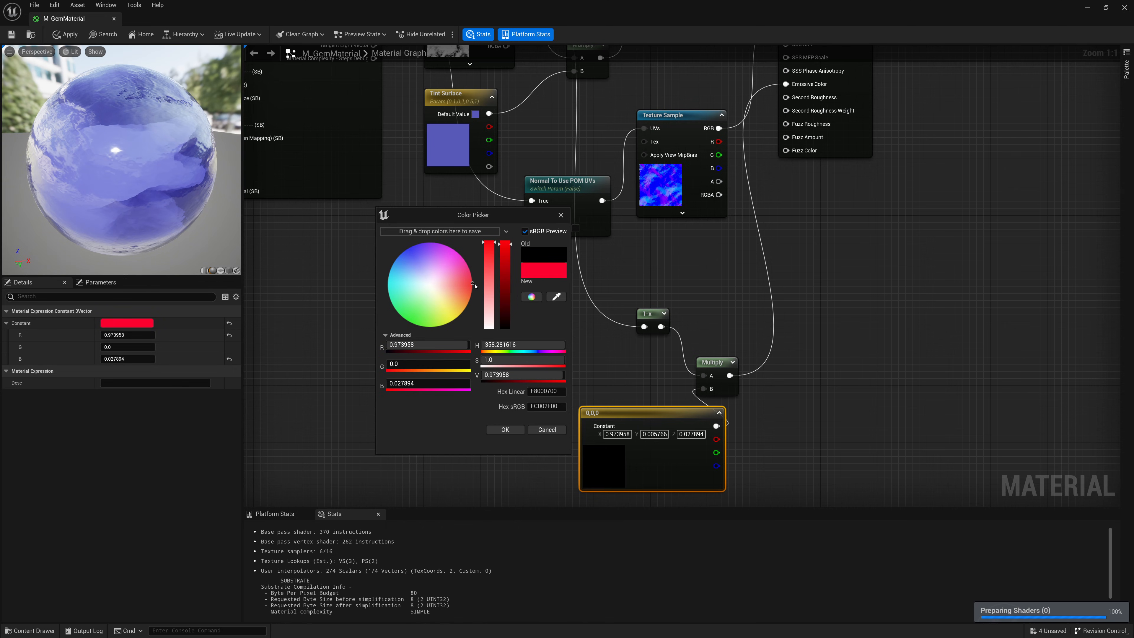
left_click(505, 429)
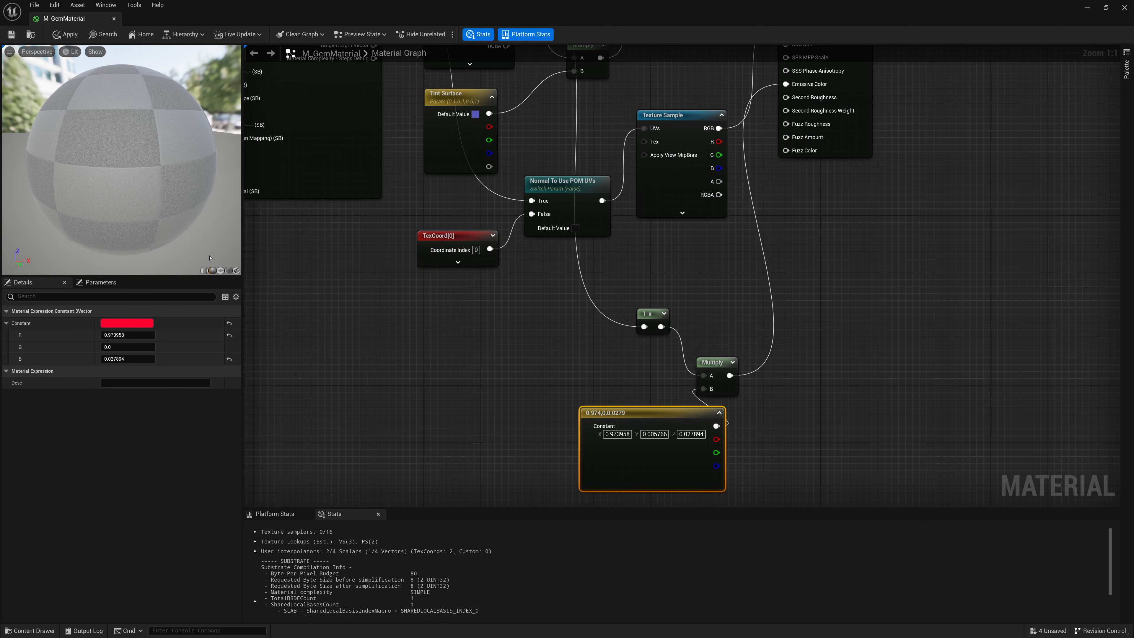
left_click_drag(191, 253, 214, 243)
left_click_drag(126, 143, 107, 142)
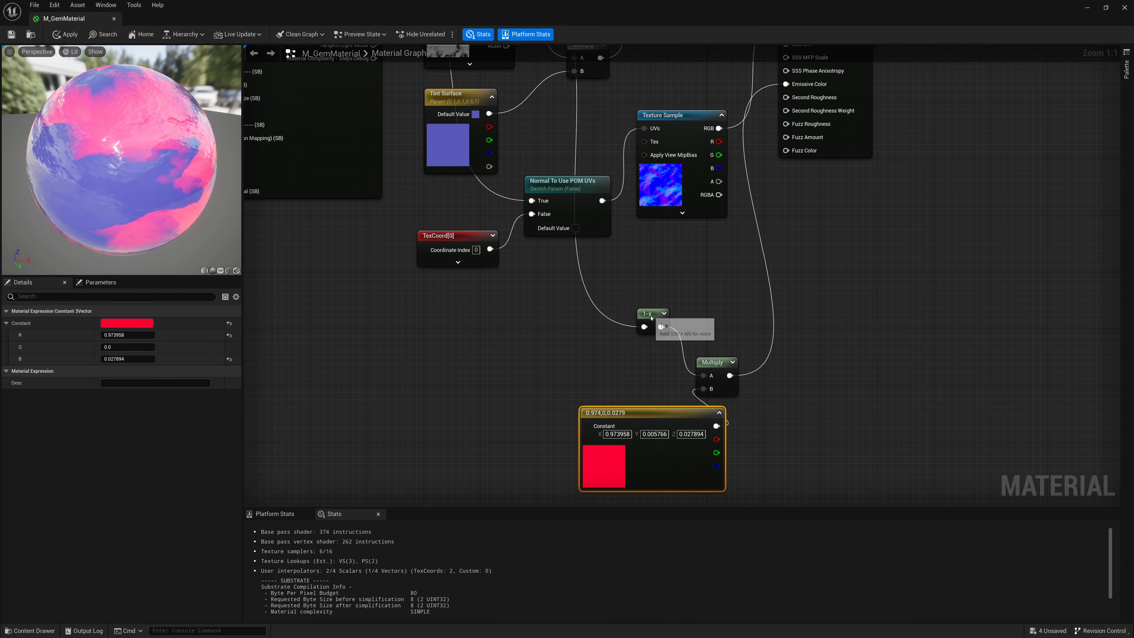
Align the OneMinus node and red constant beside the Multiply node, and add a CheapContrast node to their left.
left_click_drag(647, 313, 641, 363)
left_click_drag(682, 415, 634, 419)
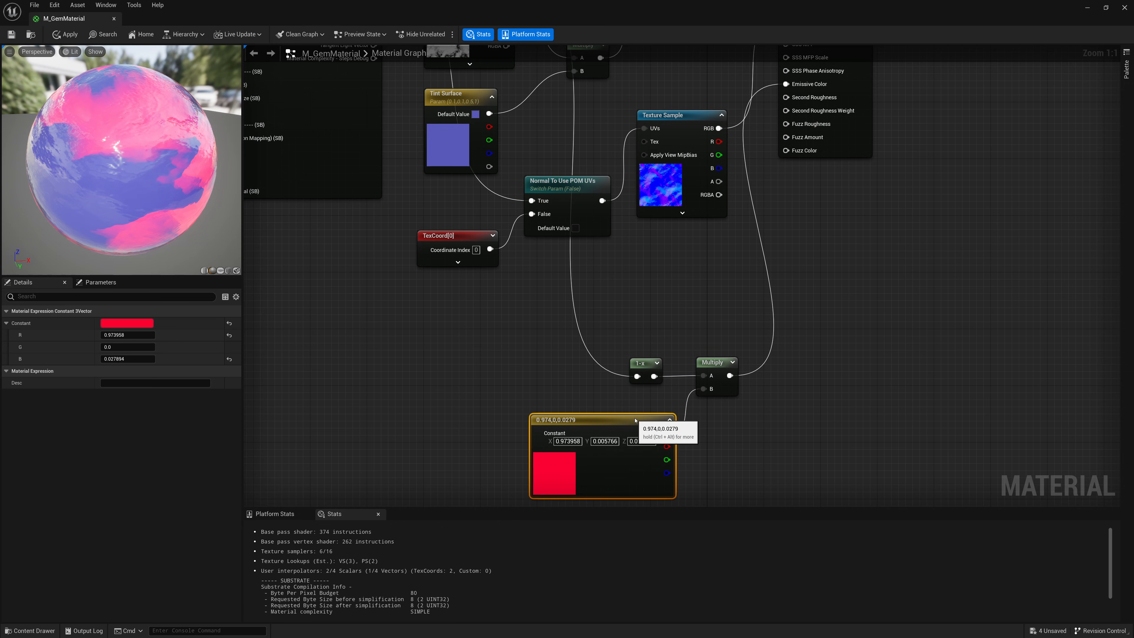
right_click(623, 306)
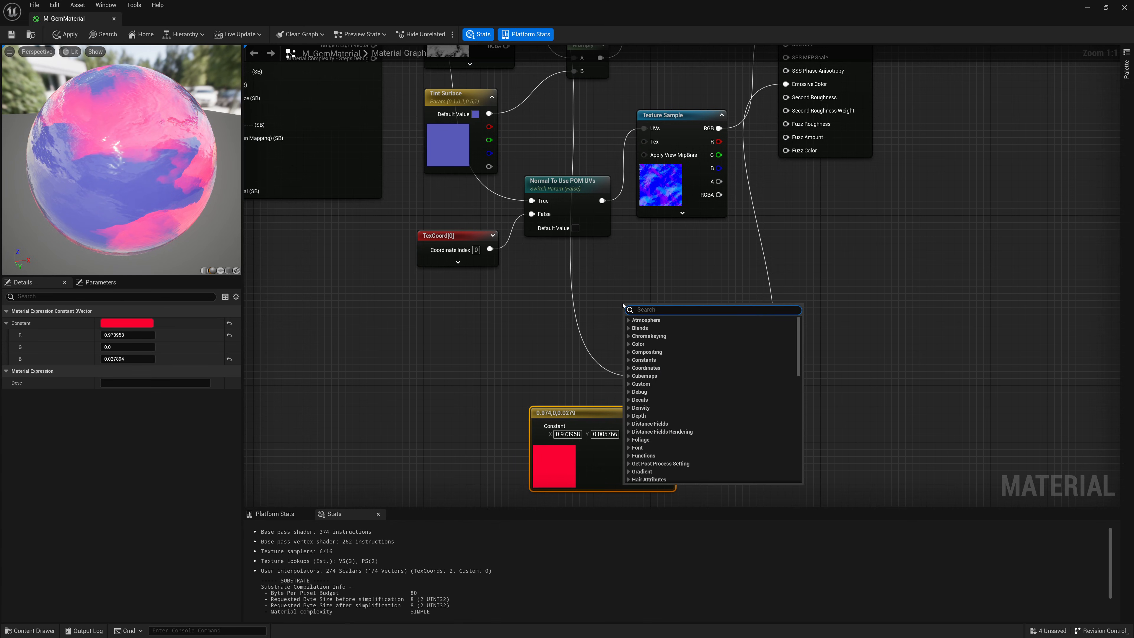
type("cheap")
key("Return")
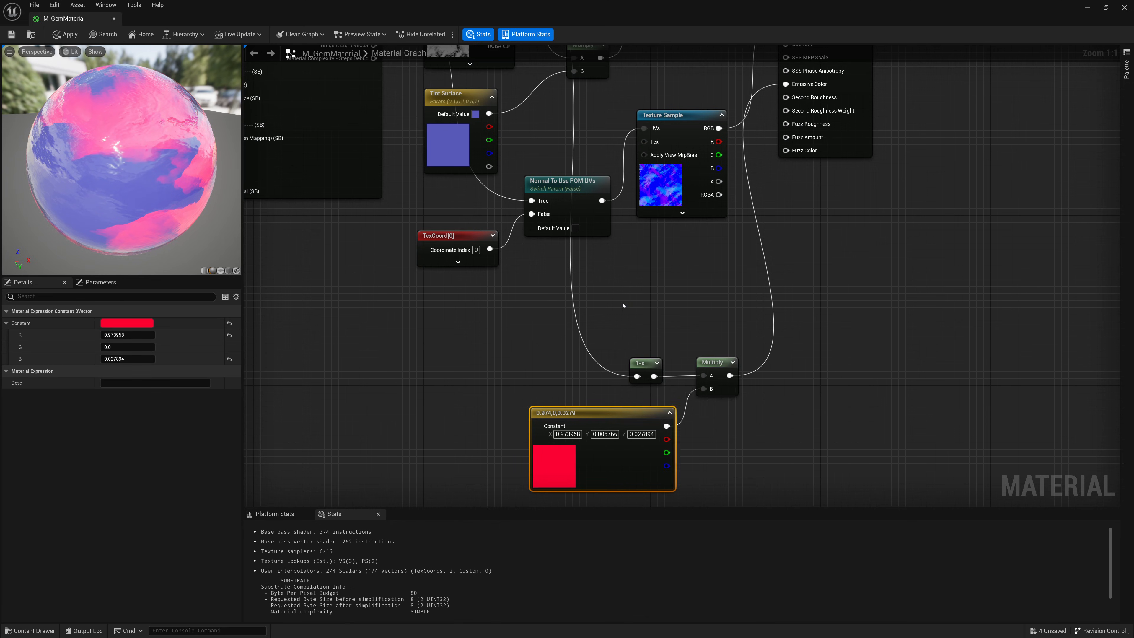
left_click_drag(515, 332, 514, 340)
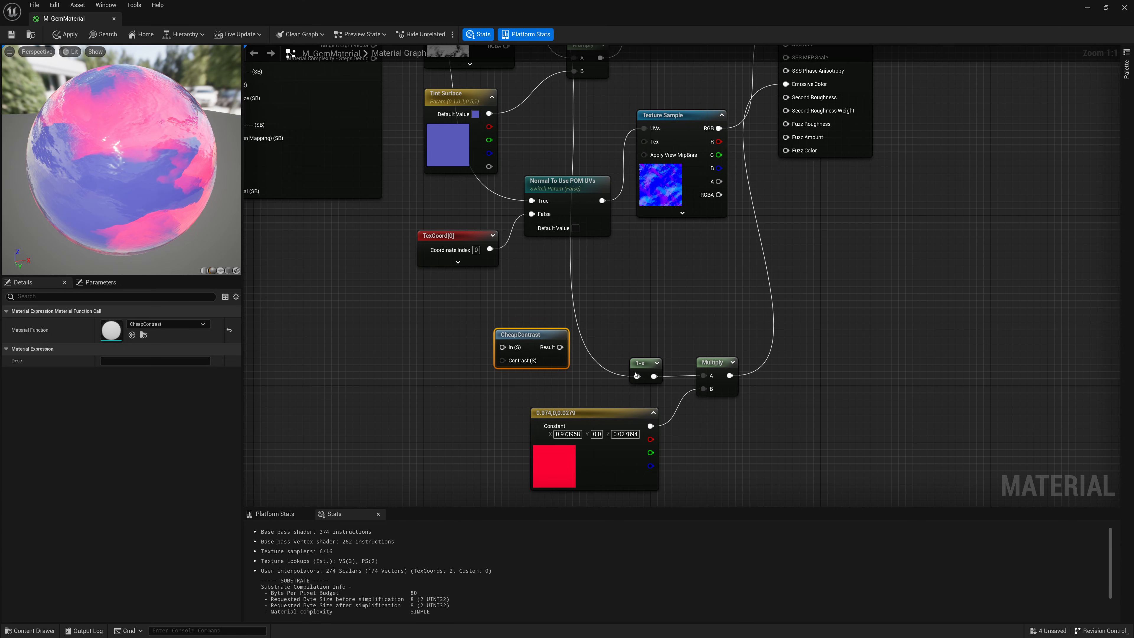
Insert CheapContrast between the OneMinus output and the Multiply node's A input, and arrange the nodes with the red constant below.
left_click_drag(637, 377, 560, 348)
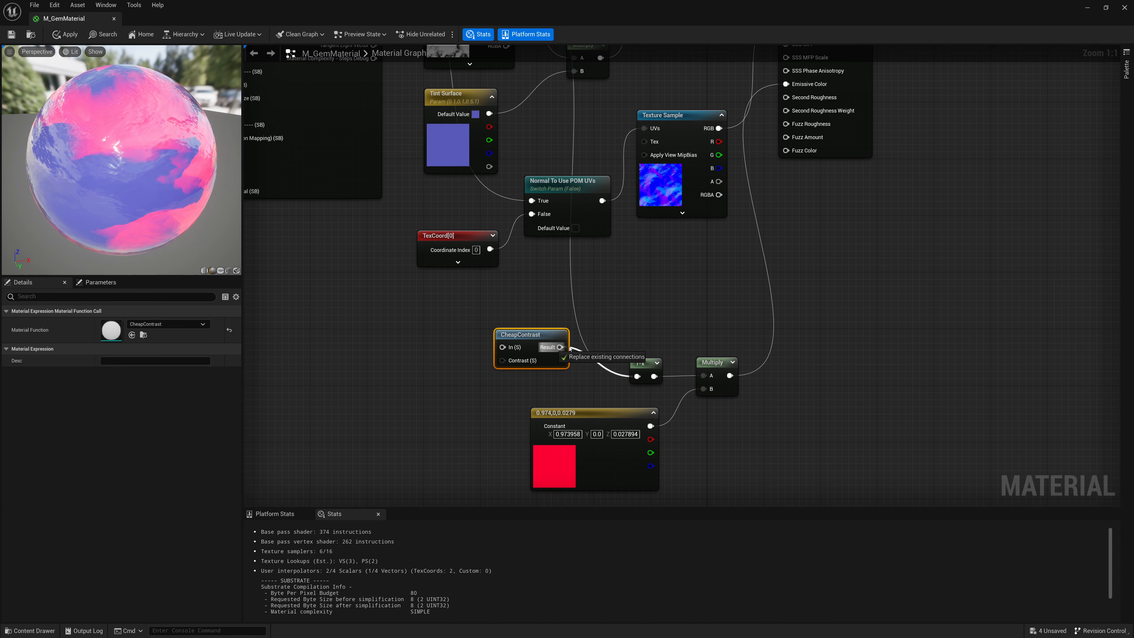
left_click_drag(640, 362, 571, 363)
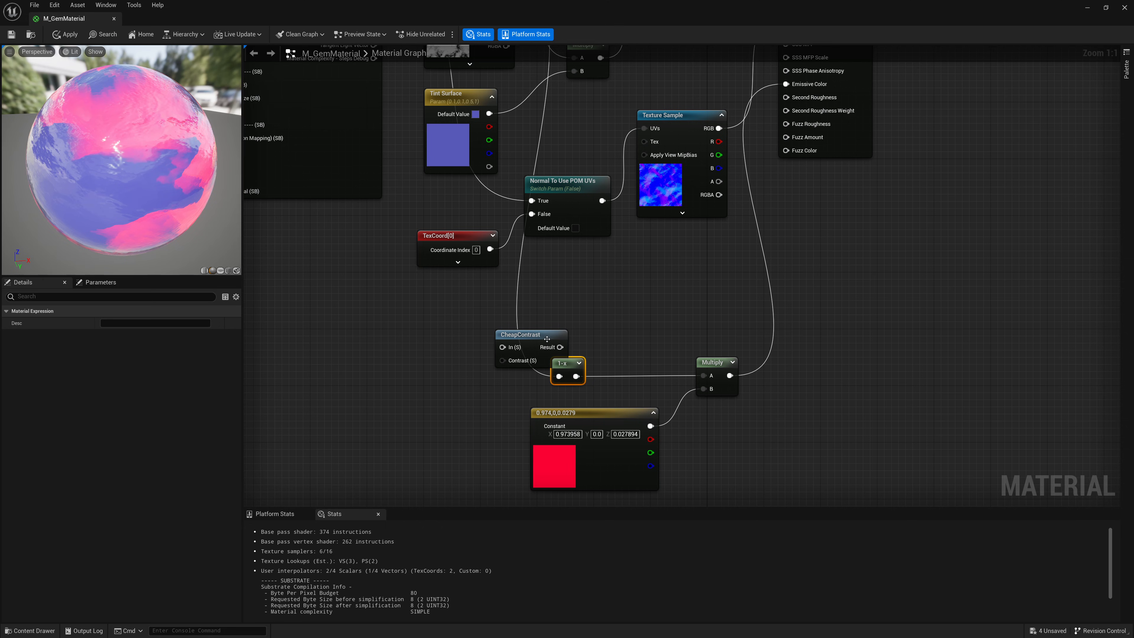
left_click_drag(504, 352, 704, 377)
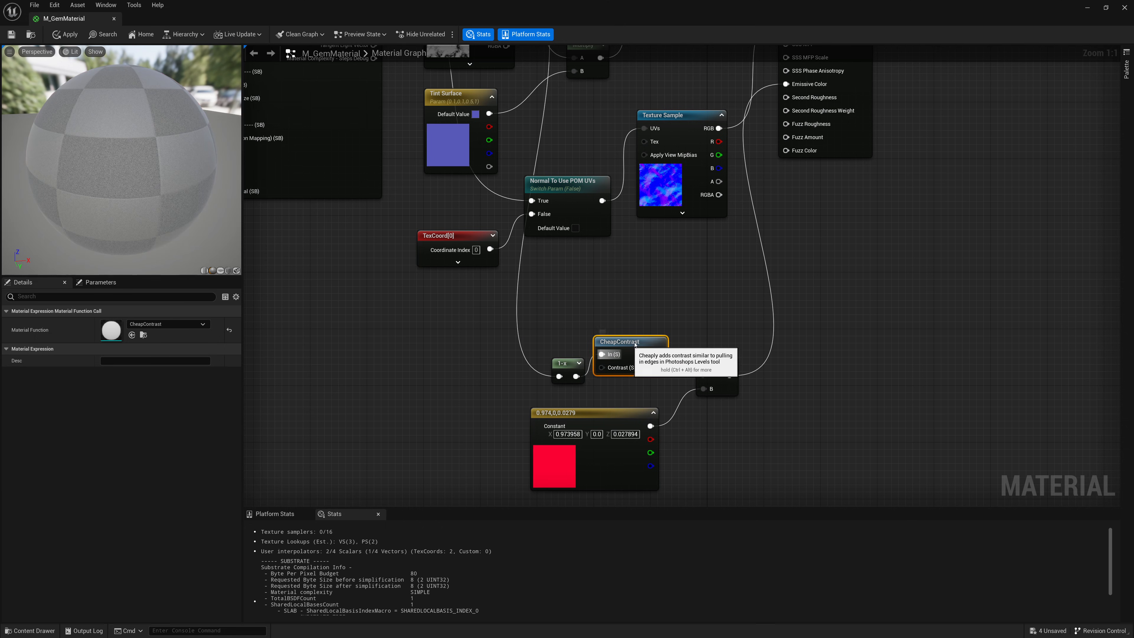
left_click_drag(629, 341, 637, 363)
left_click_drag(622, 412, 685, 439)
right_click_drag(620, 413, 633, 304)
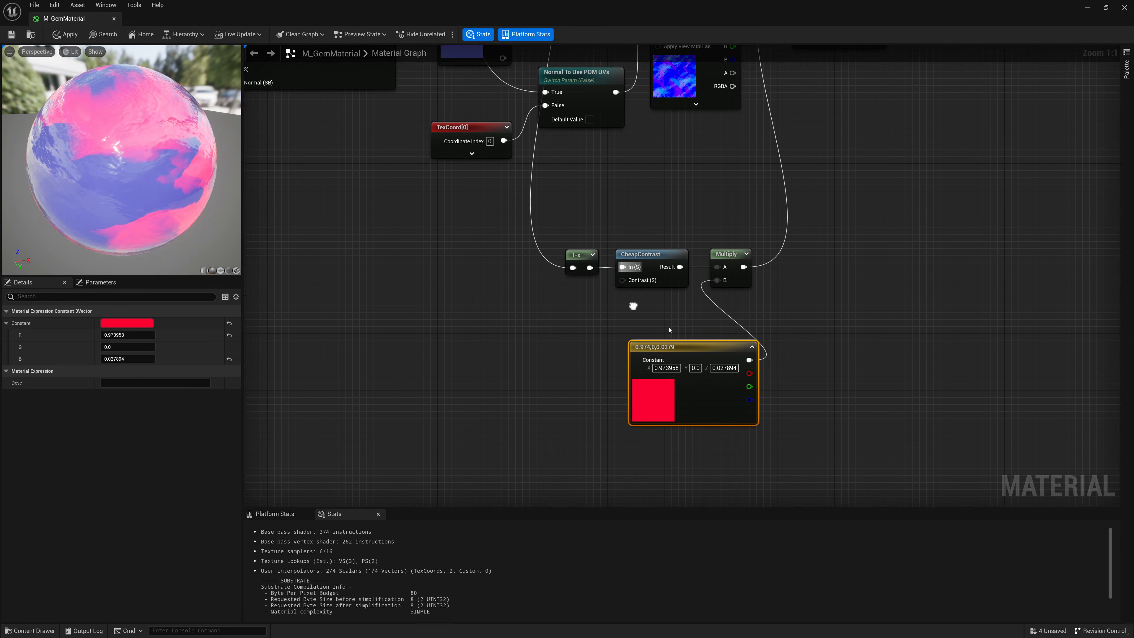
left_click_drag(675, 346, 596, 348)
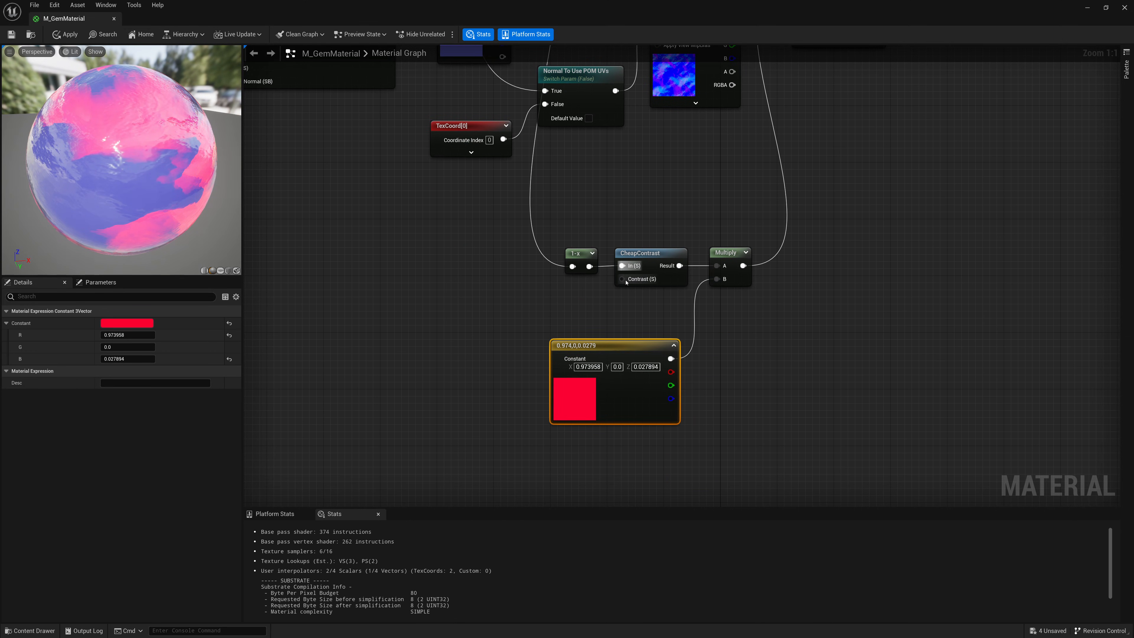
Add a Constant feeding CheapContrast's Contrast input and set its value to 0.1.
left_click_drag(621, 279, 518, 308)
type("const")
key("Return")
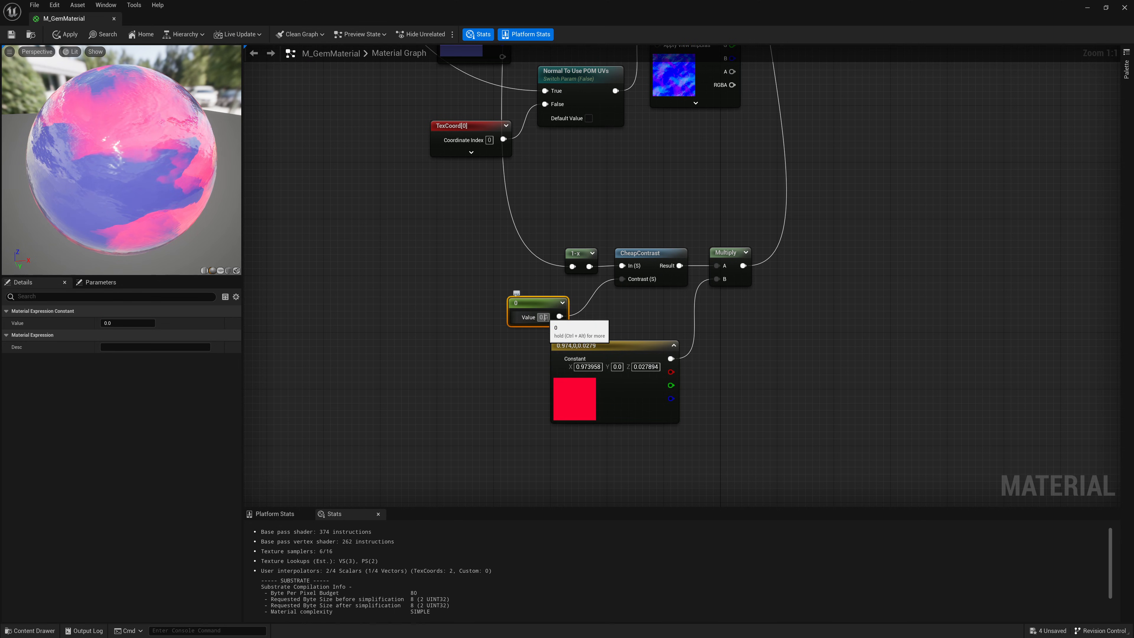
left_click(544, 317)
type("0.1")
key("Return")
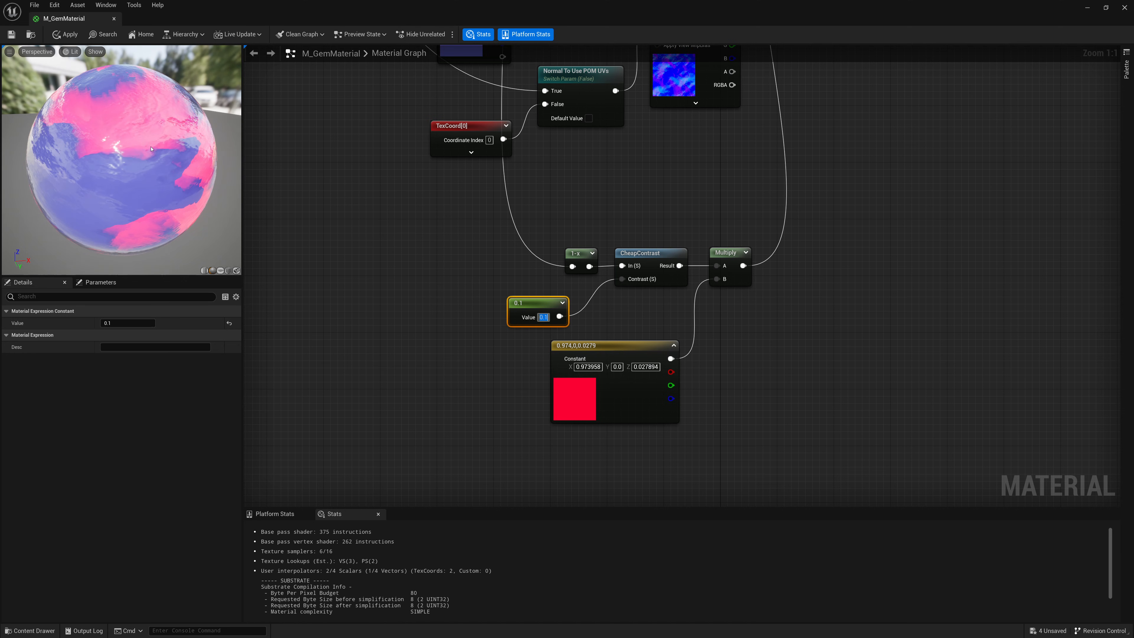
Convert the 0.1 constant feeding CheapContrast into a parameter named Glow Contrast.
right_click(552, 316)
left_click(563, 317)
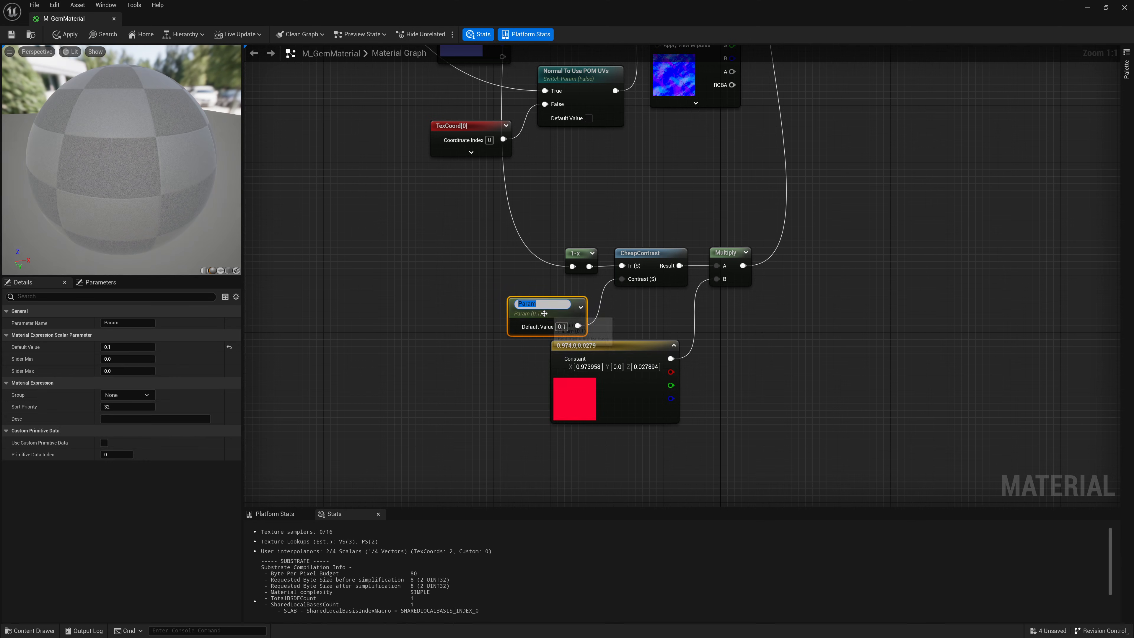
type("Glow Contras")
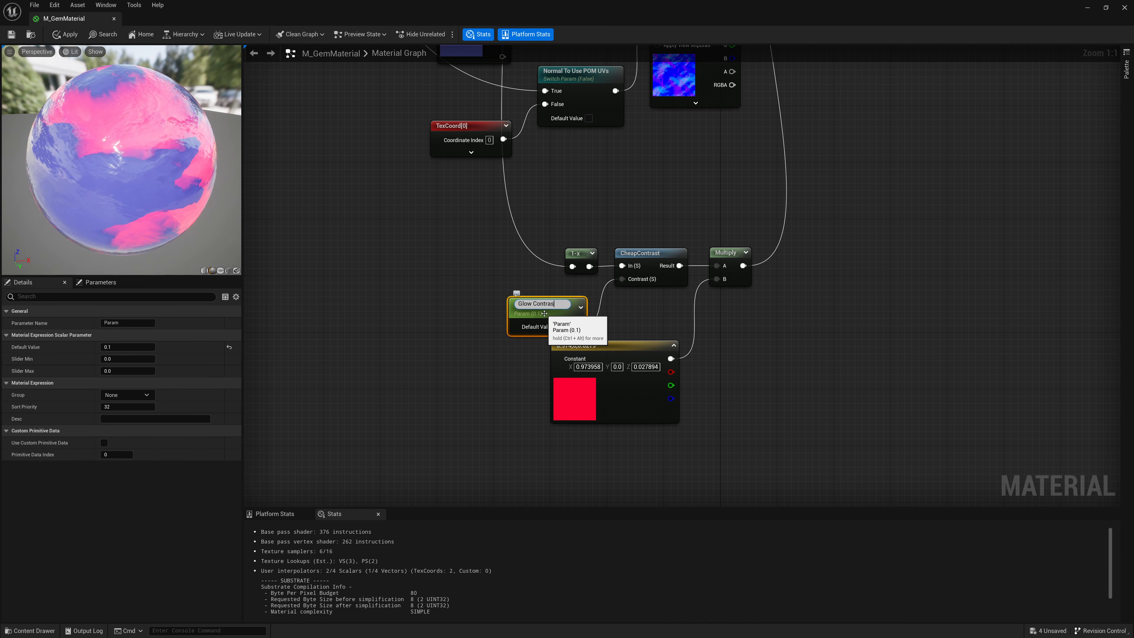
type("t")
key("Return")
Convert the red Constant3Vector into a vector parameter named Glow Color.
right_click(615, 347)
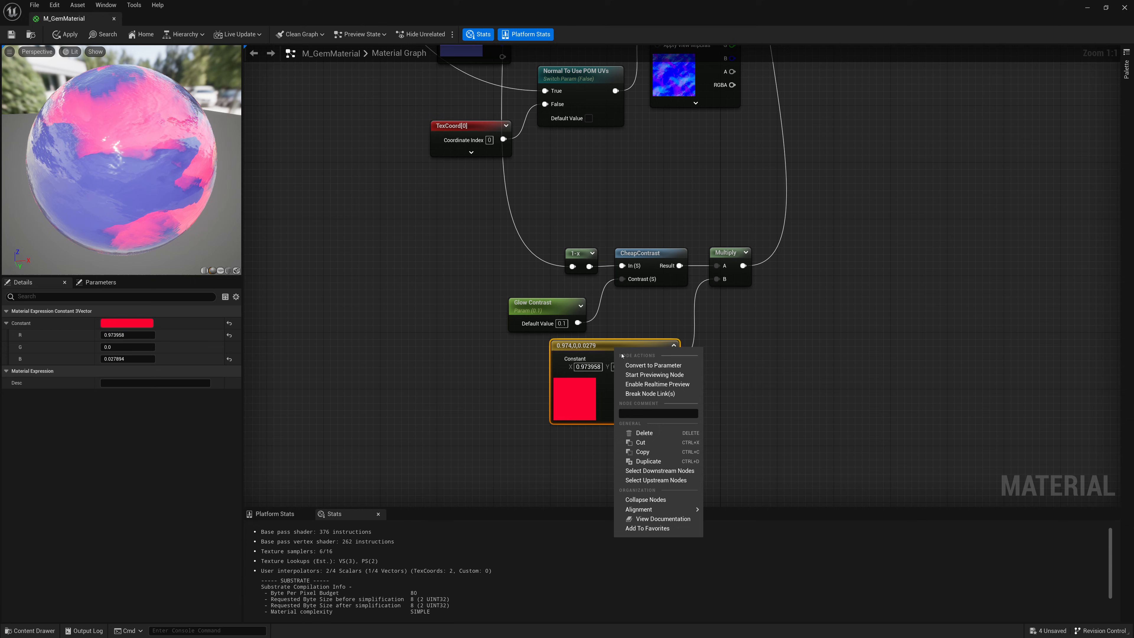
left_click(636, 365)
type("Glow Colo")
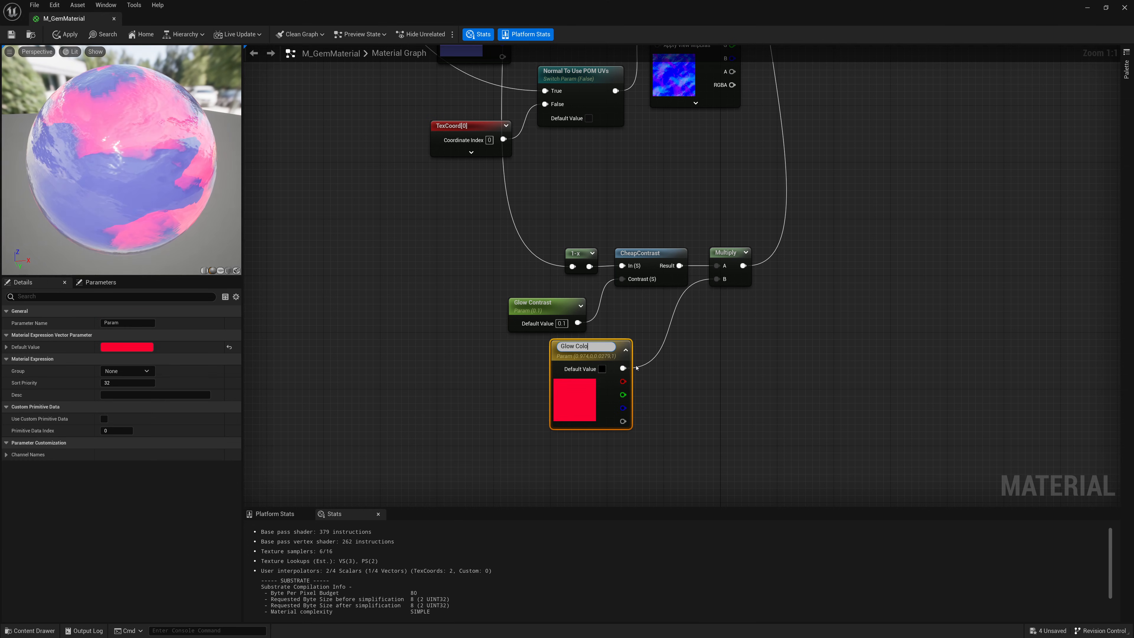
type("r")
key("Return")
Save M_GemMaterial, return to the level editor and open the M_GemMaterial_Inst material instance.
left_click(447, 268)
left_click(11, 34)
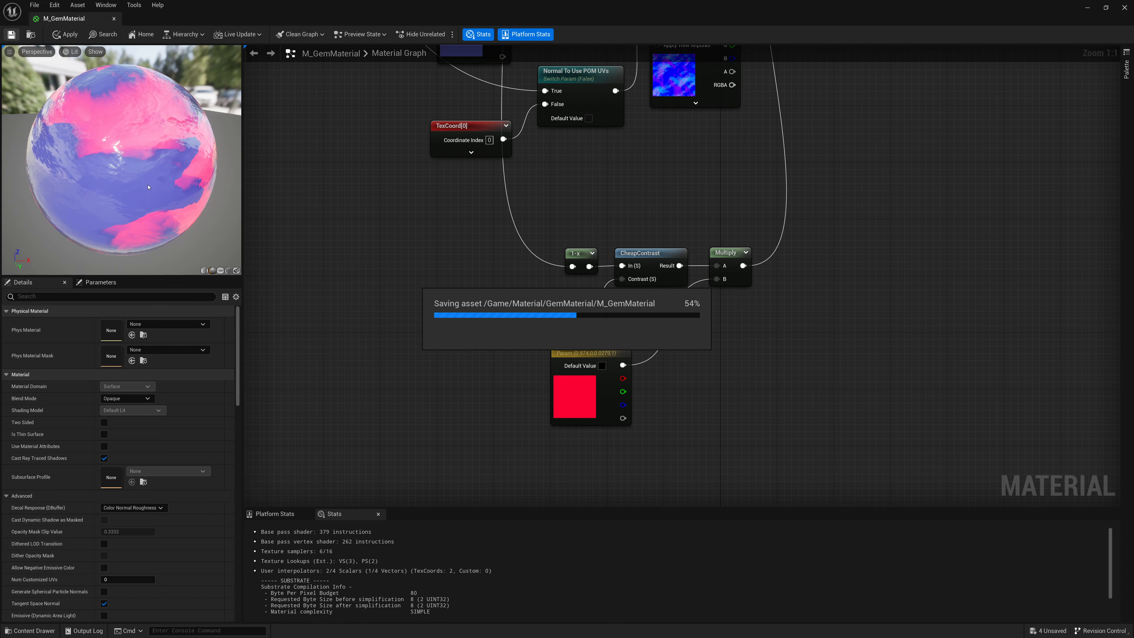
left_click(1088, 8)
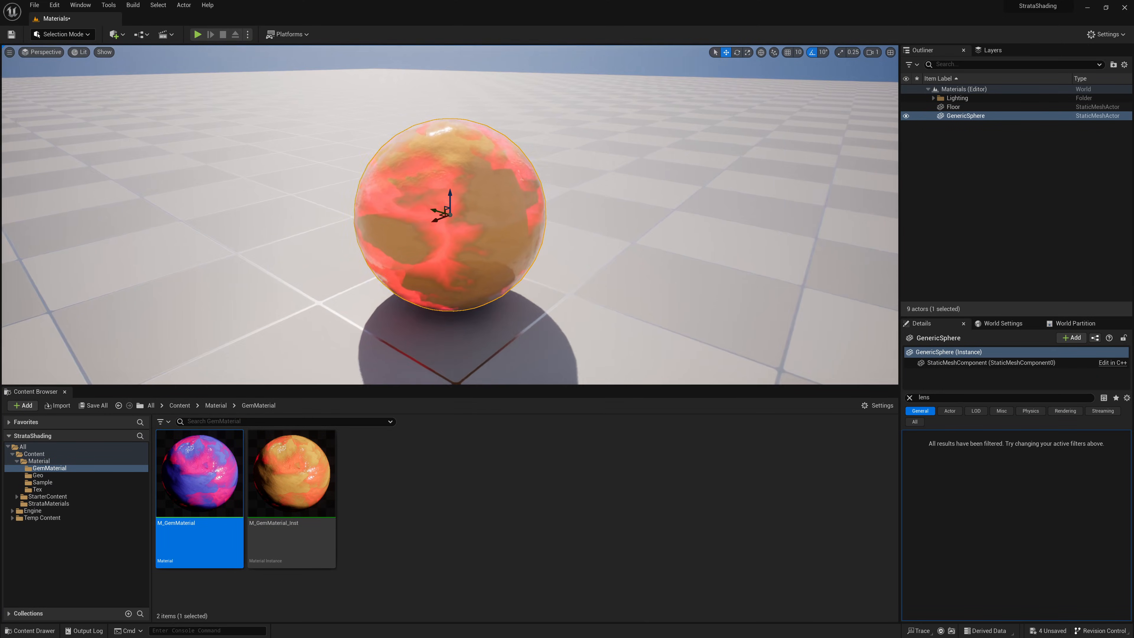
left_click(314, 507)
double_click(313, 507)
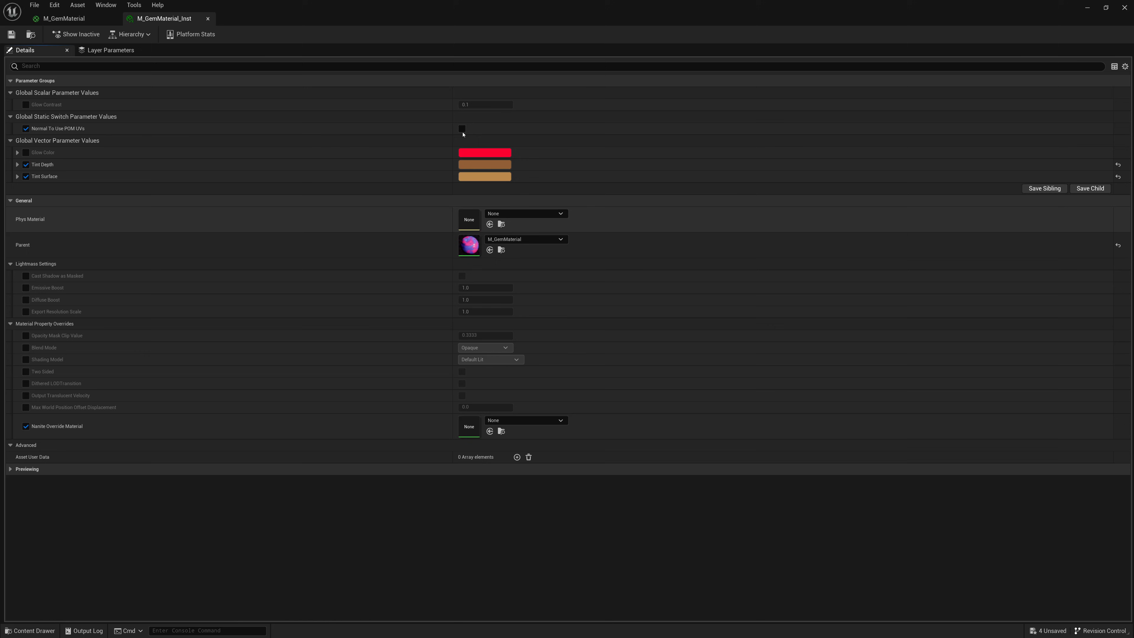
Shrink the material instance window to reveal the sphere, then override Glow Color with light blue, hex sRGB 45B0FCFF.
double_click(407, 12)
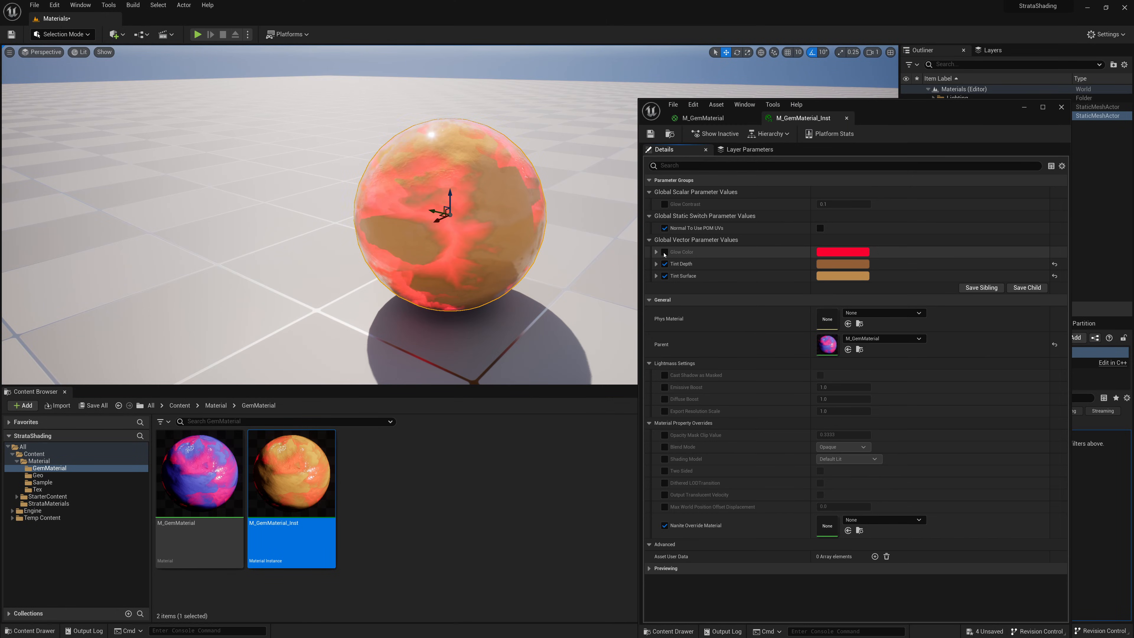
left_click(664, 252)
left_click(829, 253)
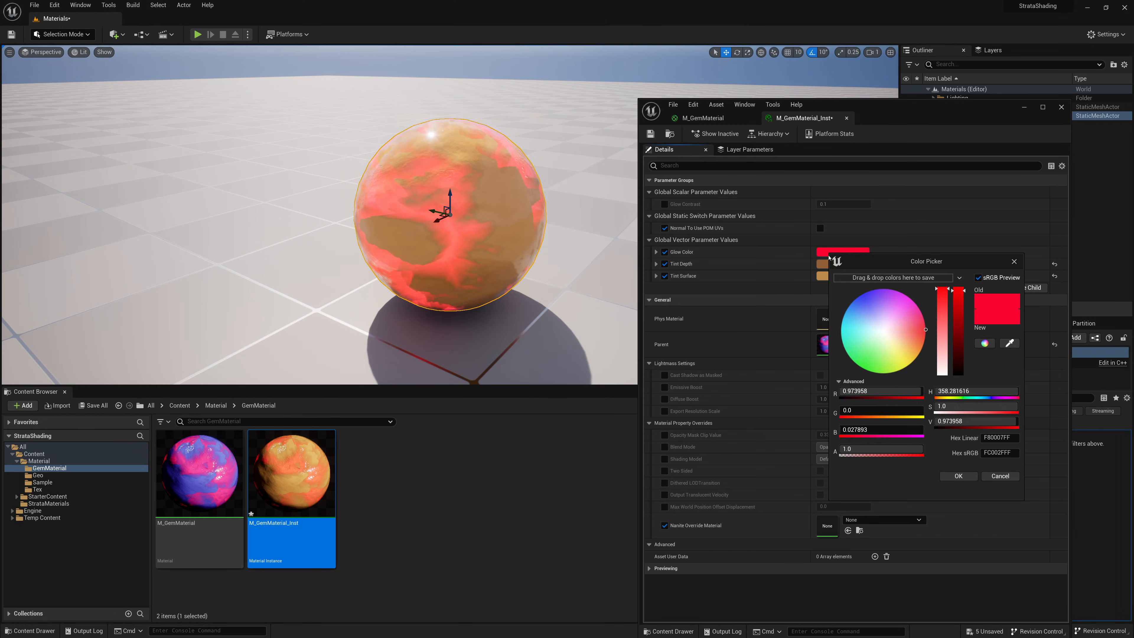
left_click_drag(892, 324, 851, 308)
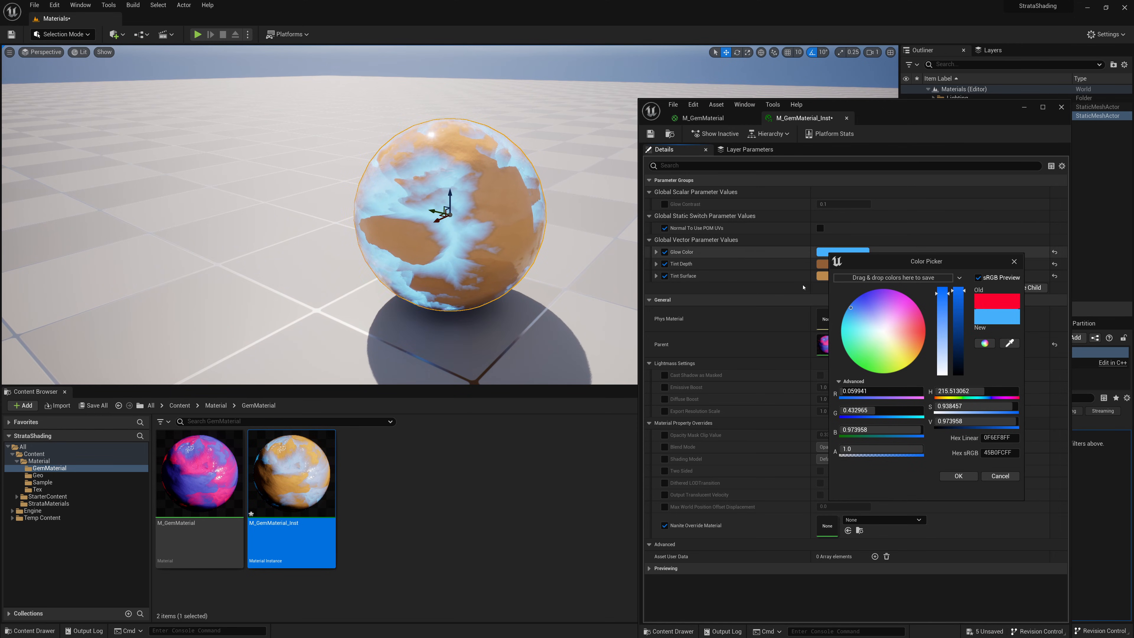
left_click(955, 475)
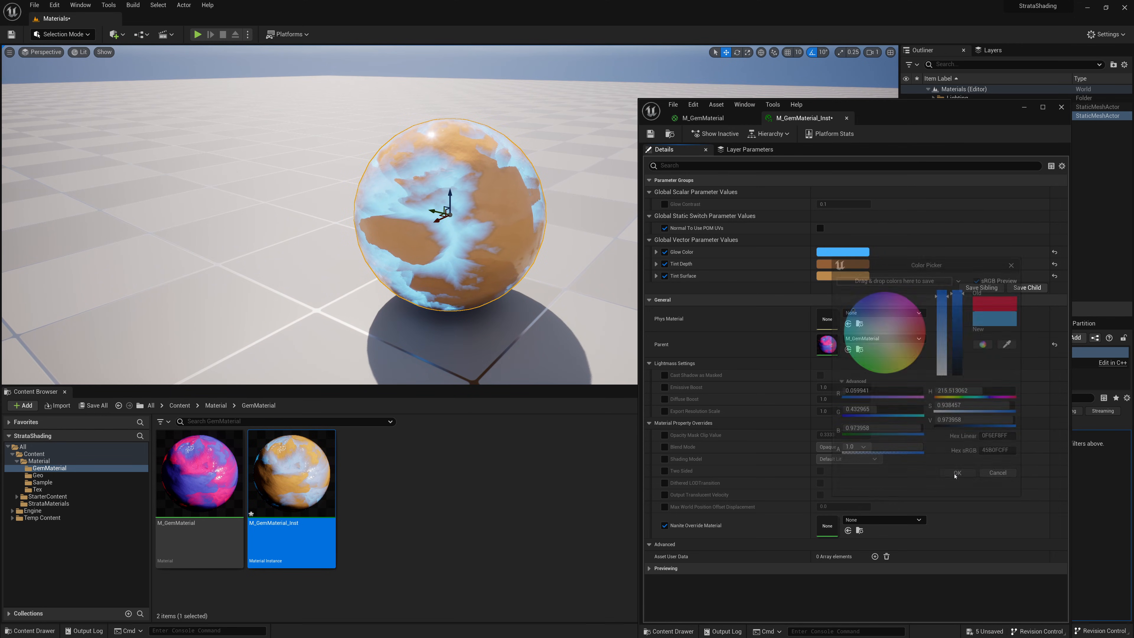
Override Glow Contrast with about -0.07 and darken the blue Glow Color to a value of about 0.675.
left_click(665, 204)
mouse_move(849, 206)
left_mouse_down()
mouse_move(875, 207)
mouse_move(835, 207)
left_mouse_up()
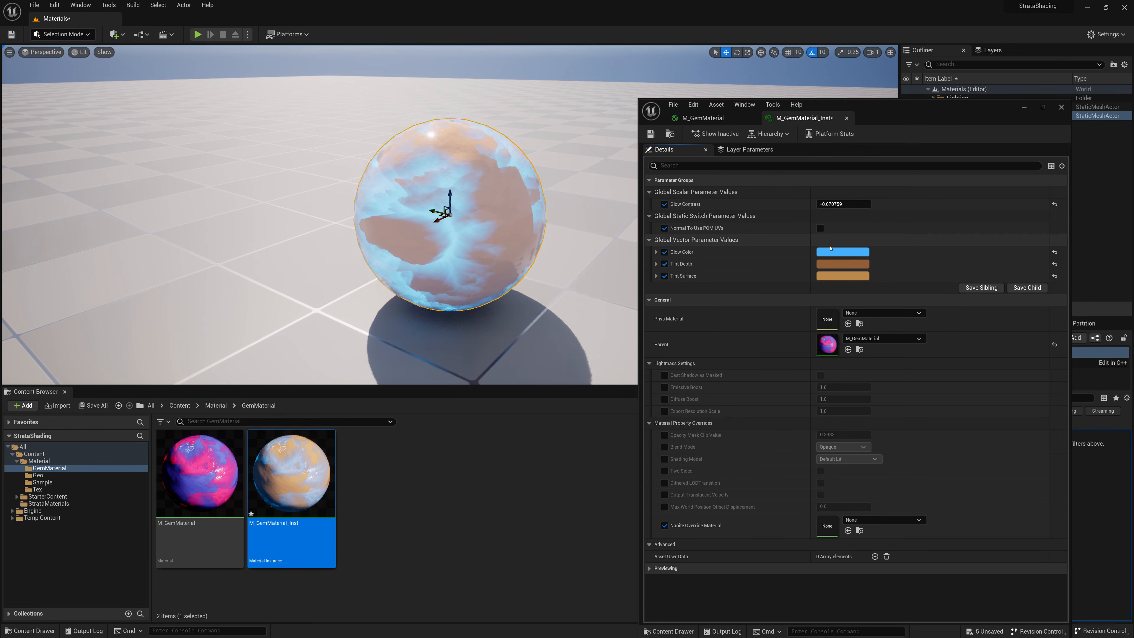
left_click(831, 250)
mouse_move(956, 290)
left_mouse_down()
mouse_move(956, 362)
mouse_move(959, 265)
mouse_move(959, 340)
mouse_move(958, 313)
left_mouse_up()
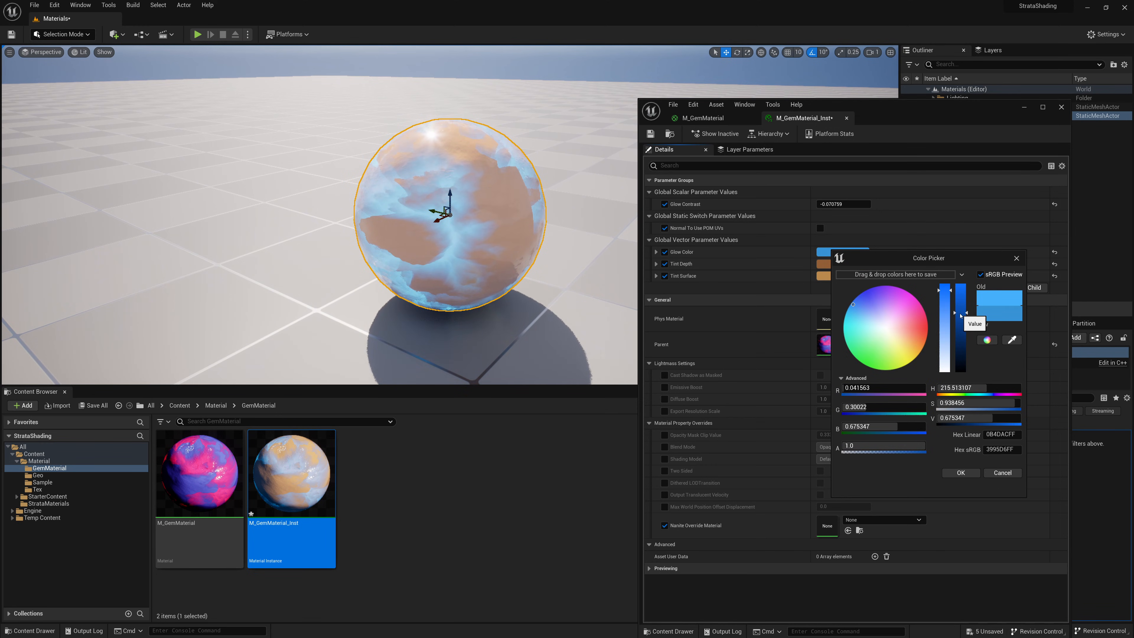
left_click(960, 472)
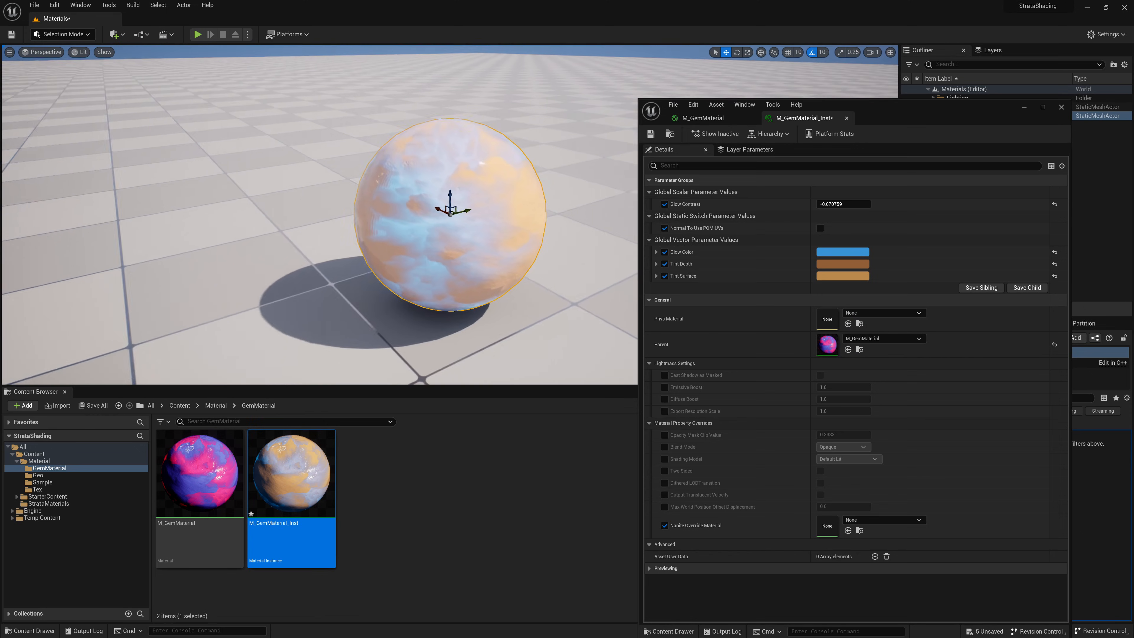
left_click_drag(401, 250, 556, 230, "alt")
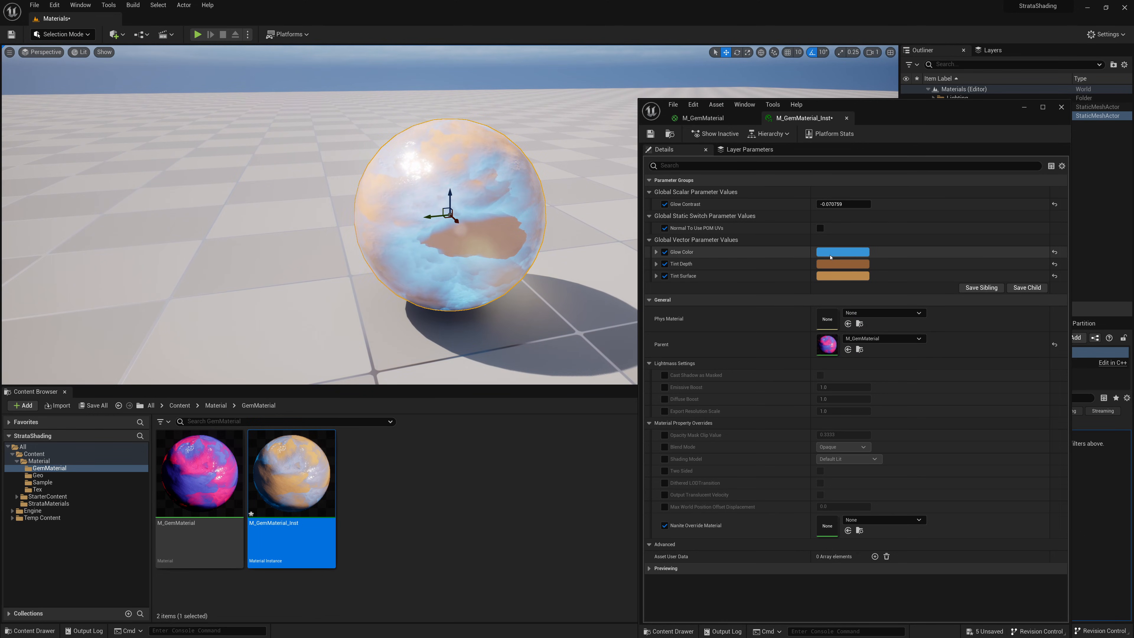
Set the instance's Glow Color to black and check the sphere from another angle.
left_click(830, 254)
left_click_drag(961, 348, 959, 385)
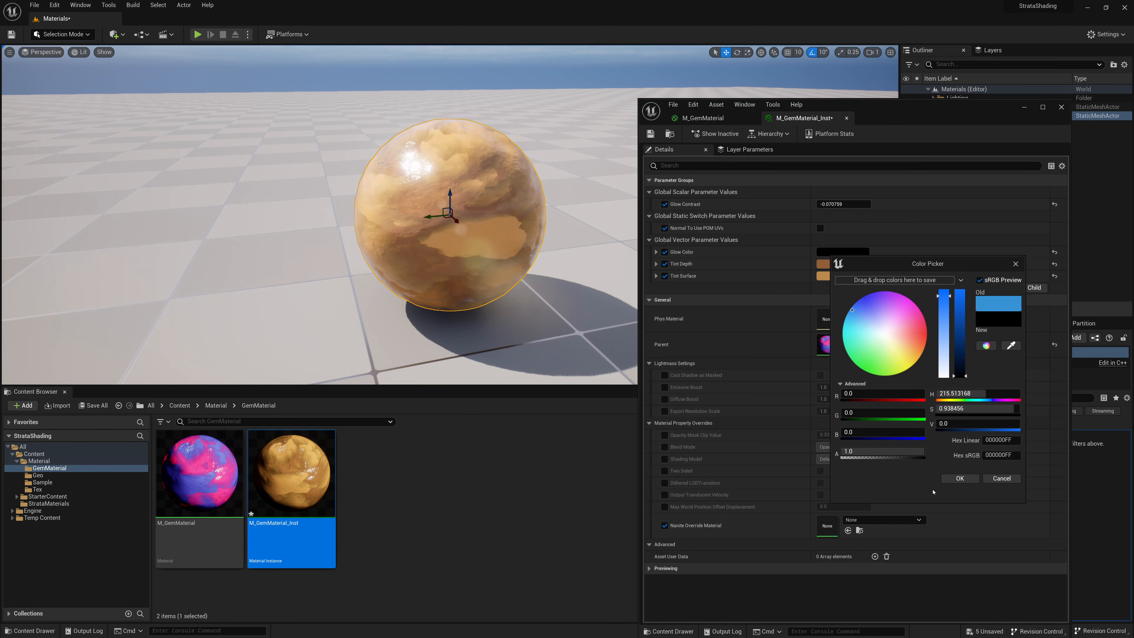
left_click(957, 479)
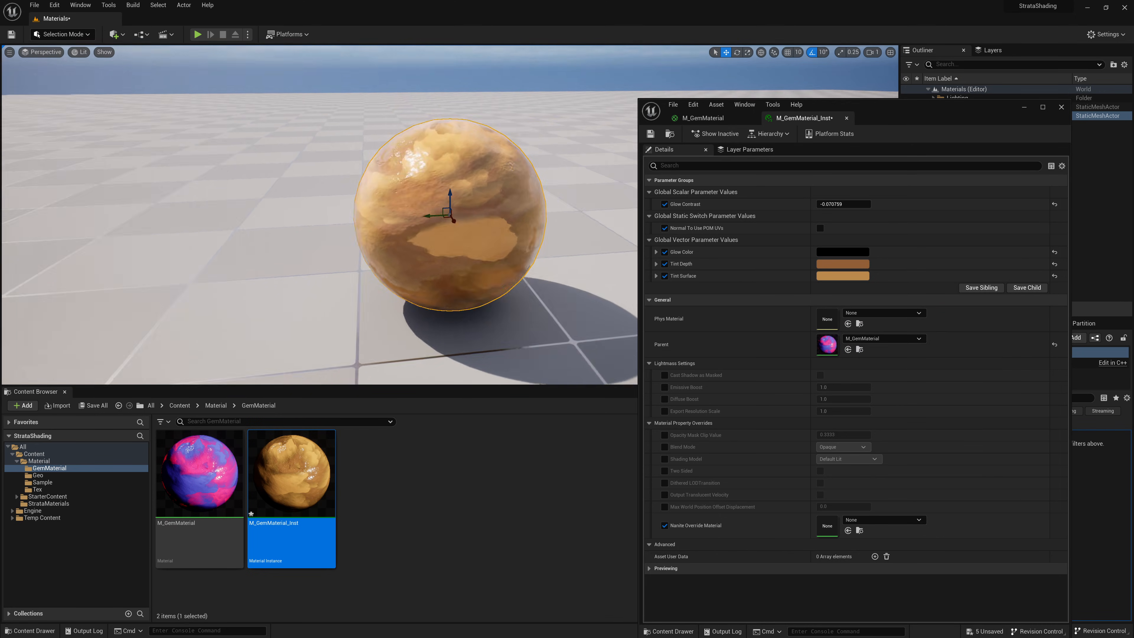
left_click_drag(450, 214, 554, 201, "alt")
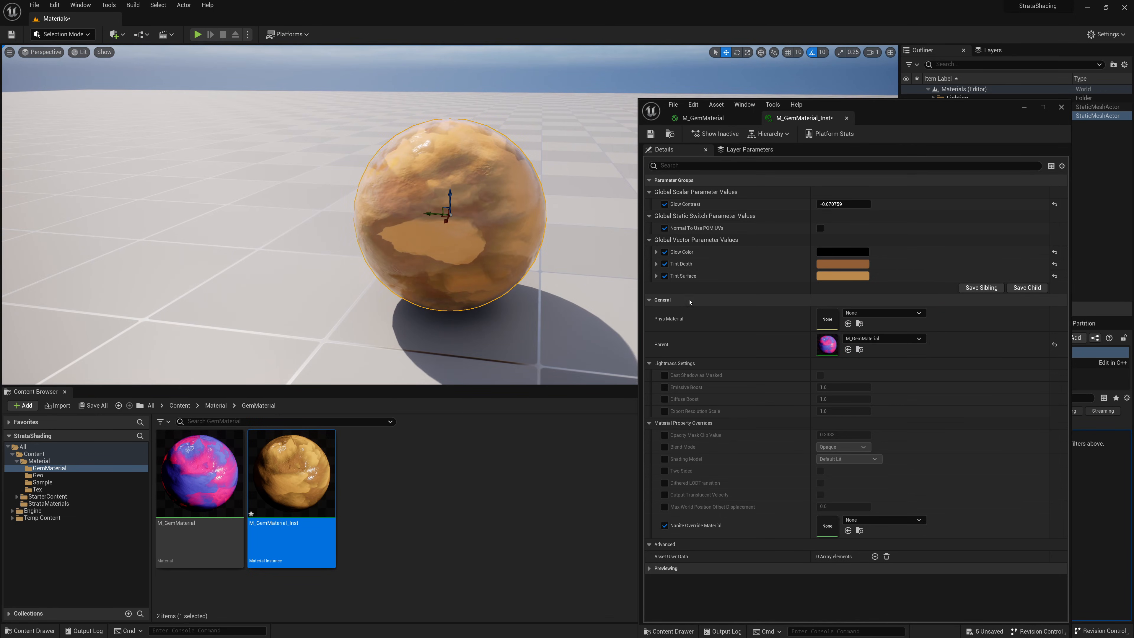
Set Glow Contrast to 0 and save the M_GemMaterial_Inst material instance.
left_click(838, 204)
type("0")
key("Return")
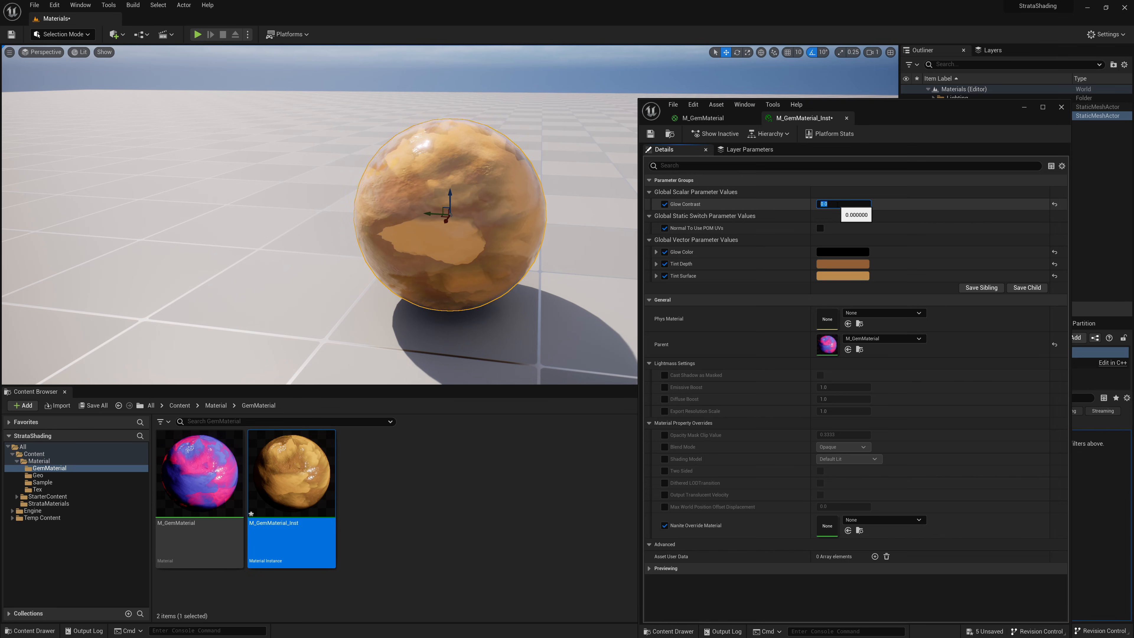
left_click(652, 134)
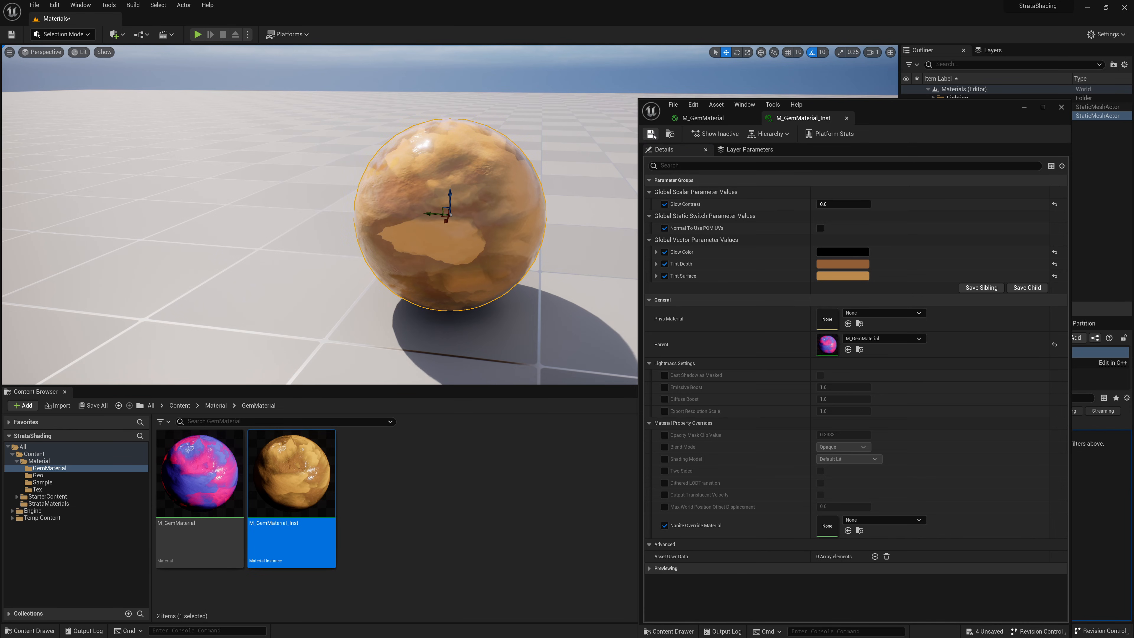
Switch to the parent M_GemMaterial graph in a maximized window.
left_click(695, 122)
double_click(846, 110)
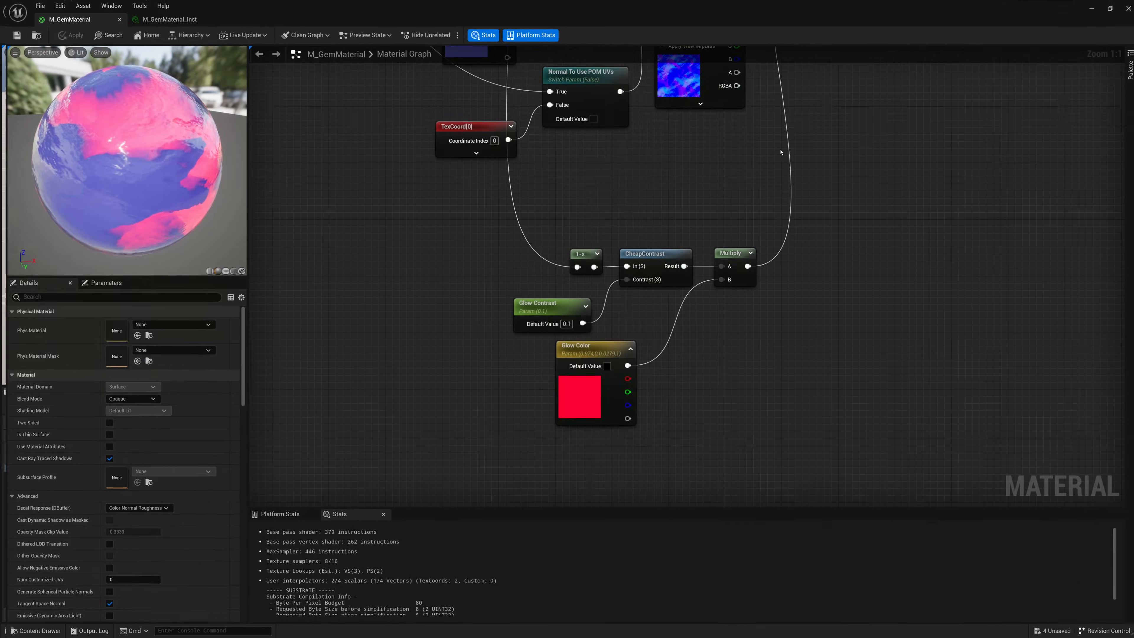
scroll(397, 321, "down", 4)
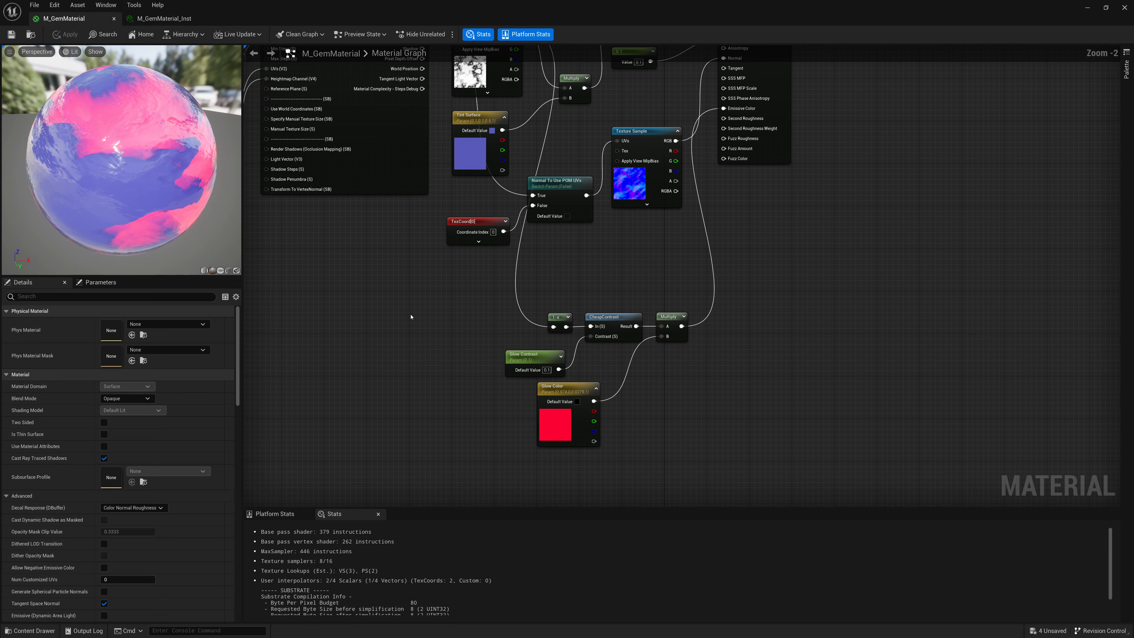
right_click_drag(526, 363, 532, 362)
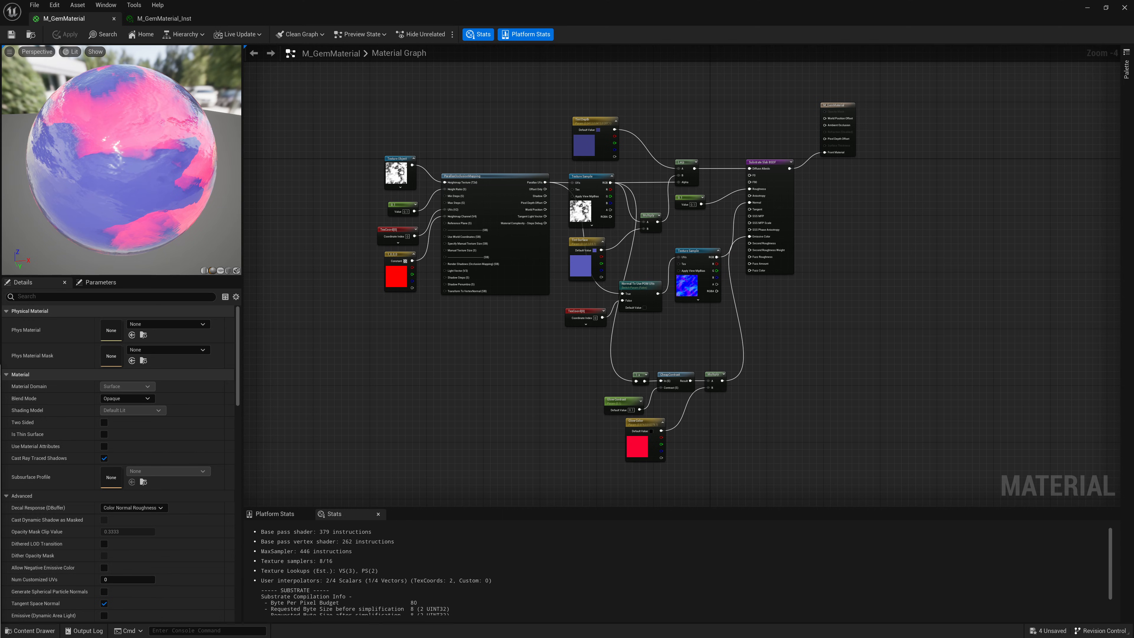
right_click_drag(403, 371, 433, 398)
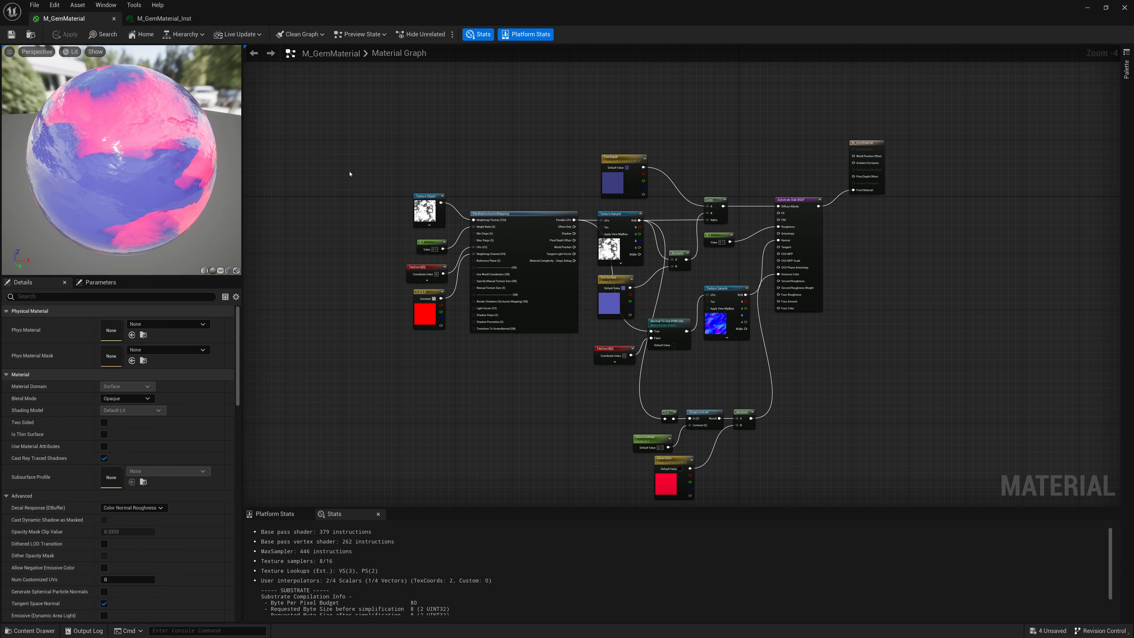
Group the parallax occlusion mapping node and its inputs in a comment titled "POM / Bump Offset" and move it away from the colour nodes.
left_click_drag(341, 168, 589, 358)
right_click(515, 197)
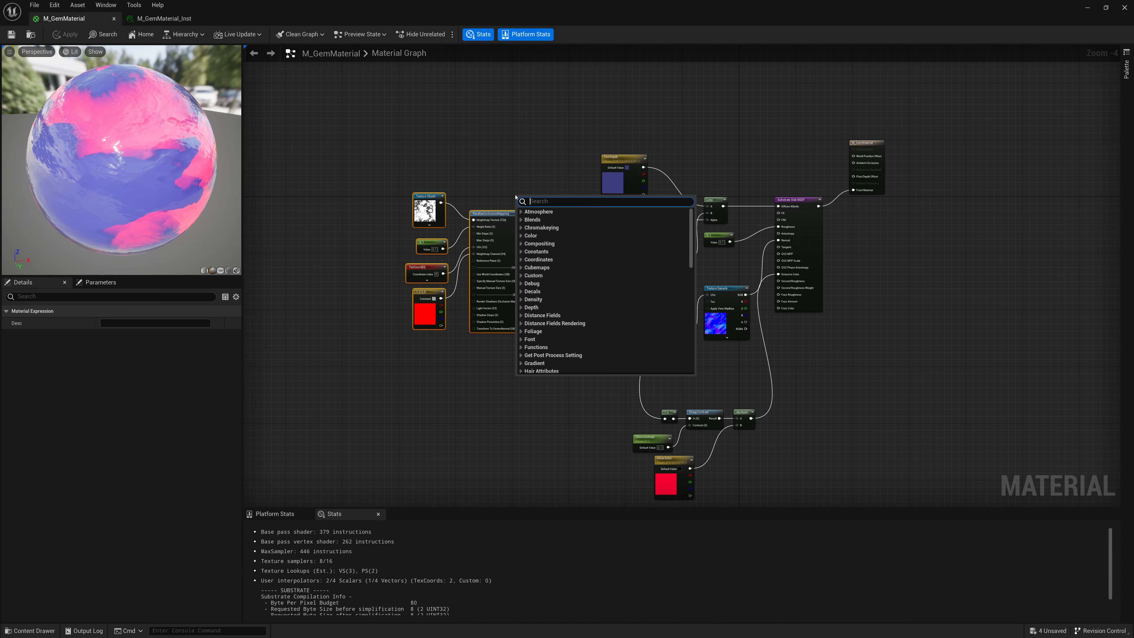
type("comme")
key("Return")
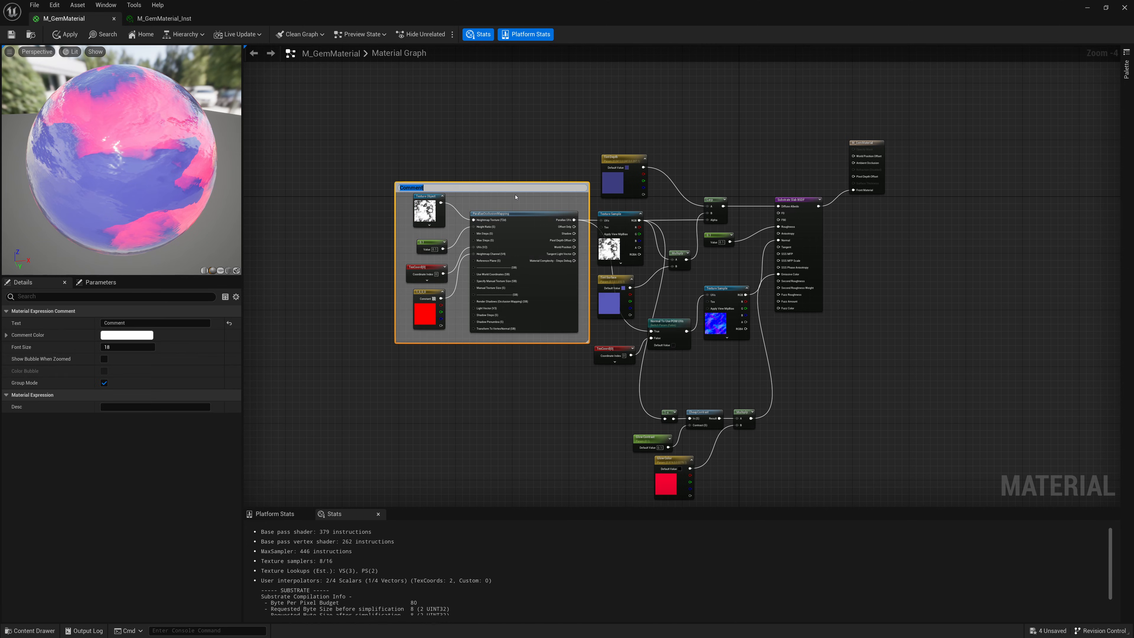
type("POM")
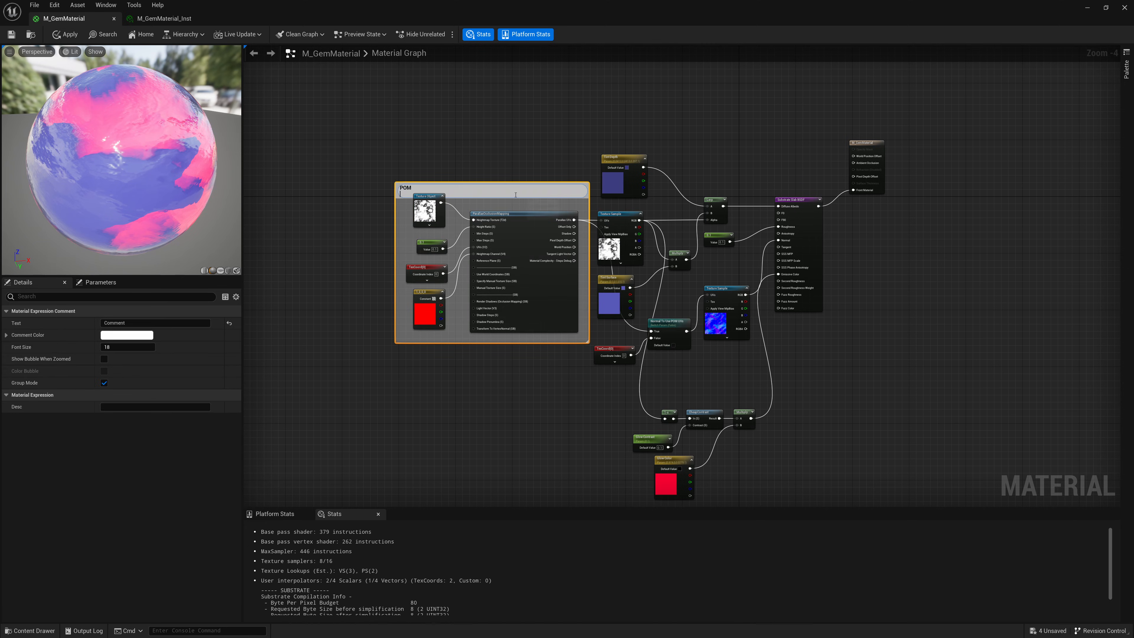
key("Return")
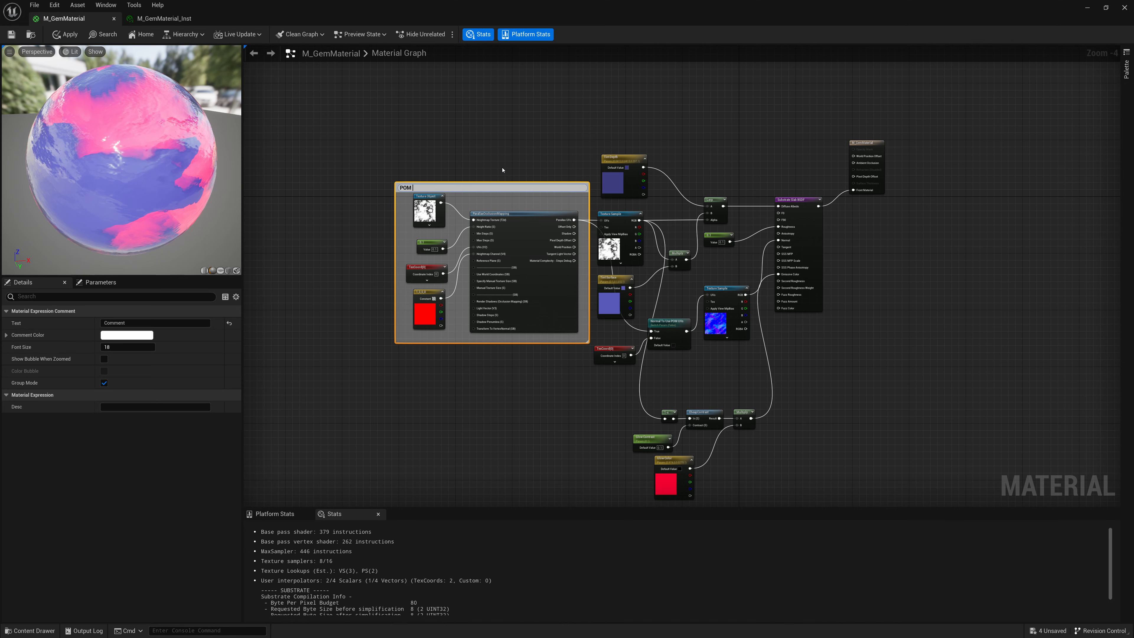
type("/ Bump Offset")
key("Return")
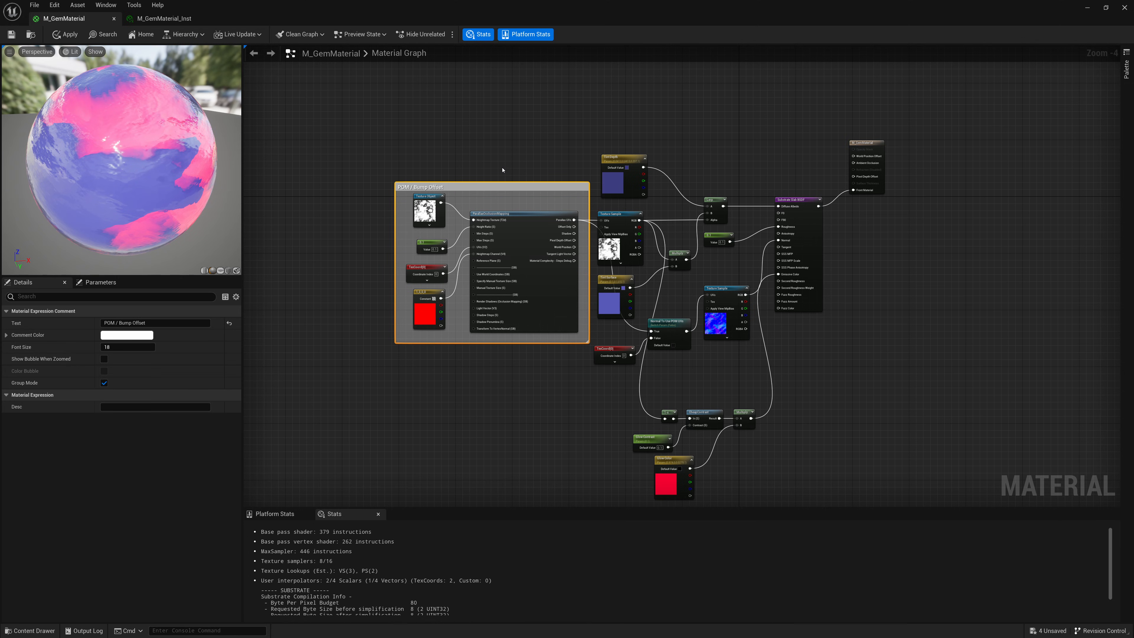
left_click_drag(536, 187, 380, 191)
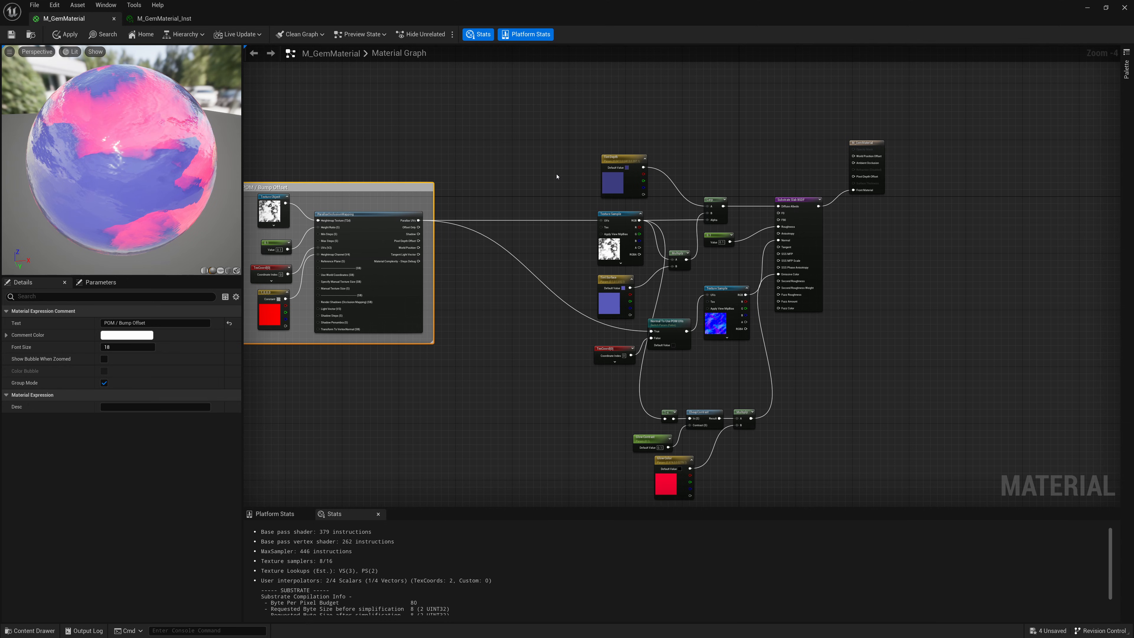
Move the two tint colours, their texture sample and the Multiply node up as a cluster, and place the Lerp node beside them.
left_click_drag(563, 131, 690, 298)
left_click_drag(624, 181, 578, 126)
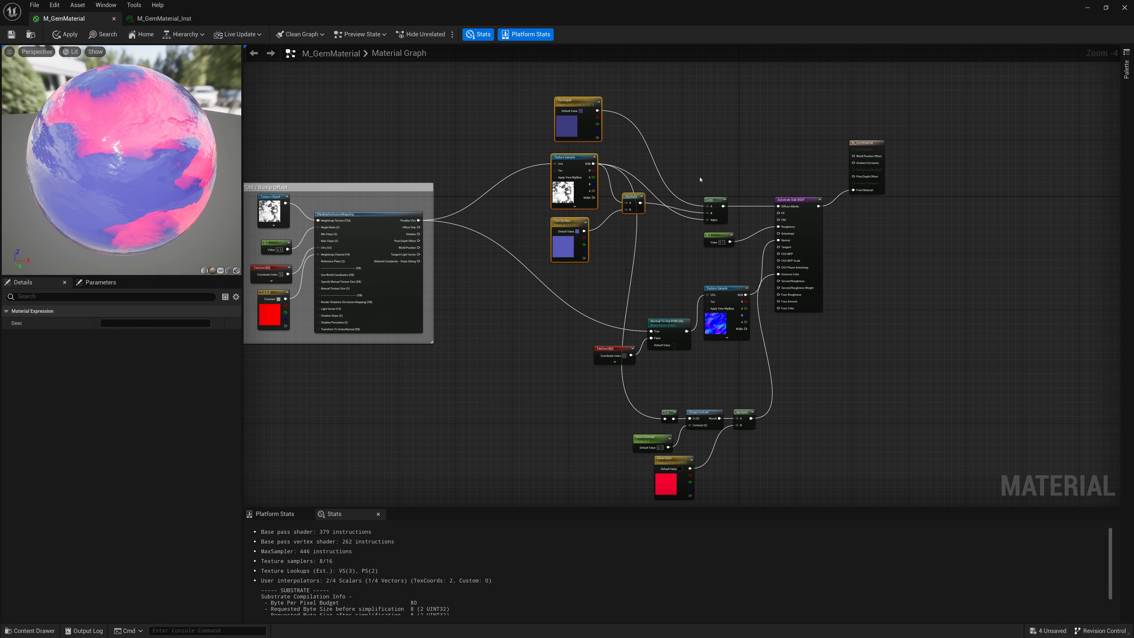
left_click(700, 181)
left_click_drag(713, 201, 550, 229)
Group the tint, texture sample, Multiply and Lerp nodes in a comment titled "Diffuse / Color" and shift it slightly up.
right_click(637, 211)
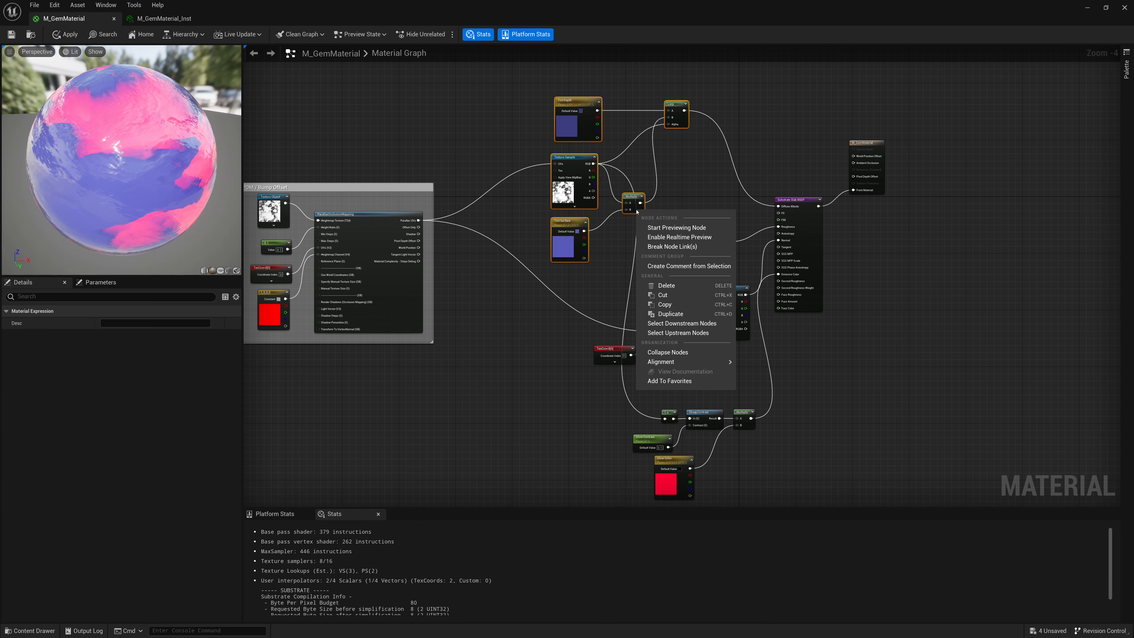
right_click(655, 185)
type("com")
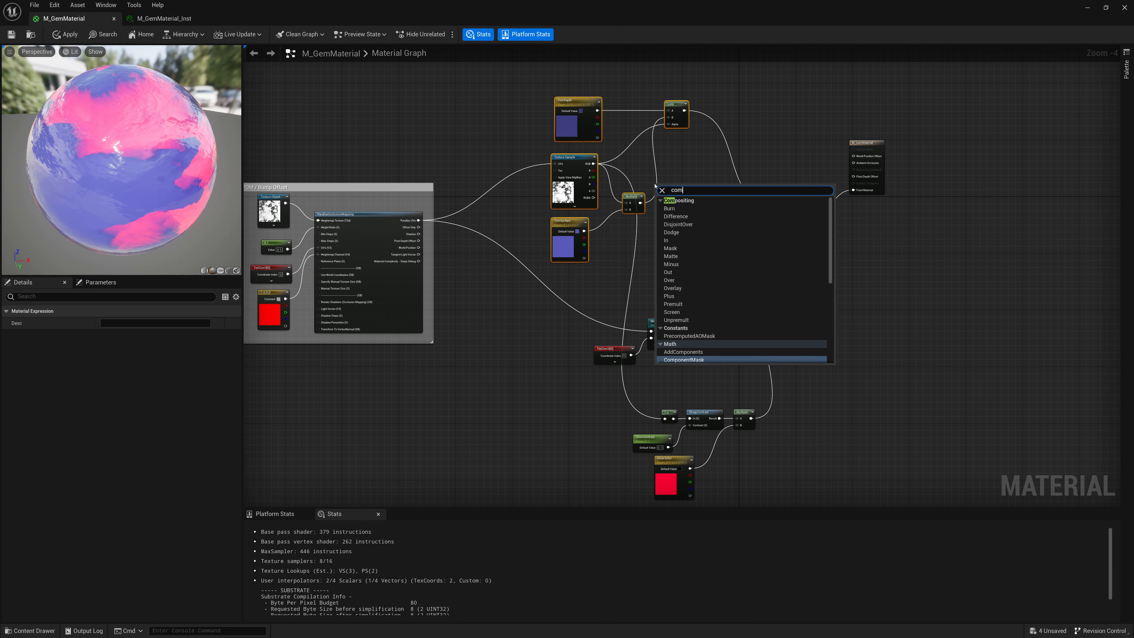
type("ment")
key("Return")
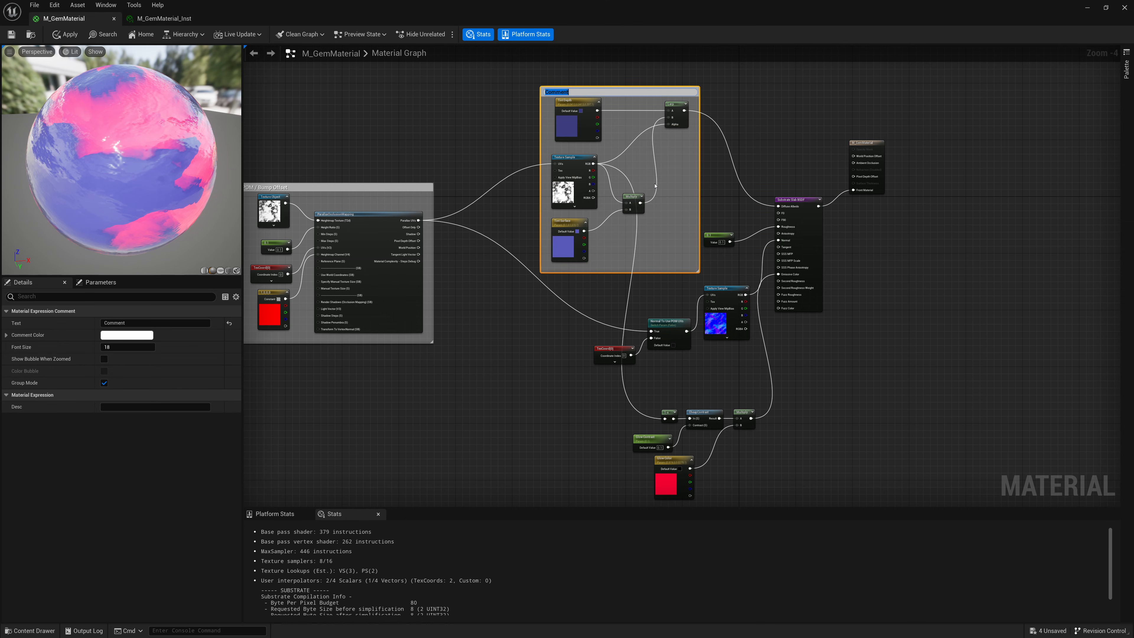
type("Diffuse / Color")
key("Return")
left_click_drag(634, 91, 620, 67)
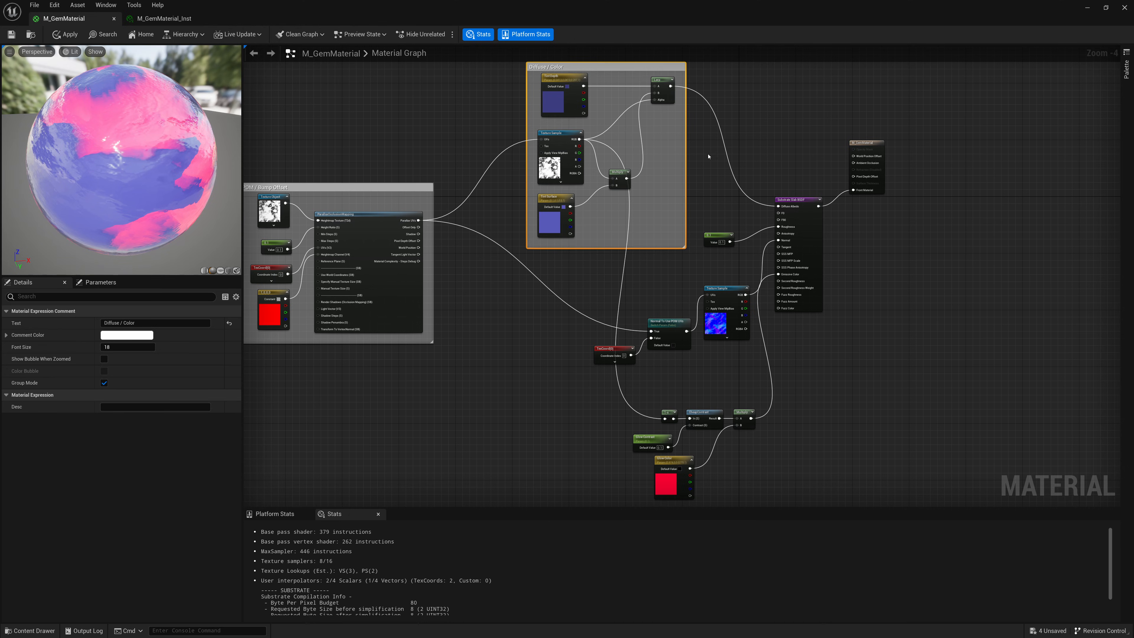
right_click_drag(649, 191, 653, 213)
left_click(109, 334)
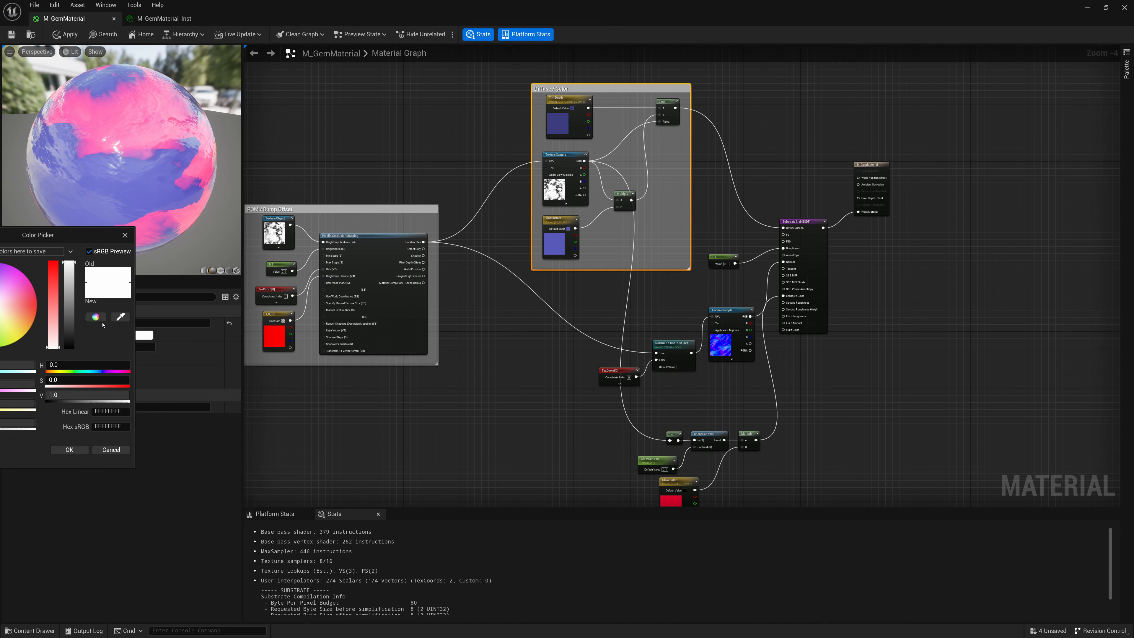
left_click_drag(79, 237, 524, 253)
mouse_move(450, 313)
left_mouse_down()
mouse_move(404, 300)
mouse_move(457, 334)
left_mouse_up()
left_click(549, 464)
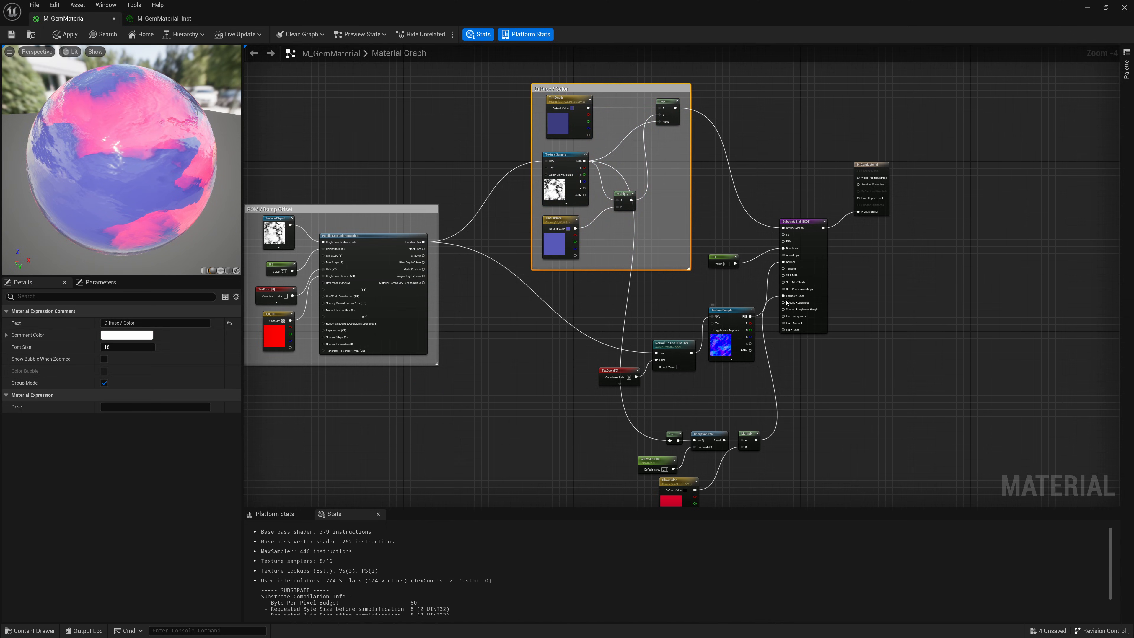
Group the One Minus, CheapContrast, Multiply, Glow Contrast and Glow Color nodes in a comment titled "Glow" and move it down and left.
right_click_drag(727, 414, 722, 350)
left_click_drag(811, 343, 625, 442)
right_click(683, 364)
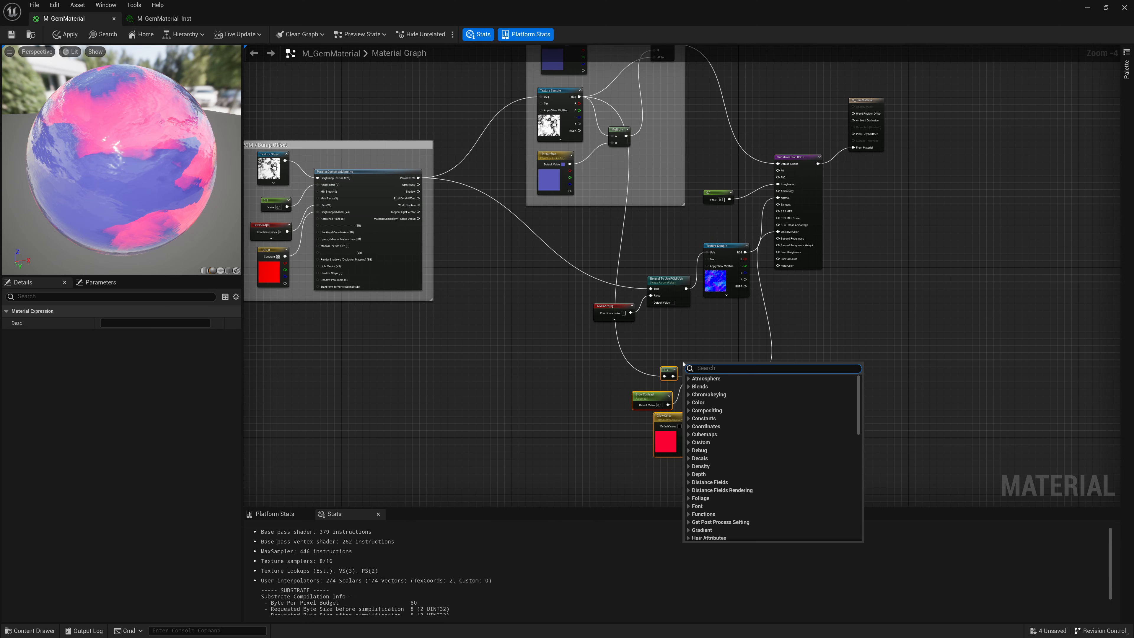
type("commen")
key("Return")
type("Glow")
key("Return")
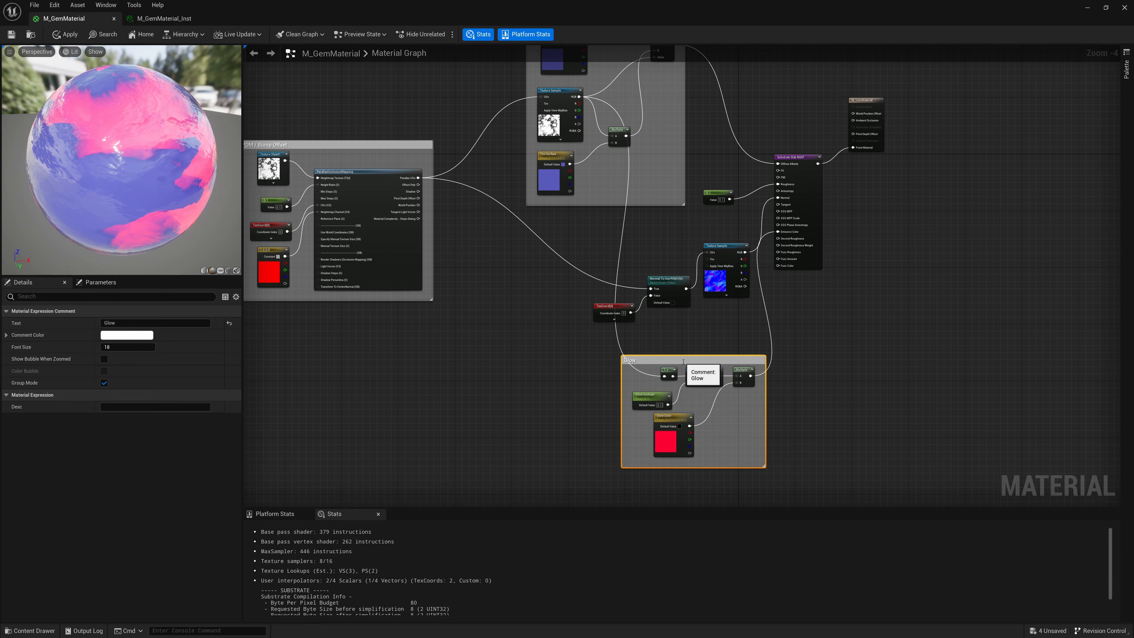
left_click_drag(687, 361, 619, 397)
Group the TexCoord, Normal To Use POM UVs switch and normal texture nodes in a comment titled "Normal" and move it left.
left_click_drag(786, 338, 585, 271)
right_click(651, 253)
type("comme")
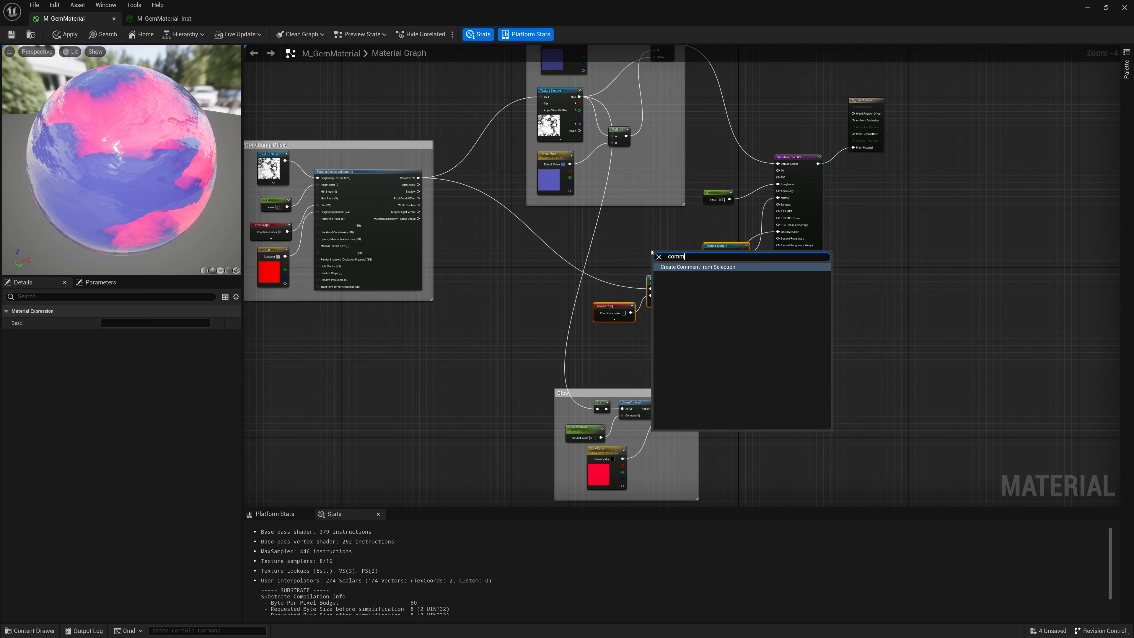
key("Return")
type("Normal")
key("Return")
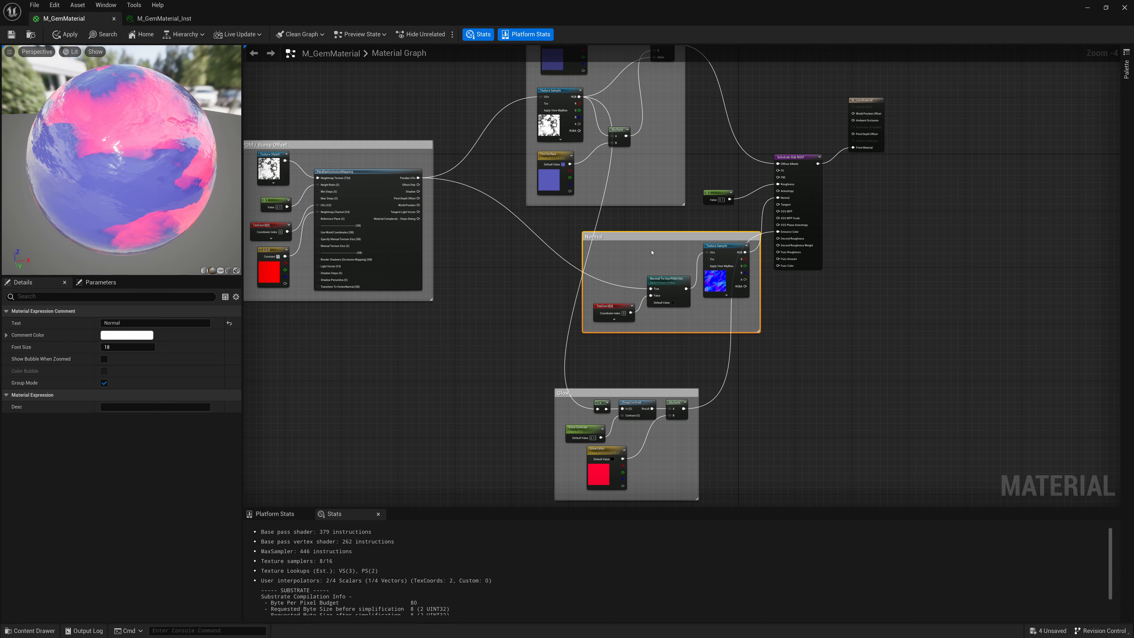
left_click_drag(656, 245, 591, 246)
left_click(784, 316)
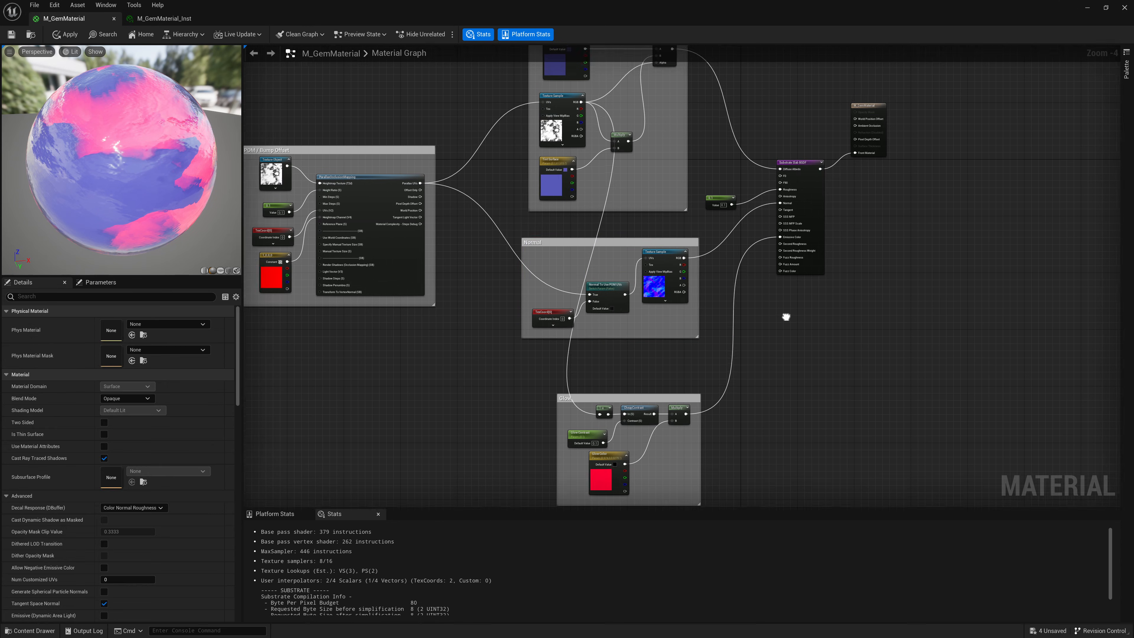
Move the Glow comment group, the Substrate Slab BSDF node and the material output node further right to space out the graph.
scroll(818, 353, "down", 1)
right_click_drag(818, 353, 791, 318)
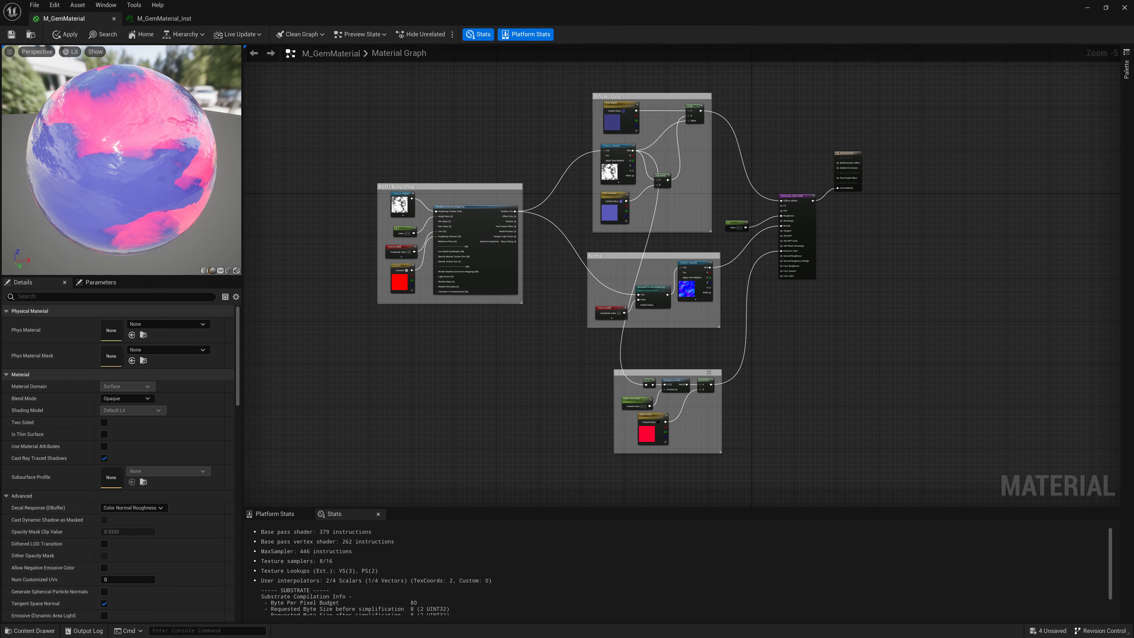
left_click_drag(709, 373, 759, 367)
left_click_drag(811, 224, 871, 227)
left_click_drag(846, 154, 922, 165)
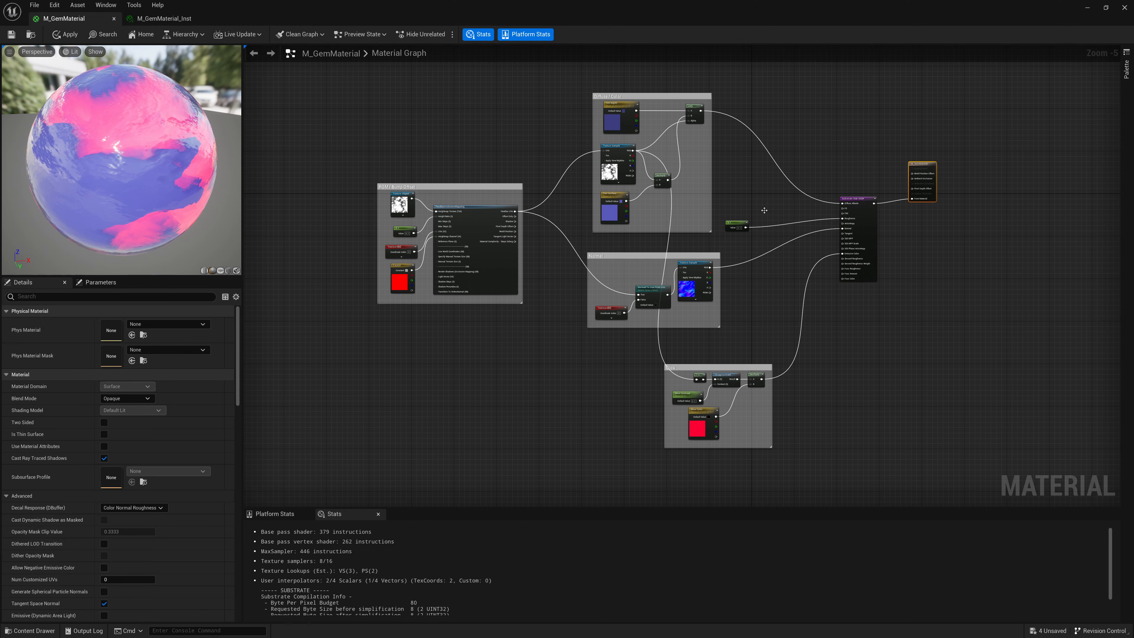
Move the 0.1 roughness constant to the right, close to the Roughness input of the Substrate Slab BSDF.
right_click_drag(451, 138, 445, 149)
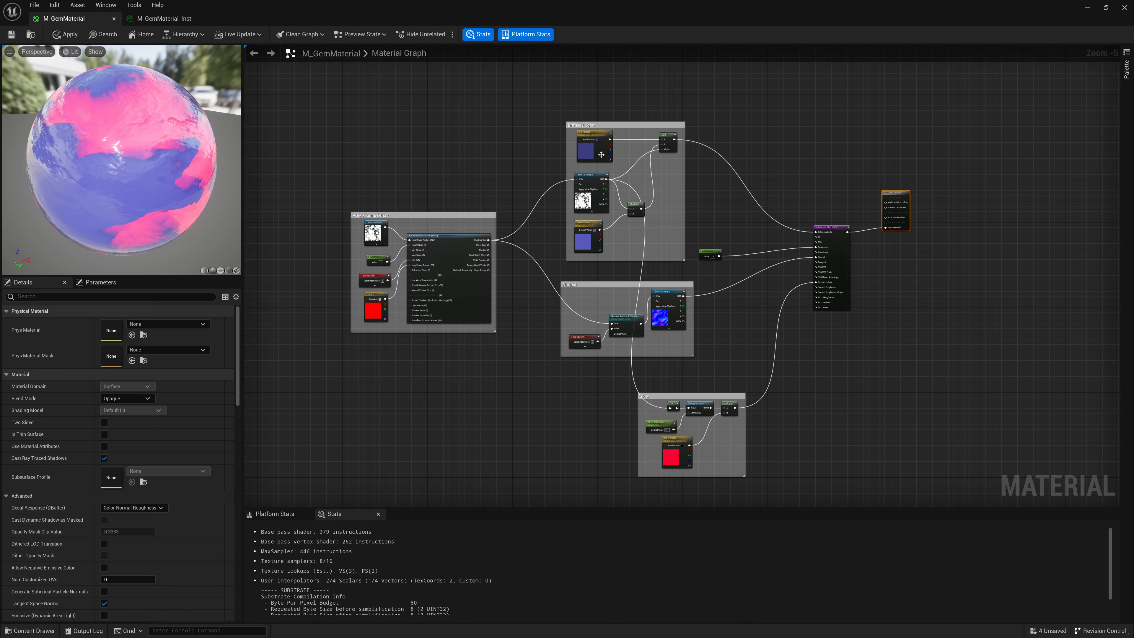
scroll(601, 154, "up", 4)
scroll(812, 338, "down", 4)
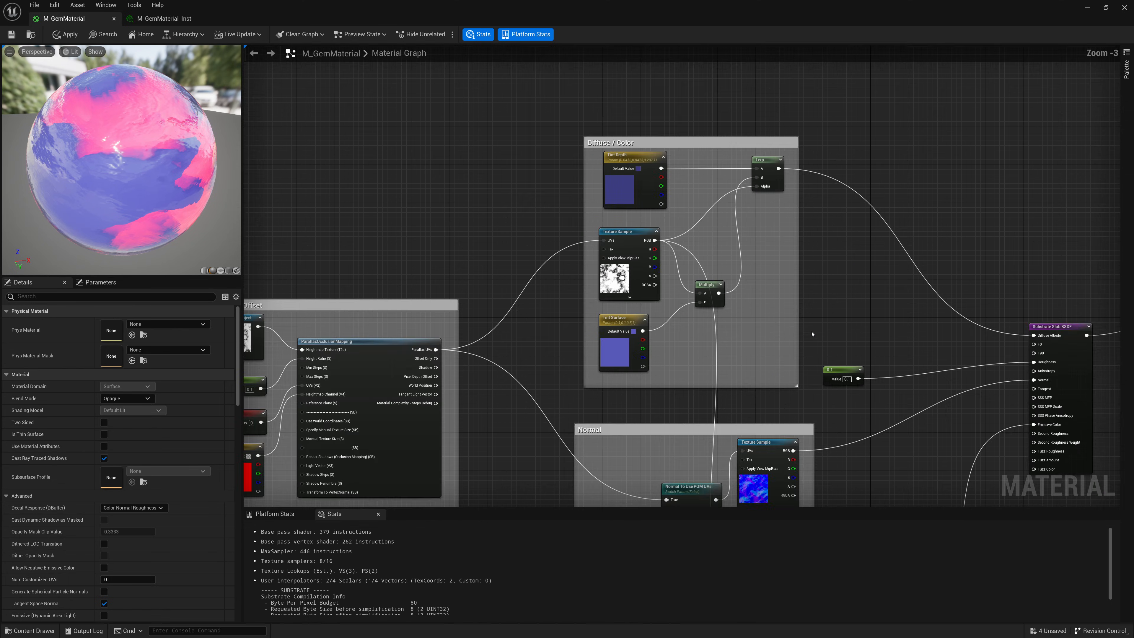
scroll(755, 277, "up", 1)
left_click_drag(756, 277, 847, 266)
right_click_drag(782, 291, 745, 256)
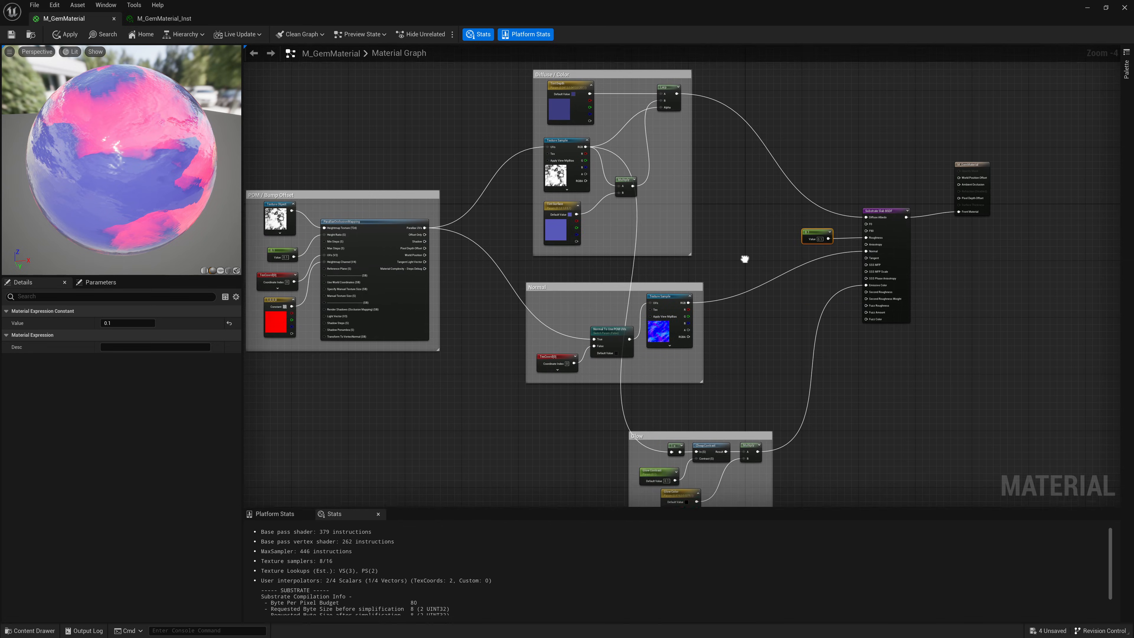
Inspect the Tint Depth colour parameter and the nodes in the Glow and Normal groups.
scroll(743, 273, "down", 1)
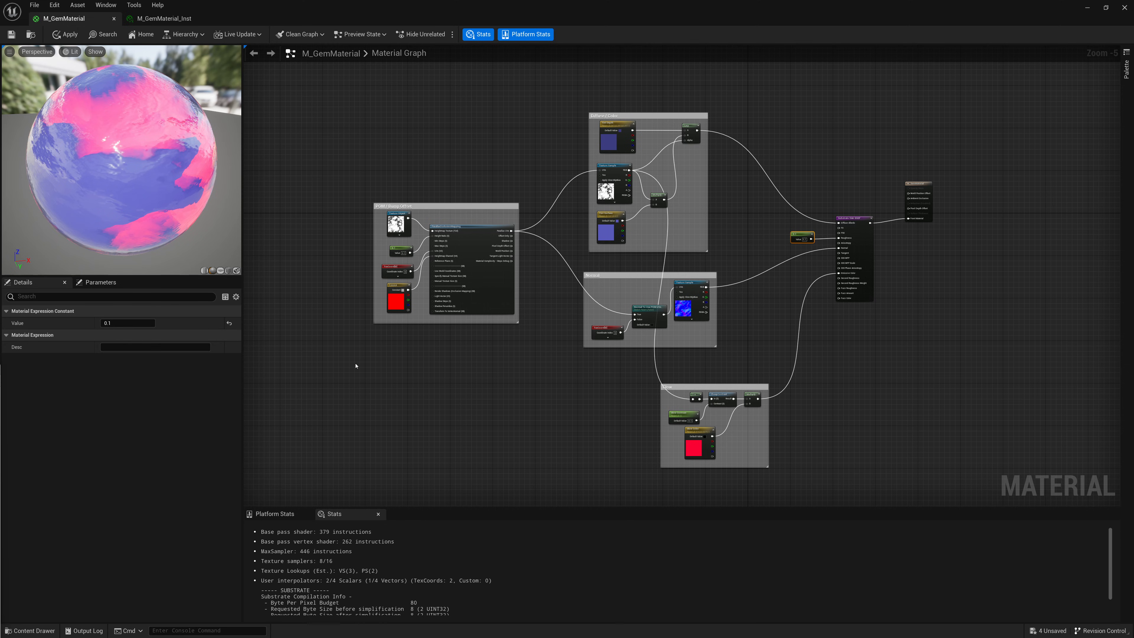
right_click_drag(704, 207, 726, 226)
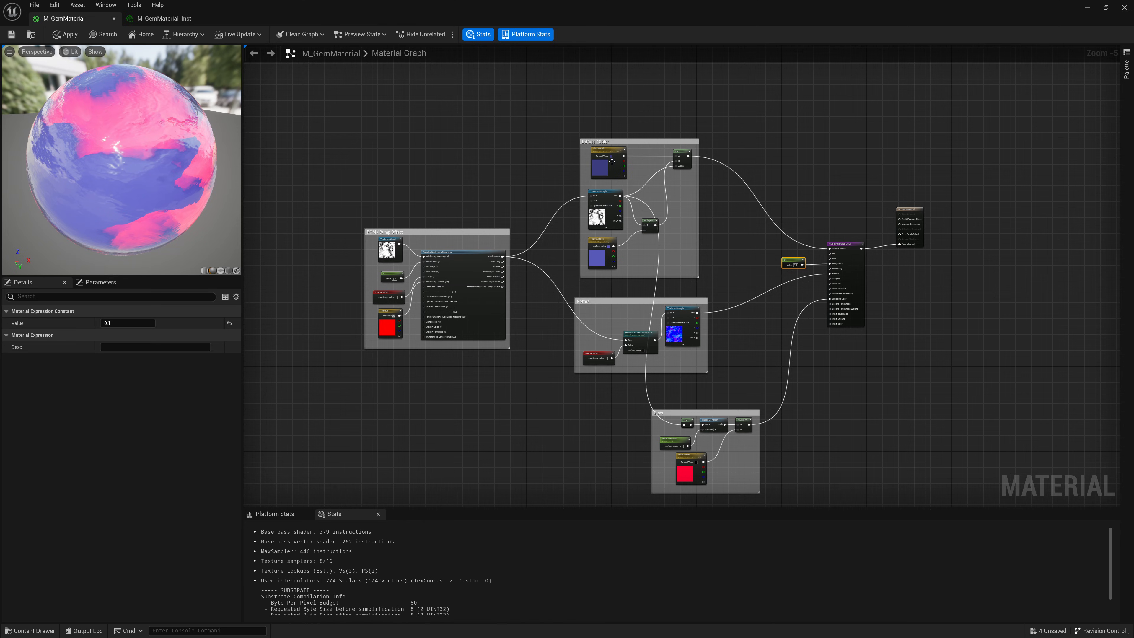
left_click(608, 169)
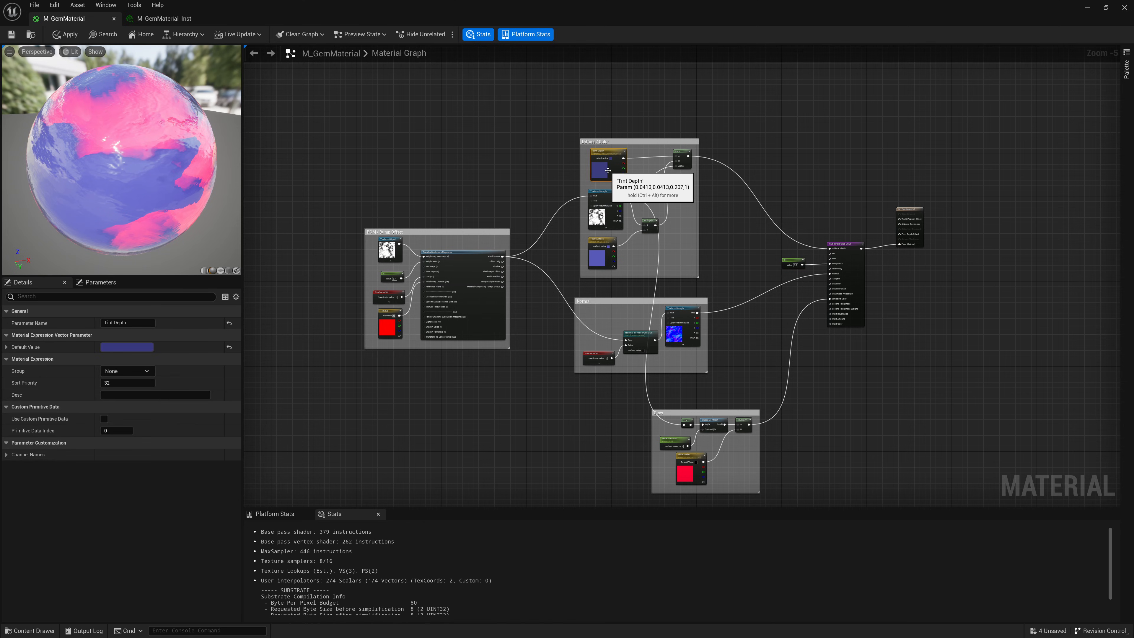
right_click_drag(710, 352, 684, 228)
scroll(675, 338, "up", 3)
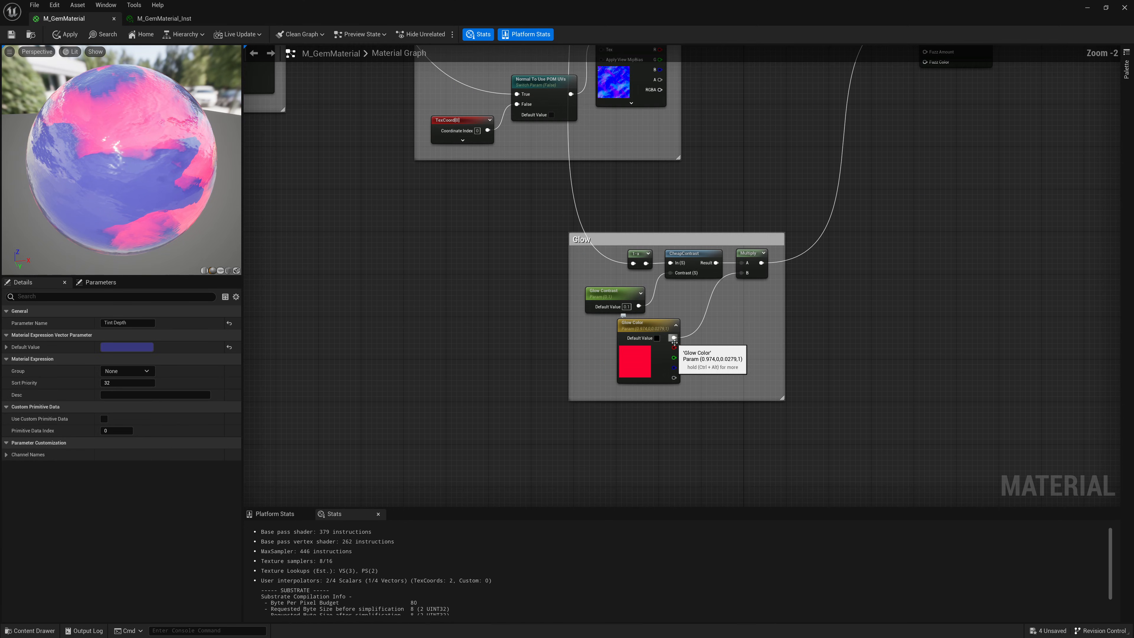
scroll(634, 305, "down", 2)
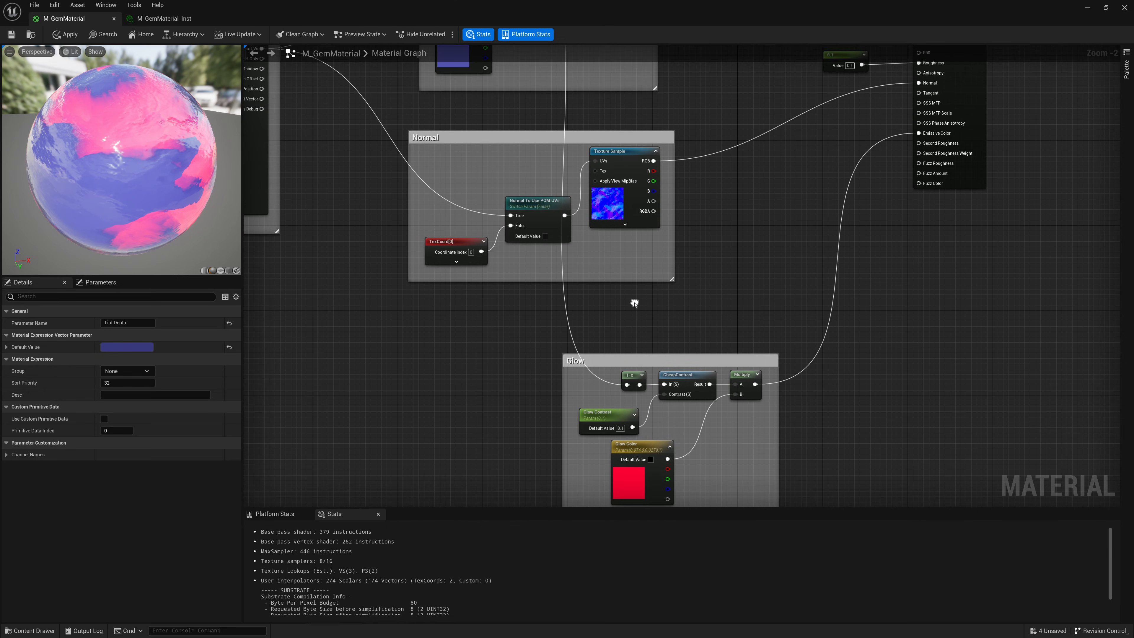
right_click_drag(666, 132, 678, 184)
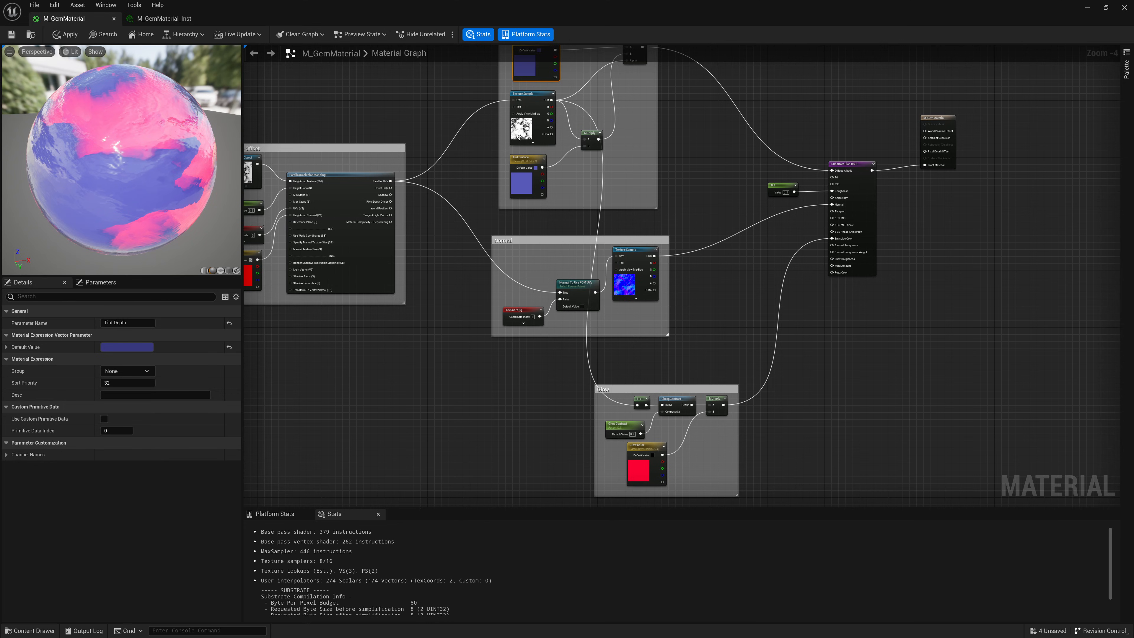
Convert the texture object feeding the ParallaxOcclusionMapping heightmap to a parameter named "POM Height".
right_click_drag(413, 347, 454, 333)
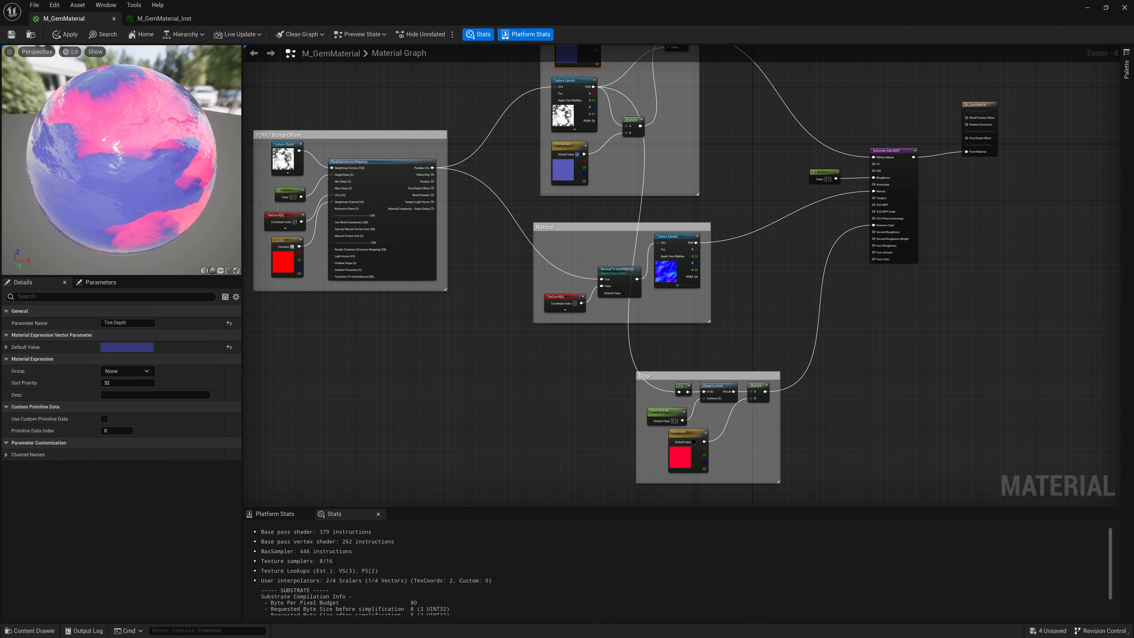
right_click(291, 166)
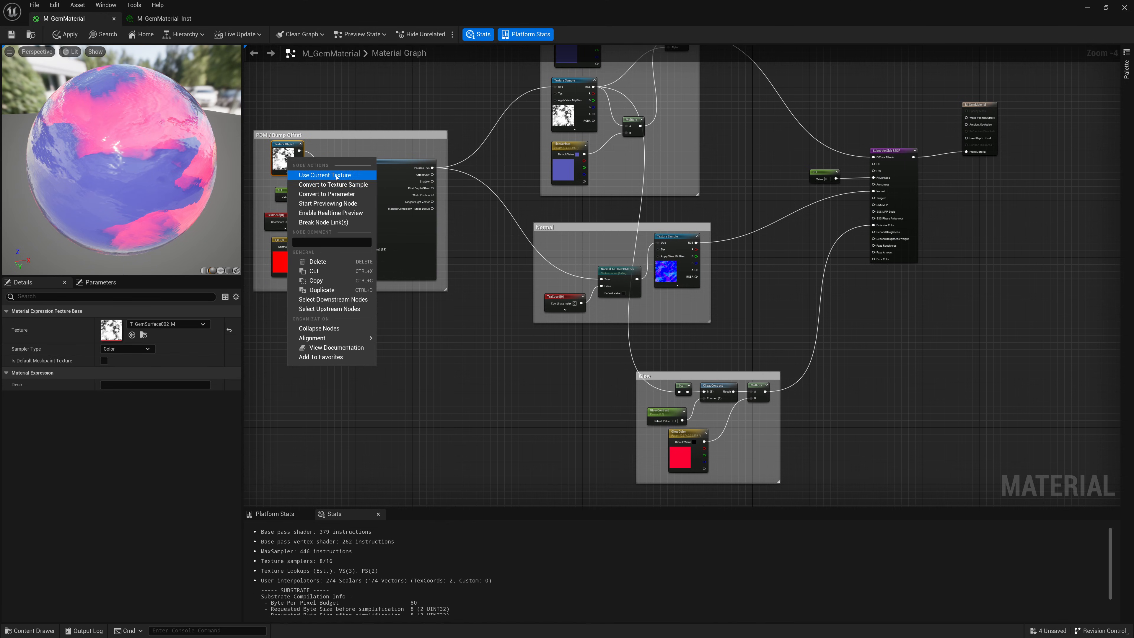
left_click(313, 194)
type("POM")
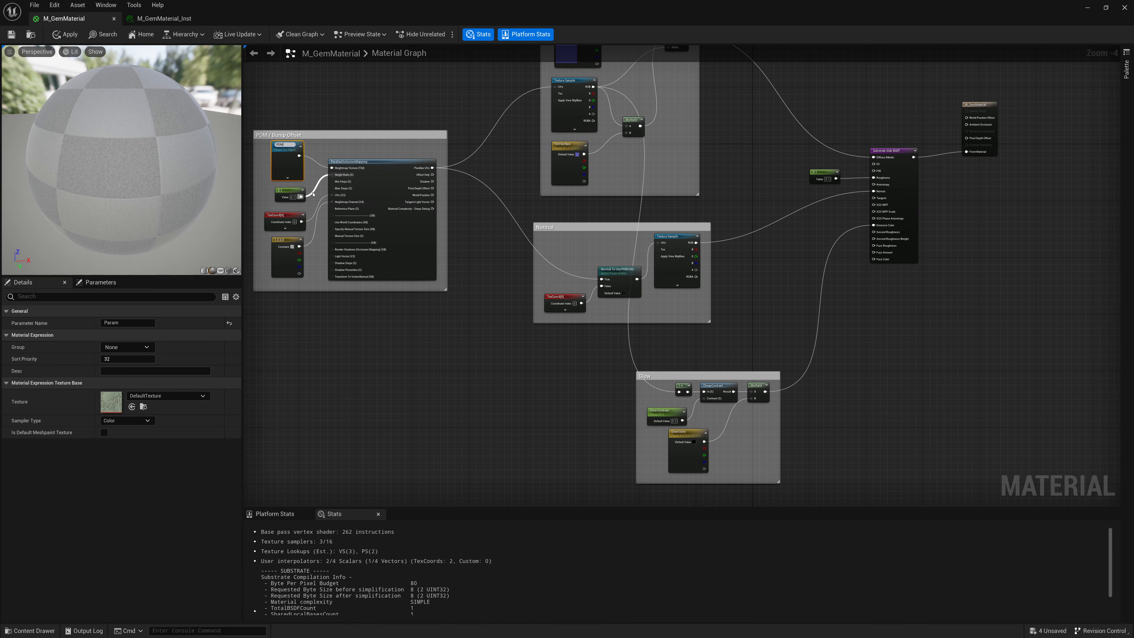
type(" Height")
key("Return")
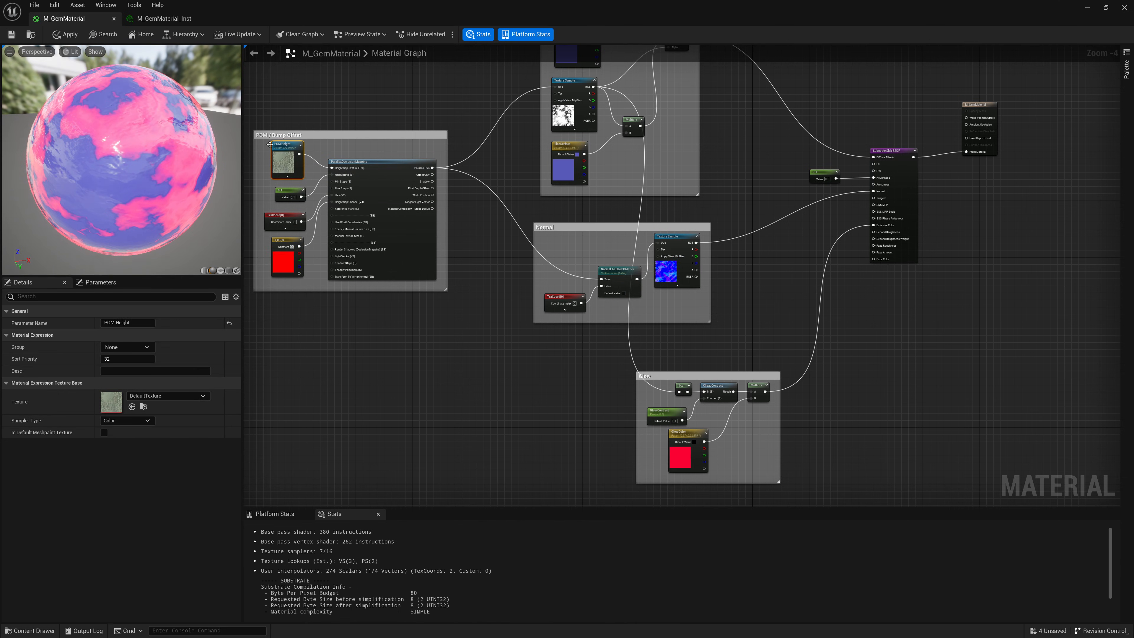
right_click_drag(473, 322, 449, 309)
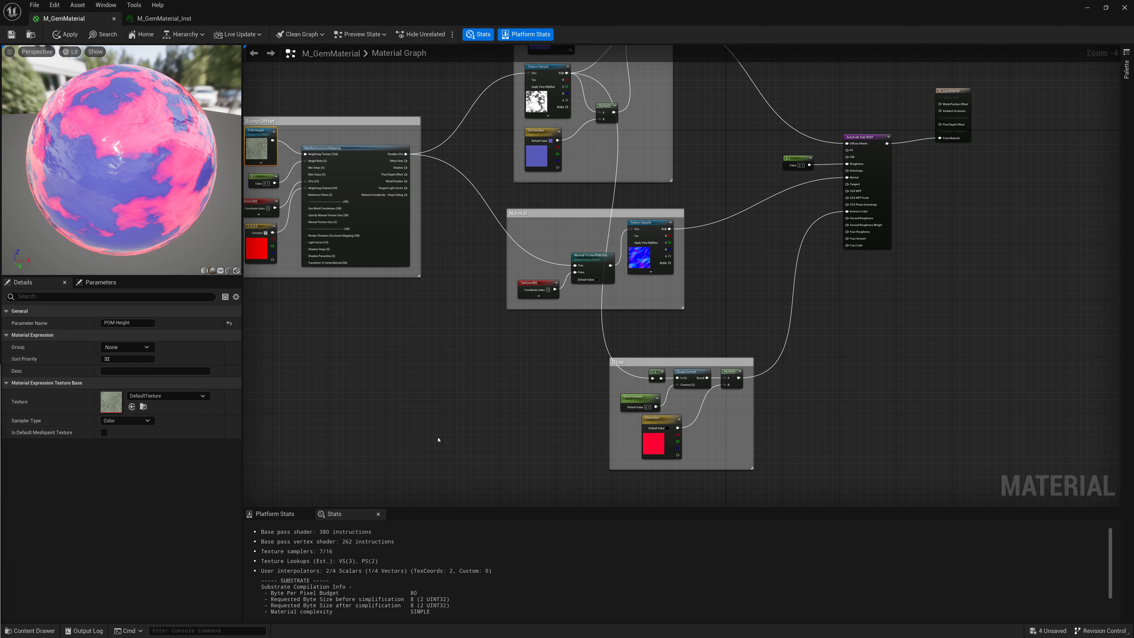
scroll(438, 440, "up", 2)
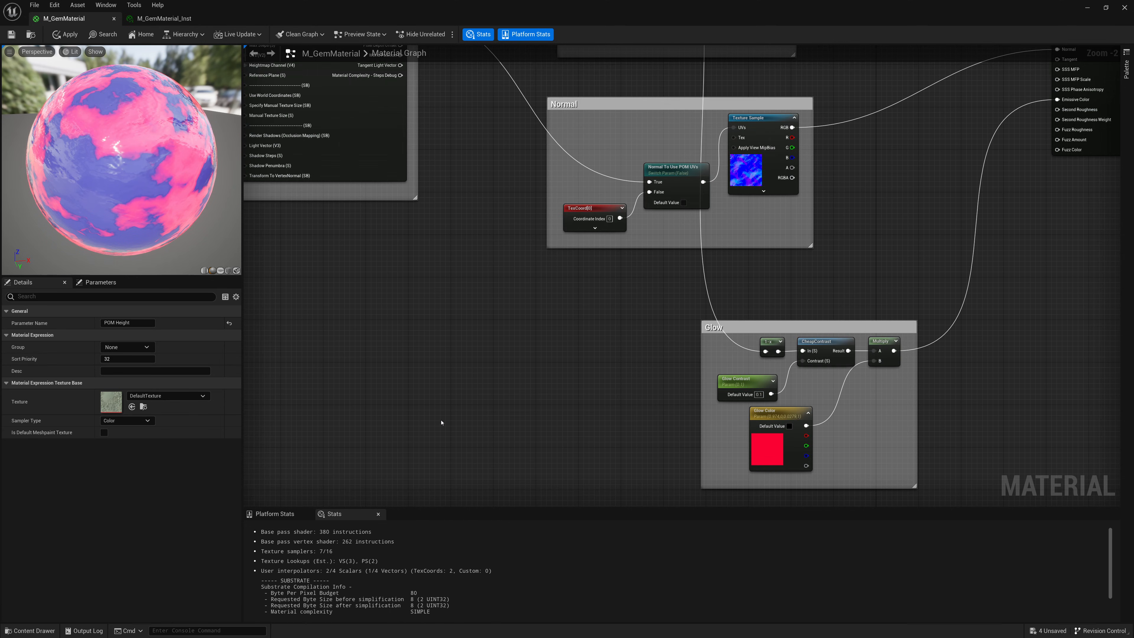
right_click_drag(441, 422, 374, 476)
right_click_drag(406, 358, 513, 349)
scroll(418, 466, "down", 2)
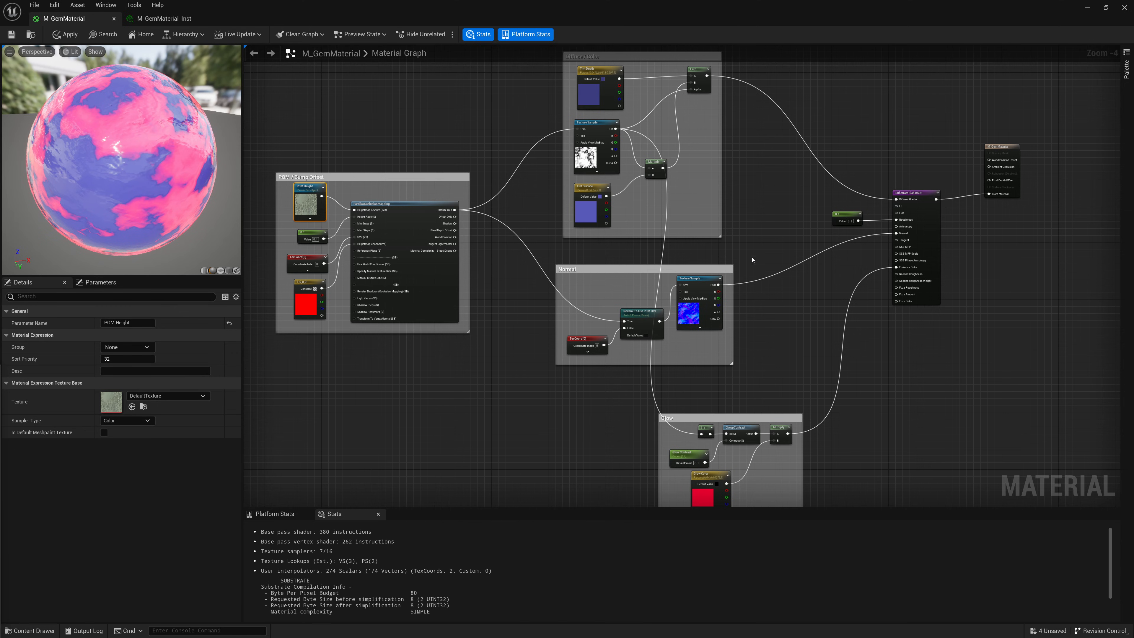
Convert the 0.1 constant feeding the slab's Roughness input to a parameter named "Roughness" and move it left, away from the slab.
scroll(706, 246, "down", 1)
scroll(687, 224, "up", 4)
right_click(684, 225)
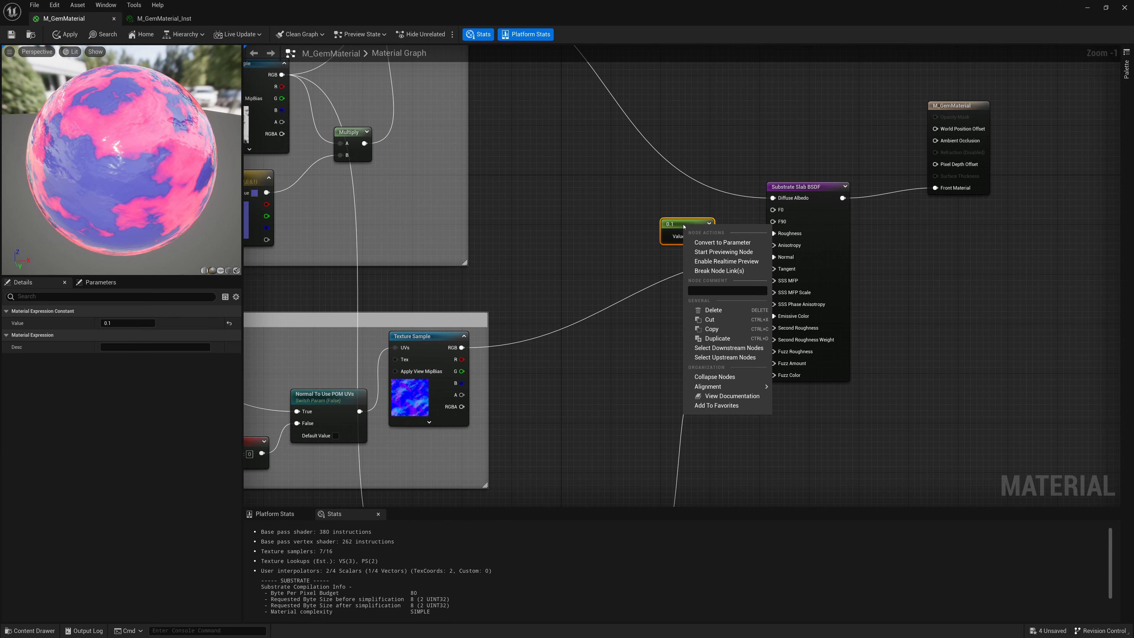
left_click(714, 242)
type("Rou")
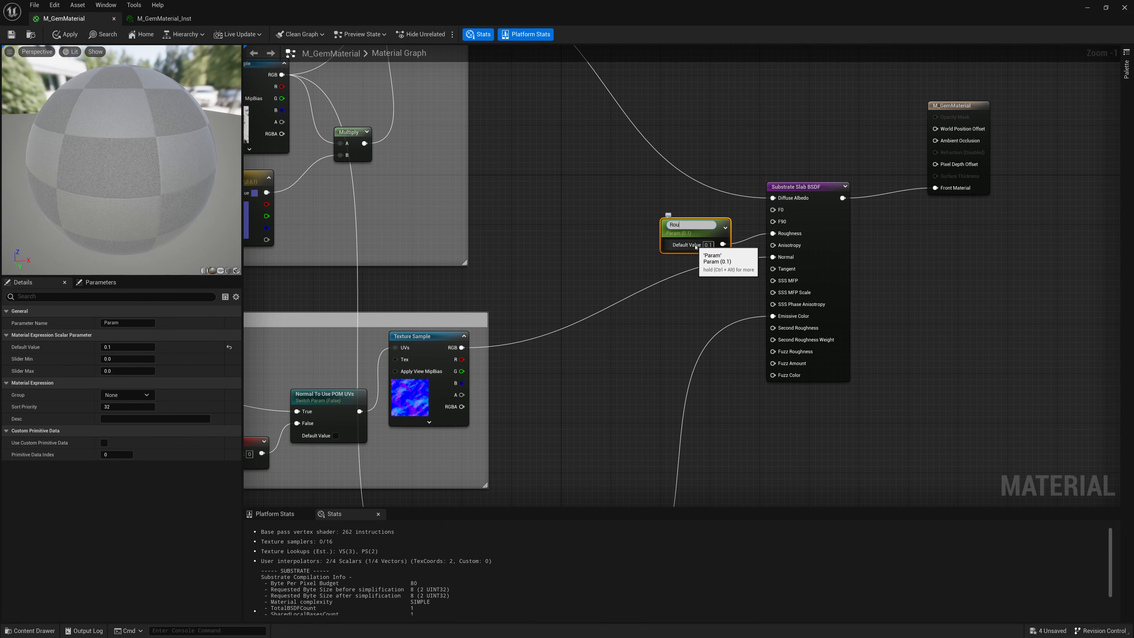
type("ghness")
key("Return")
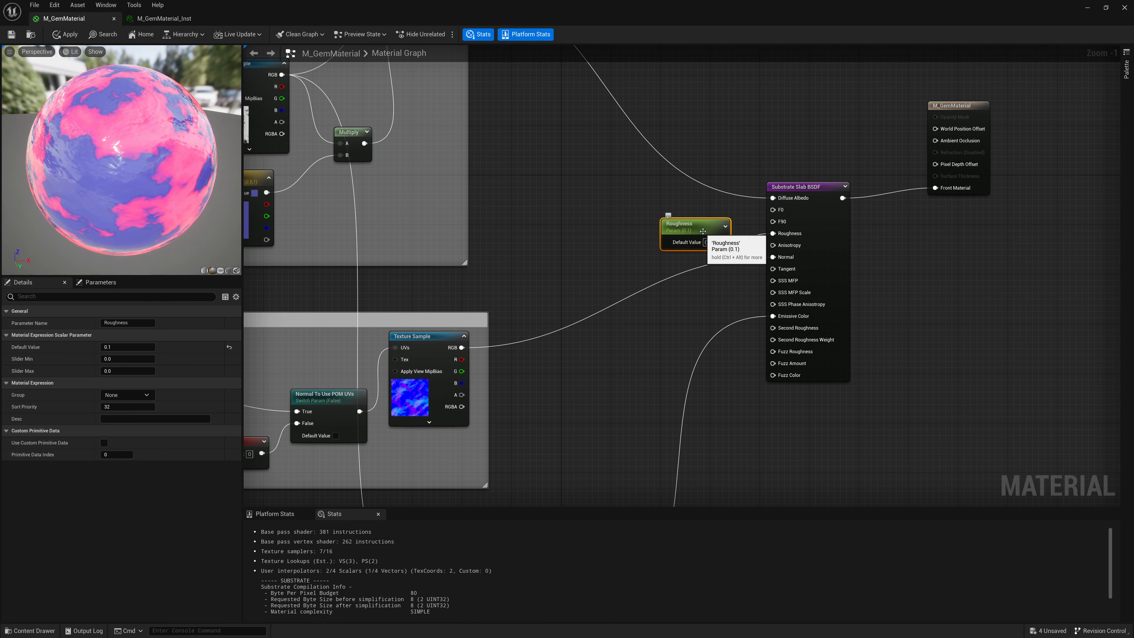
left_click_drag(703, 231, 597, 225)
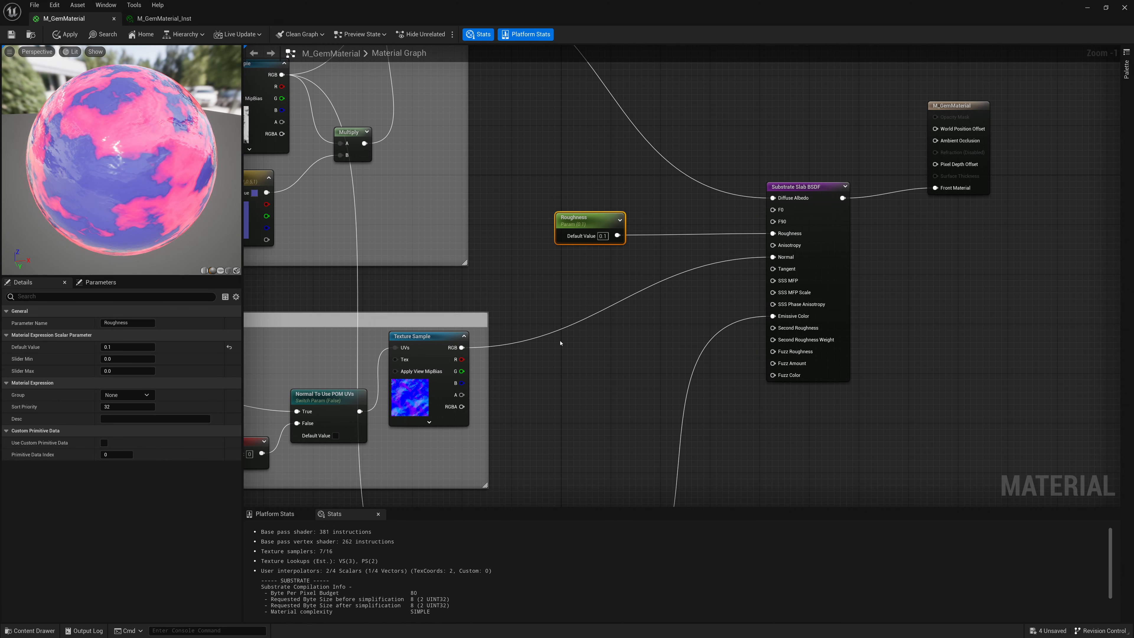
Extend the left edge of the POM / Bump Offset comment box to make room for more nodes.
right_click_drag(562, 373, 724, 281)
scroll(725, 283, "down", 2)
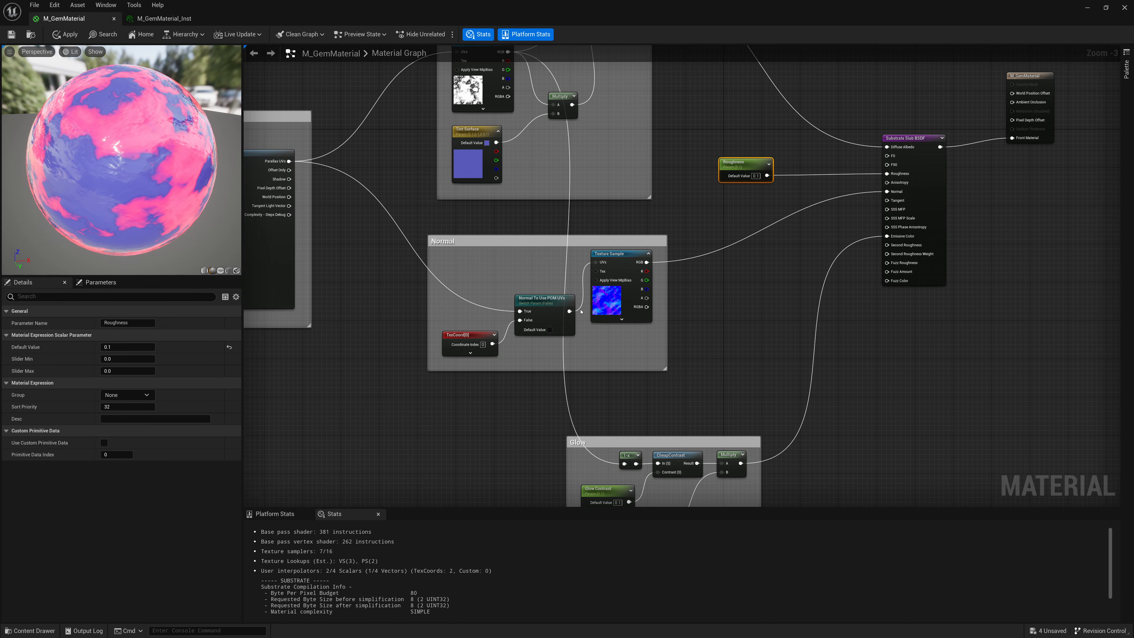
right_click_drag(408, 325, 898, 372)
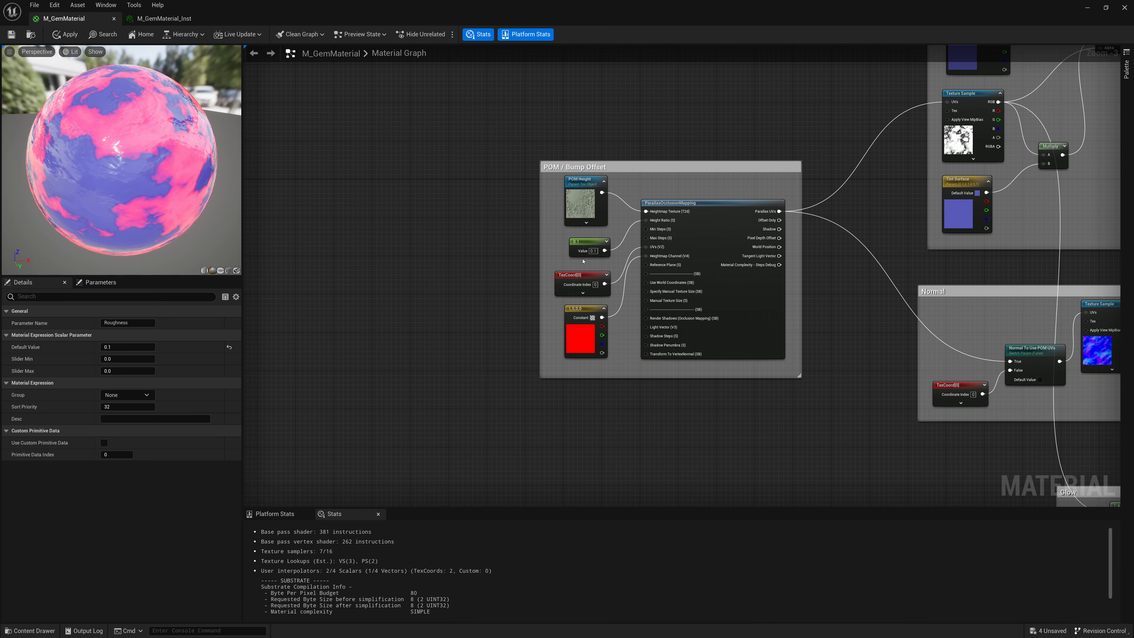
right_click_drag(840, 378, 713, 339)
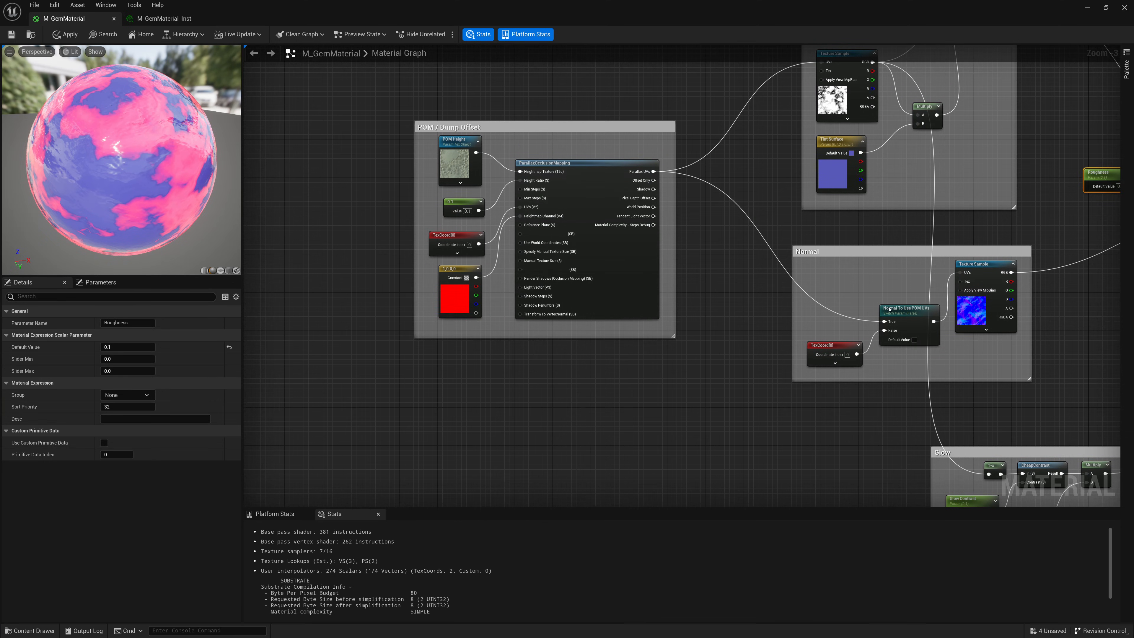
mouse_move(625, 319)
left_click_drag(414, 314, 332, 315)
right_click_drag(412, 338, 536, 402)
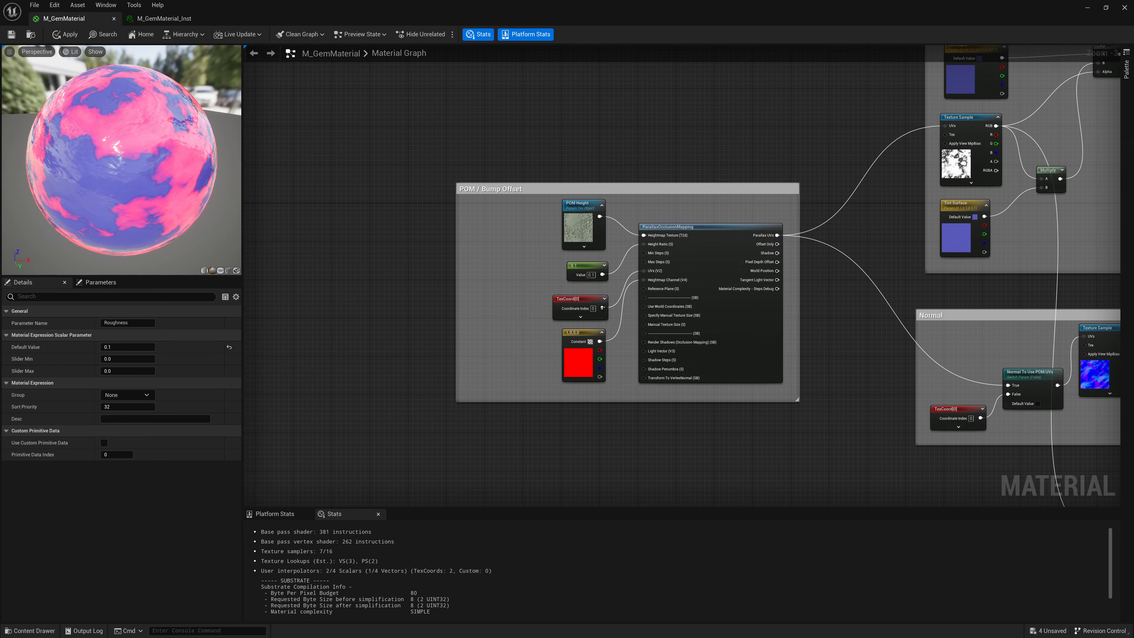
Move the TexCoord node in the POM / Bump Offset group to the left of the 0.1 constant and widen the comment slightly around it.
scroll(605, 309, "up", 3)
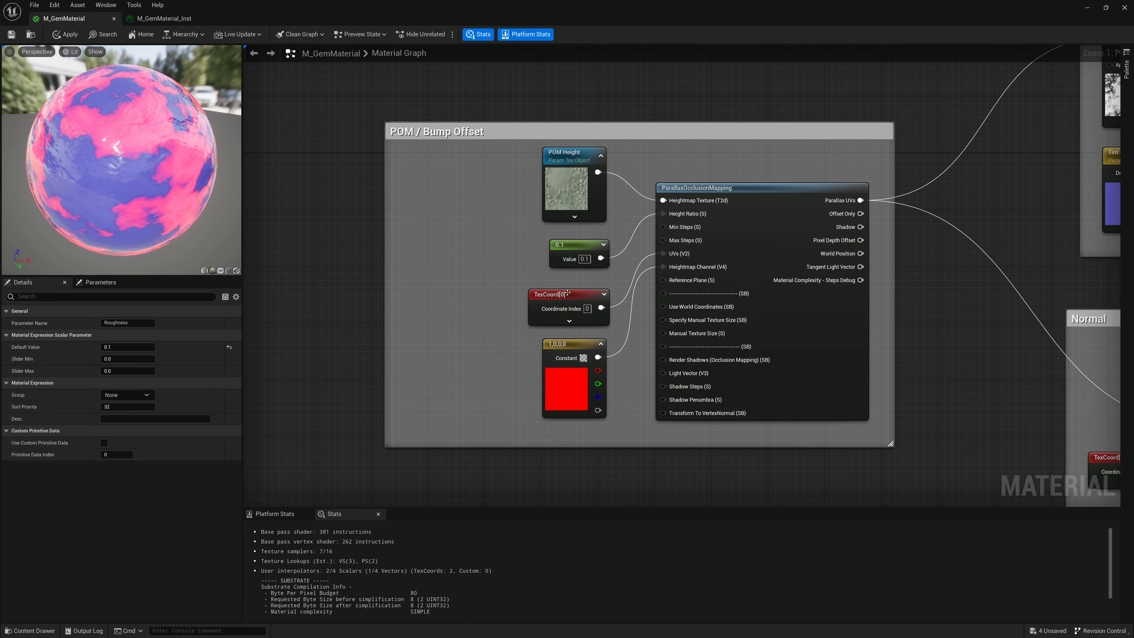
left_click_drag(566, 293, 430, 235)
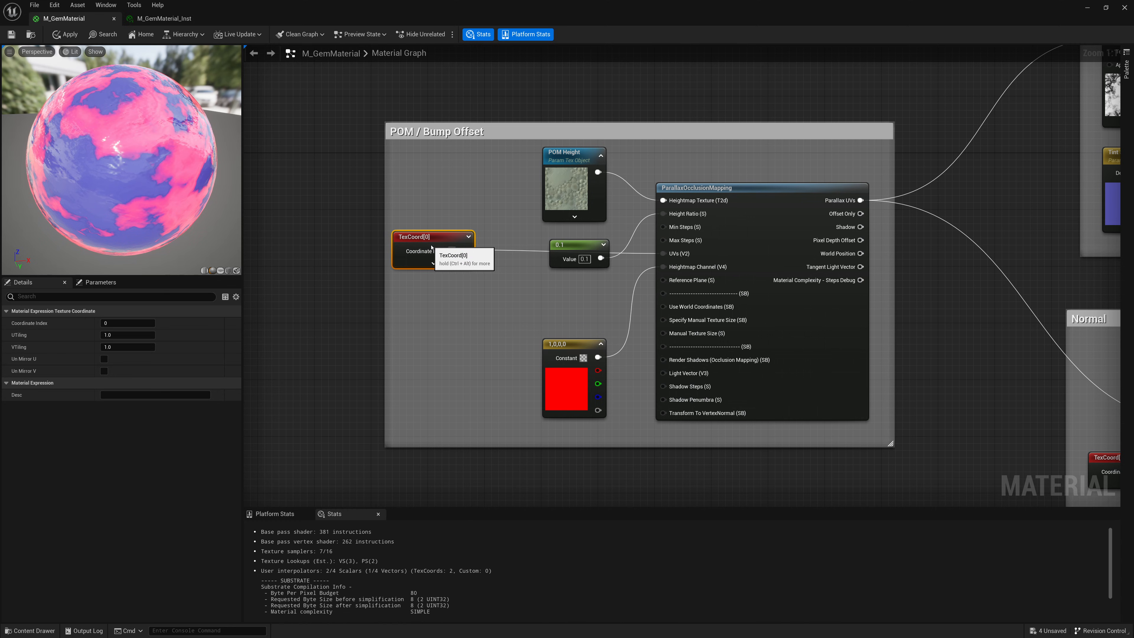
left_click_drag(387, 279, 349, 280)
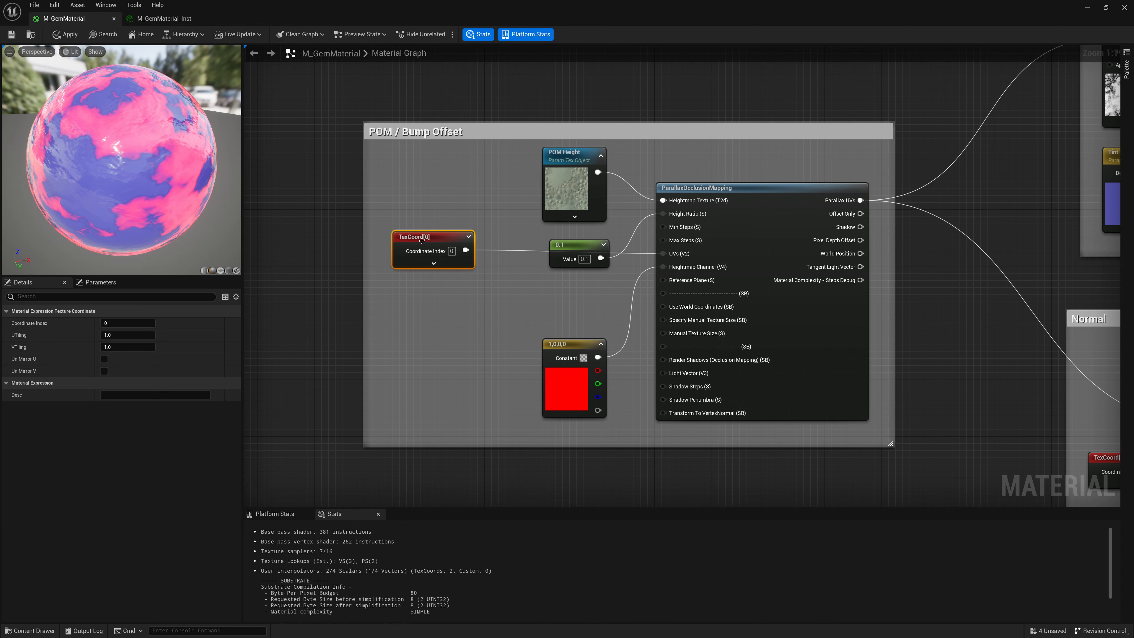
left_click_drag(421, 241, 407, 241)
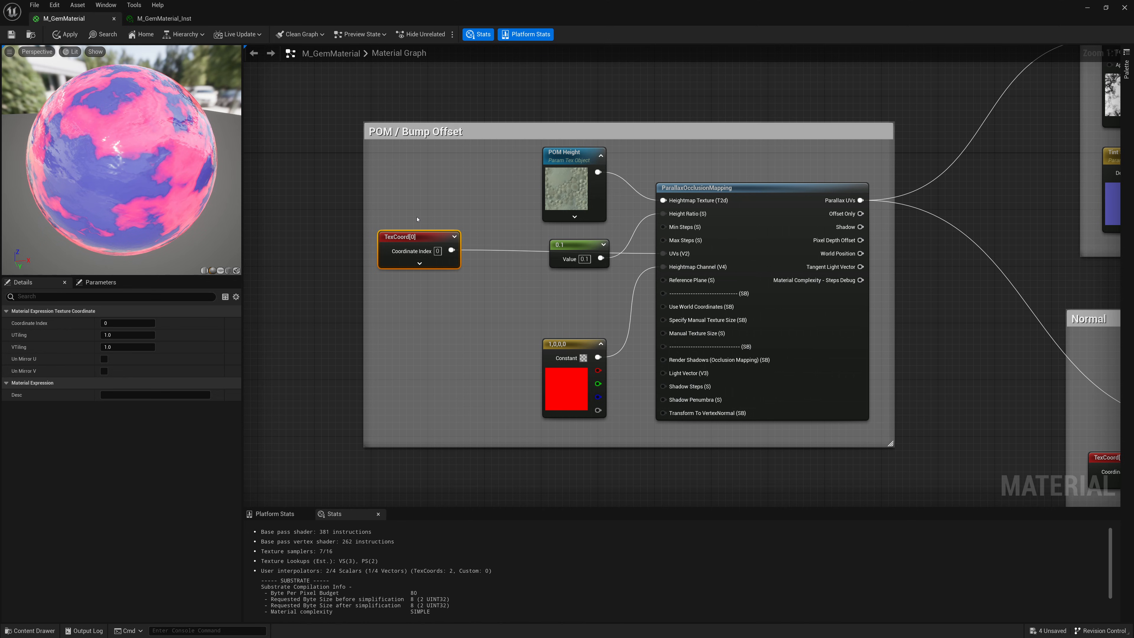
right_click(421, 235)
left_click(406, 236)
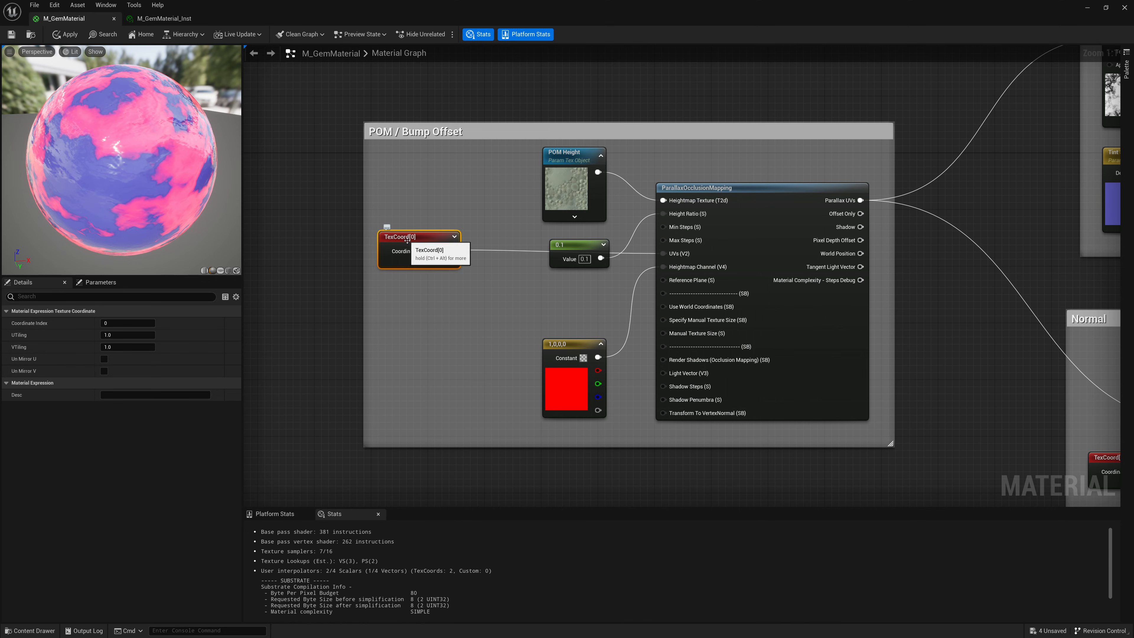
Add a Constant node below the TexCoord node in the POM / Bump Offset group and duplicate it.
right_click(401, 301)
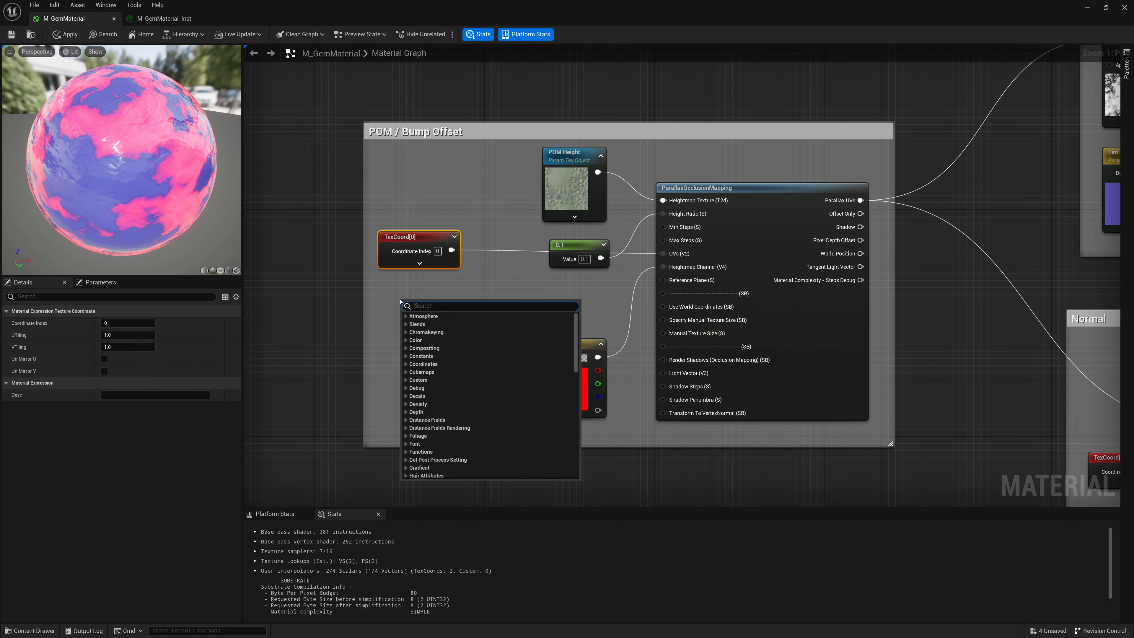
type("const")
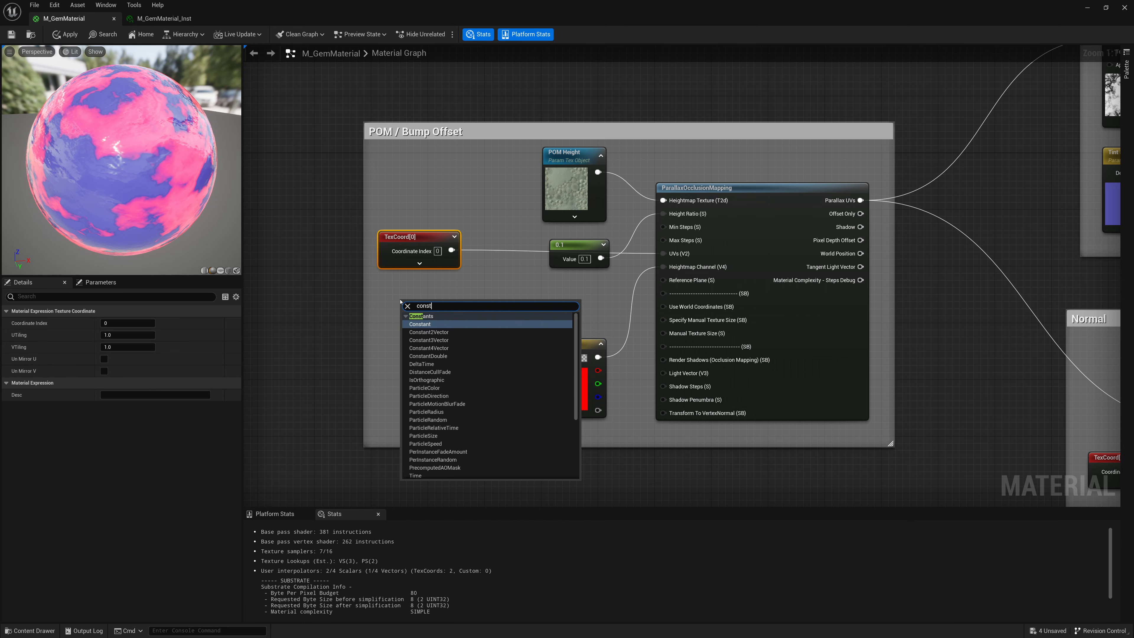
key("Return")
left_click_drag(422, 305, 394, 323)
key("ctrl+d")
Convert the upper constant below the TexCoord node to a parameter named "Tiling POM U".
left_click(388, 297)
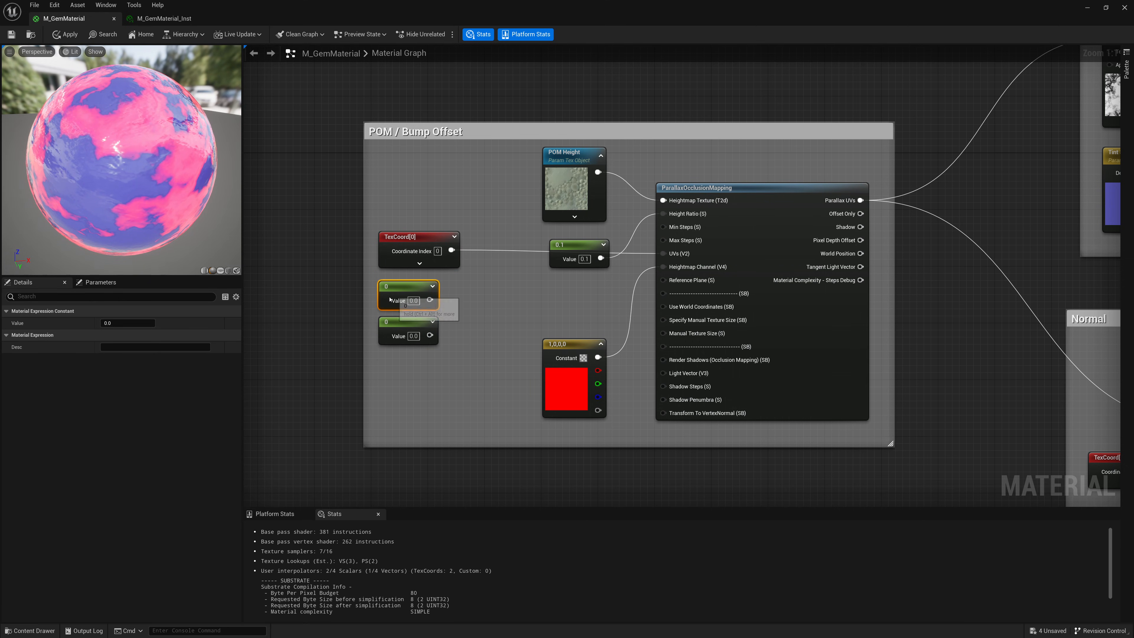
right_click(387, 297)
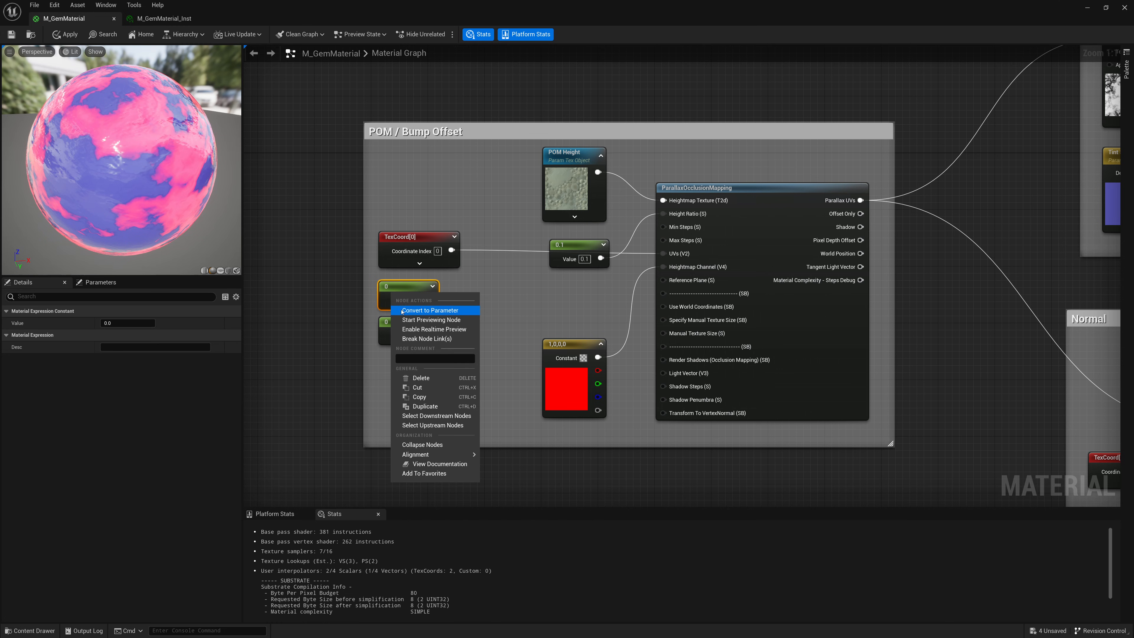
left_click(413, 307)
type("Ti")
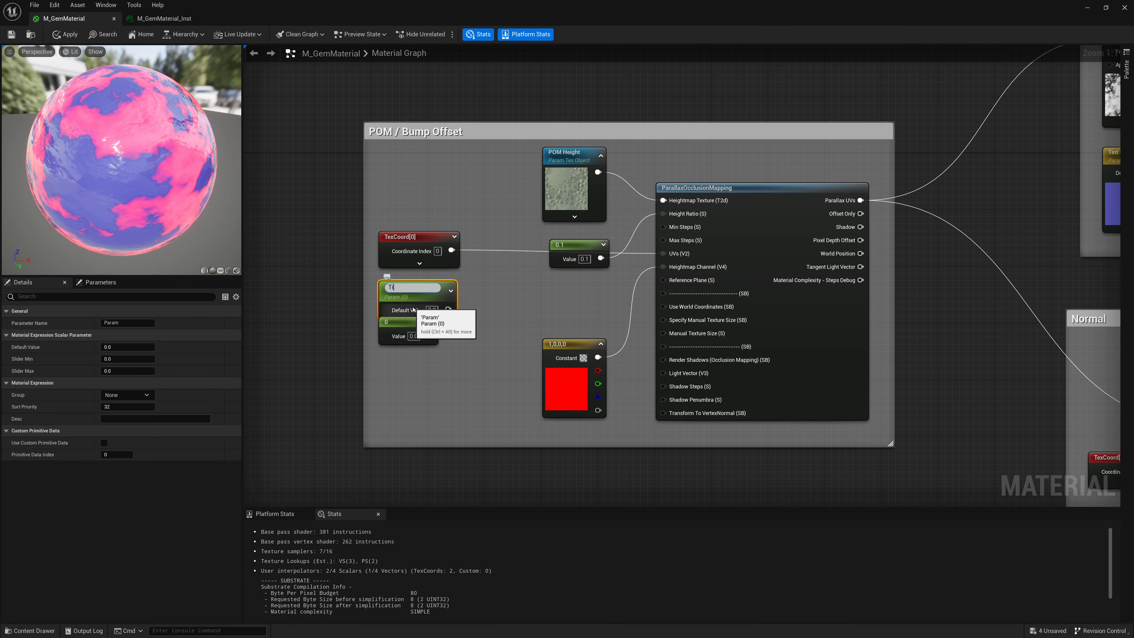
type("ling POM U")
key("Return")
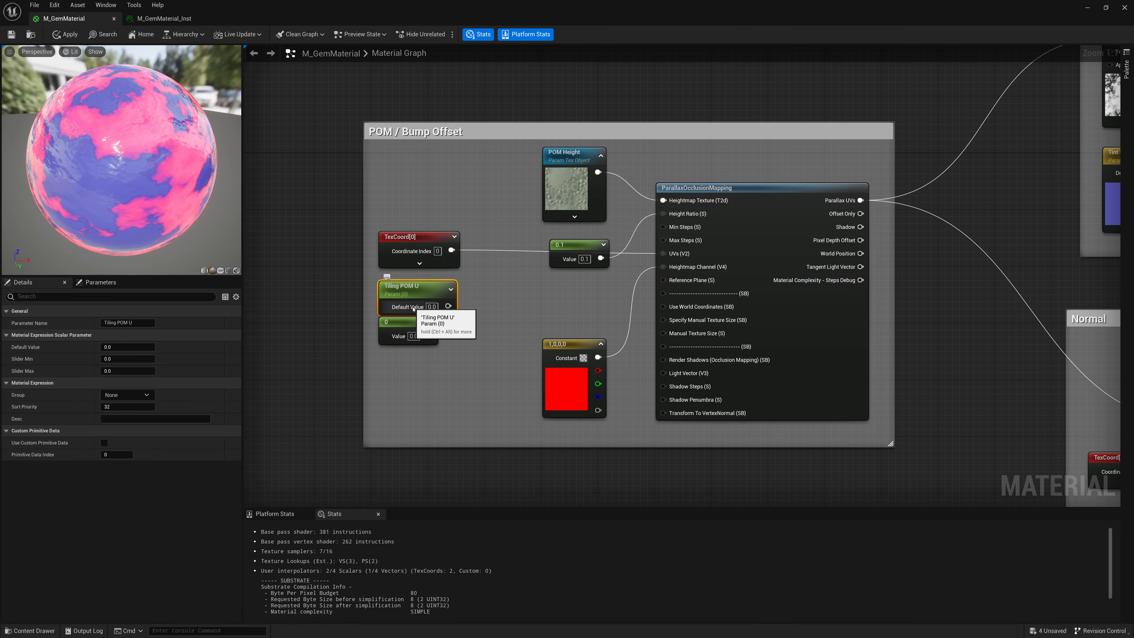
Move the lower constant slightly down and convert it to a parameter named "Tiling POM V".
left_click_drag(406, 323, 406, 330)
right_click(405, 330)
left_click(426, 347)
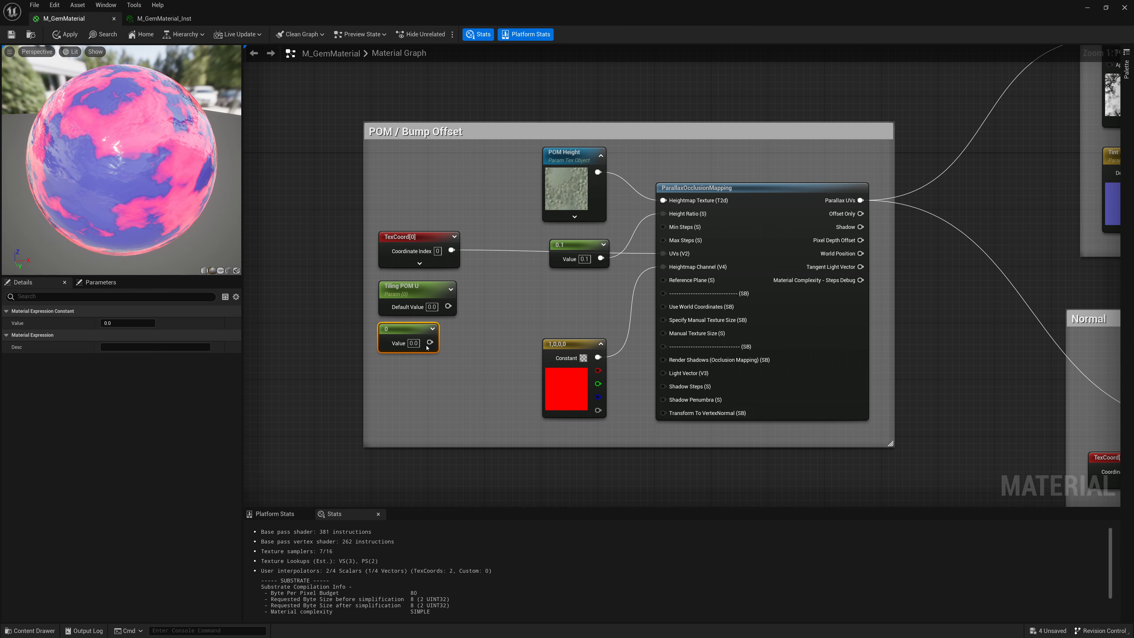
type("Tiling POM V")
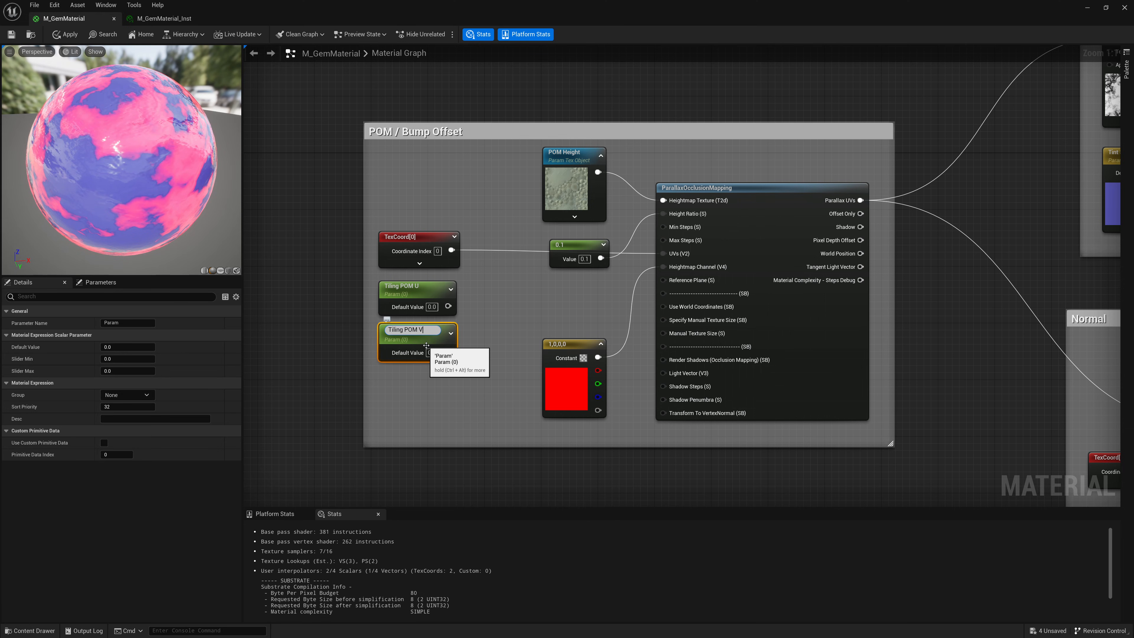
key("Return")
Set the default values of the Tiling POM U and Tiling POM V parameters to 1.
left_click(433, 306)
type("1")
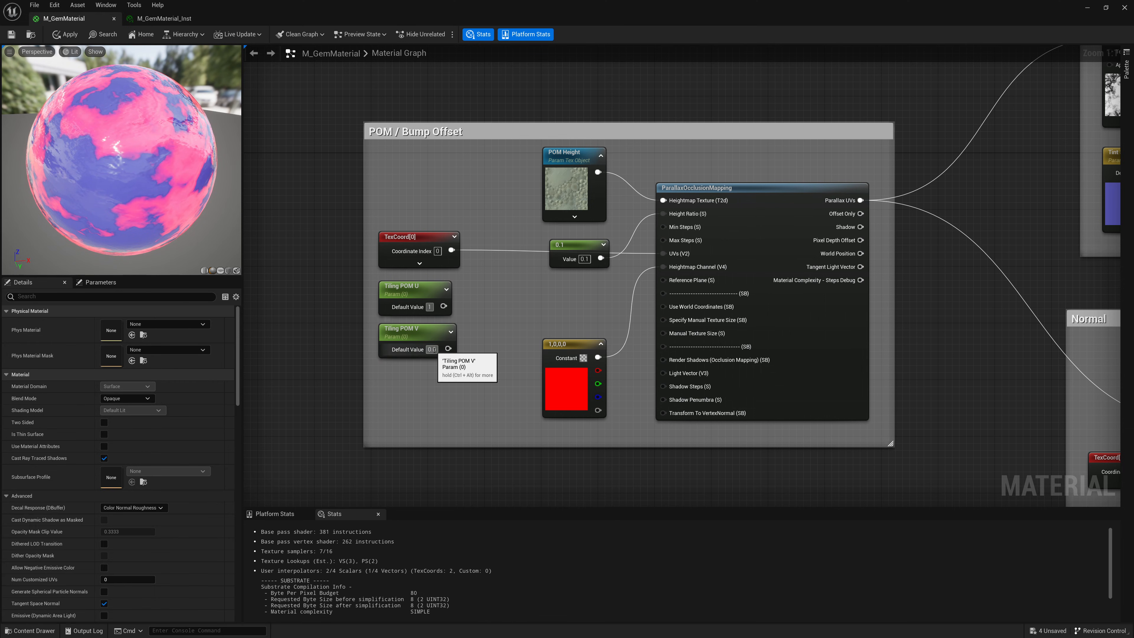
left_click(433, 349)
type("1")
key("Return")
Combine Tiling POM U and Tiling POM V with an Append node, feeding them into its A and B inputs.
left_click_drag(450, 307, 470, 316)
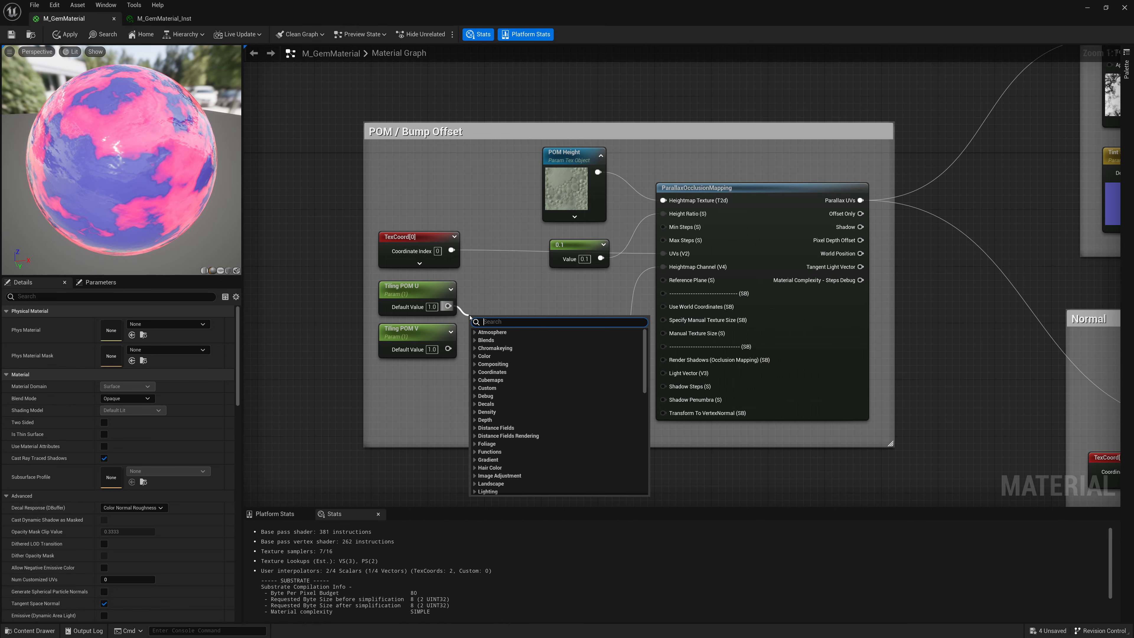
type("appendve")
key("Return")
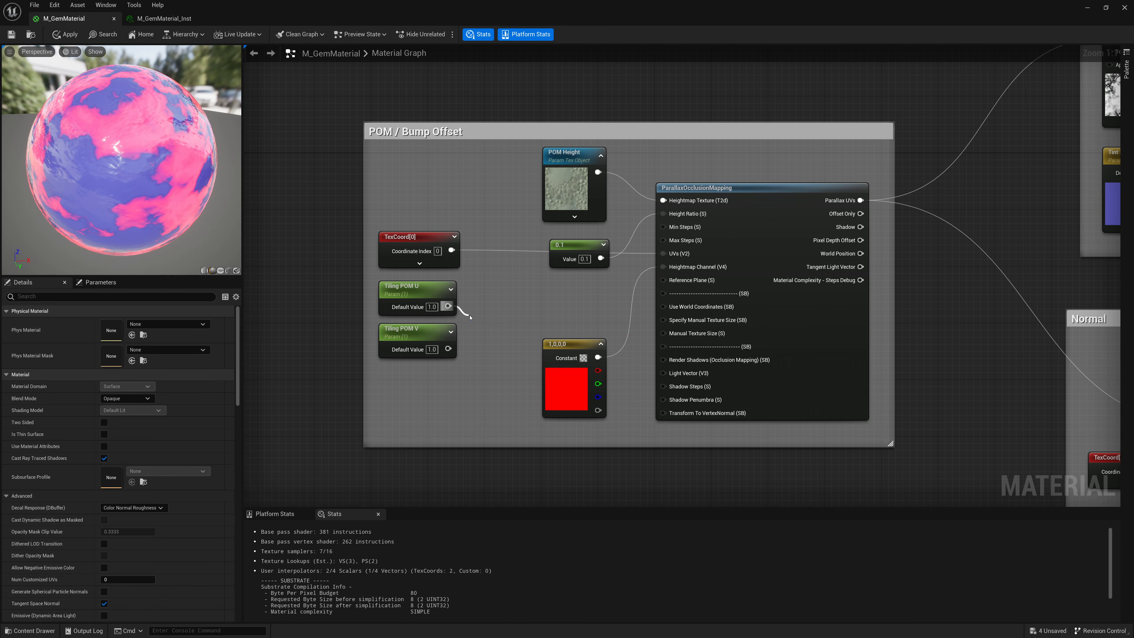
left_click_drag(447, 349, 476, 347)
left_click_drag(478, 320, 479, 305)
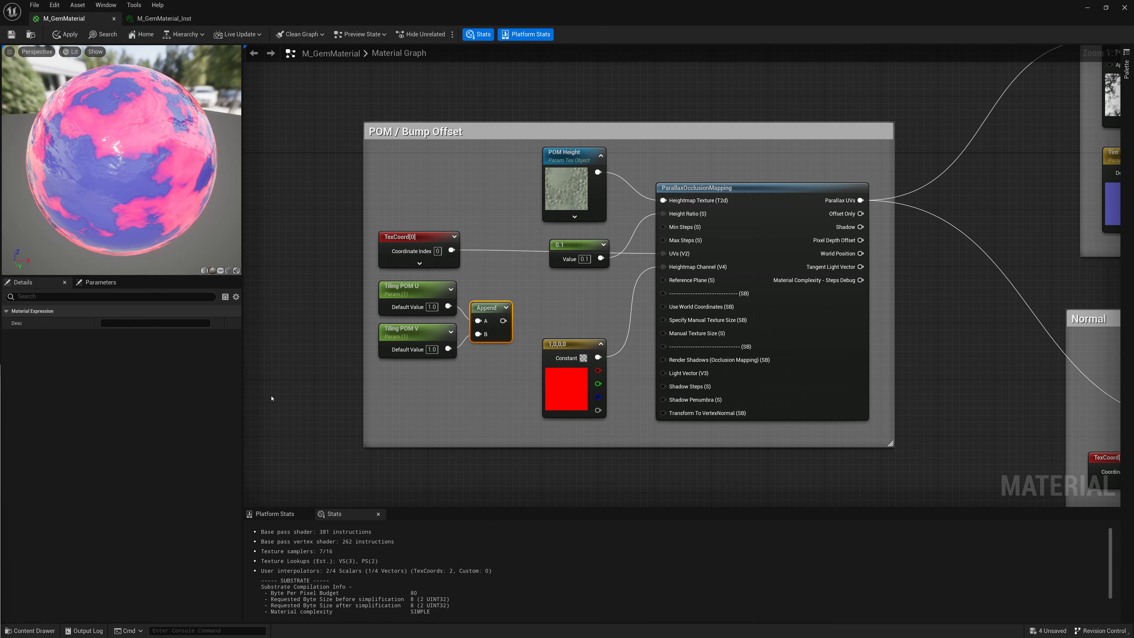
Multiply the TexCoord by the Append output and feed the Multiply result into the UVs input of ParallaxOcclusionMapping.
right_click(526, 286)
type("mult")
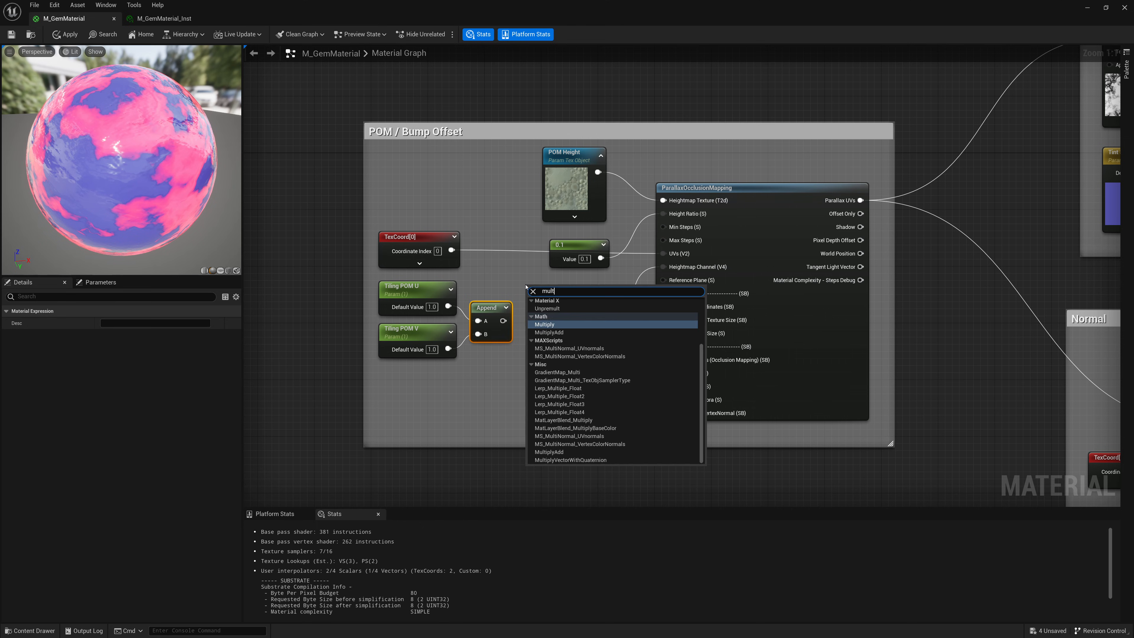
key("Return")
left_click_drag(503, 320, 452, 250)
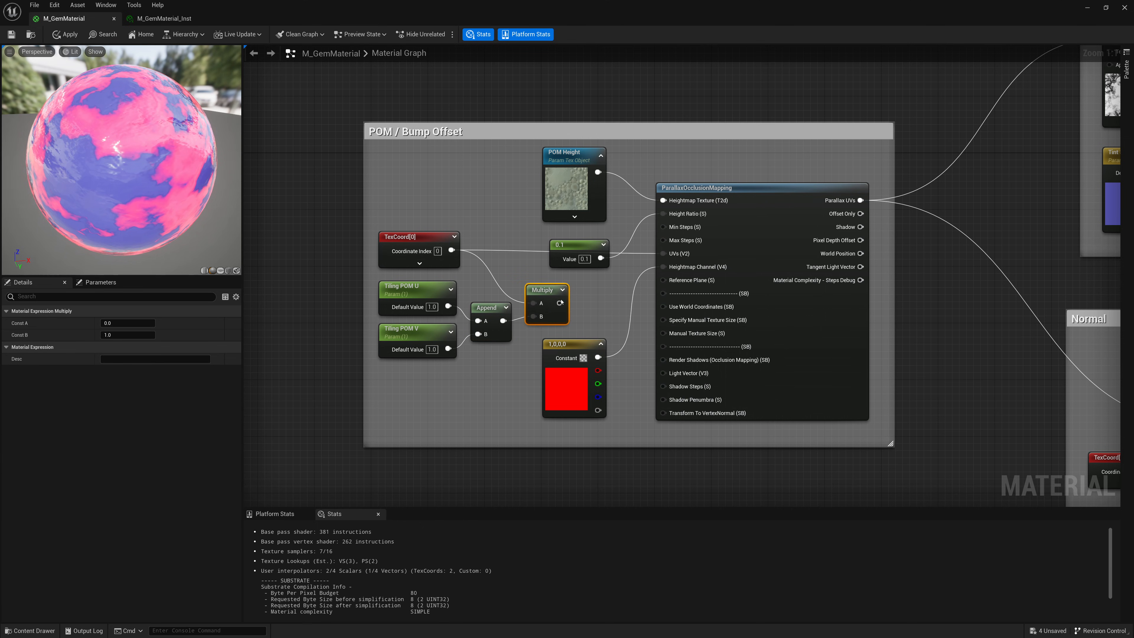
left_click_drag(550, 290, 671, 253)
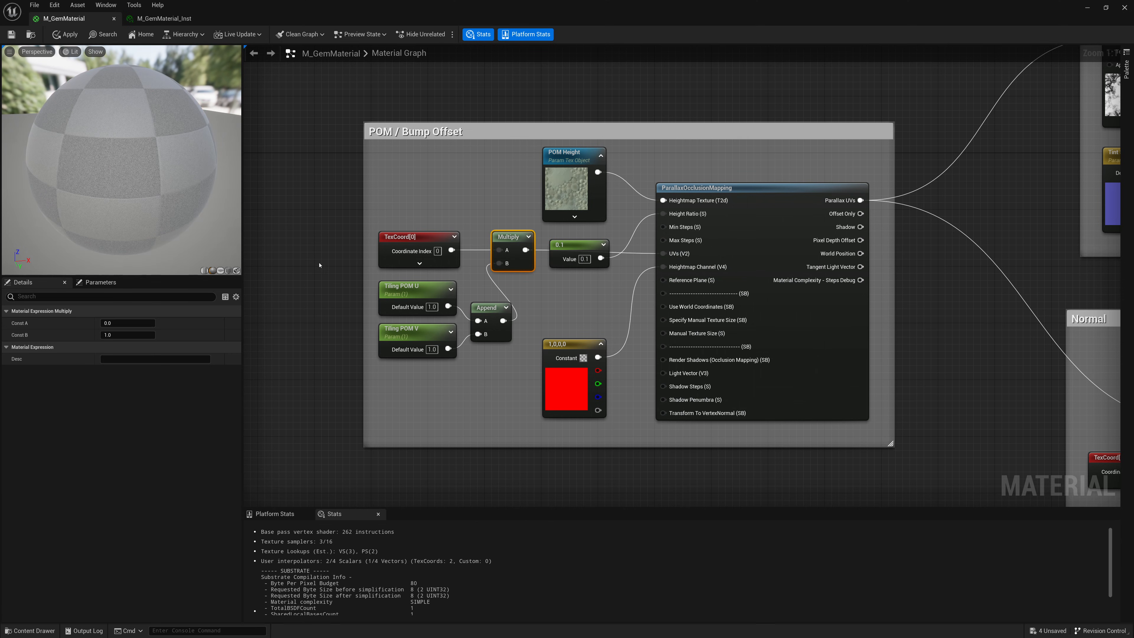
Save M_GemMaterial, switch to M_GemMaterial_Inst and place its editor window beside the sphere in the level viewport.
left_click(11, 34)
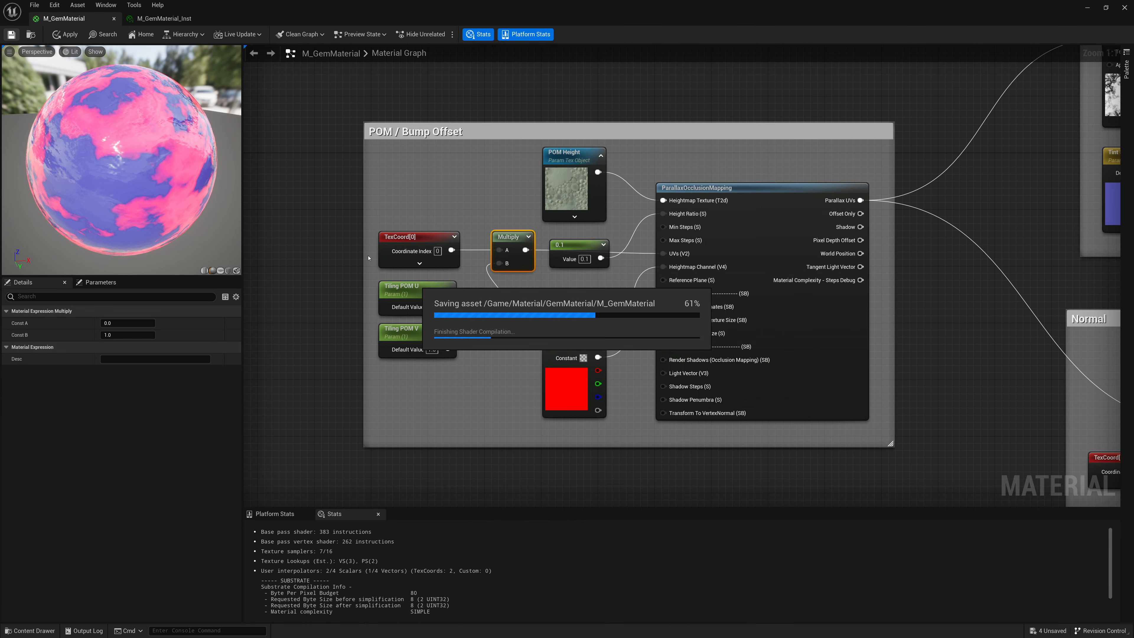
left_click(170, 19)
left_click_drag(440, 5, 845, 70)
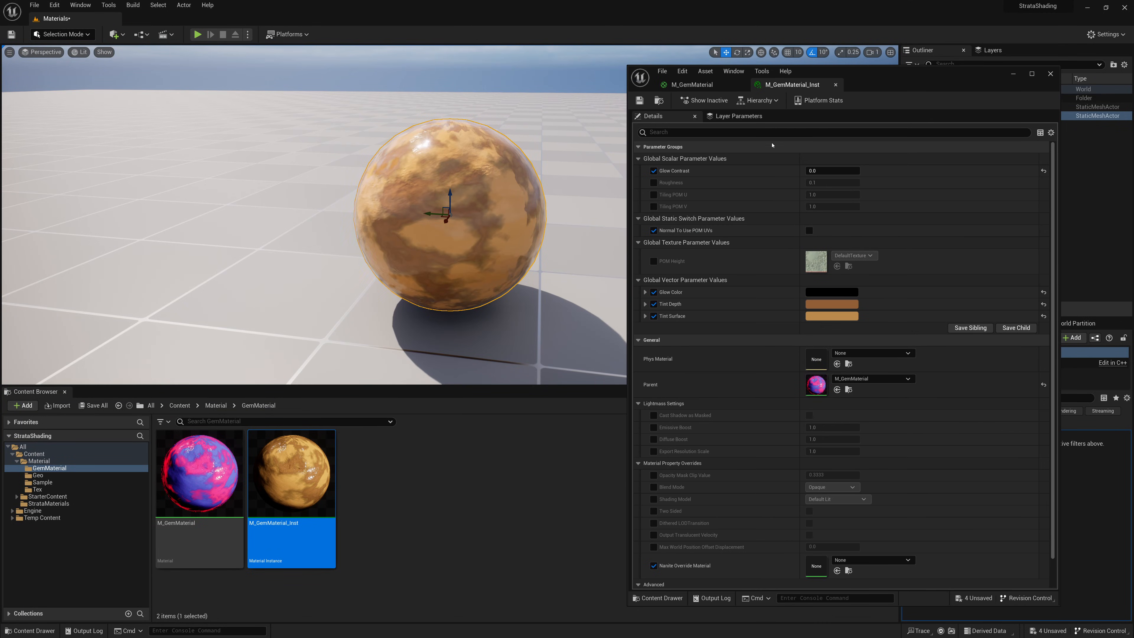
Enable the Tiling POM U and Tiling POM V overrides, try larger values on the sphere, and set both to 1.
left_click(654, 195)
left_click(654, 207)
left_click_drag(828, 195, 849, 207)
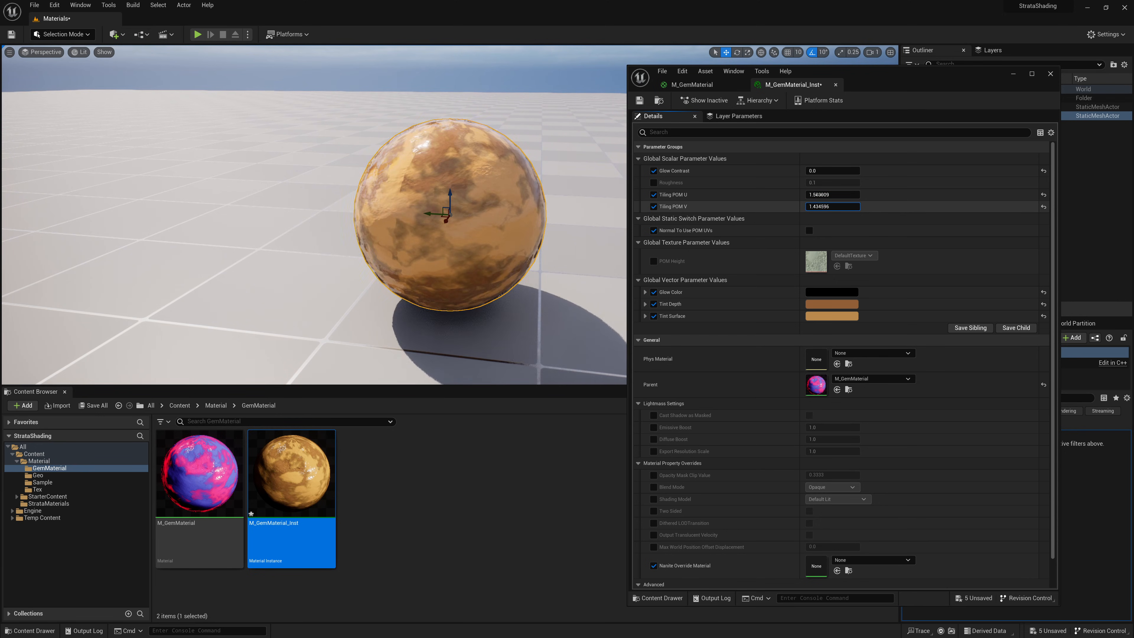
left_click(822, 195)
type("1")
left_click(819, 206)
type("1")
key("Return")
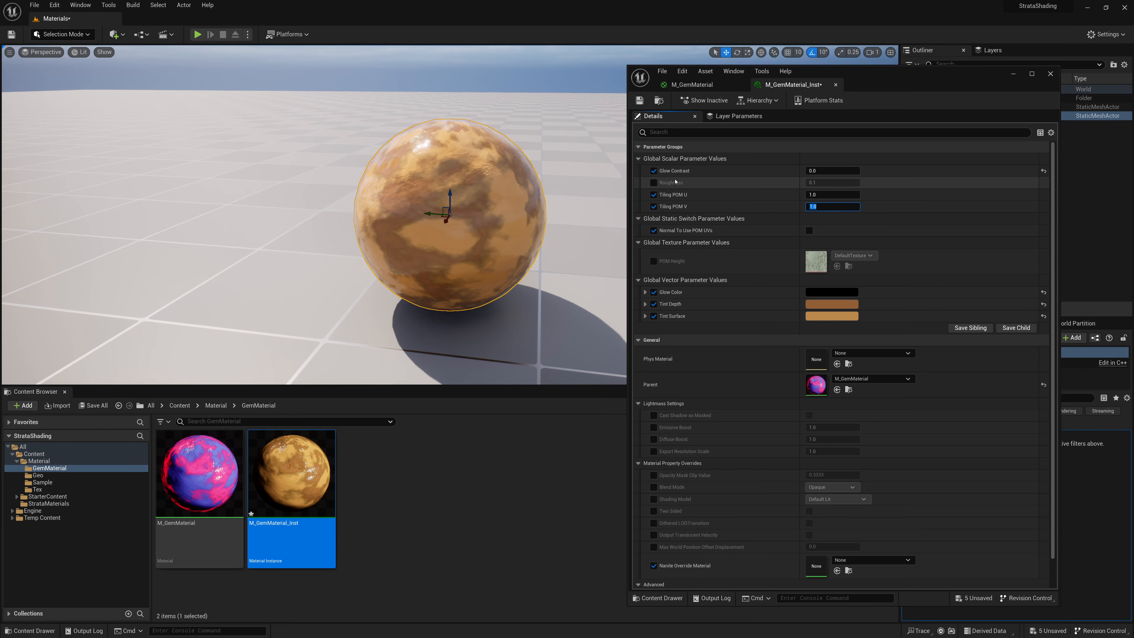
Enable the Roughness override, set it to 0 and set Glow Contrast to about 0.38.
left_click(653, 182)
mouse_move(815, 184)
left_mouse_down()
mouse_move(801, 184)
mouse_move(831, 171)
left_mouse_up()
left_click(824, 181)
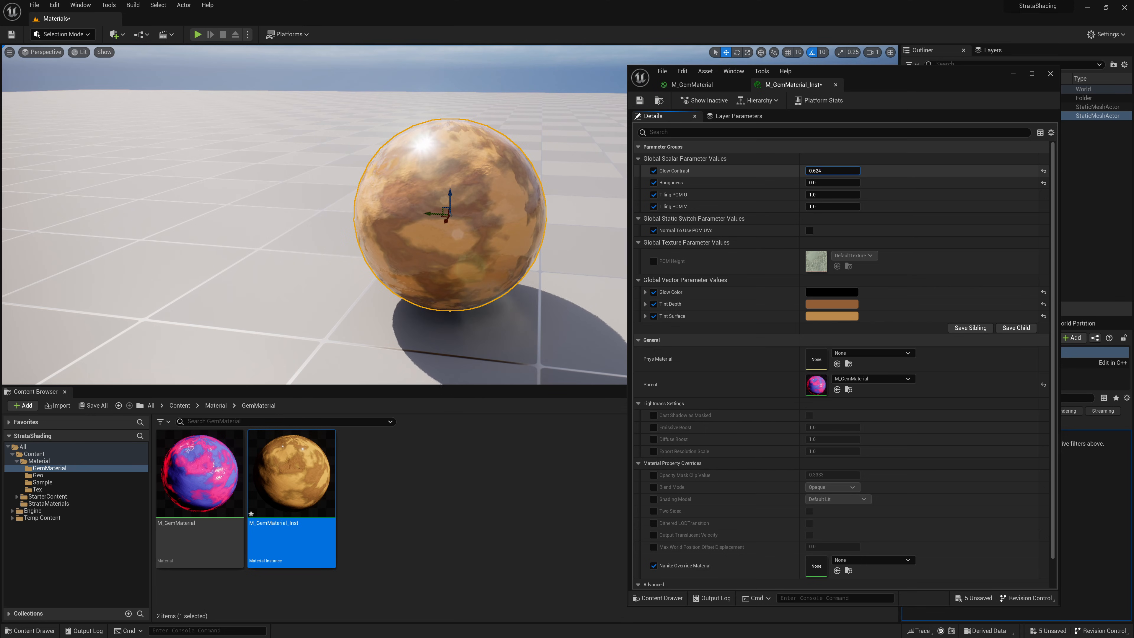
left_click(832, 292)
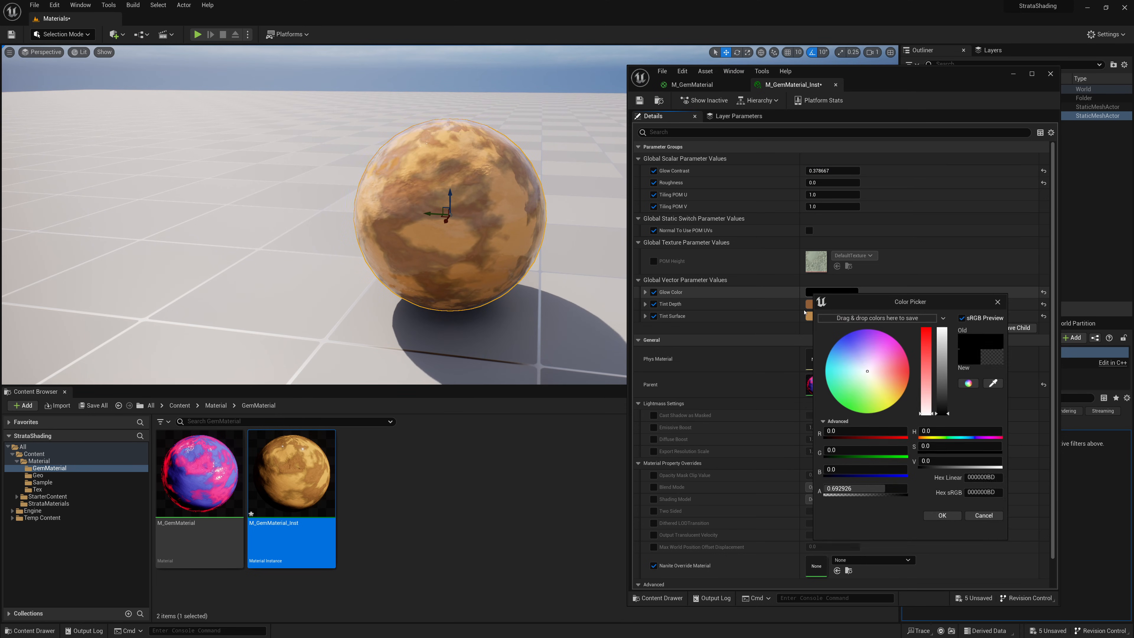
left_click_drag(889, 373, 948, 419)
left_click(985, 516)
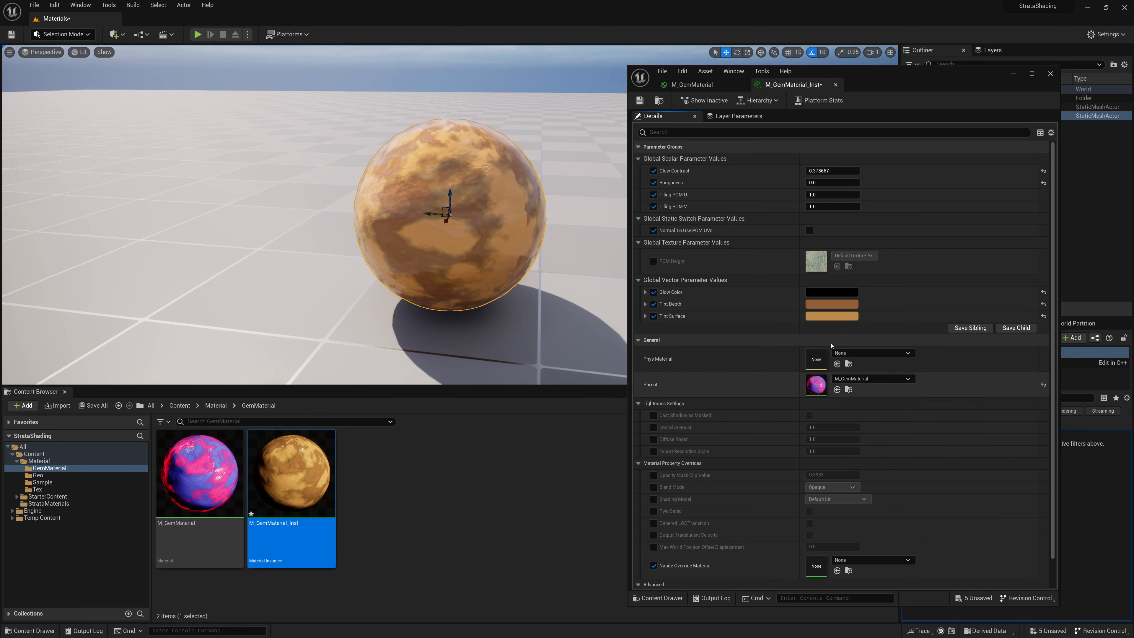
Enable the POM Height override and assign it the T_GemSurface003_M texture from the Tex folder.
left_click(653, 261)
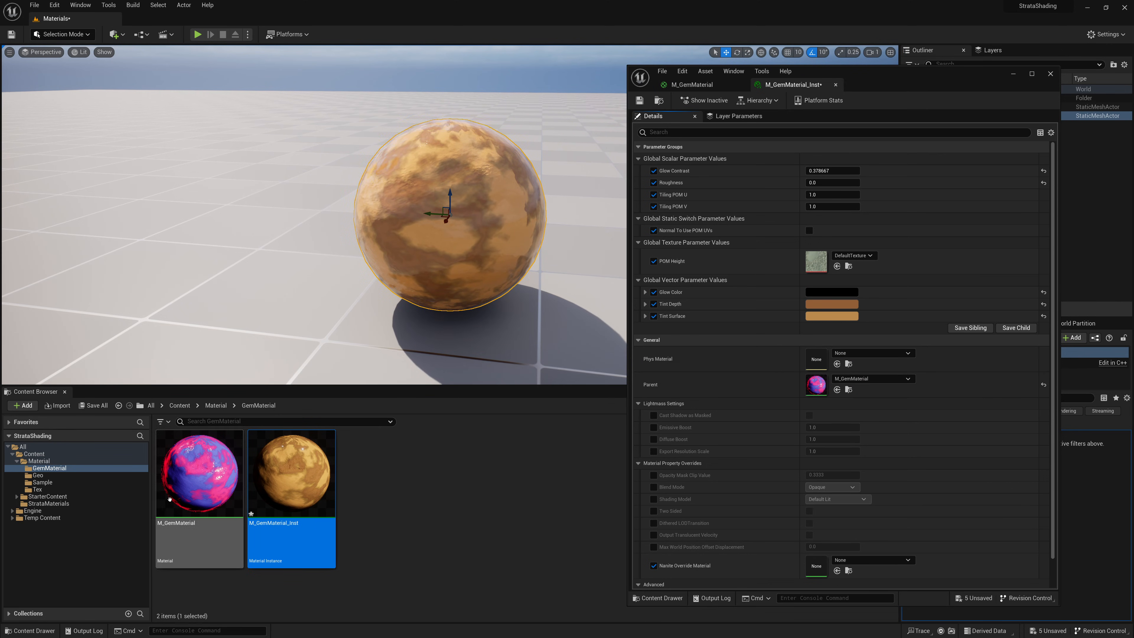
left_click(58, 491)
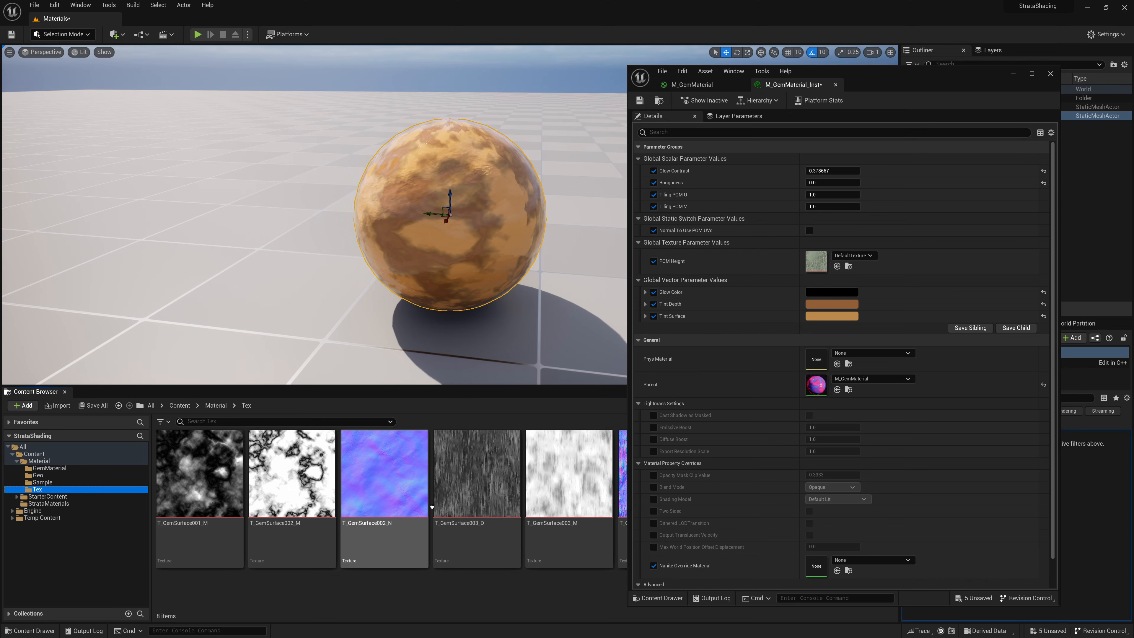
mouse_move(569, 473)
left_mouse_down()
mouse_move(737, 353)
mouse_move(820, 264)
left_mouse_up()
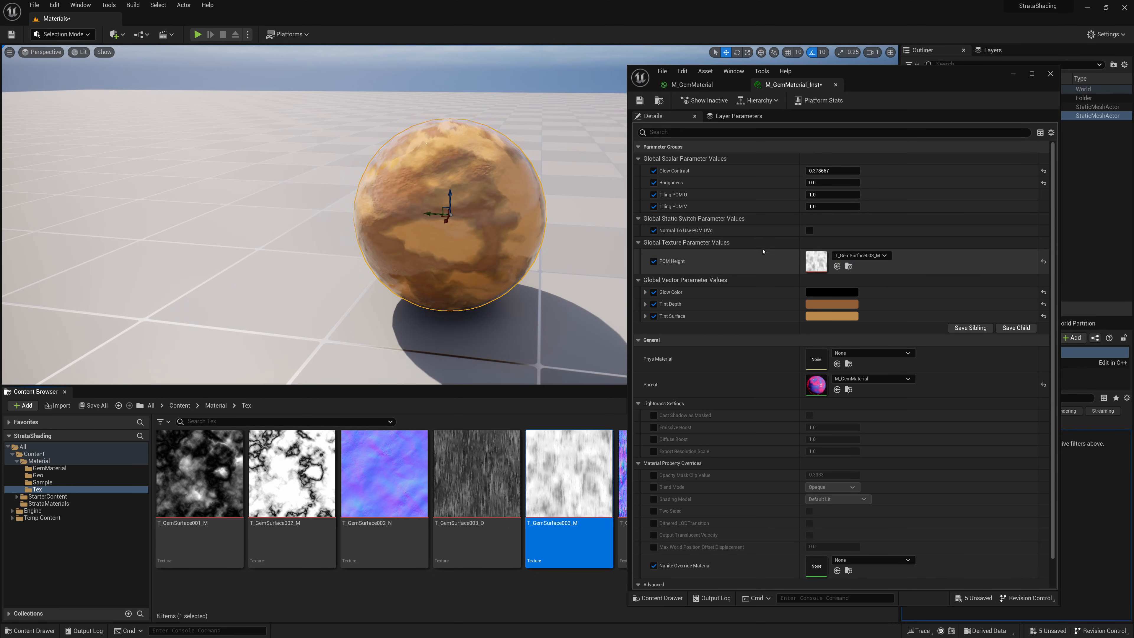
left_click_drag(536, 268, 594, 250, "alt")
scroll(536, 268, "up", 2)
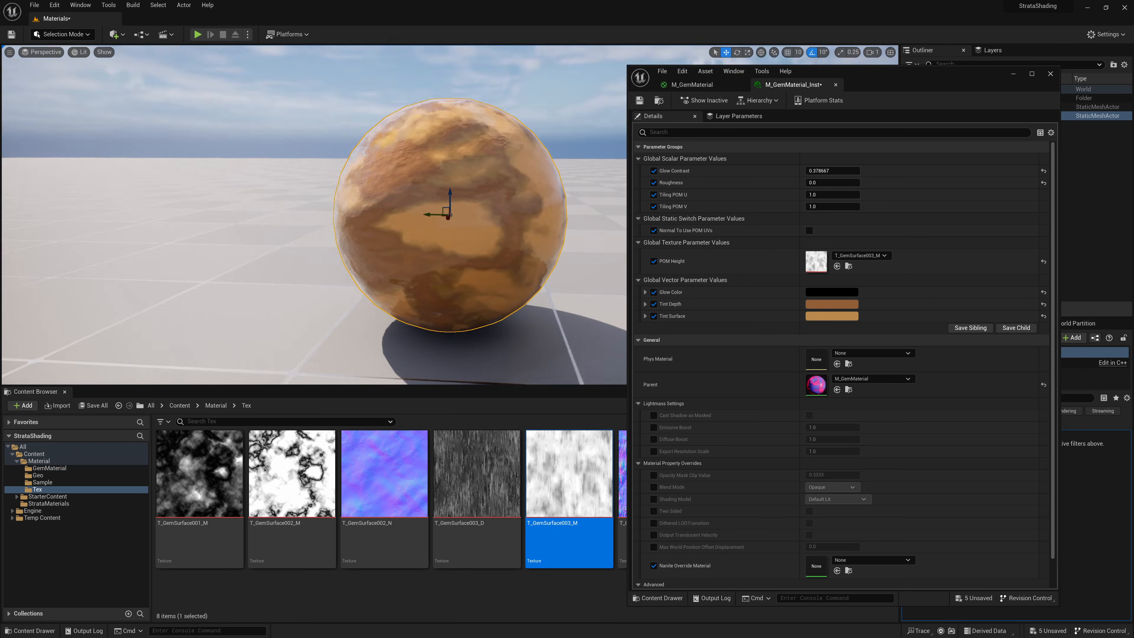
left_click_drag(436, 166, 415, 181, "alt")
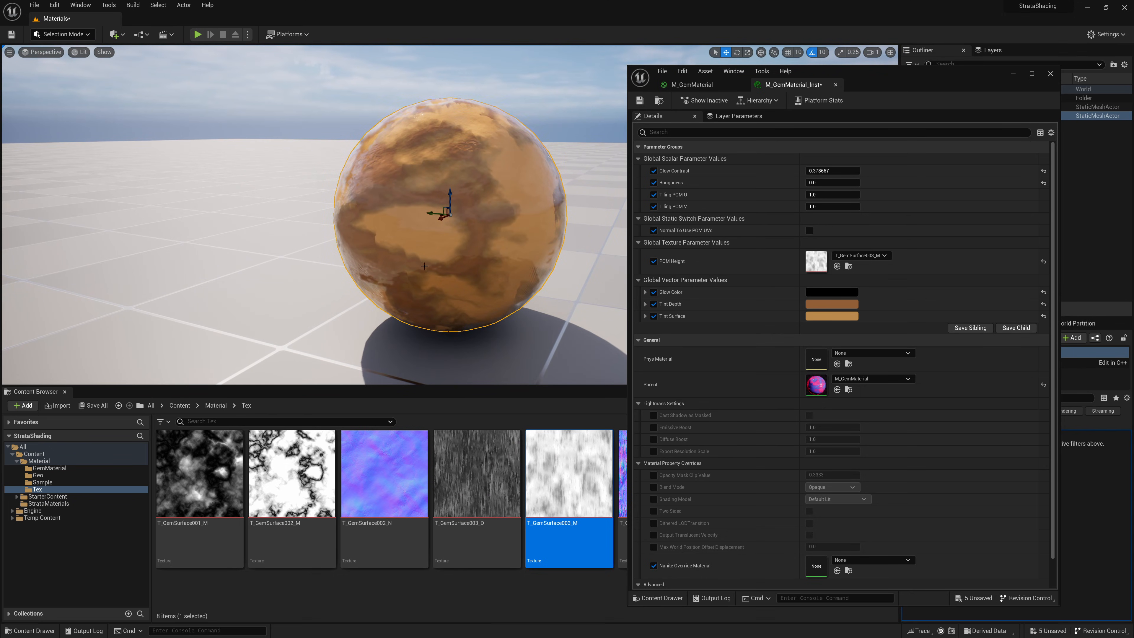
Try a Tiling POM U of about 1.08, undo it, and assign T_GemSurface001_M as the POM Height texture.
left_click_drag(826, 194, 841, 195)
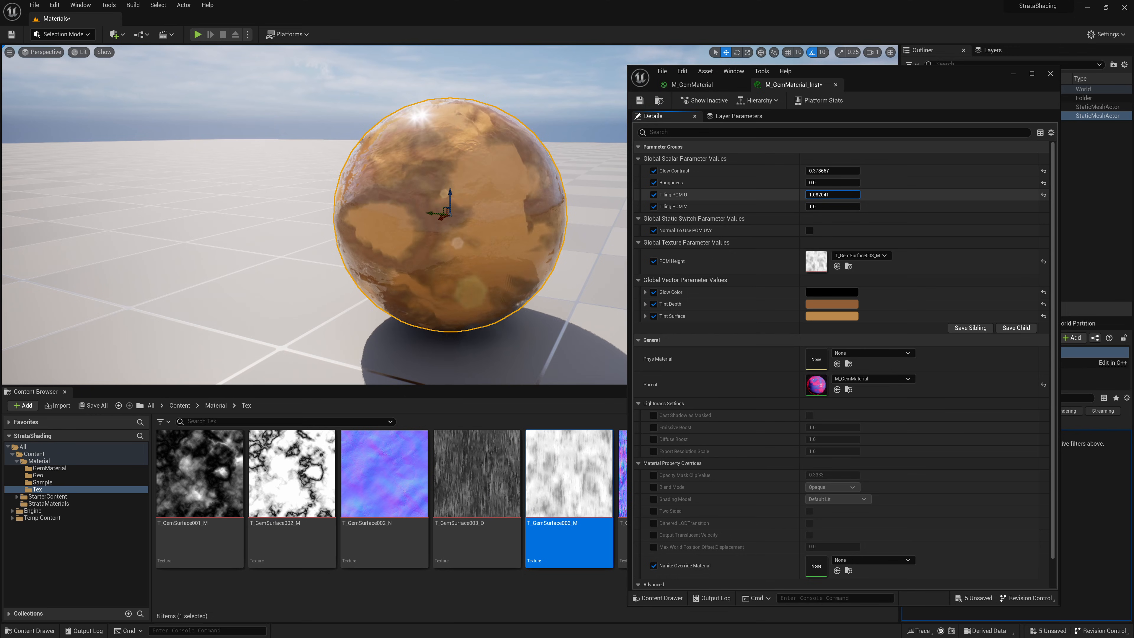
key("ctrl+z")
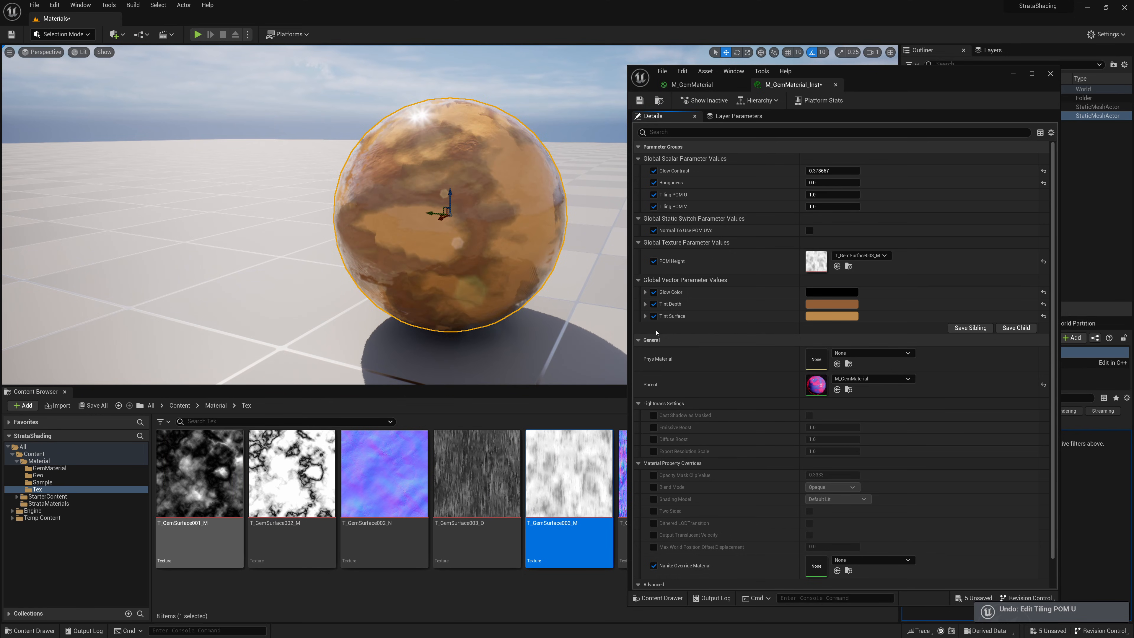
left_click_drag(200, 473, 817, 260)
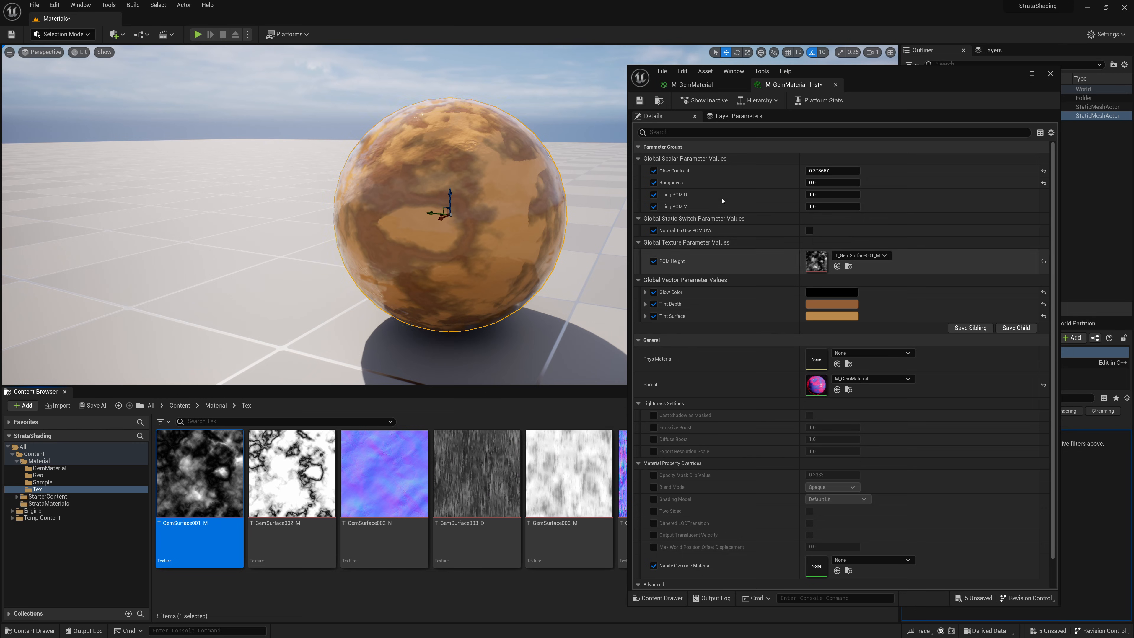
In M_GemMaterial, move the 0.1 constant feeding Height Ratio below the UV connection and convert it to a parameter named "POM Height Amount".
left_click(694, 85)
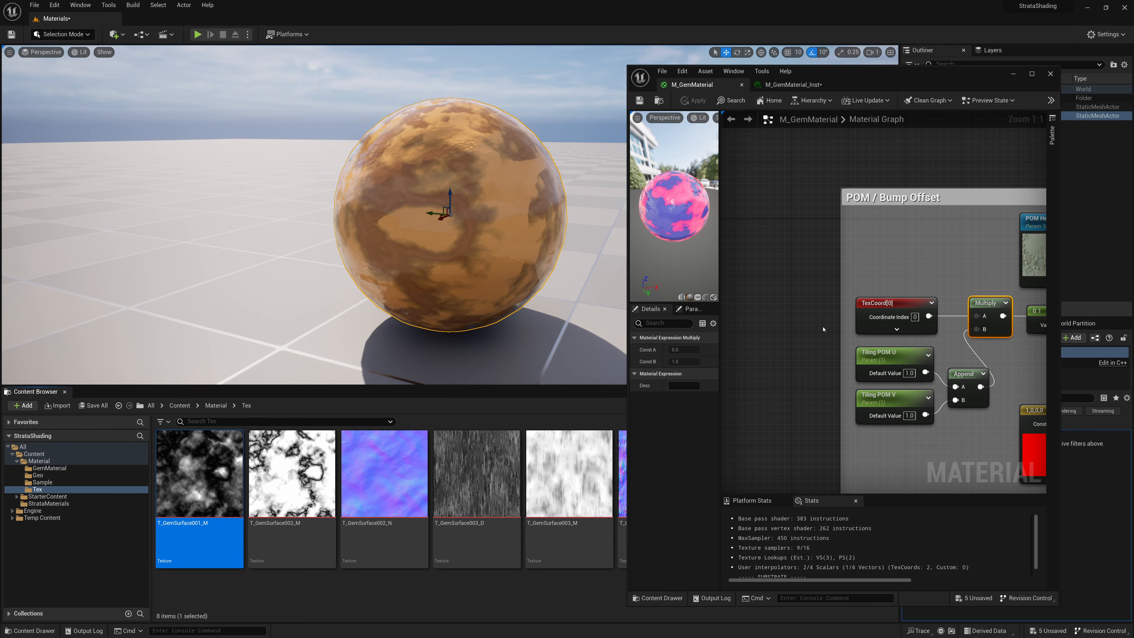
right_click_drag(823, 329, 773, 276)
double_click(928, 78)
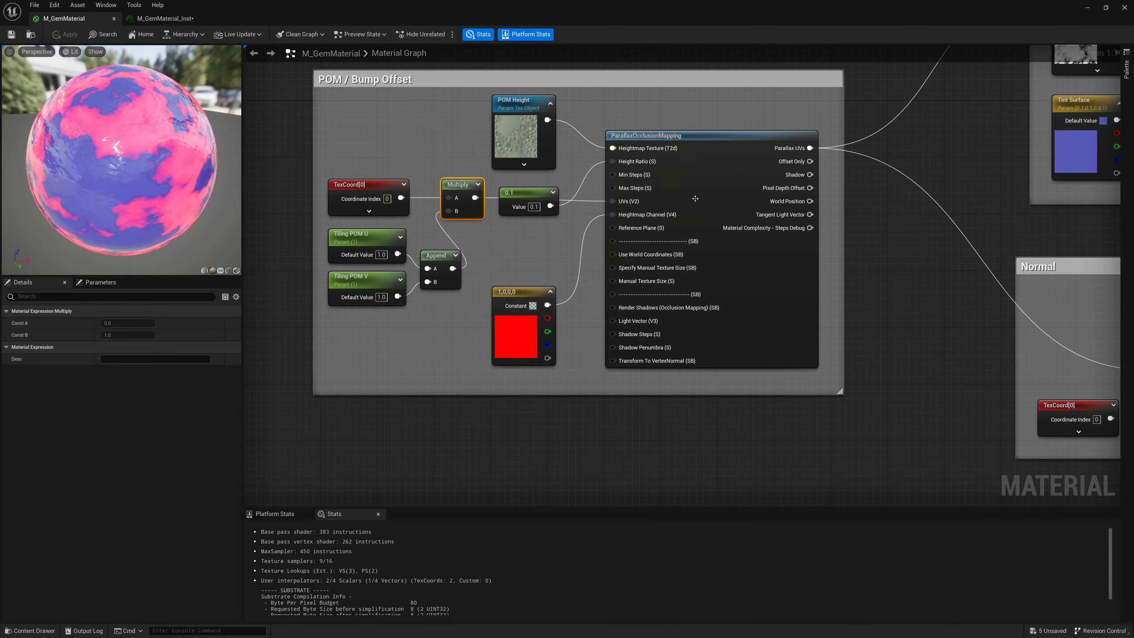
left_click_drag(516, 193, 519, 220)
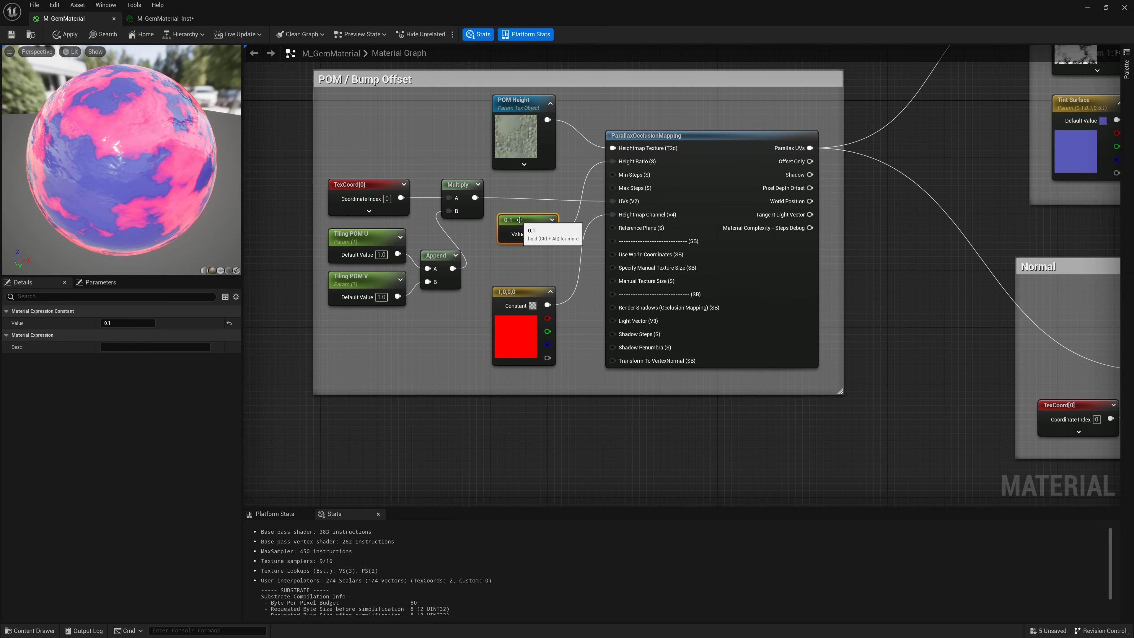
right_click(521, 223)
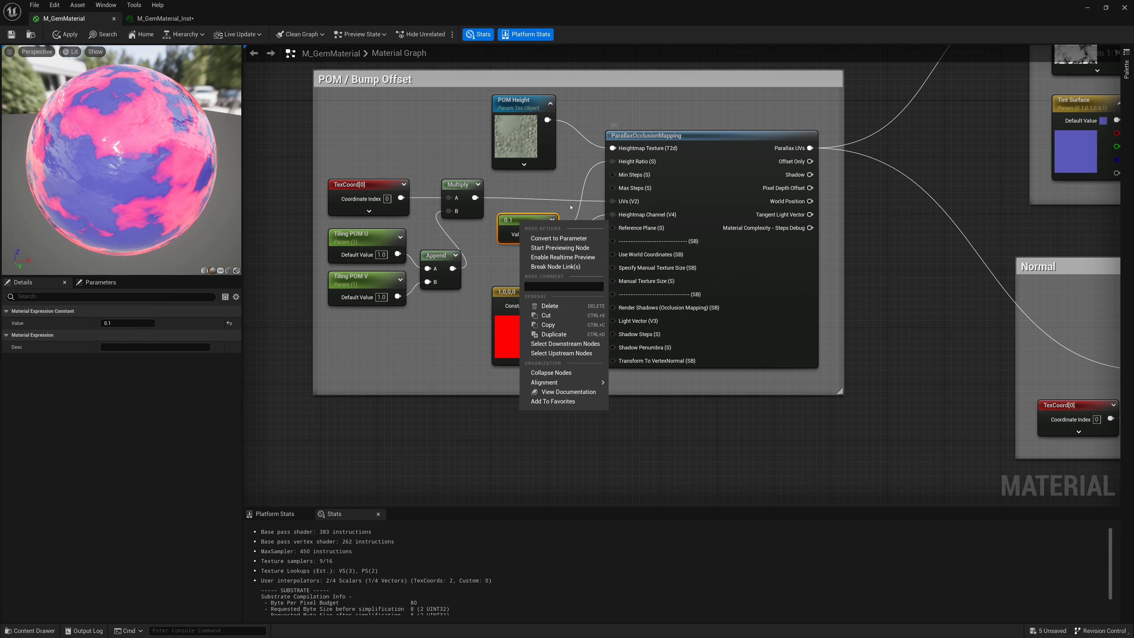
left_click(550, 238)
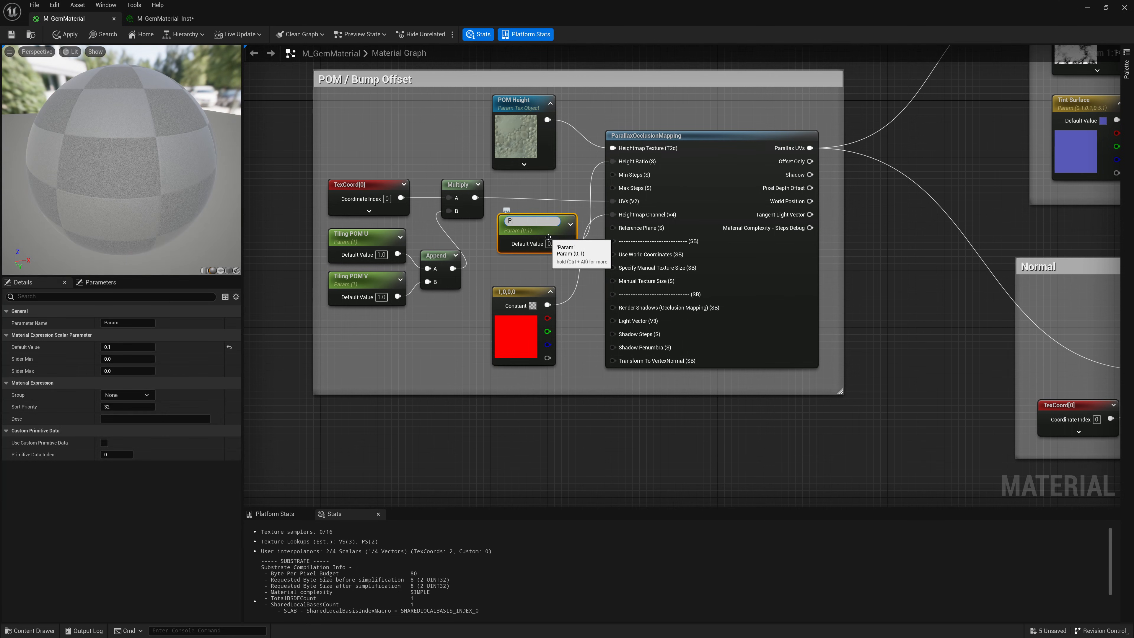
type("POM Height Amou")
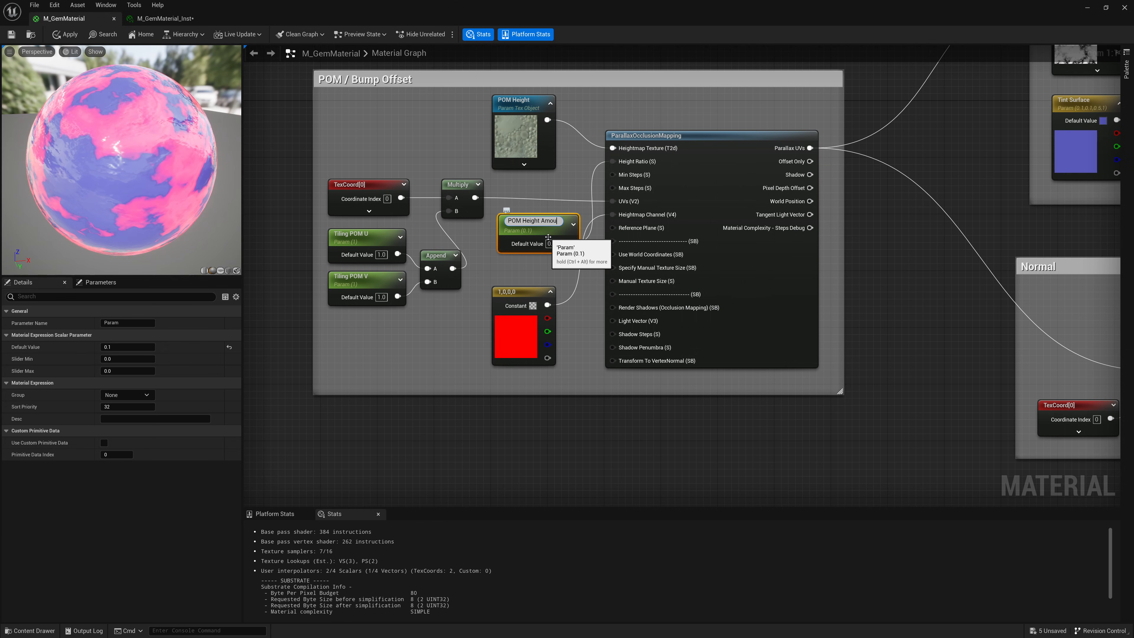
type("nt")
key("Return")
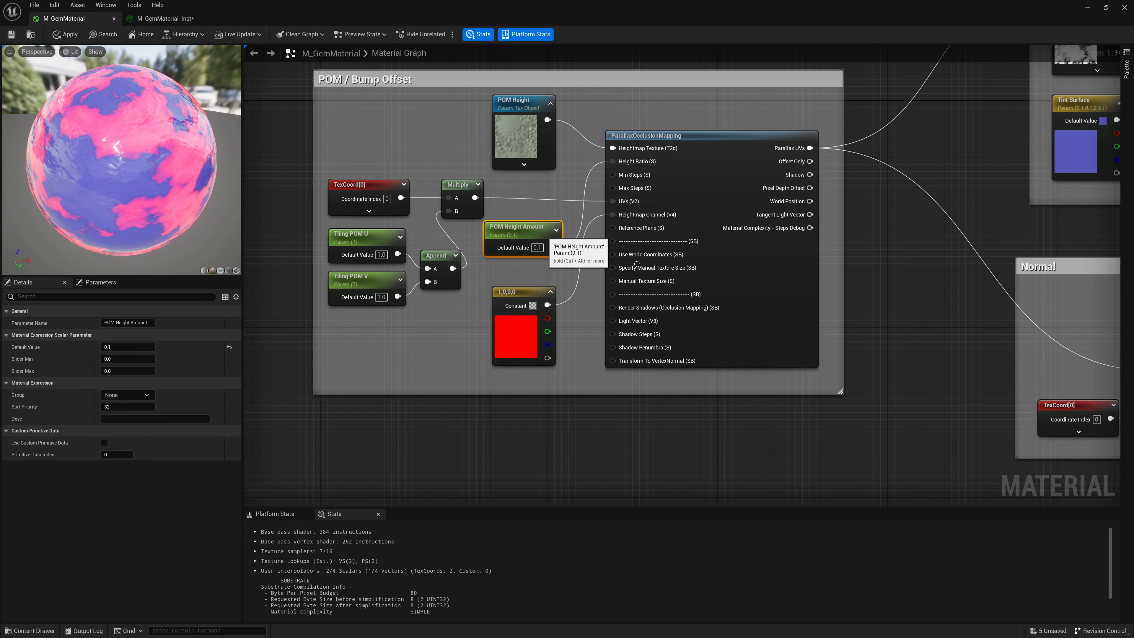
Convert the surface Texture Sample above Tint Surface to a parameter named "Color / Diffuse".
right_click_drag(882, 319, 386, 426)
right_click(597, 166)
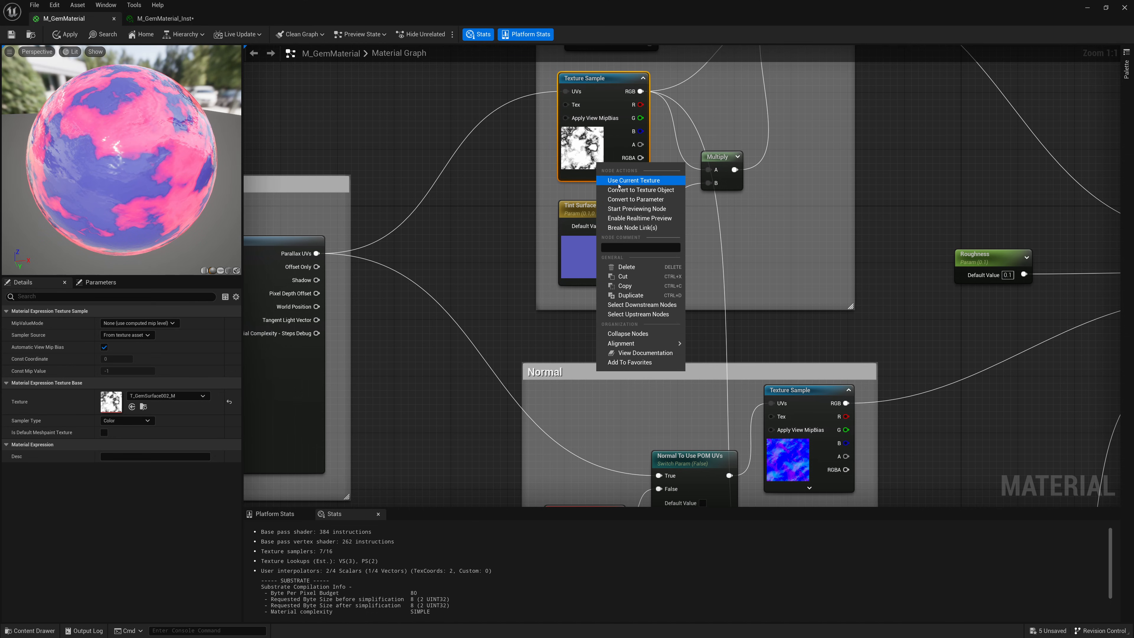
left_click(618, 199)
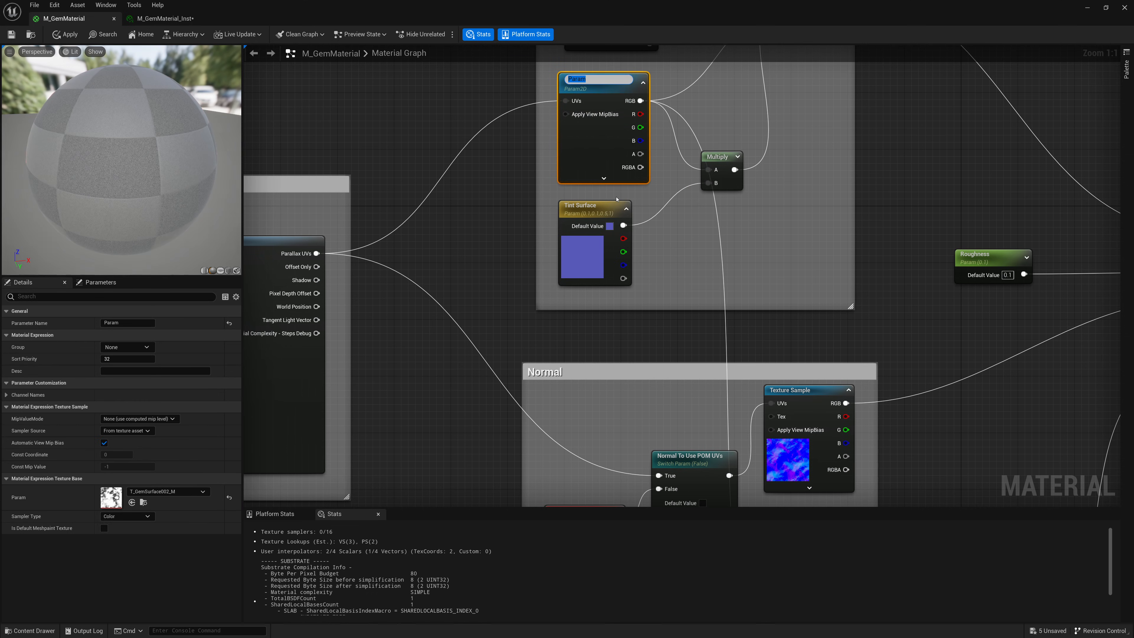
type("Color")
key("Return")
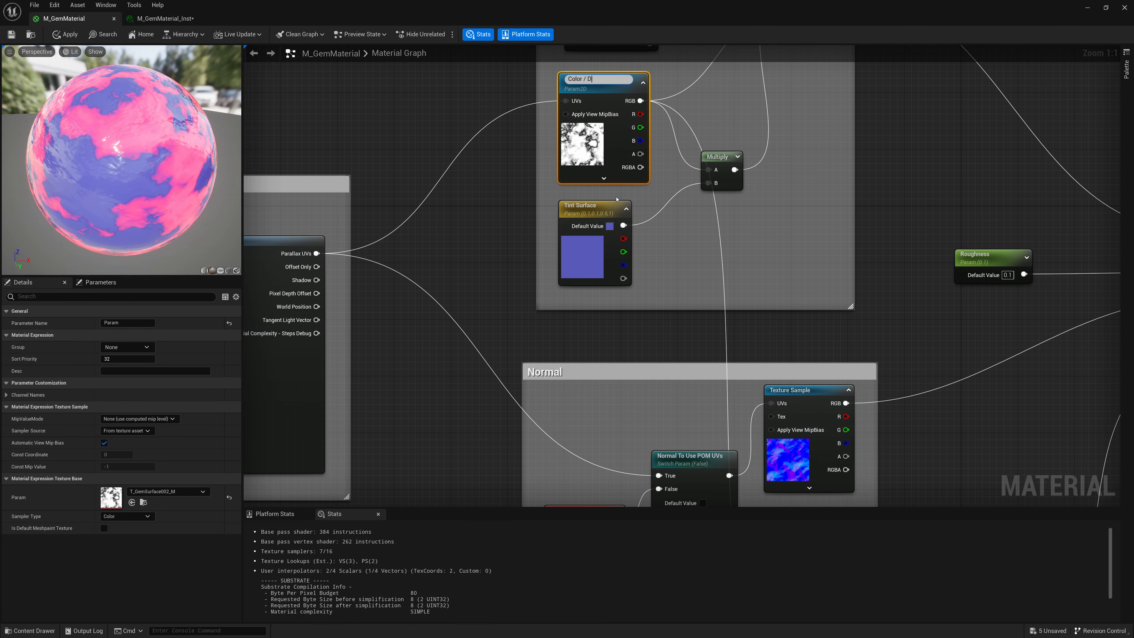
type("/ Diffuse")
key("Return")
Convert the Texture Sample in the Normal group to a parameter named "Normal Map" and save M_GemMaterial.
right_click_drag(899, 343, 811, 220)
right_click(726, 287)
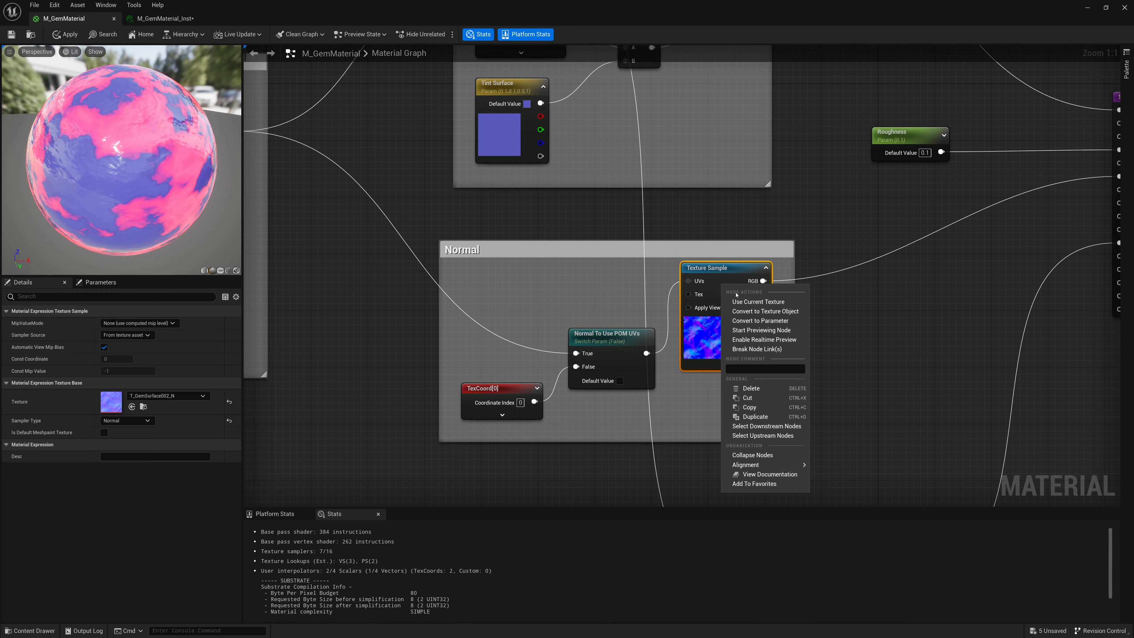
left_click(746, 316)
type("Normal Map")
key("Return")
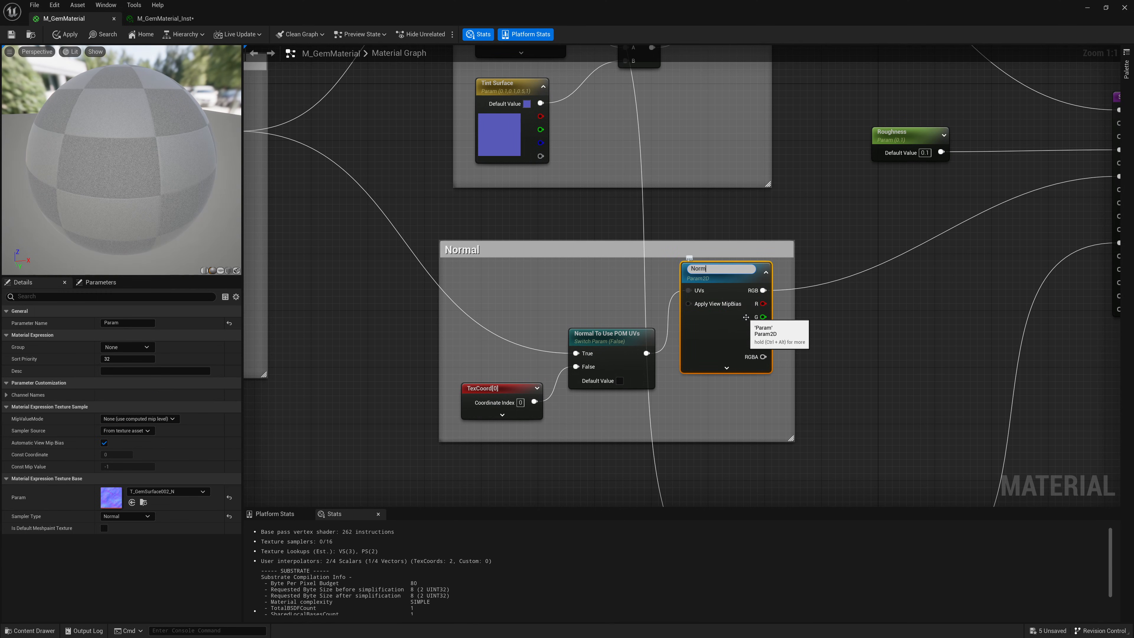
left_click(12, 36)
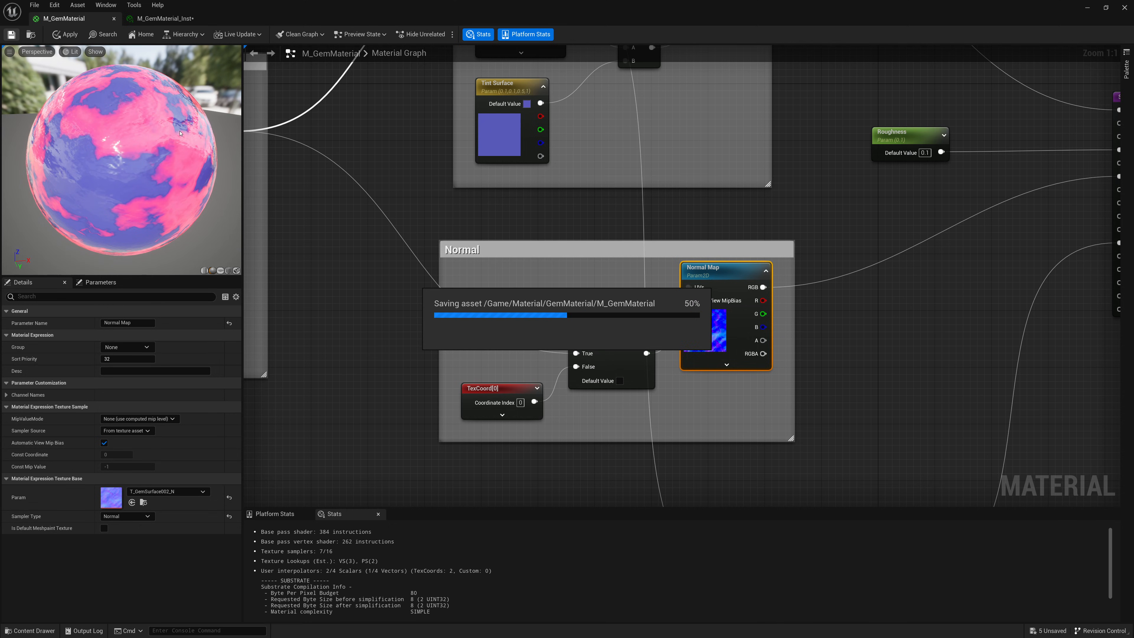
In M_GemMaterial_Inst, enable the Color / Diffuse override and assign it T_GemSurface001_M, checking the result on the sphere.
left_click(165, 18)
left_click_drag(374, 6, 856, 51)
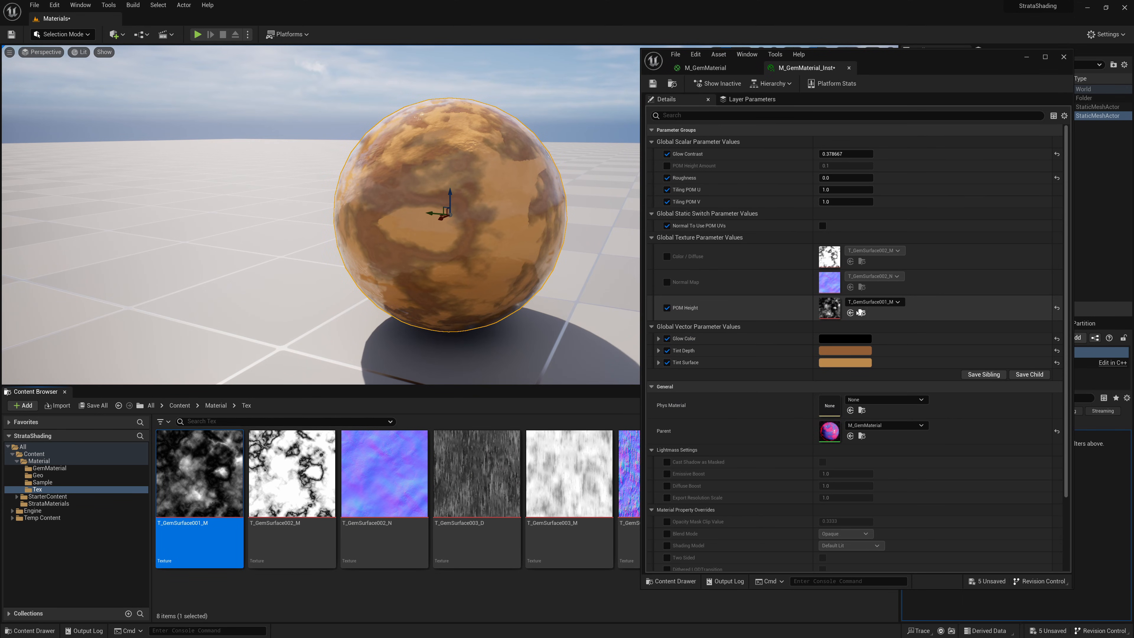
left_click(666, 256)
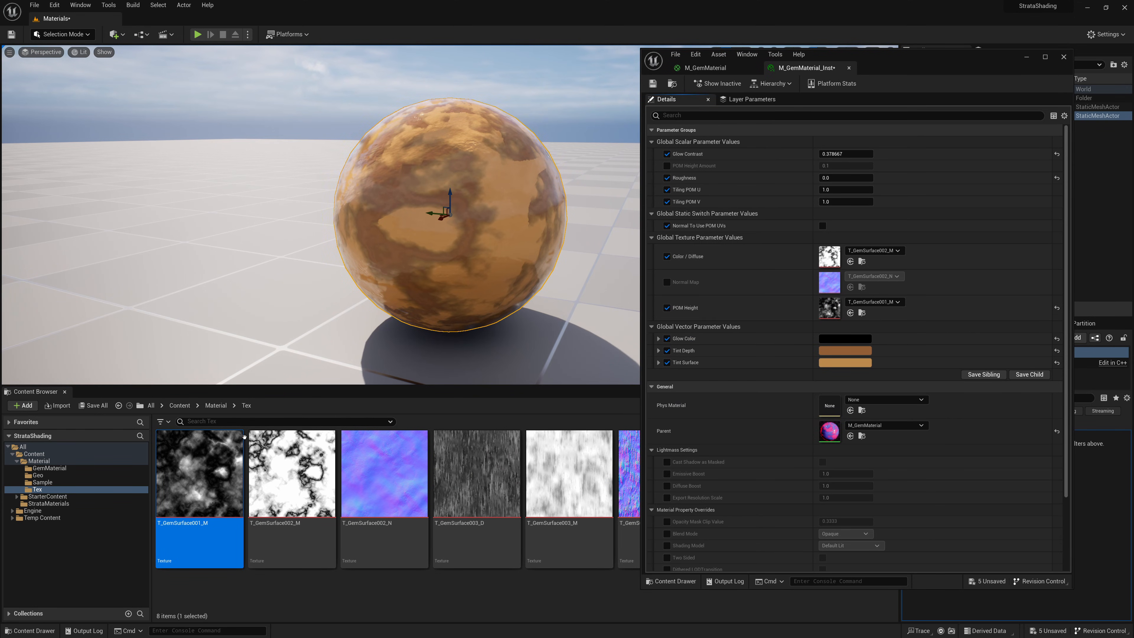
left_click_drag(245, 436, 829, 257)
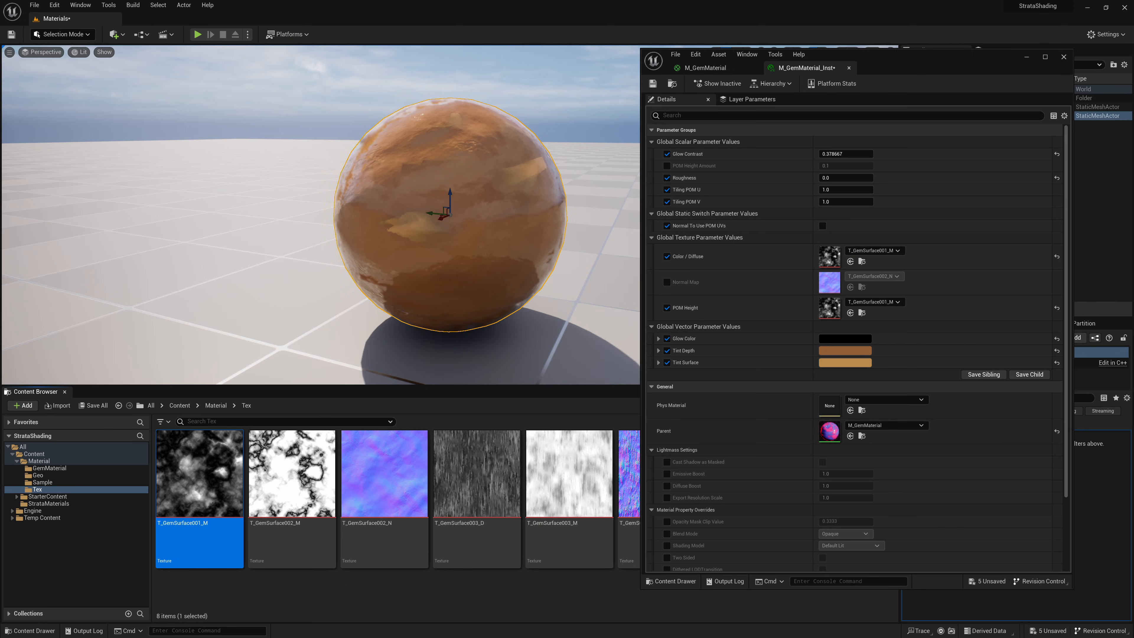
left_click_drag(451, 250, 447, 219, "alt")
Assign T_GemSurface003_M to both Color / Diffuse and POM Height and inspect the sphere.
left_click_drag(567, 473, 830, 258)
left_click_drag(552, 516, 829, 308)
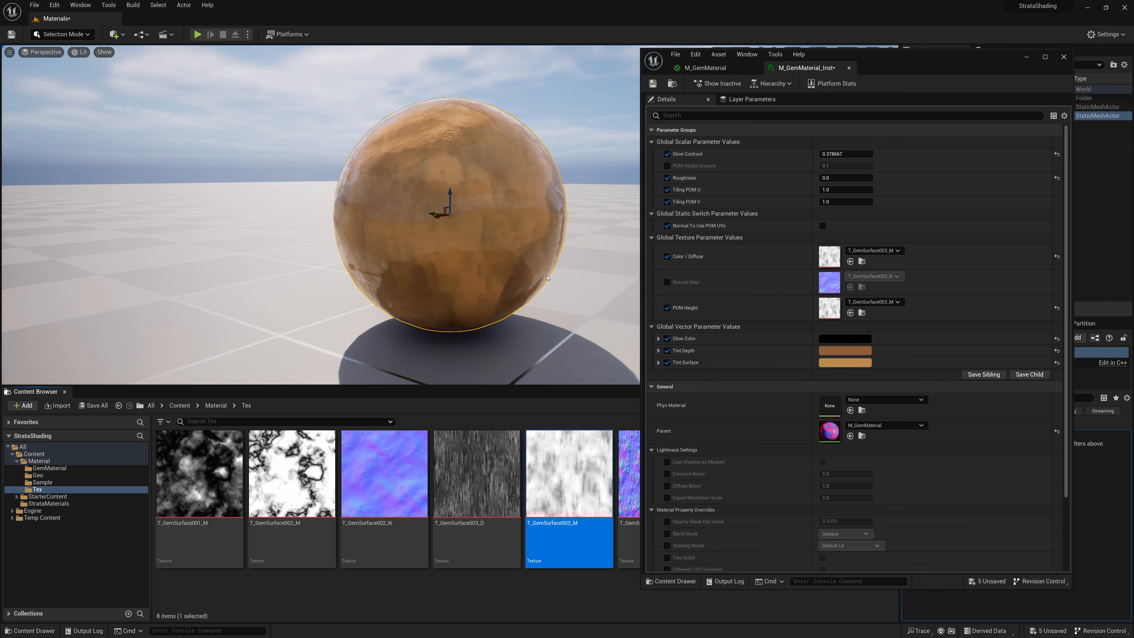
left_click_drag(465, 250, 438, 223, "alt")
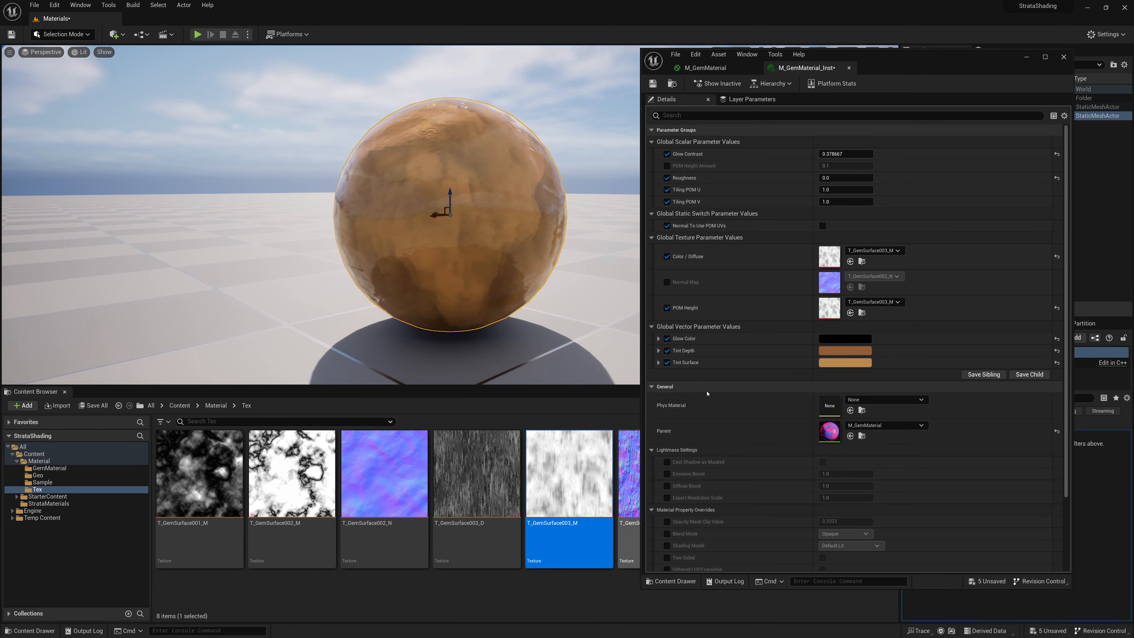
Enable the Normal Map override and assign T_GemSurface003_N, comparing it against T_GemSurface002_N.
left_click(668, 282)
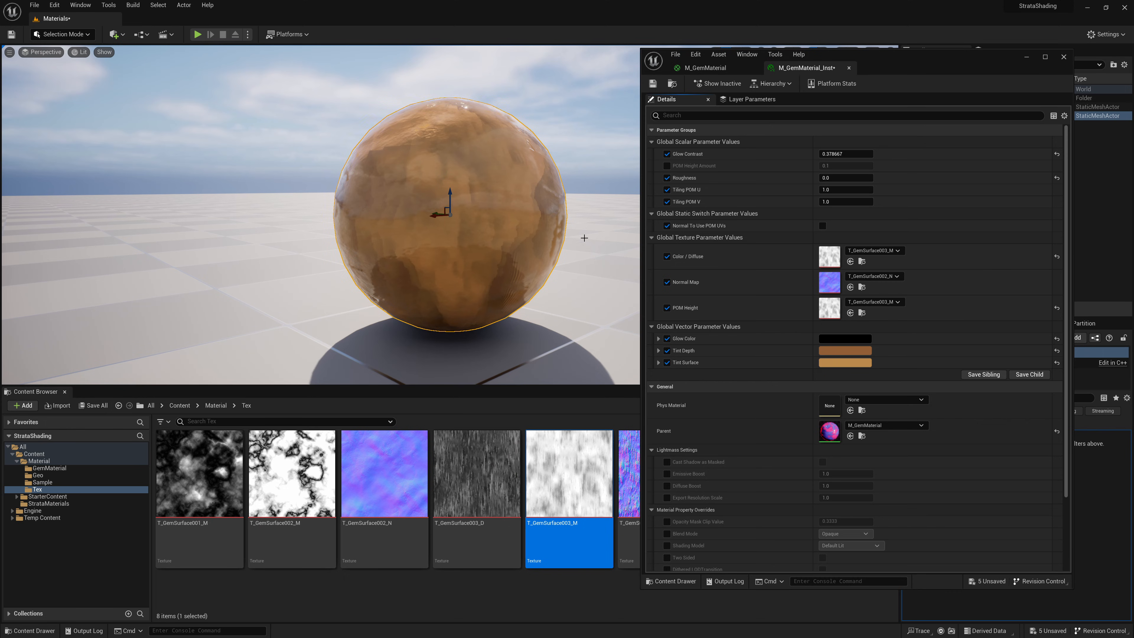
left_click_drag(629, 478, 829, 283)
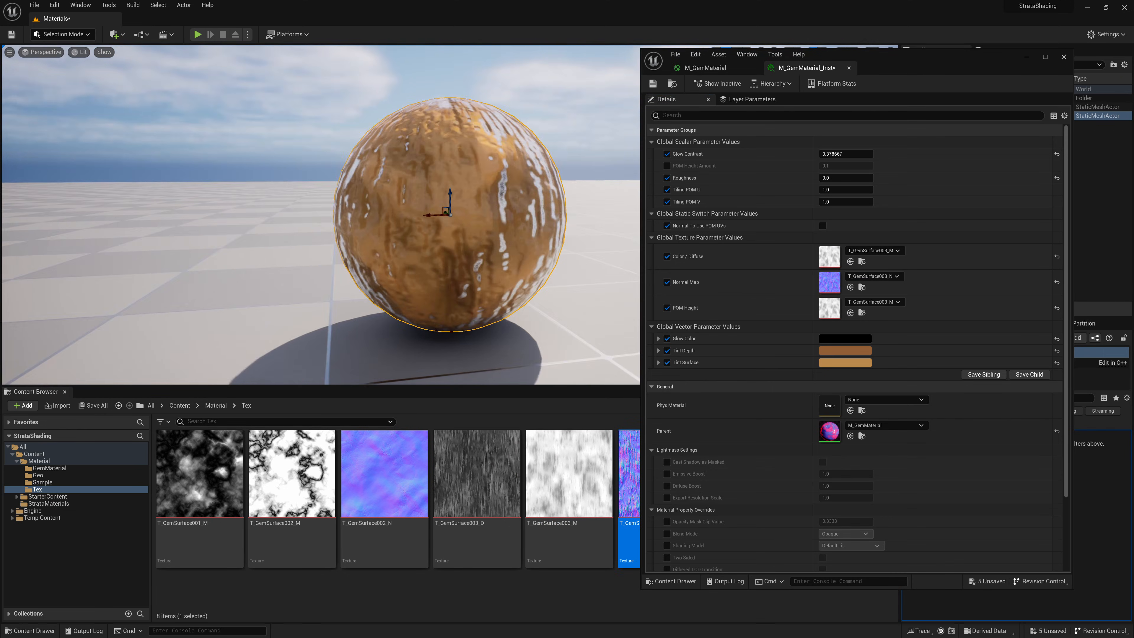
mouse_move(383, 480)
left_mouse_down()
mouse_move(402, 447)
mouse_move(831, 285)
left_mouse_up()
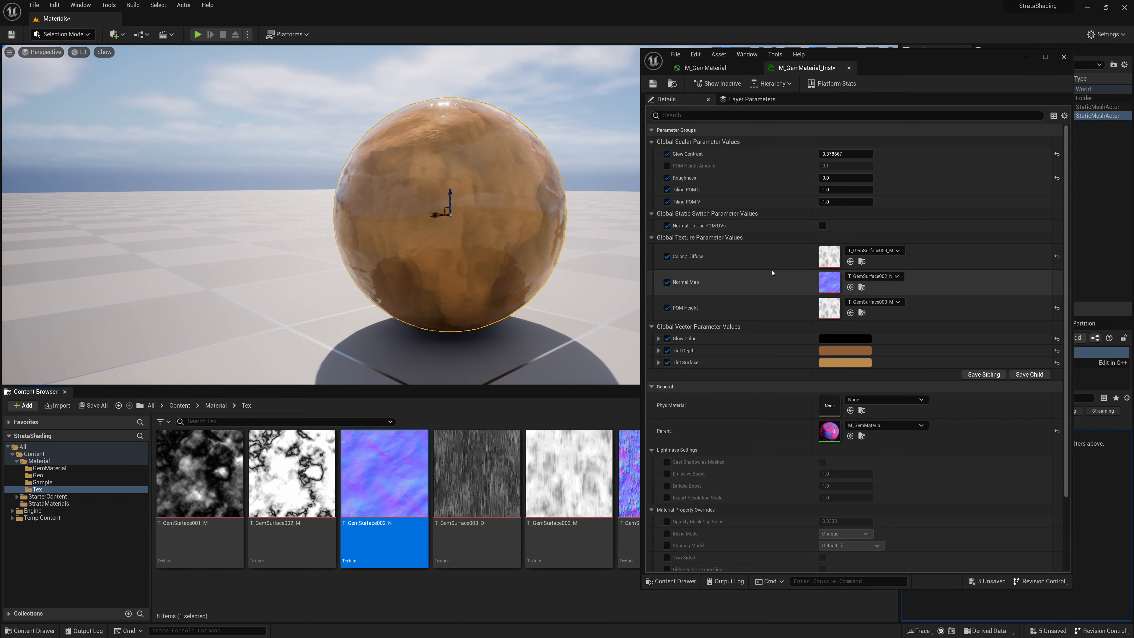
left_click_drag(629, 473, 829, 283)
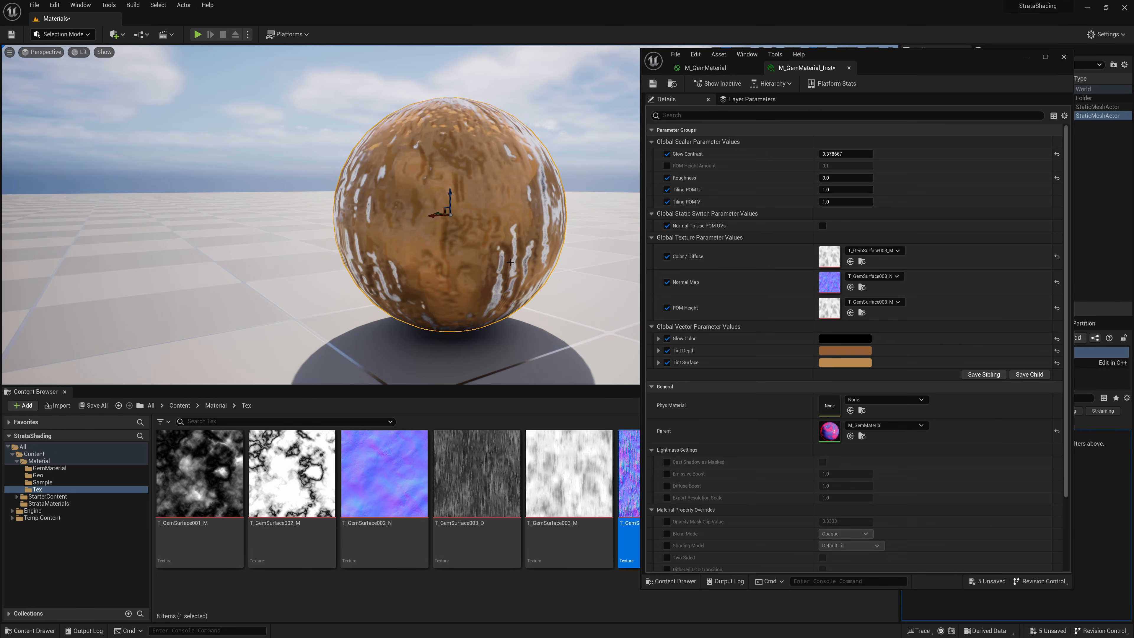
Return to M_GemMaterial in a maximized window and widen the Normal comment box beyond the Normal Map node.
left_click(704, 68)
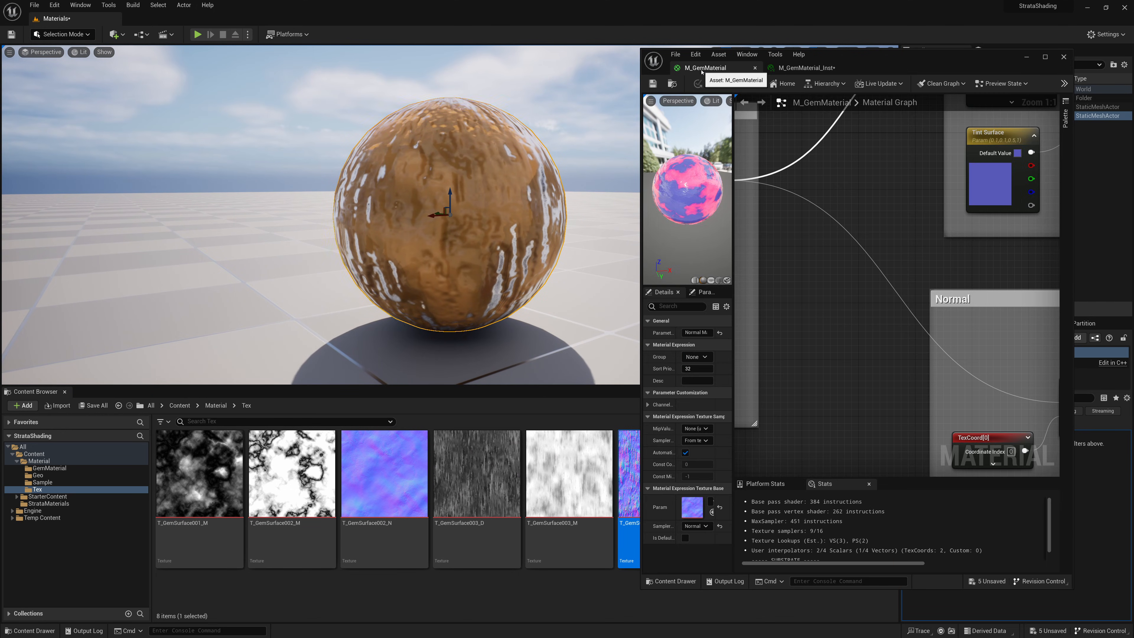
double_click(856, 67)
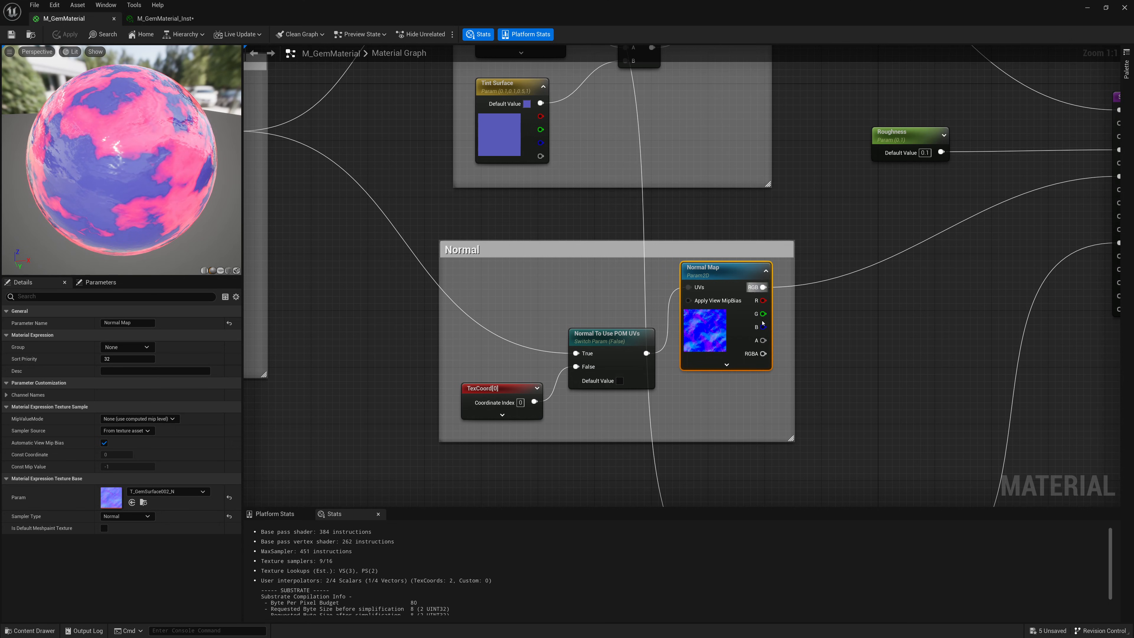
right_click_drag(763, 323, 744, 299)
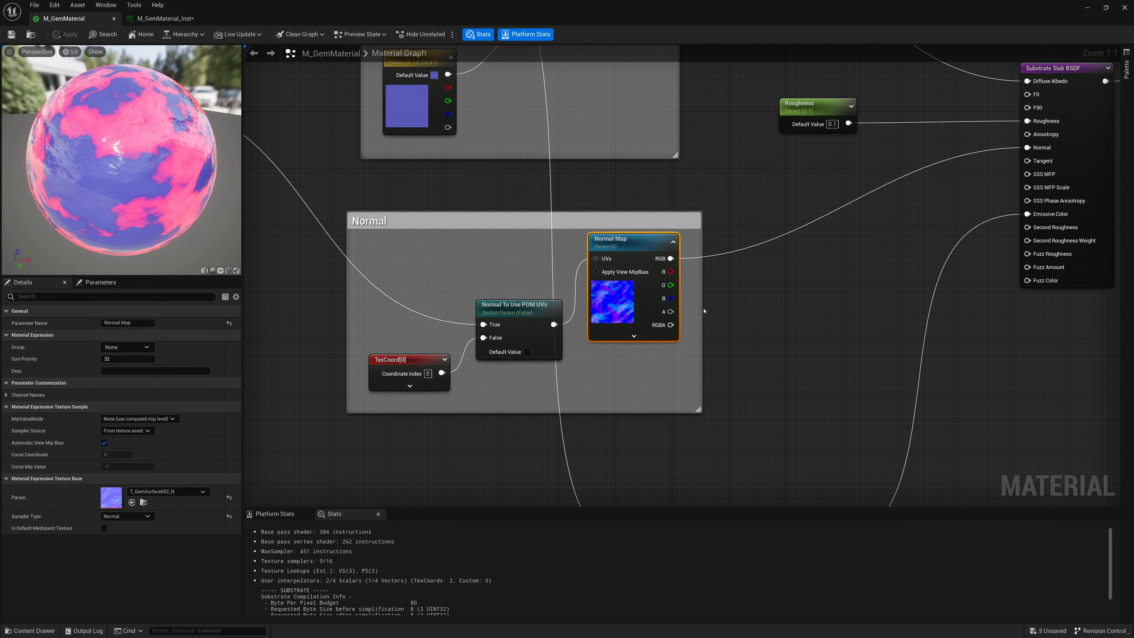
left_click_drag(701, 309, 814, 309)
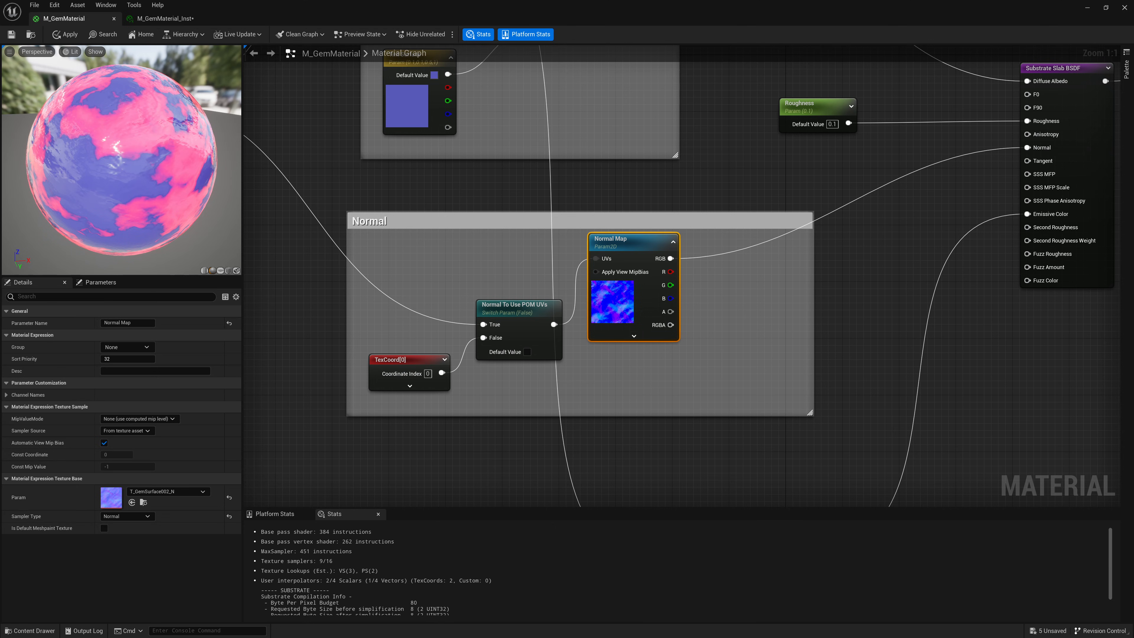
Add a Multiply node beside Normal Map and connect the texture's red output to its A input.
right_click(709, 289)
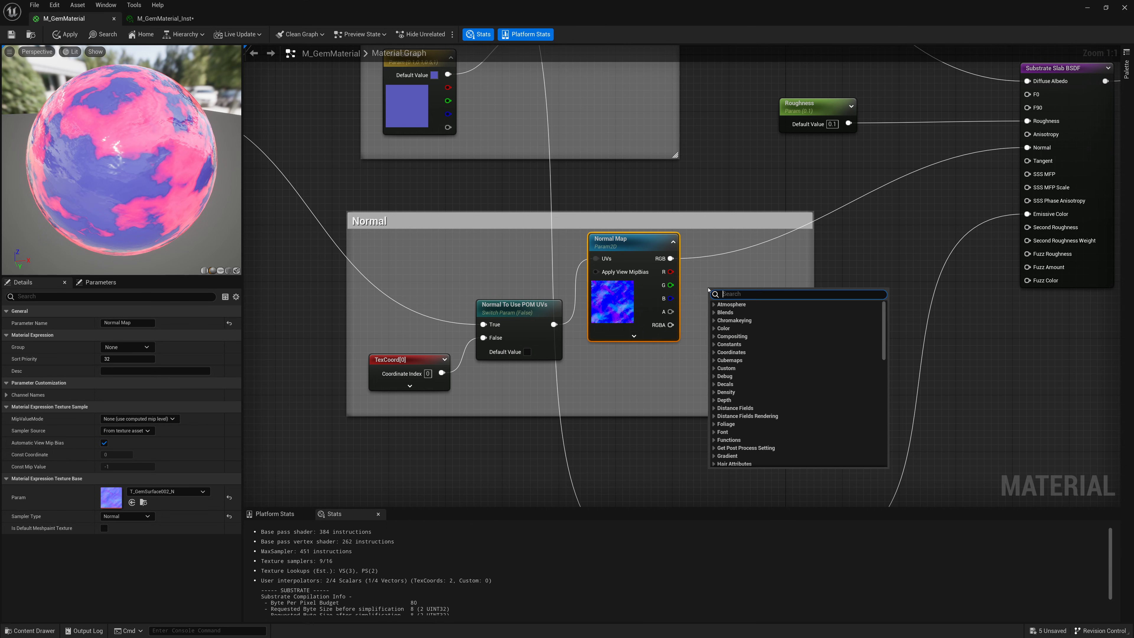
type("multiply")
key("Return")
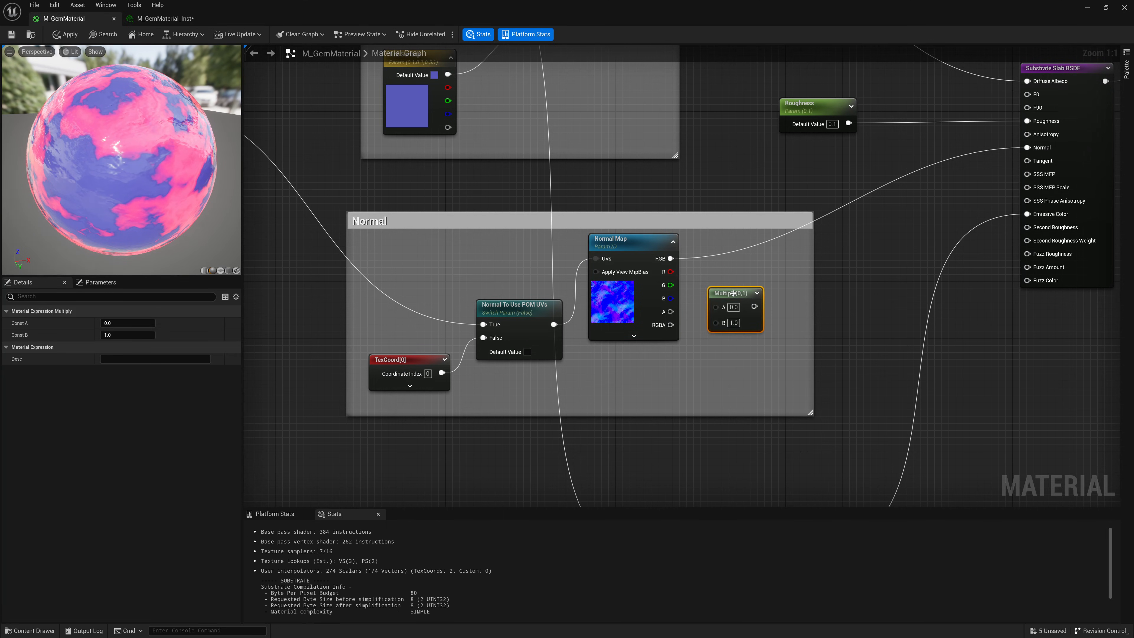
left_click_drag(733, 292, 747, 273)
left_click_drag(671, 271, 736, 287)
left_click_drag(748, 281, 763, 267)
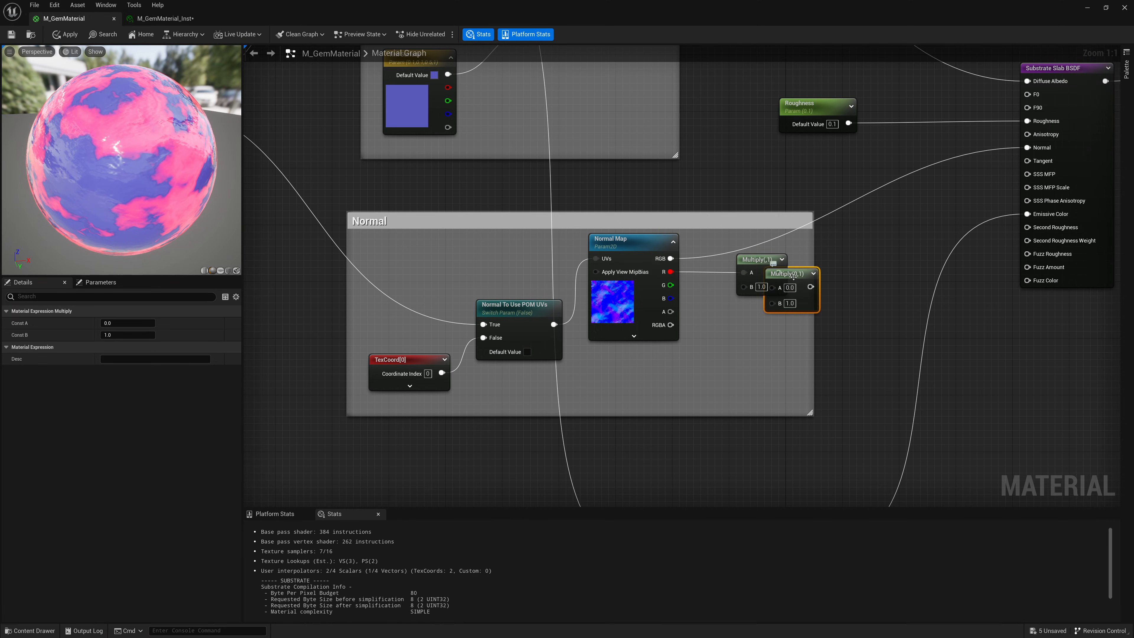
Place a second Multiply below the first, feed its A input from Normal Map's green output and widen the Normal comment box further.
key("ctrl+d")
left_click_drag(748, 317, 671, 285)
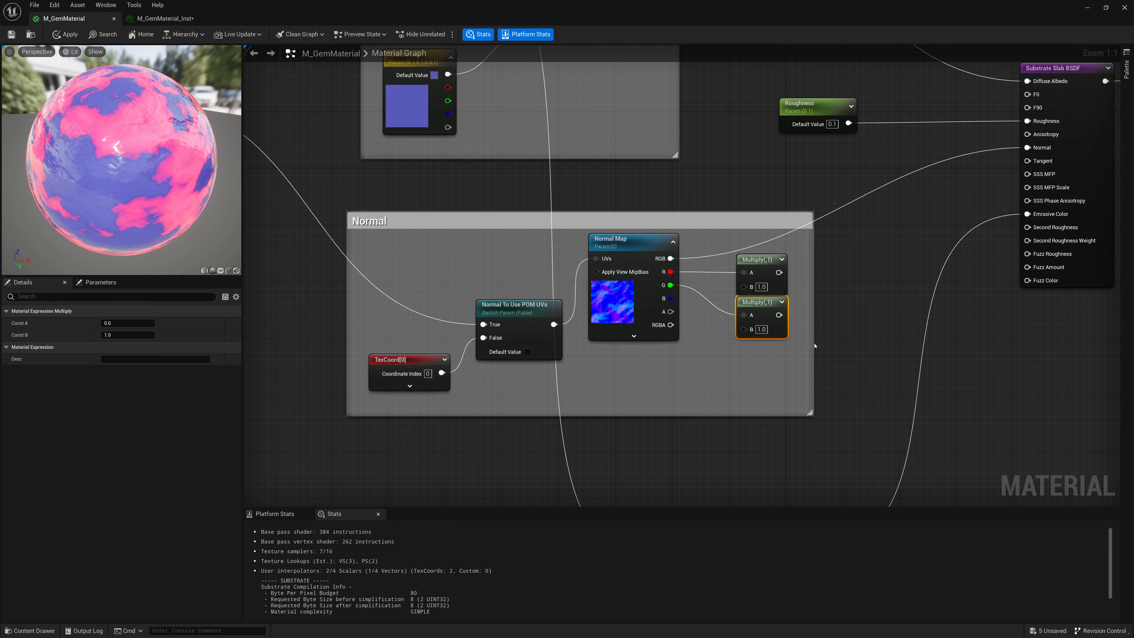
left_click_drag(812, 343, 898, 347)
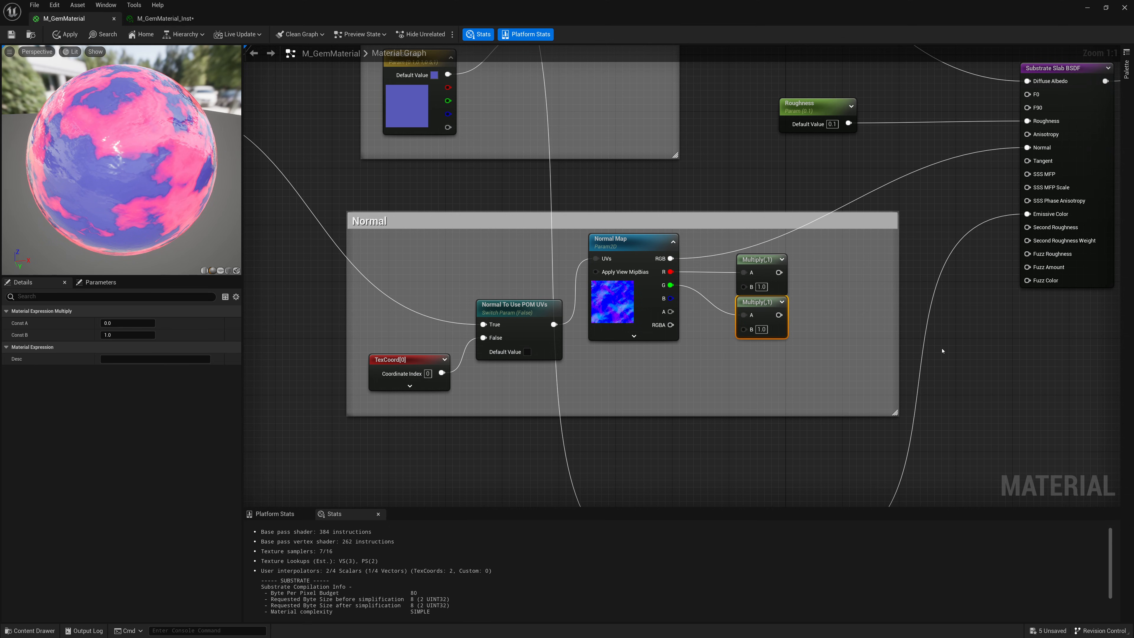
Add a constant below Normal Map, convert it to a parameter named "Normal Strength" and set its default value to 1.
right_click(666, 368)
type("const")
key("Return")
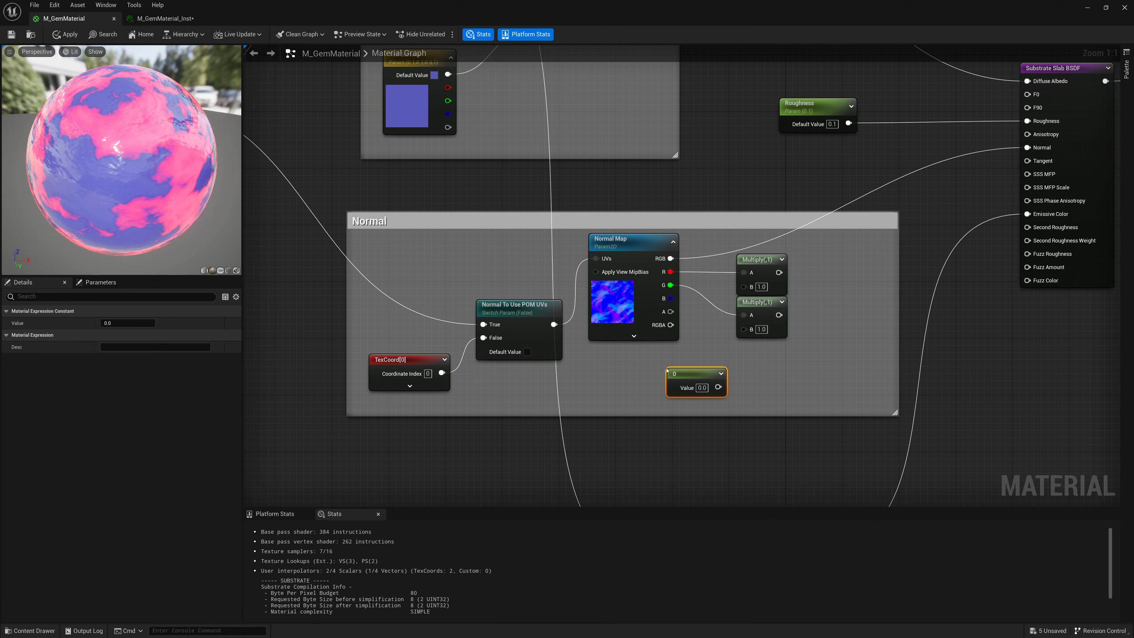
left_click_drag(693, 377, 649, 370)
right_click(651, 370)
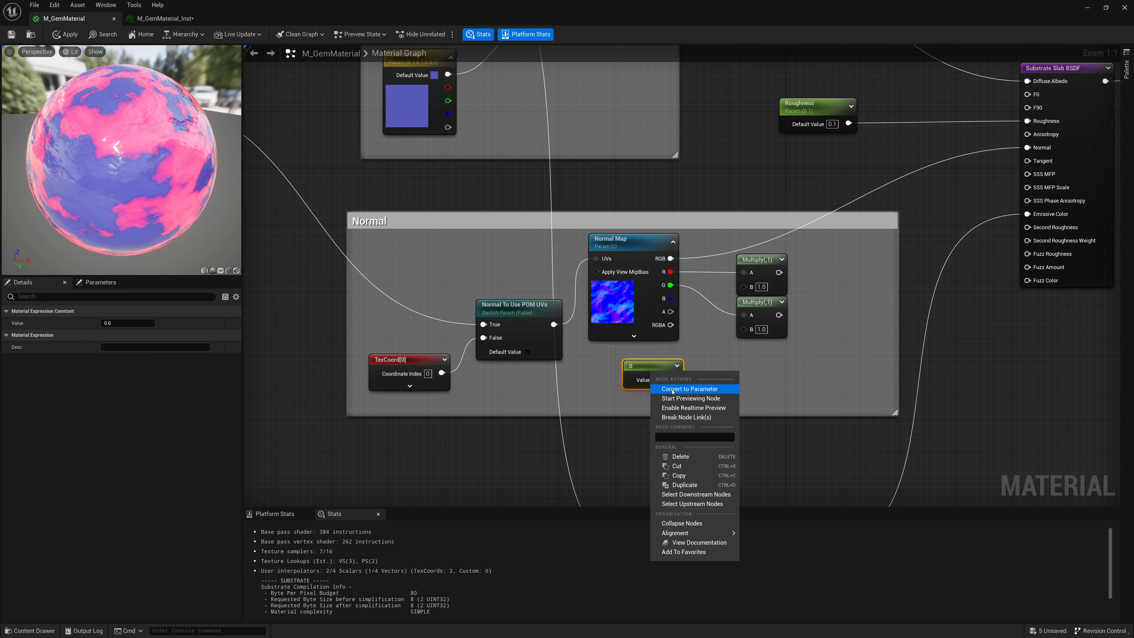
left_click(673, 391)
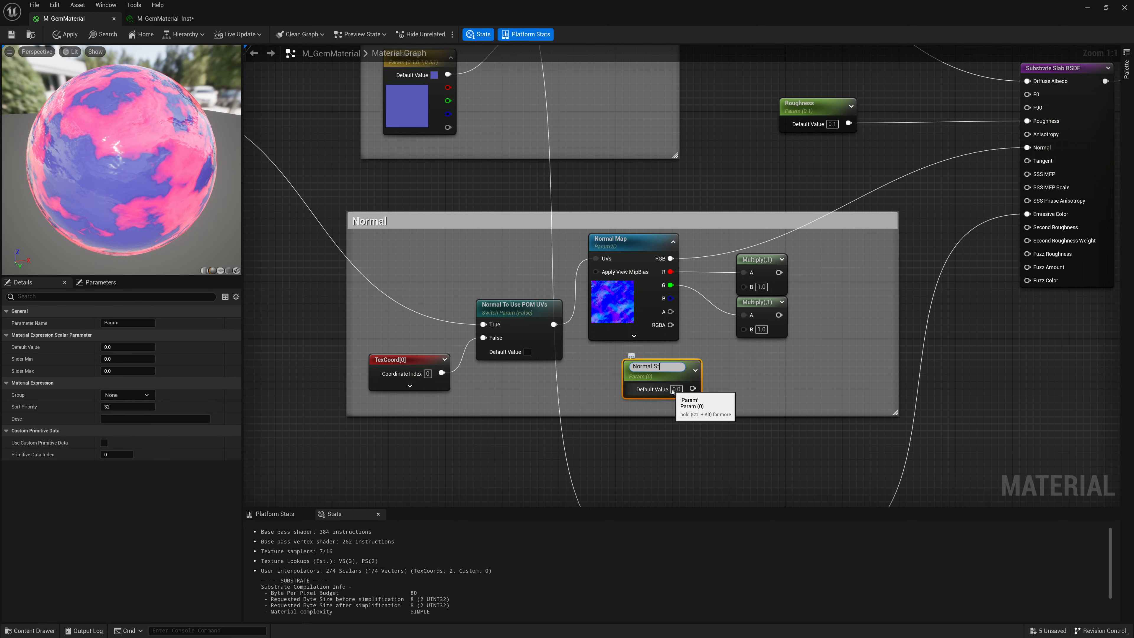
type("Normal Strength")
key("Return")
left_click(676, 388)
type("1")
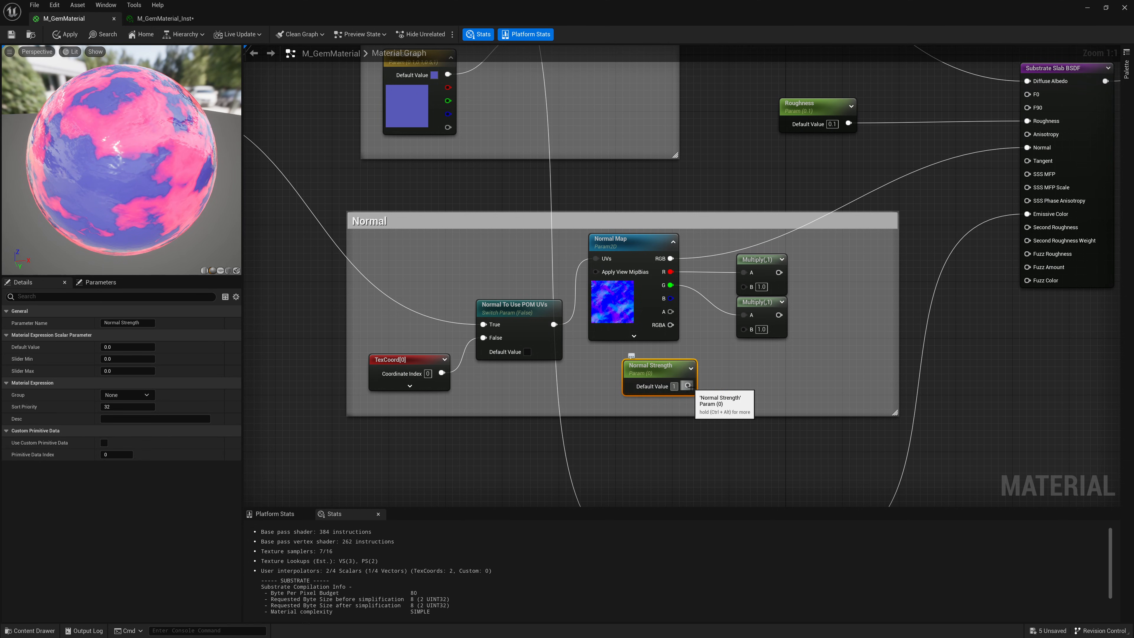
key("Return")
Connect Normal Strength to the B inputs of both Multiply nodes.
left_click_drag(692, 386, 743, 329)
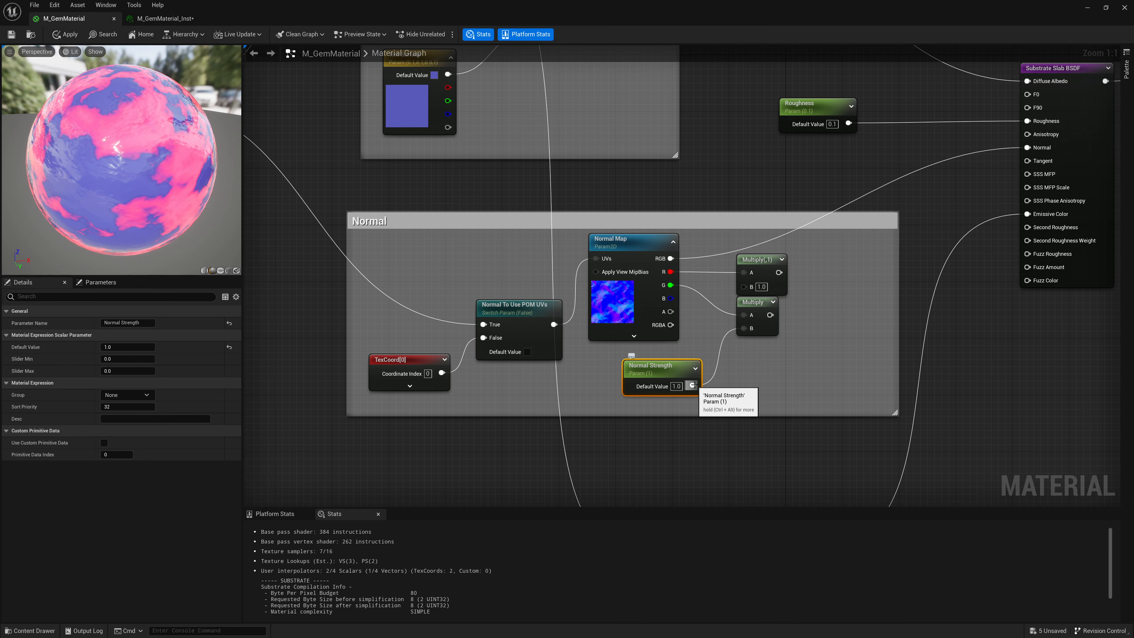
left_click_drag(692, 385, 743, 287)
left_click(759, 260)
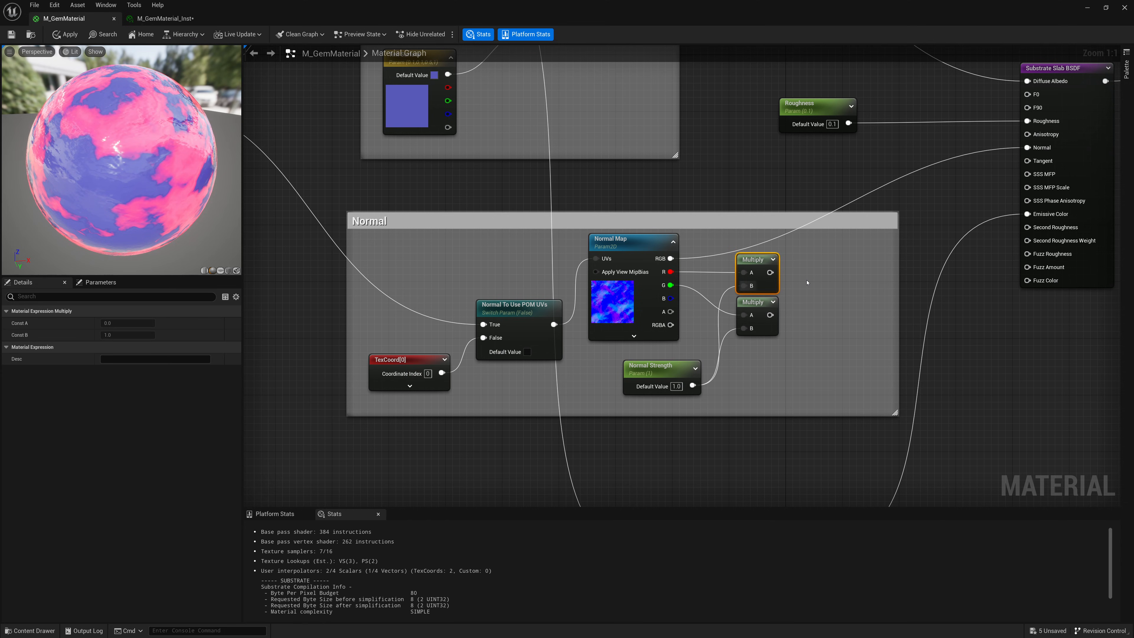
Add an AppendMany node combining both Multiply results with Normal Map's blue channel, and connect its RGB output to the Substrate Slab's Normal.
right_click(807, 283)
type("appendmany")
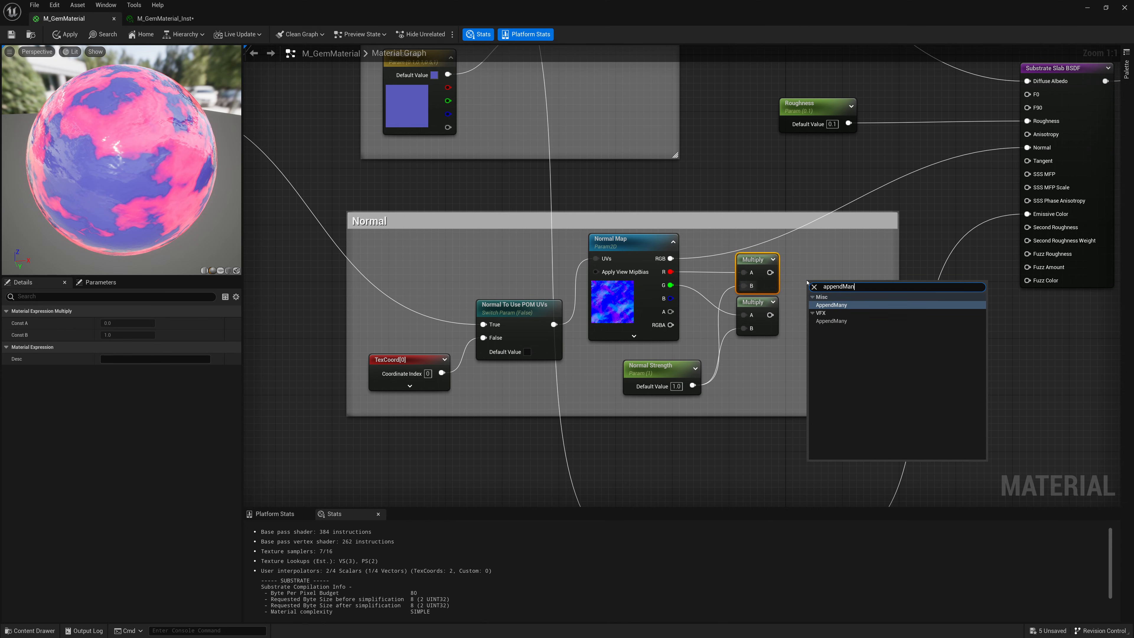
key("Return")
left_click_drag(824, 302, 818, 276)
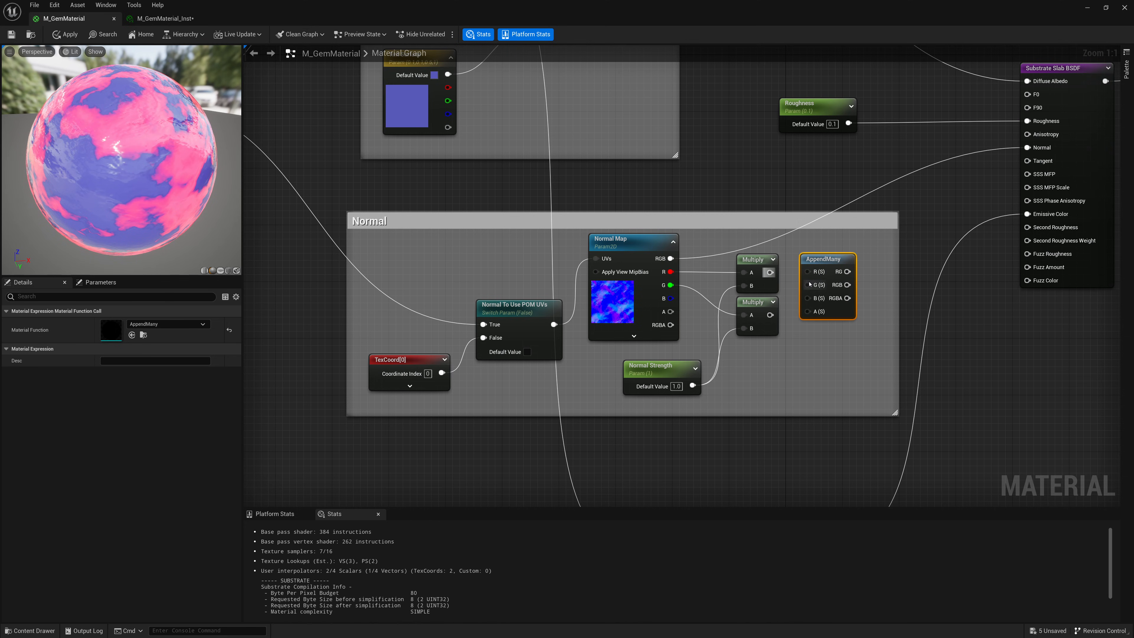
left_click_drag(803, 270, 673, 298)
left_click_drag(847, 285, 1026, 148)
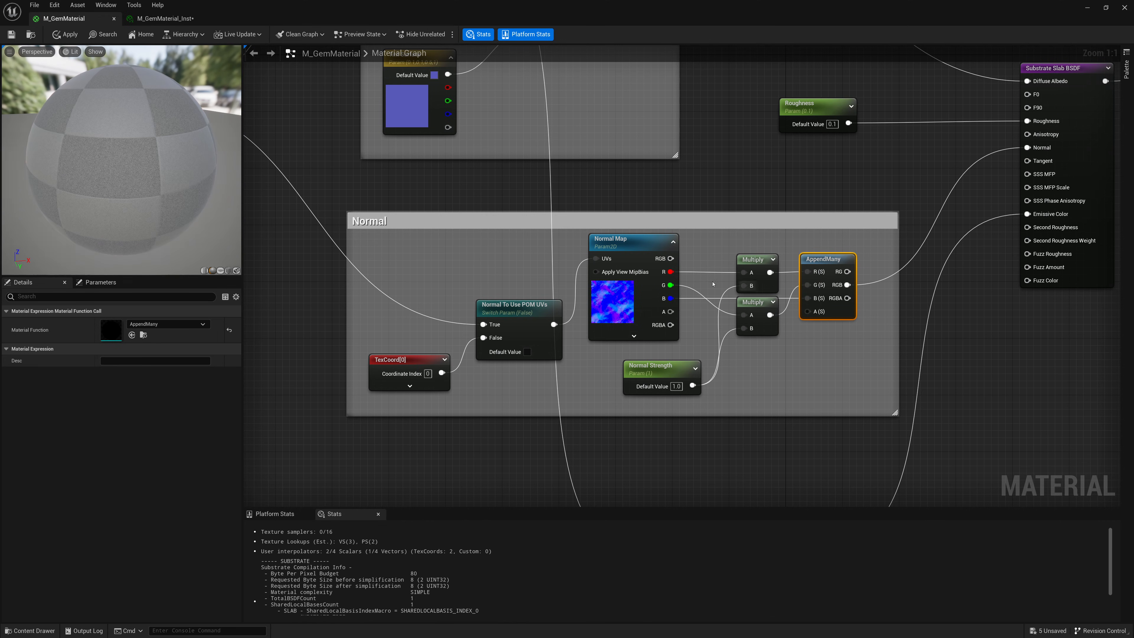
Save M_GemMaterial and bring up M_GemMaterial_Inst in a smaller window beside the level's sphere.
left_click(12, 34)
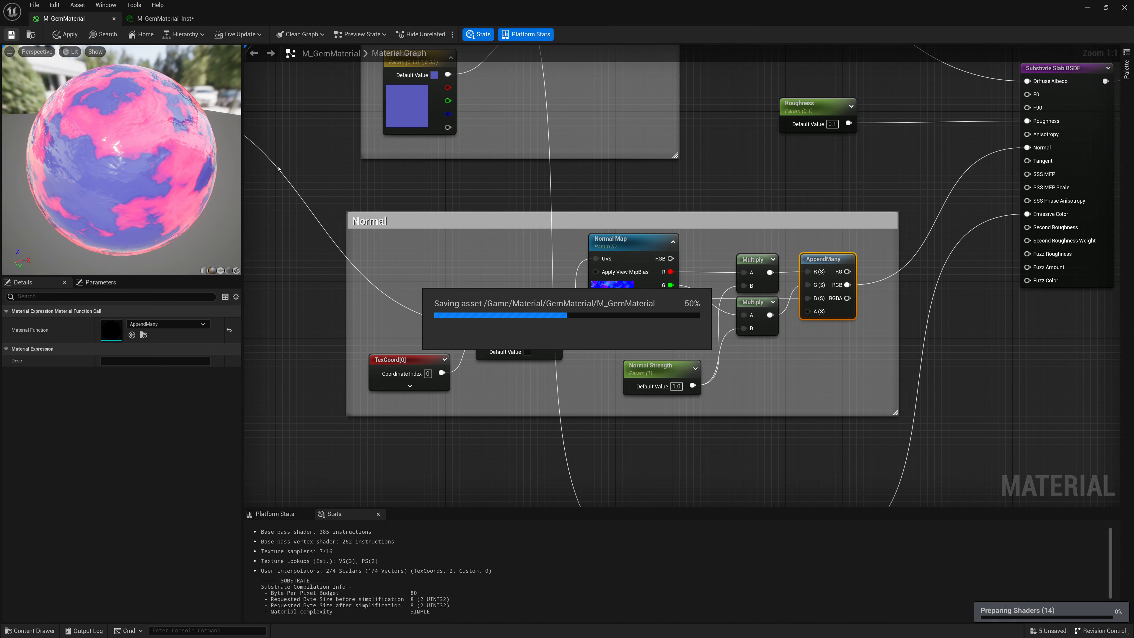
left_click(151, 18)
left_click_drag(286, 20, 824, 55)
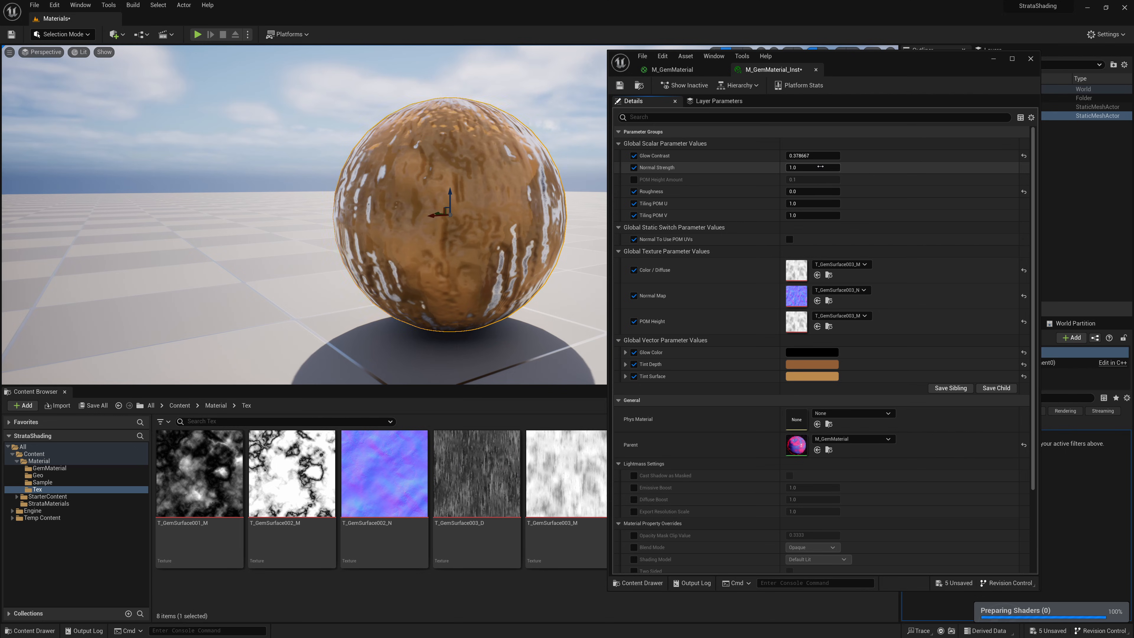
Try several low Normal Strength values in M_GemMaterial_Inst, including 0.4, and finish on 0.1.
type("0.1")
key("Return")
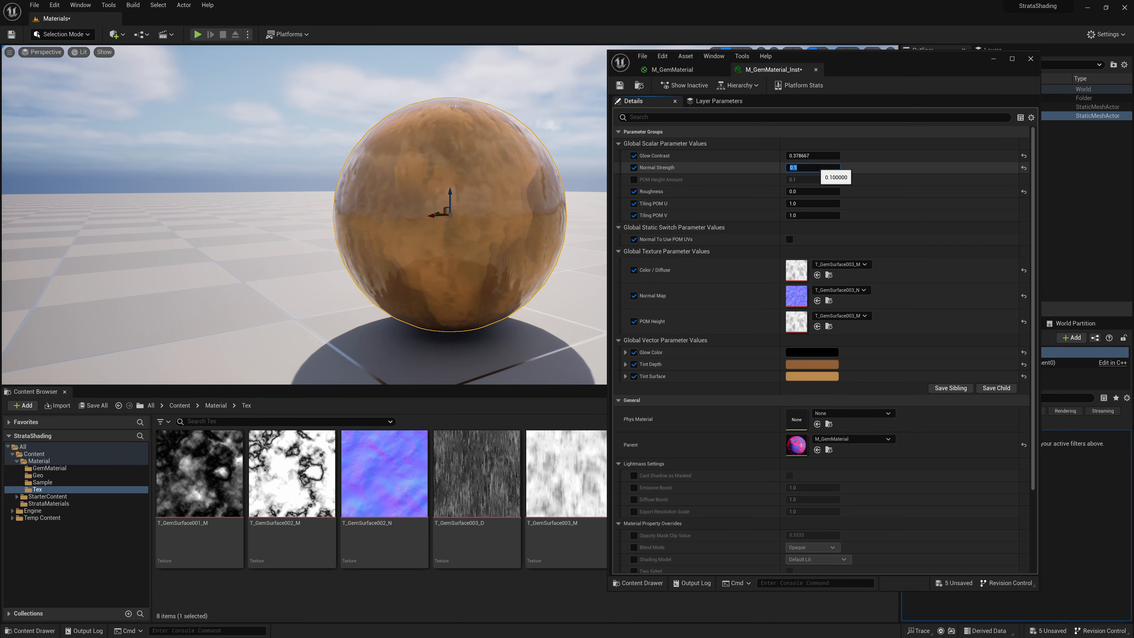
type("2")
key("Return")
type(".01")
key("Return")
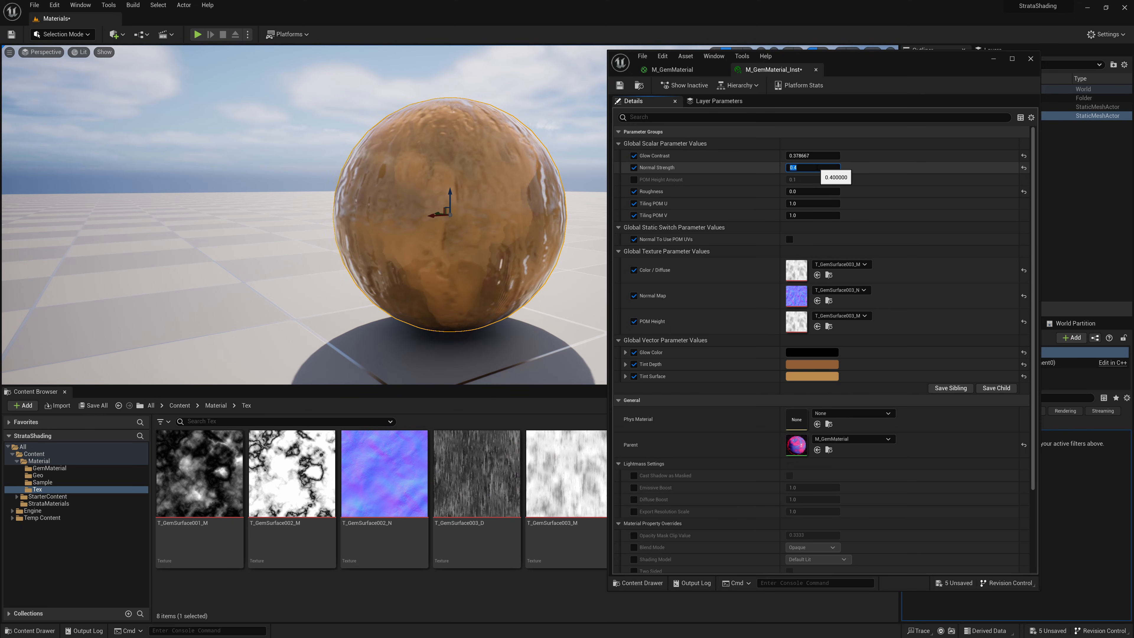
type("0.1")
key("Return")
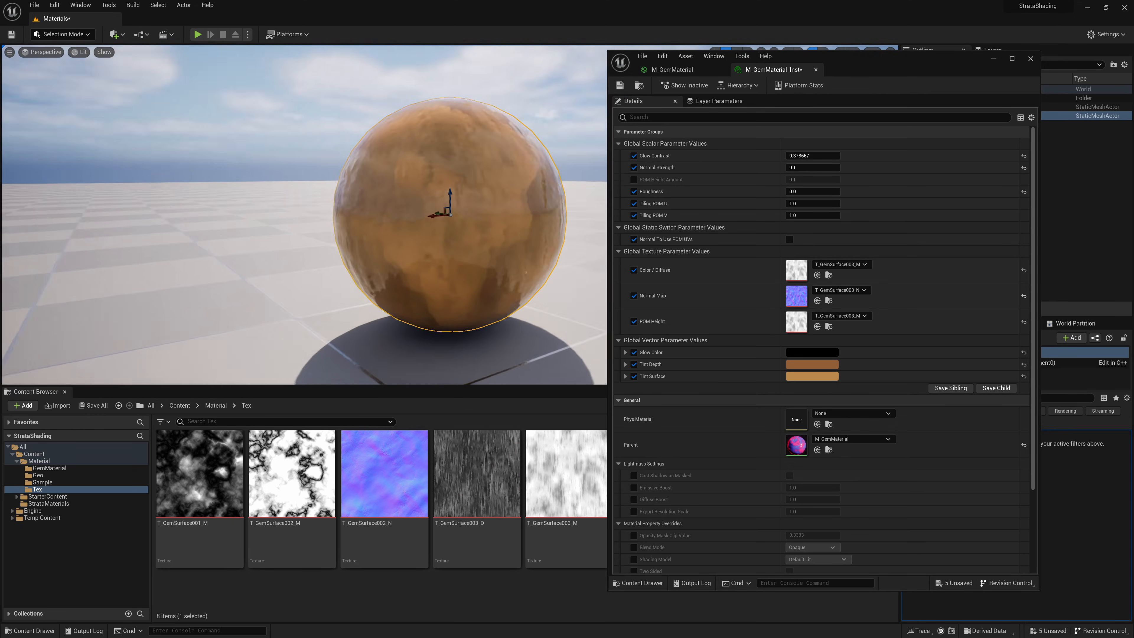
mouse_move(469, 286)
left_mouse_down("alt")
mouse_move(549, 276)
mouse_move(464, 288)
left_mouse_up("alt")
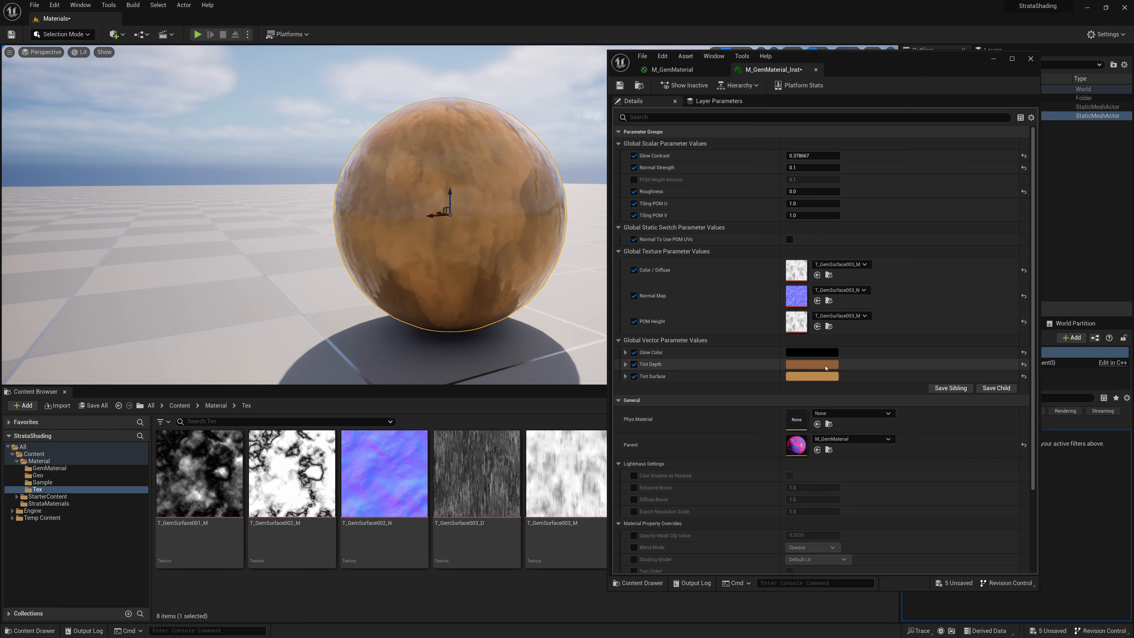
Change the Tint Depth color to a muted teal blue, about hex sRGB 5595A4.
left_click(825, 364)
left_click(859, 415)
left_click_drag(857, 419, 853, 432)
left_click(952, 466)
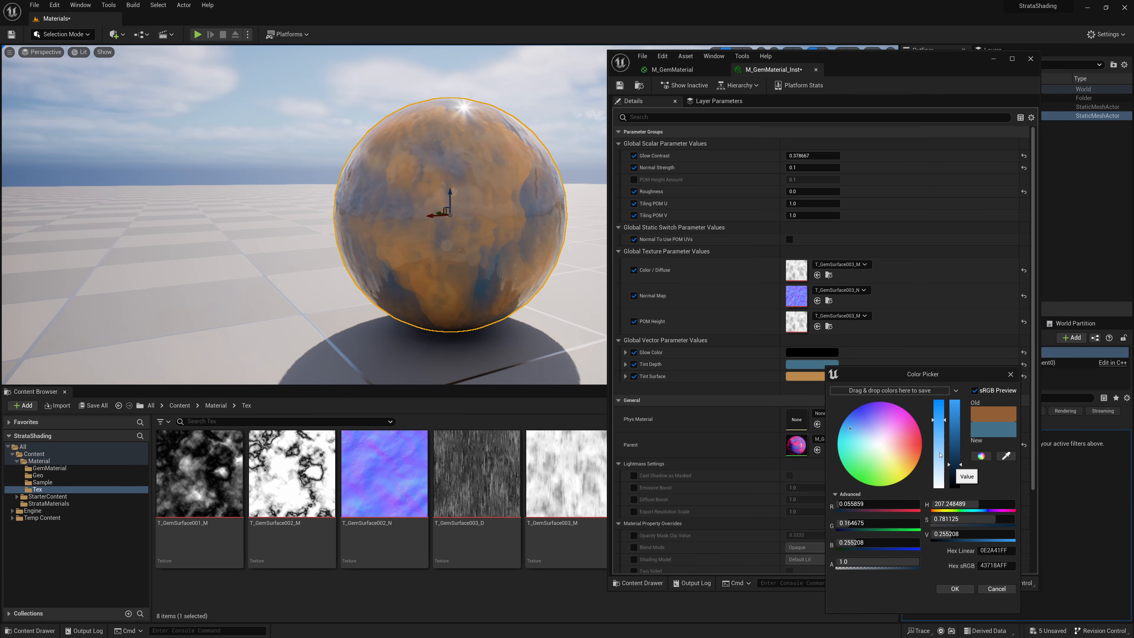
left_click(940, 456)
left_click_drag(862, 443, 849, 437)
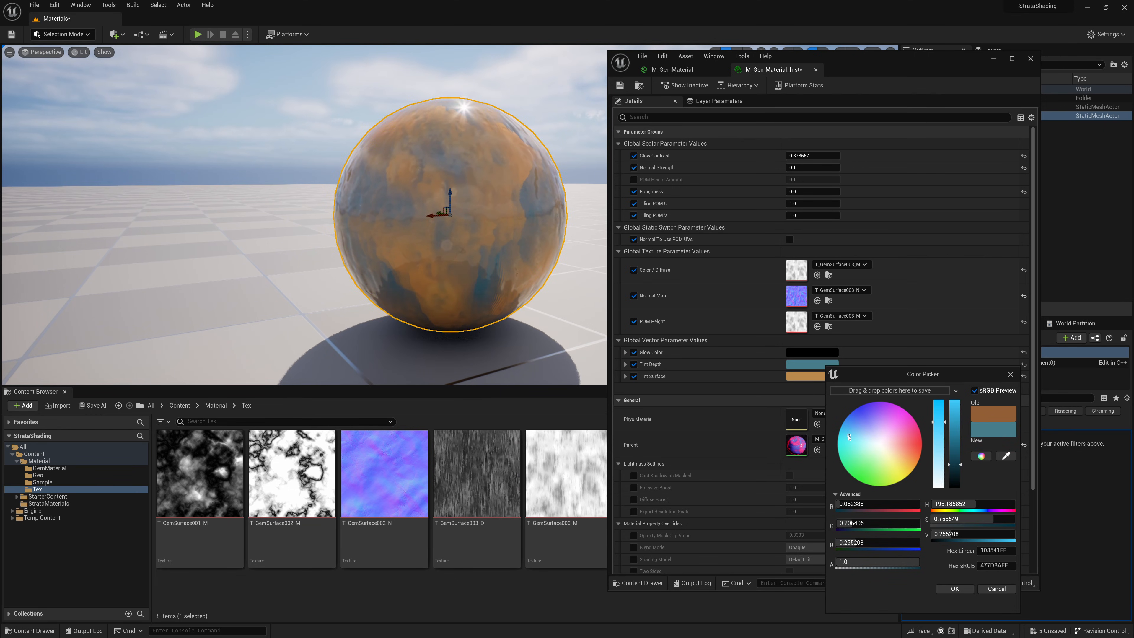
mouse_move(957, 446)
left_mouse_down()
mouse_move(951, 434)
mouse_move(956, 467)
left_mouse_up()
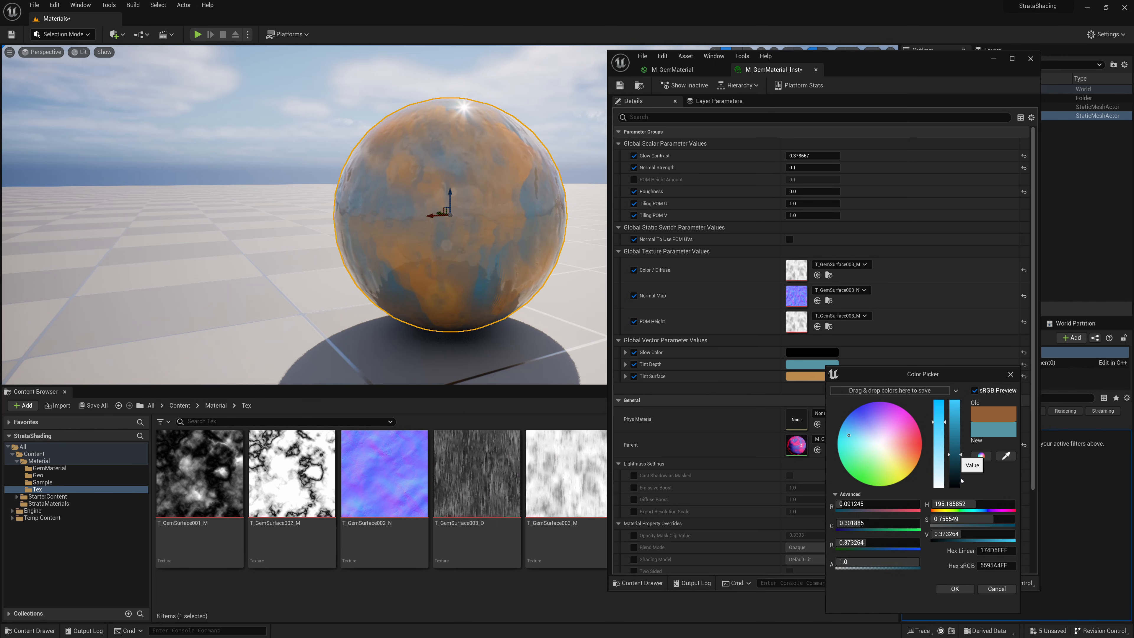
left_click(955, 589)
Change the Tint Surface color to a light, nearly neutral grey, about hex sRGB CFCECD.
left_click(823, 379)
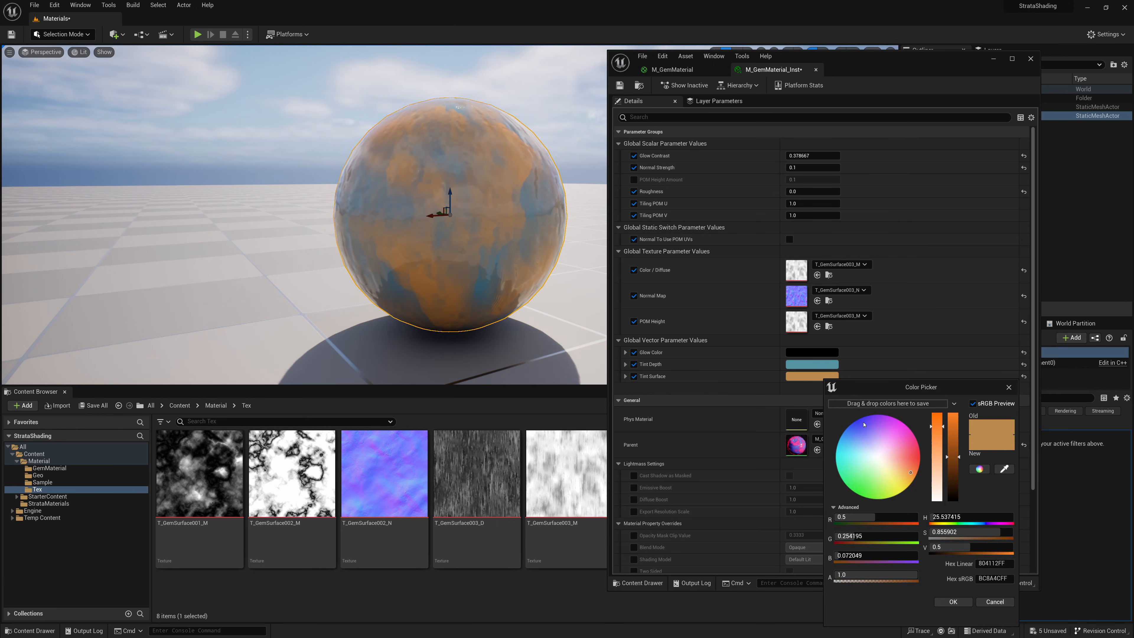
left_click_drag(935, 485, 936, 498)
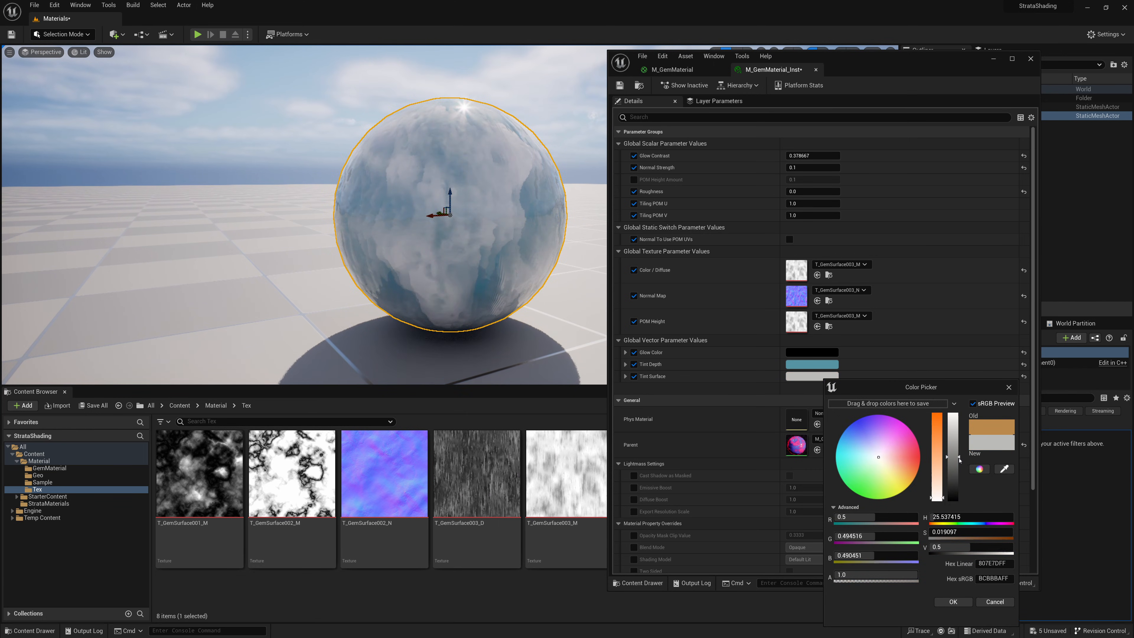
mouse_move(956, 456)
left_mouse_down()
mouse_move(955, 427)
mouse_move(954, 447)
left_mouse_up()
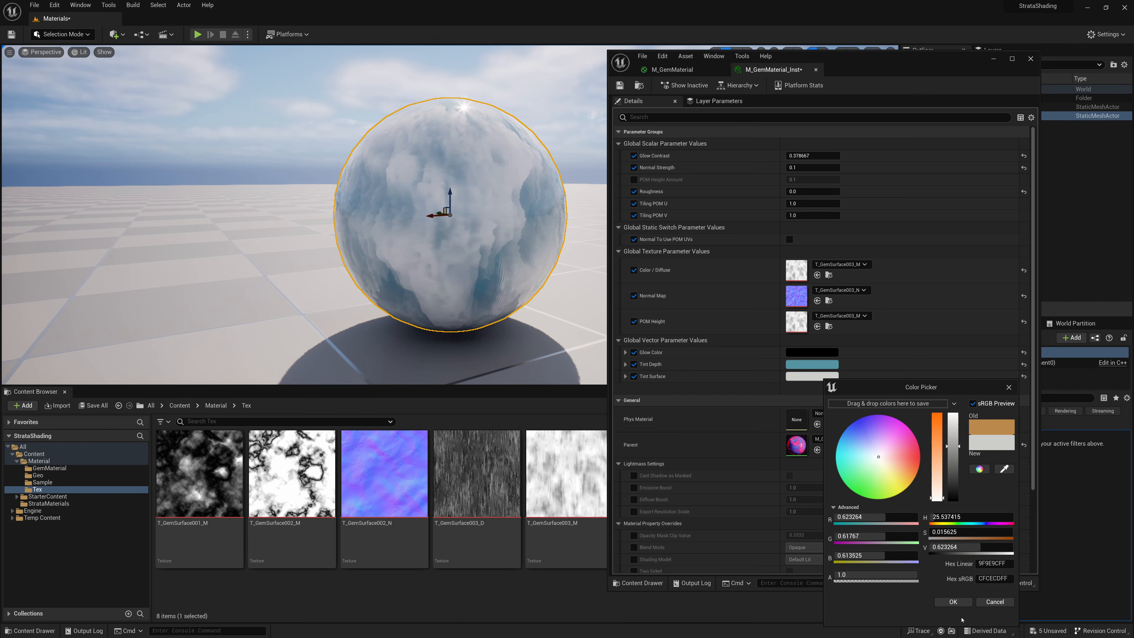
left_click(958, 604)
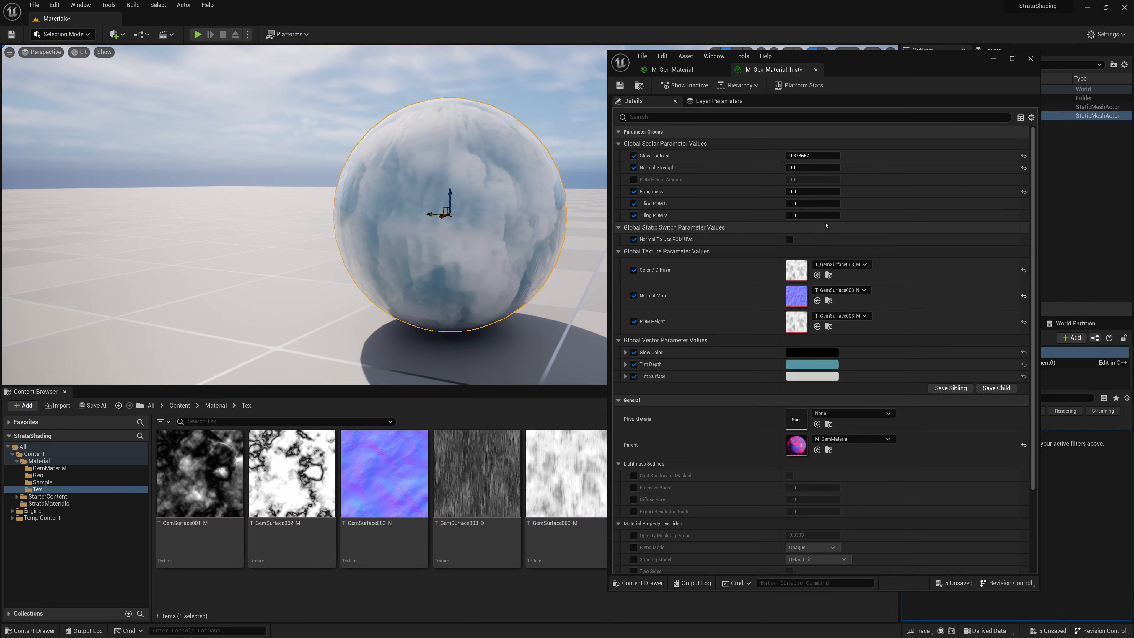
Set the instance's Roughness to 0.1 and its Normal Strength to about 0.276.
left_click_drag(801, 192, 817, 191)
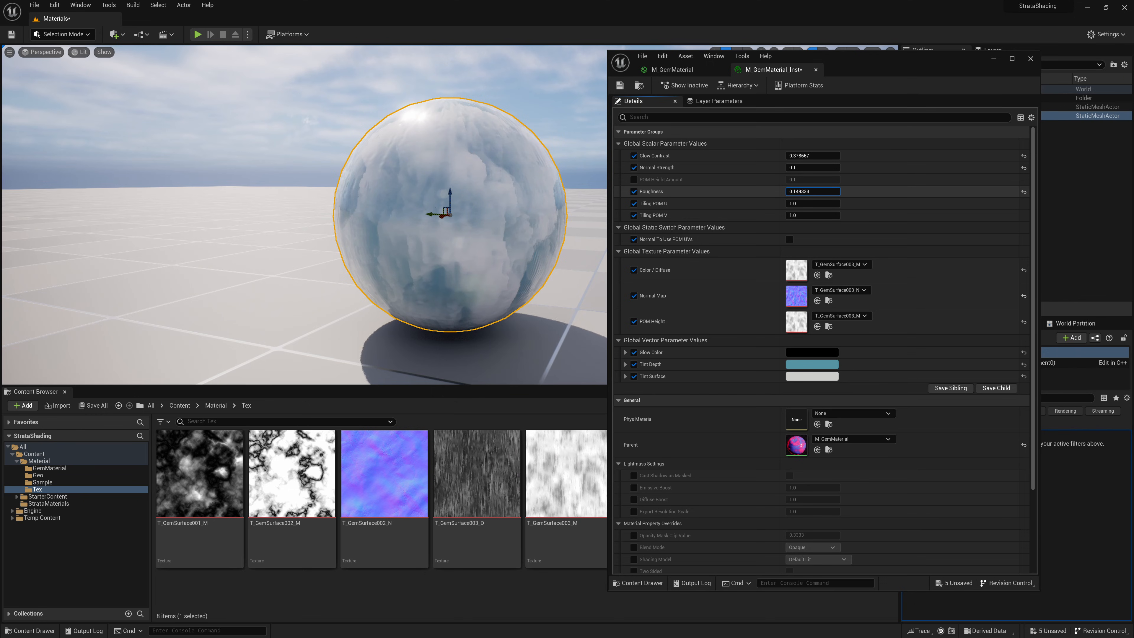
left_click(801, 191)
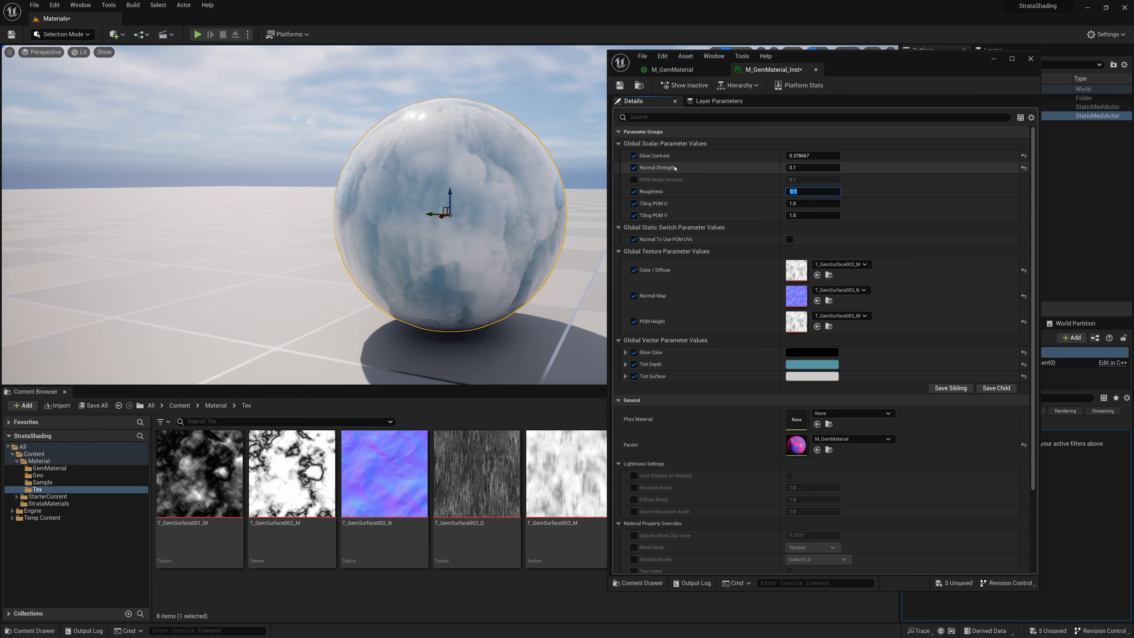
left_click_drag(792, 168, 815, 167)
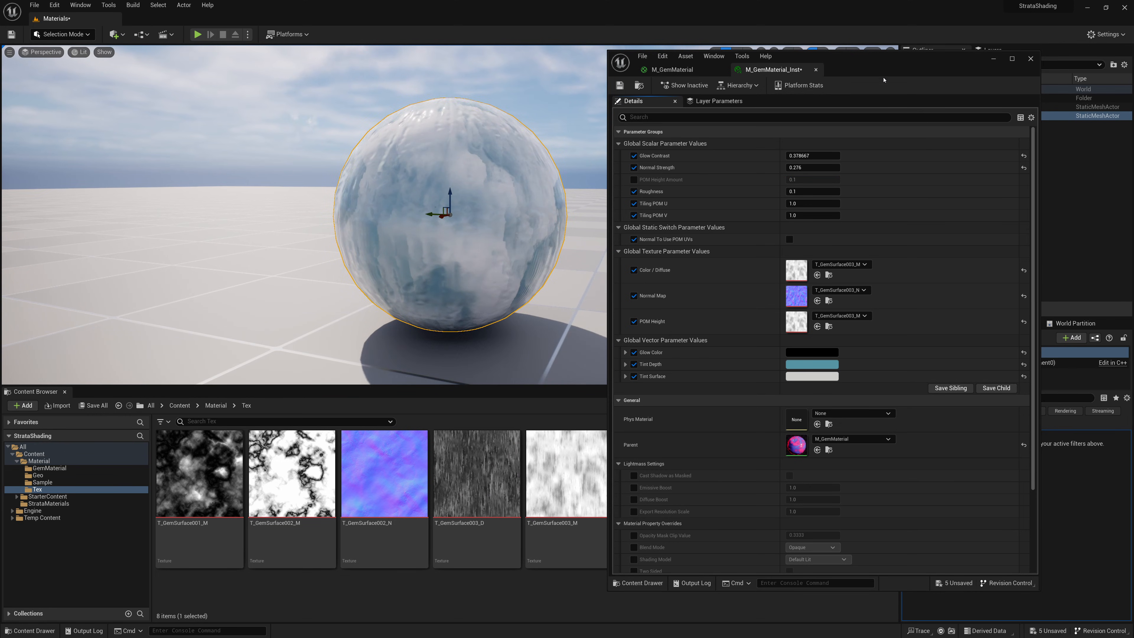
Try the T_GemSurface004_N texture as the instance's Normal Map.
left_click_drag(883, 79, 499, 113)
left_click_drag(846, 473, 415, 328)
left_click_drag(465, 97, 874, 70)
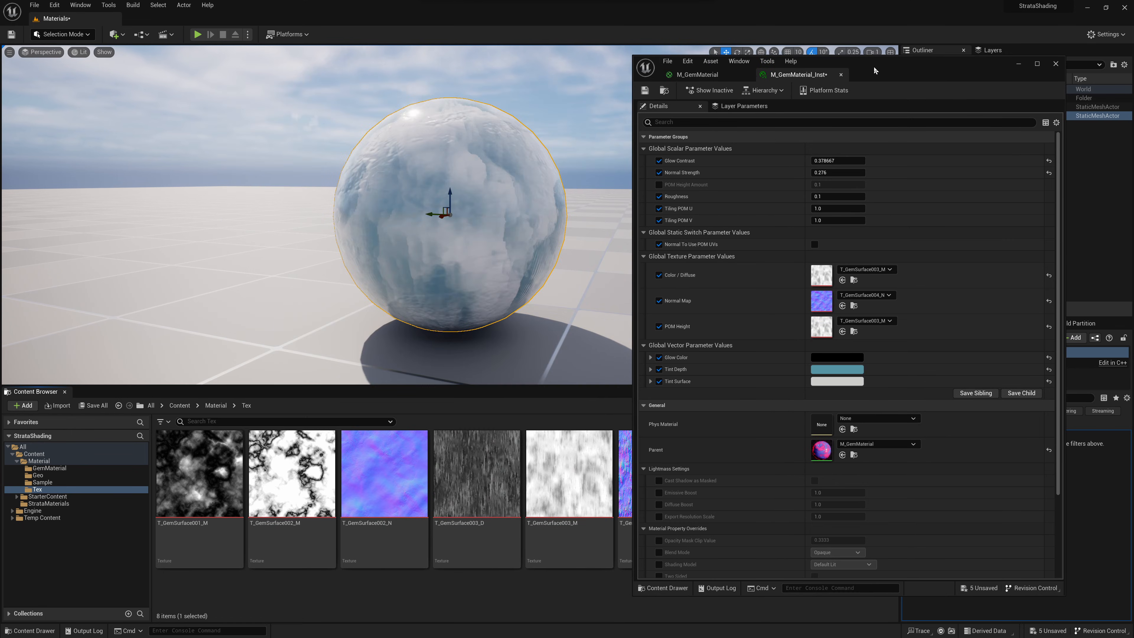
Assign the T_GemSurface002_N texture to Normal Map and set Normal Strength to 1.
left_click_drag(383, 473, 756, 304)
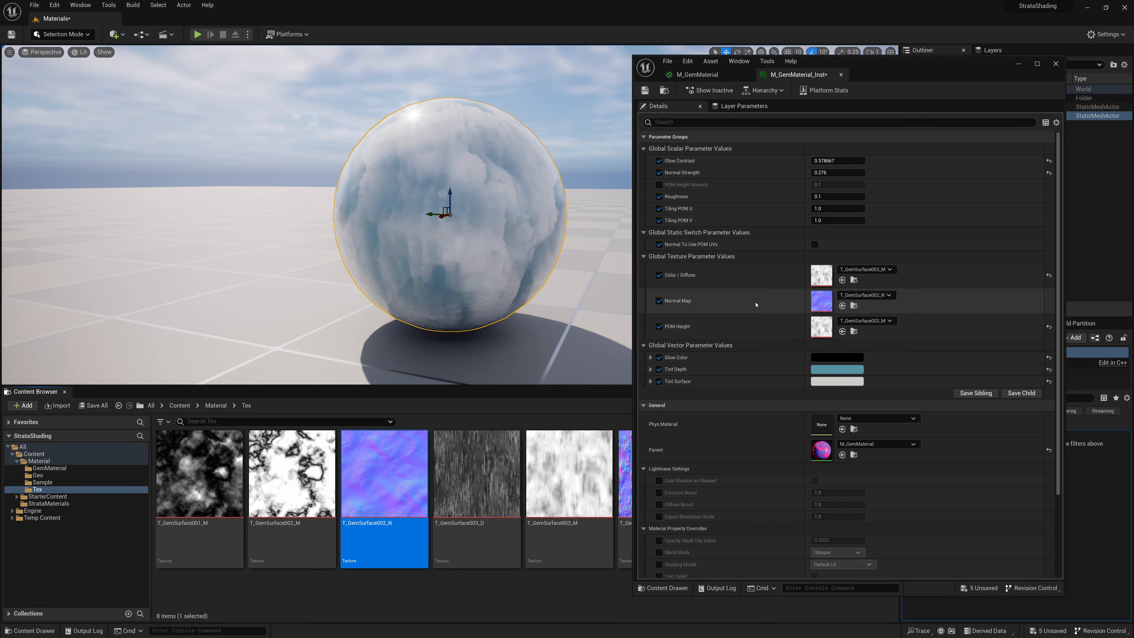
left_click_drag(831, 172, 892, 172)
left_click(828, 172)
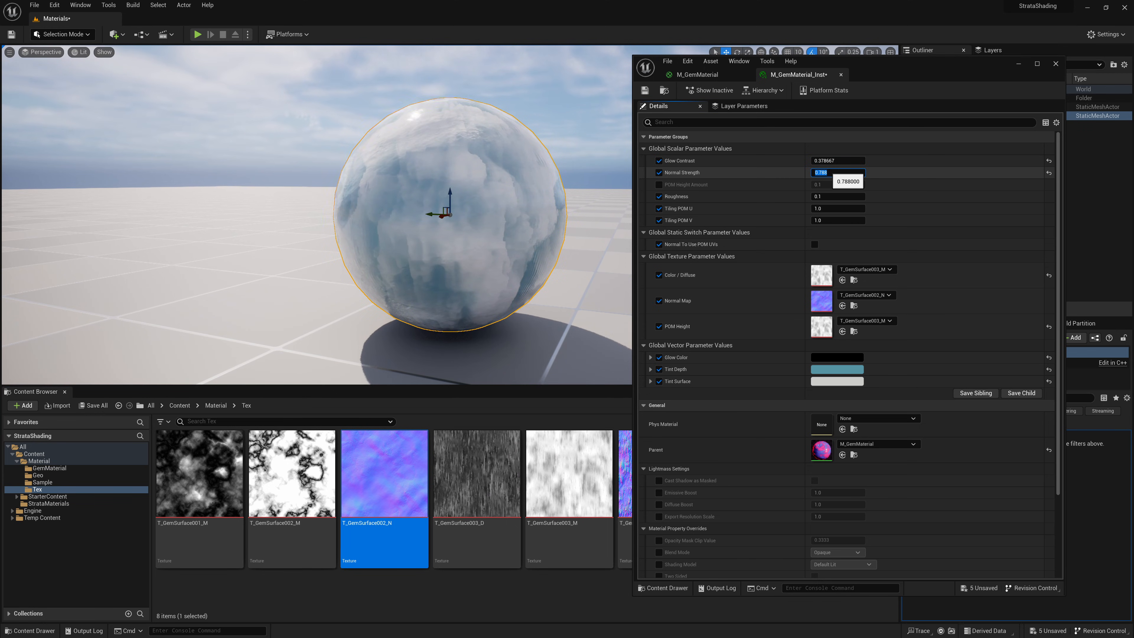
type("1")
key("Return")
left_click_drag(437, 204, 404, 200, "alt")
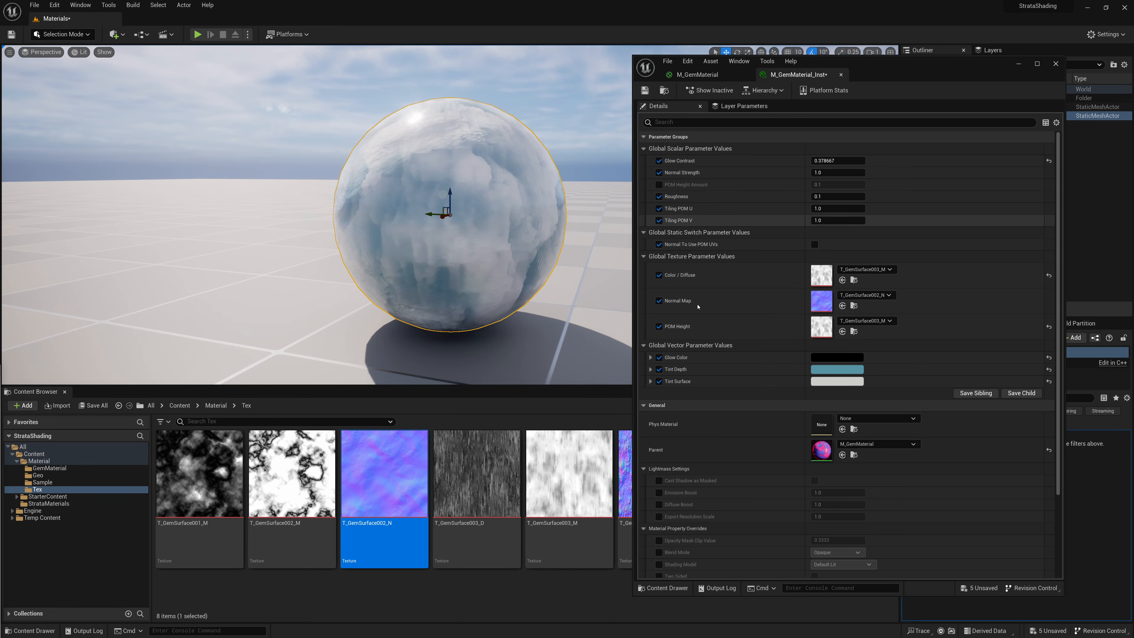
In M_GemMaterial, move the Normal To Use POM UVs switch up beside Normal Map and assign it to a new parameter group named "Normals".
left_click(697, 74)
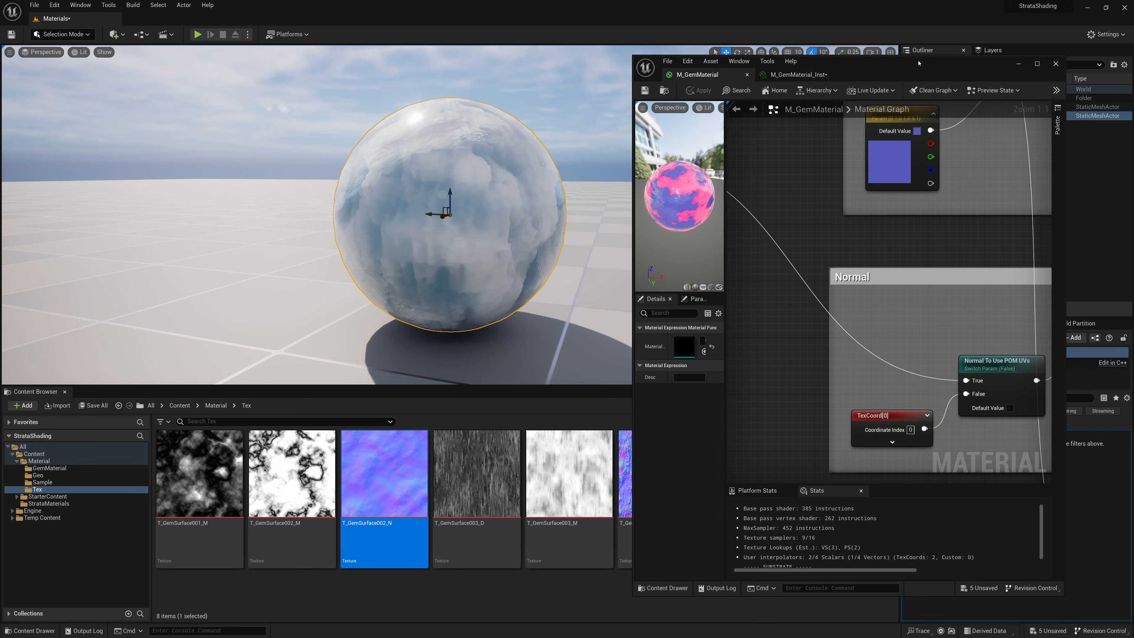
double_click(918, 63)
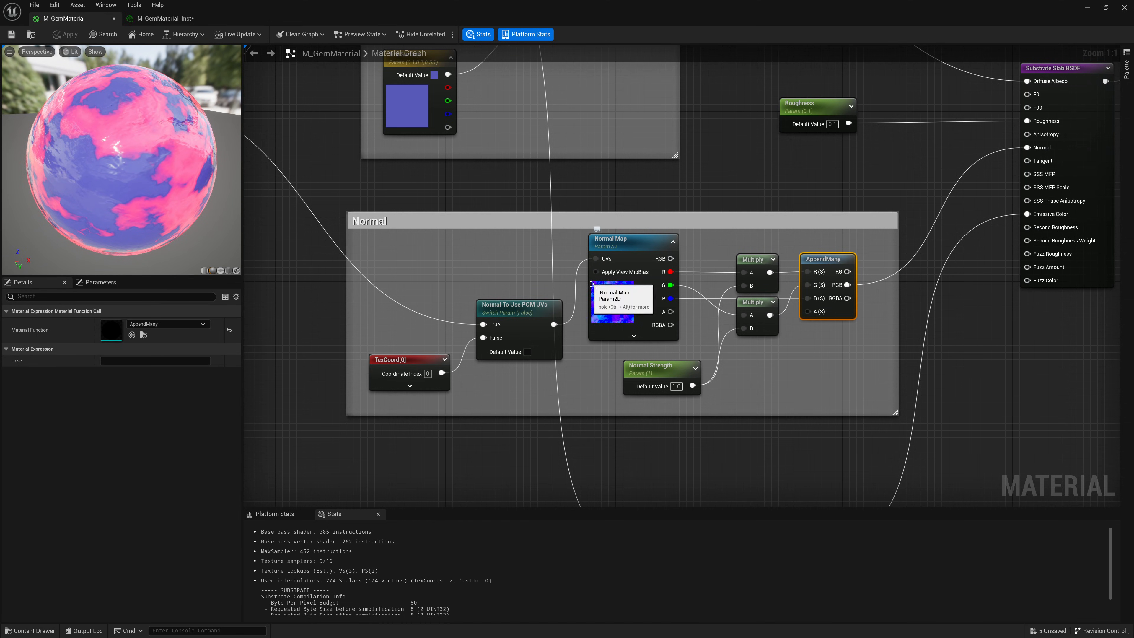
left_click(645, 367)
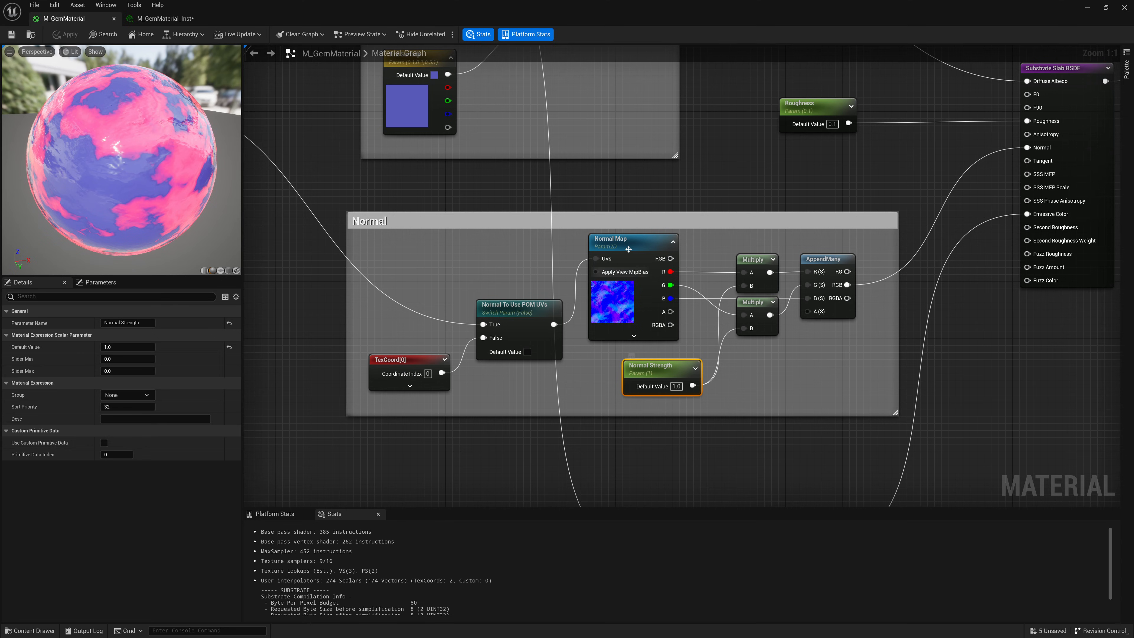
left_click(623, 270)
left_click_drag(516, 312, 527, 259)
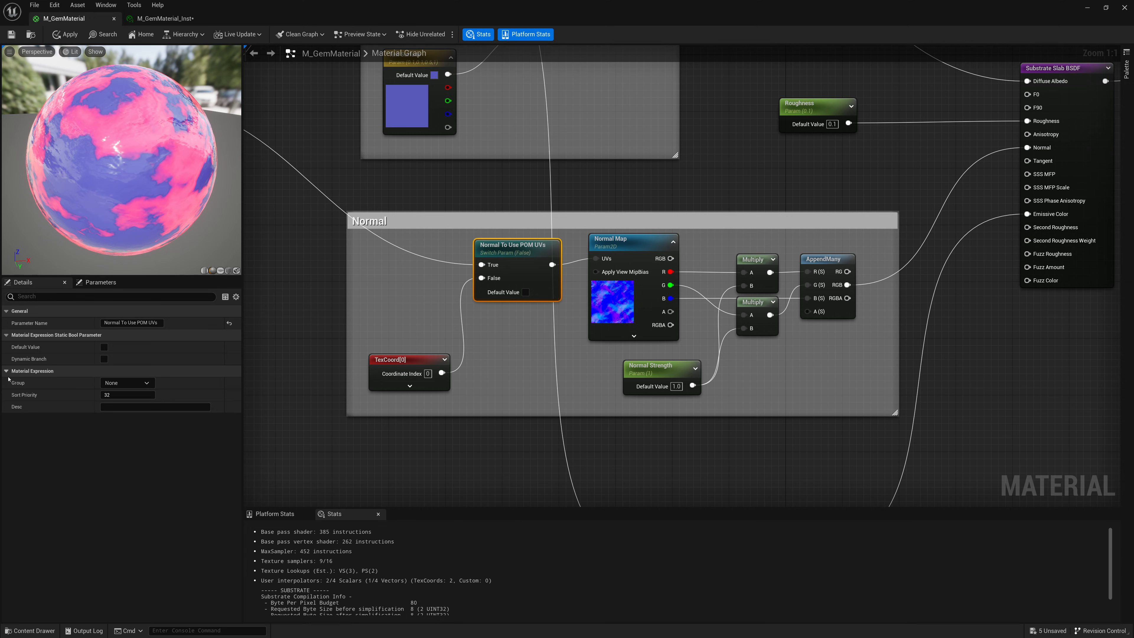
left_click(117, 382)
type("No")
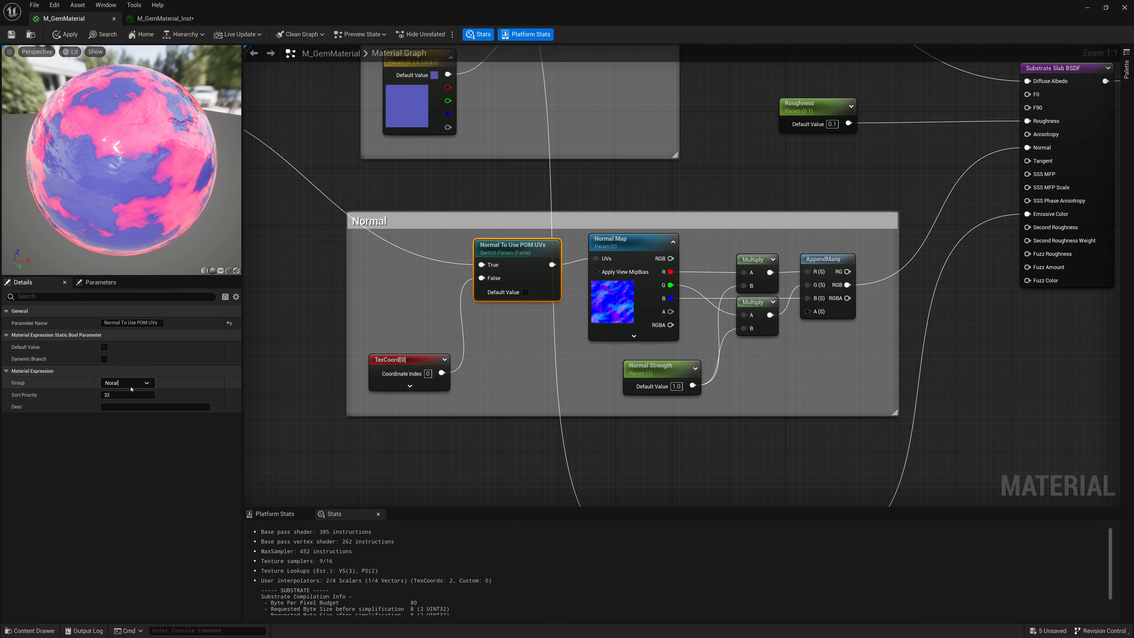
type("rmals")
key("Return")
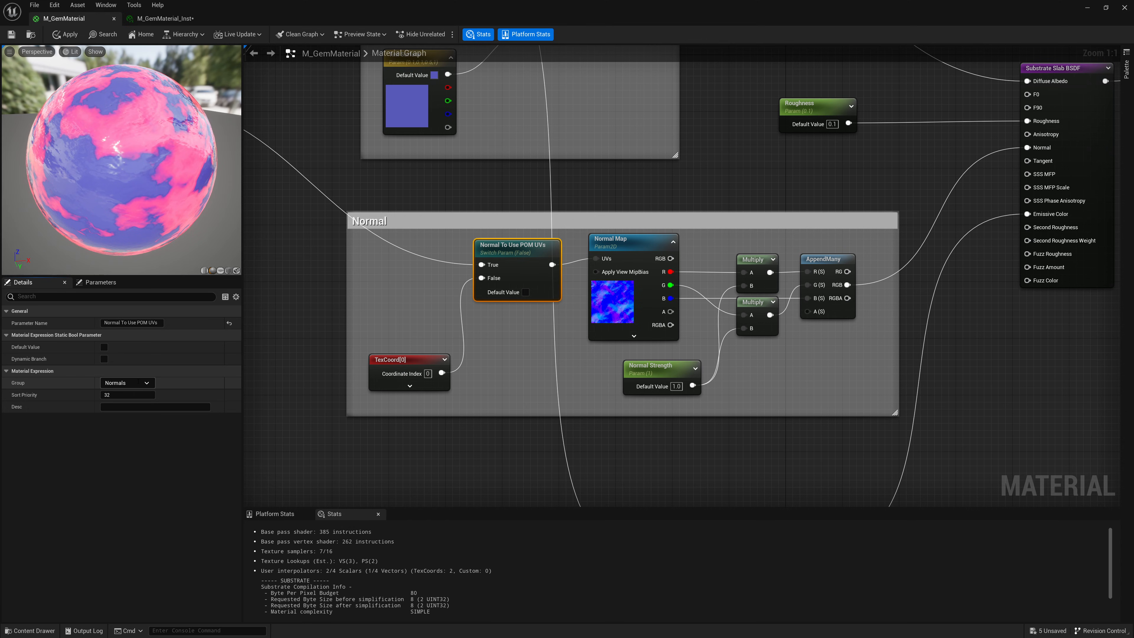
Assign the Normal Map and Normal Strength parameters to the existing Normals group.
left_click(618, 255)
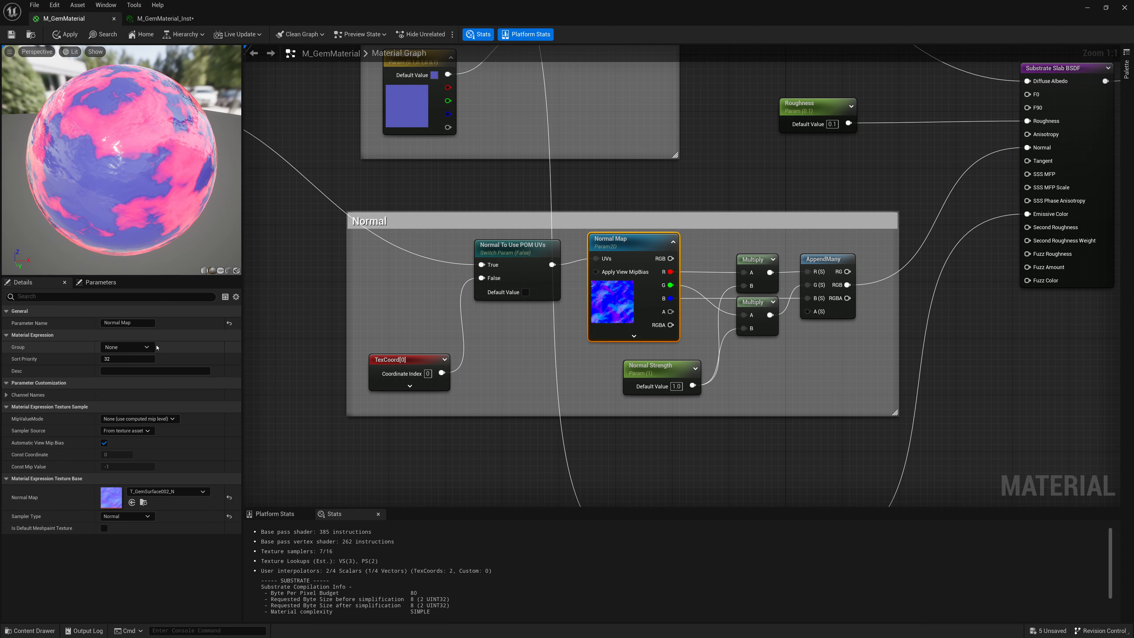
left_click(146, 347)
left_click(120, 360)
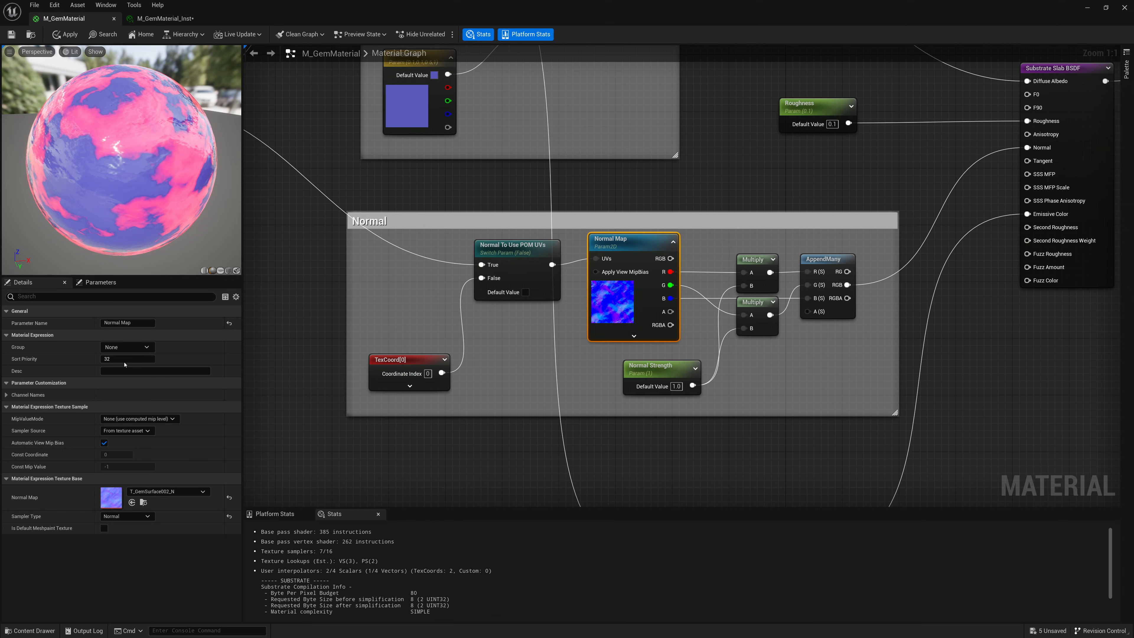
left_click(630, 371)
left_click(151, 396)
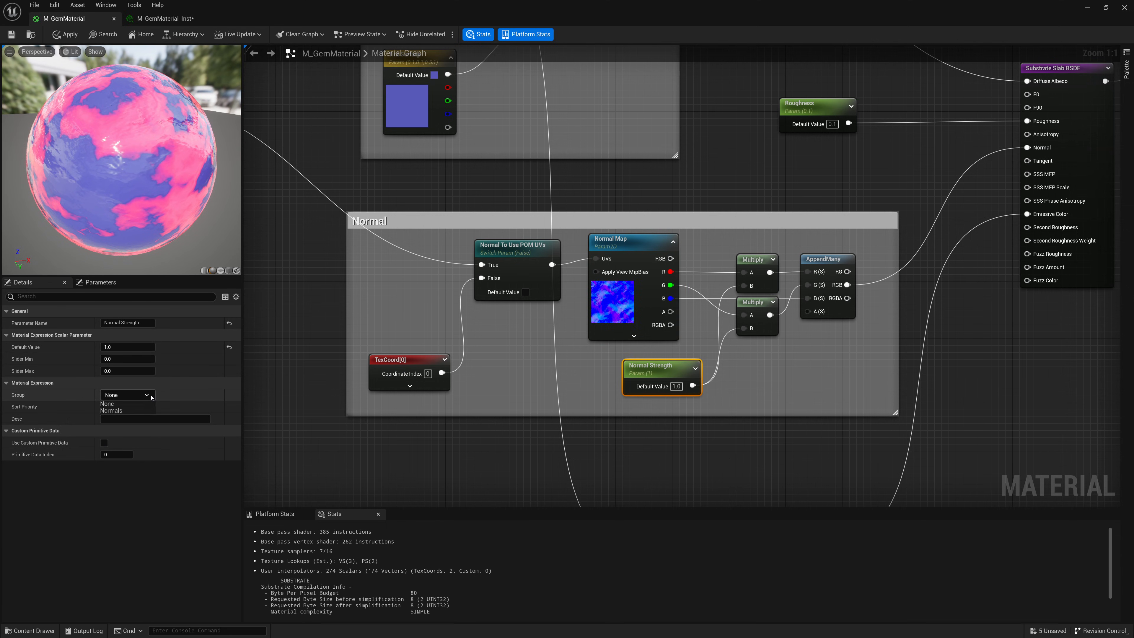
left_click(110, 411)
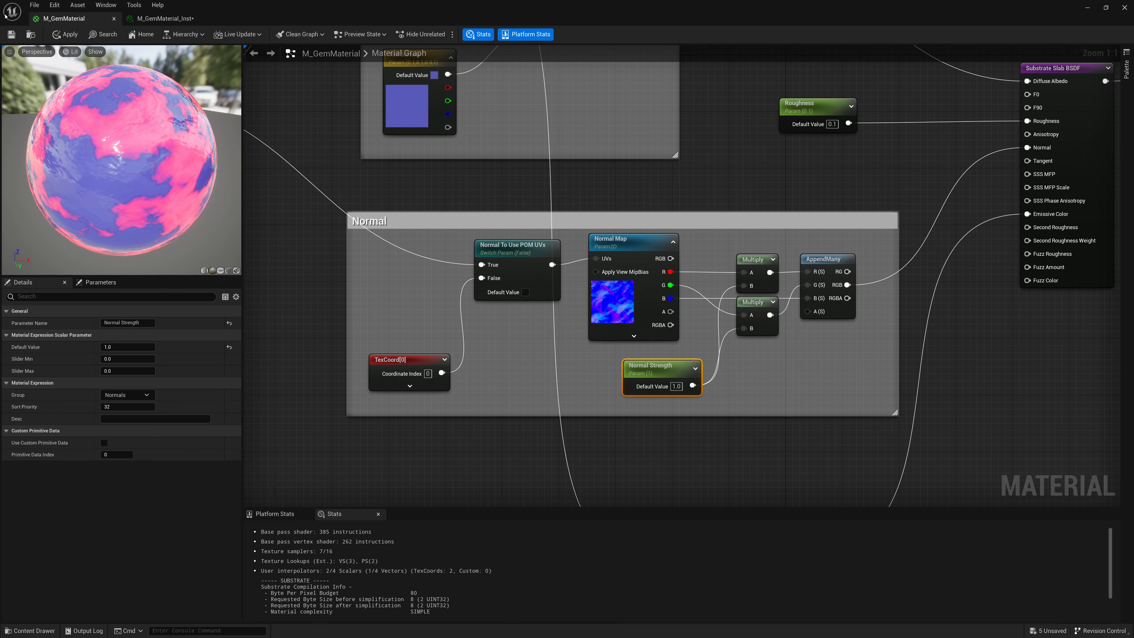
Examine how the parameters are grouped in M_GemMaterial_Inst, collapsing and expanding the Normals and Global Vector Parameter Values groups.
left_click(172, 20)
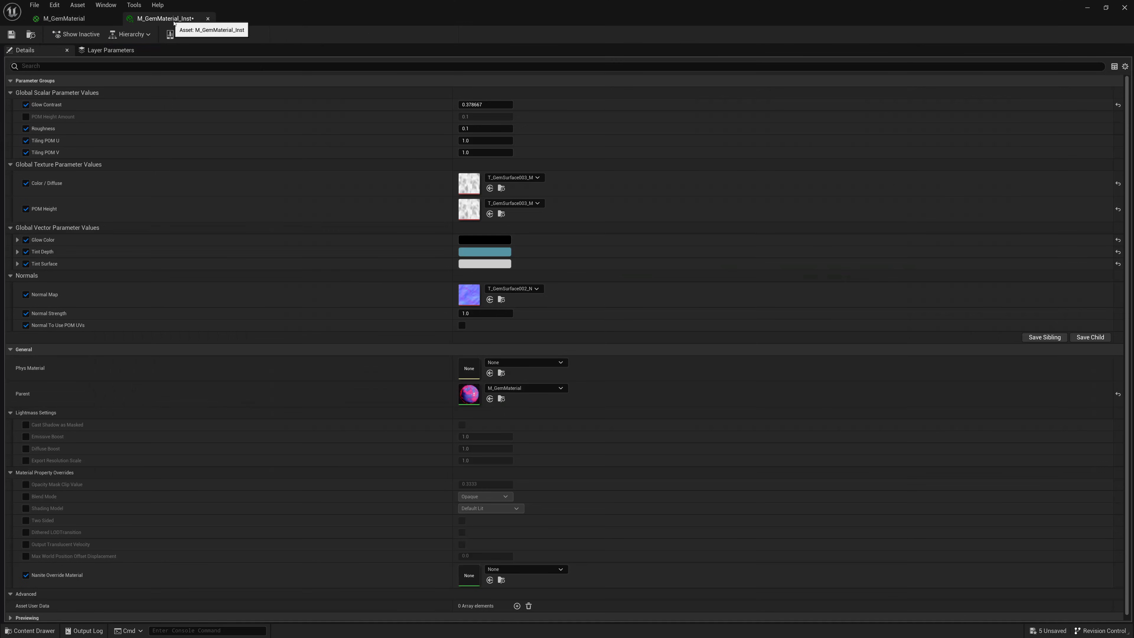
left_click_drag(312, 5, 816, 48)
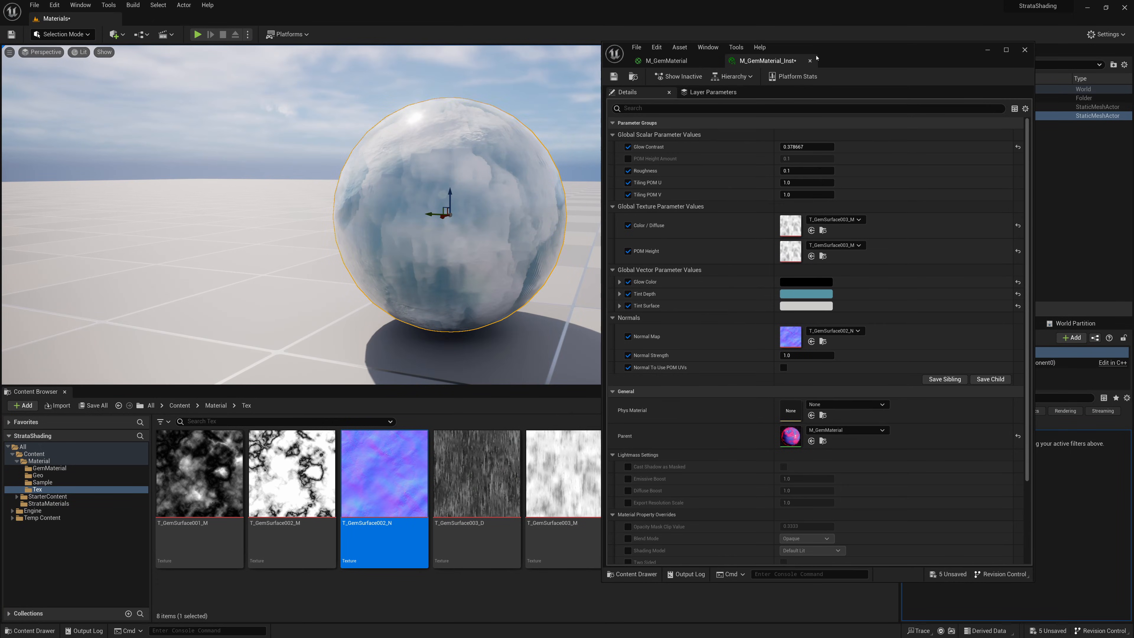
left_click(613, 318)
left_click(635, 319)
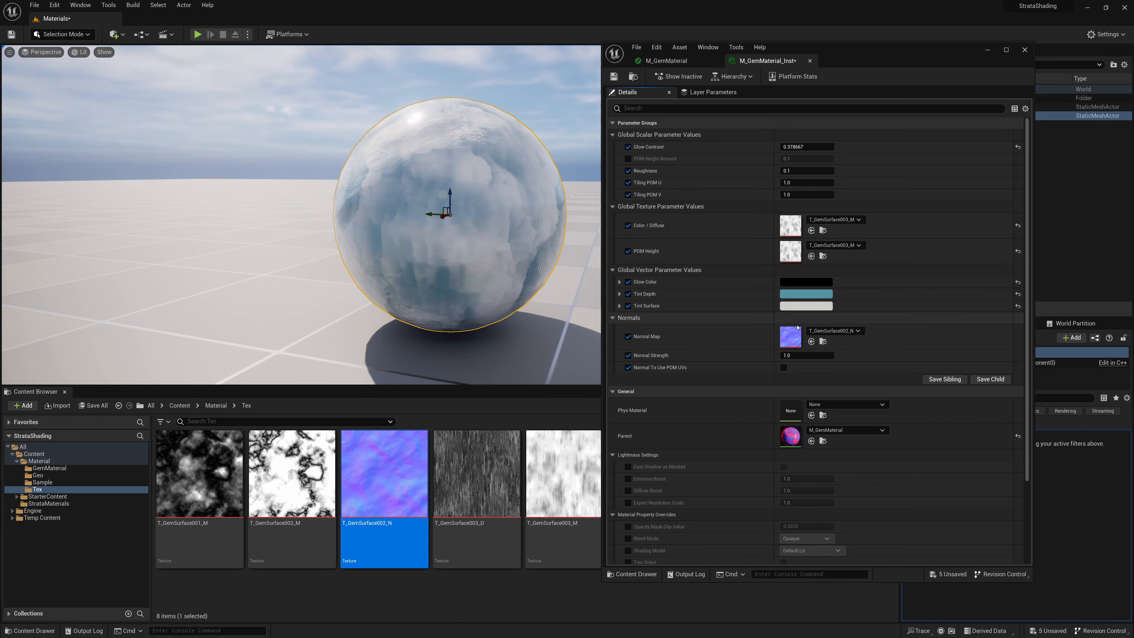
left_click(613, 318)
left_click(612, 271)
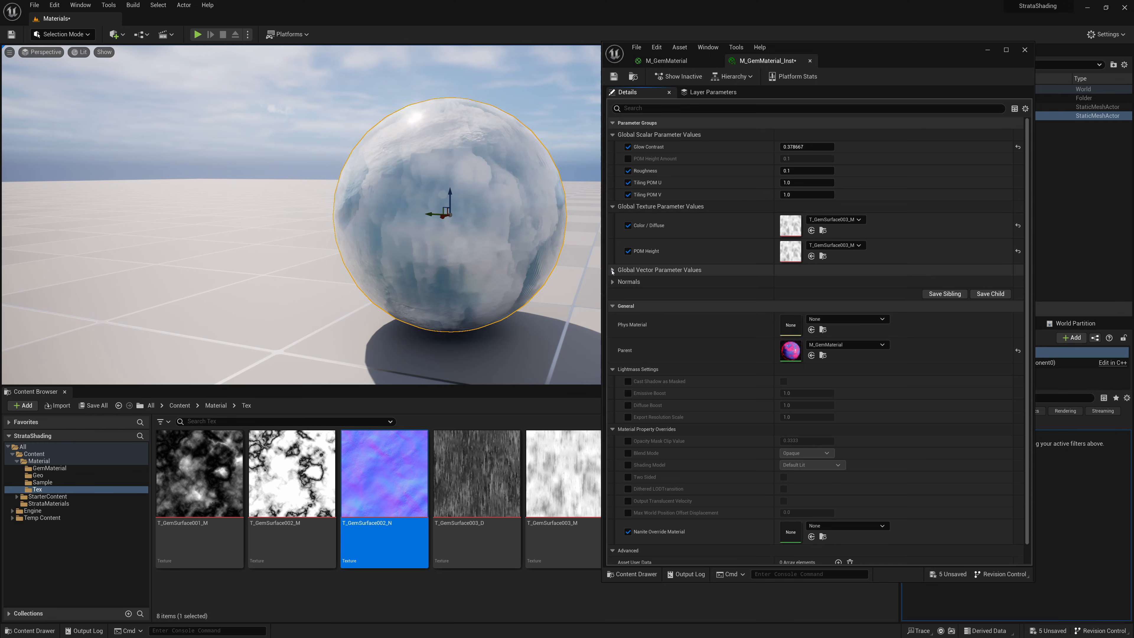
left_click(613, 271)
left_click(613, 317)
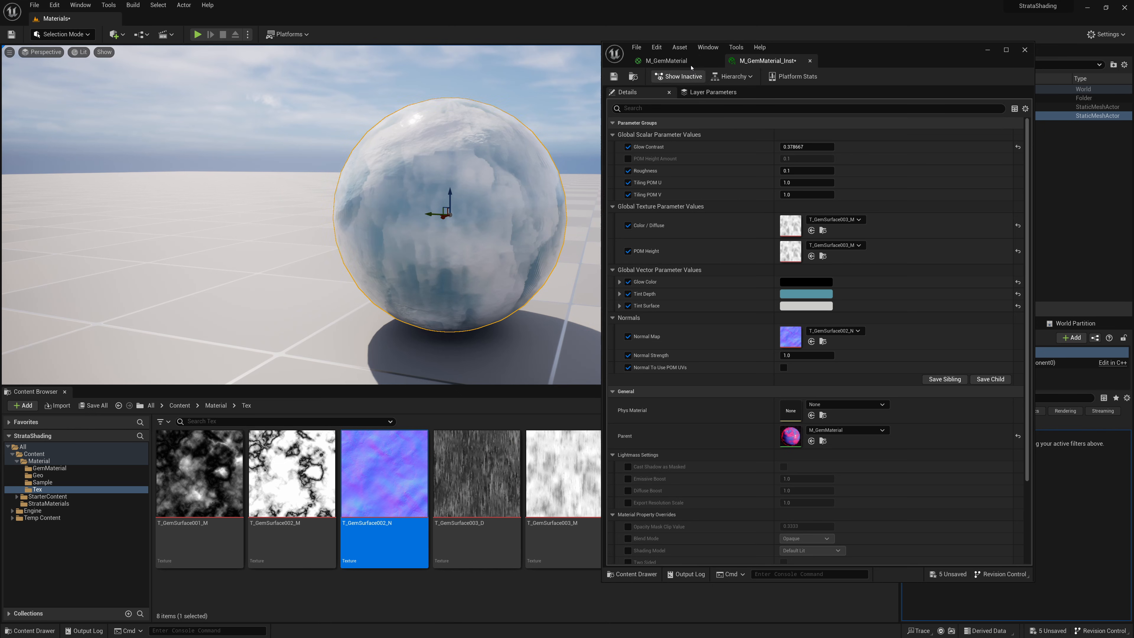
In M_GemMaterial, add a Constant3Vector node connected to the Substrate Slab BSDF's F0 input and place it above the Roughness parameter.
left_click(667, 60)
double_click(863, 60)
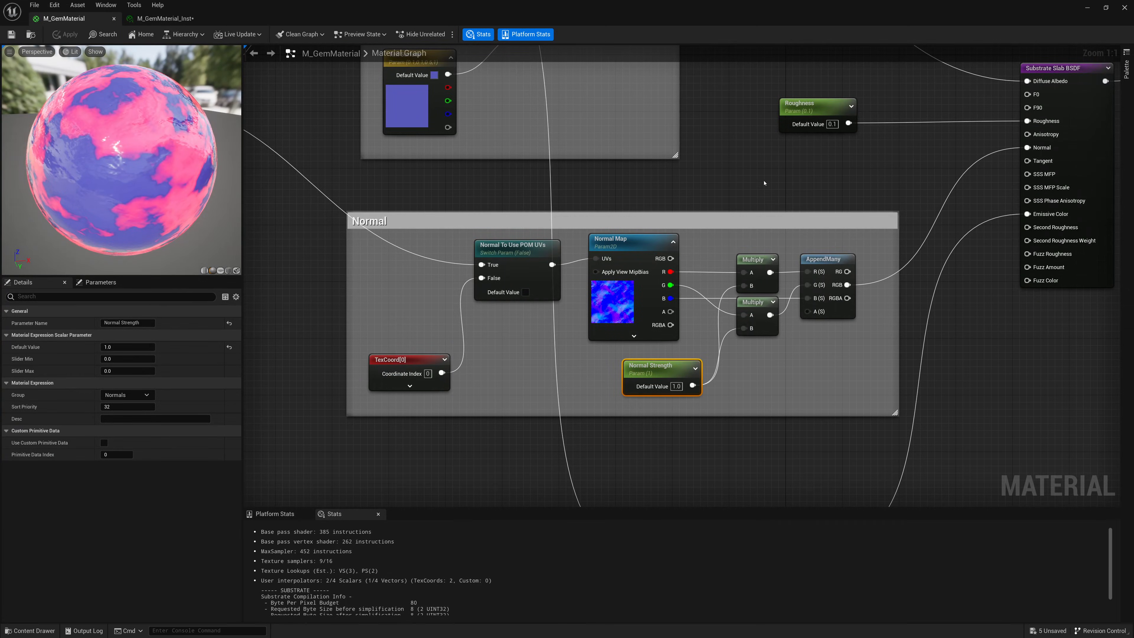
scroll(747, 248, "down", 2)
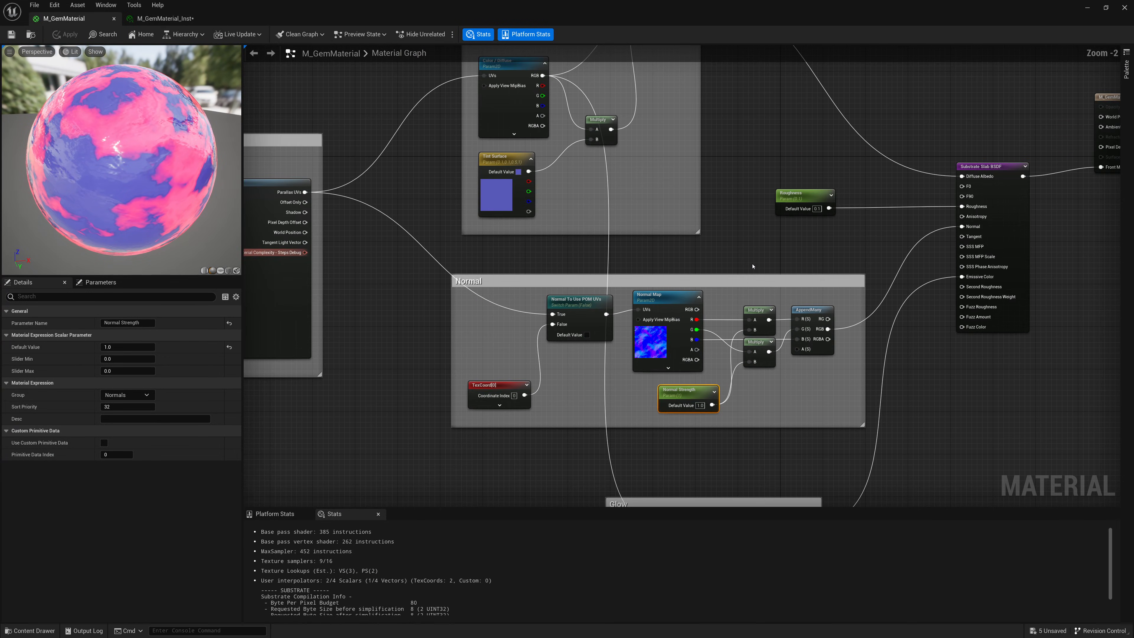
scroll(752, 266, "down", 3)
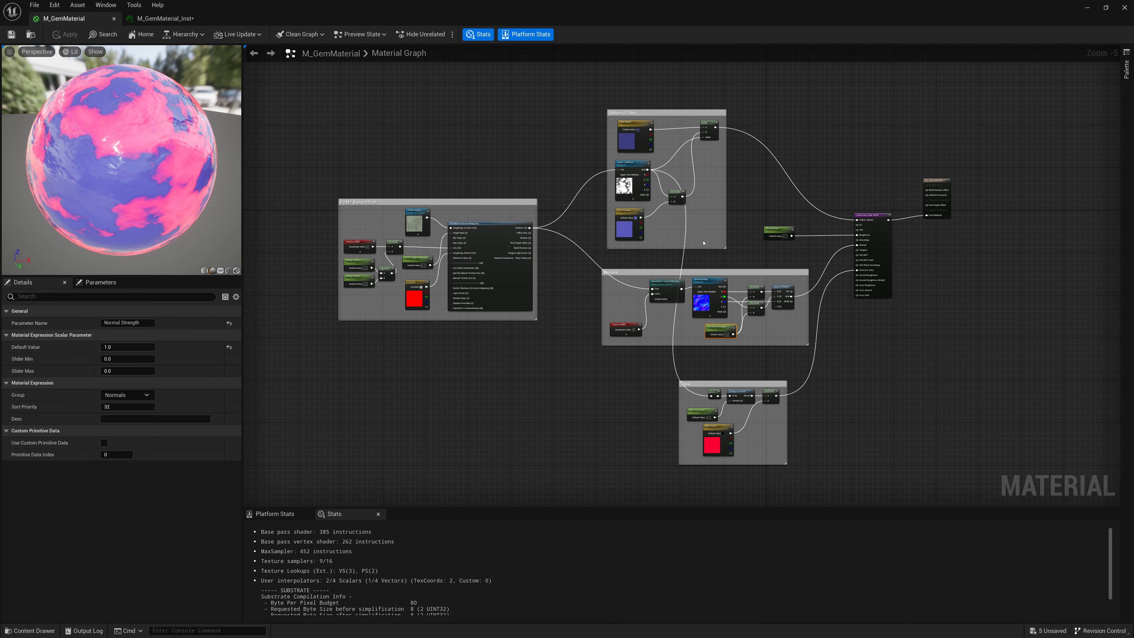
scroll(830, 218, "up", 2)
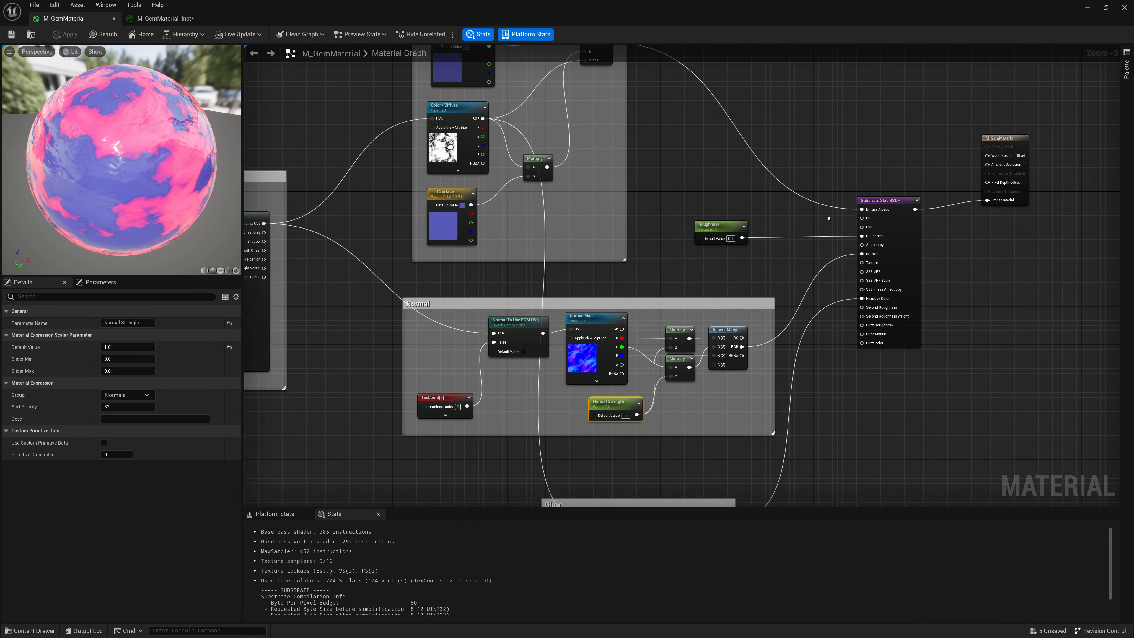
scroll(840, 223, "up", 3)
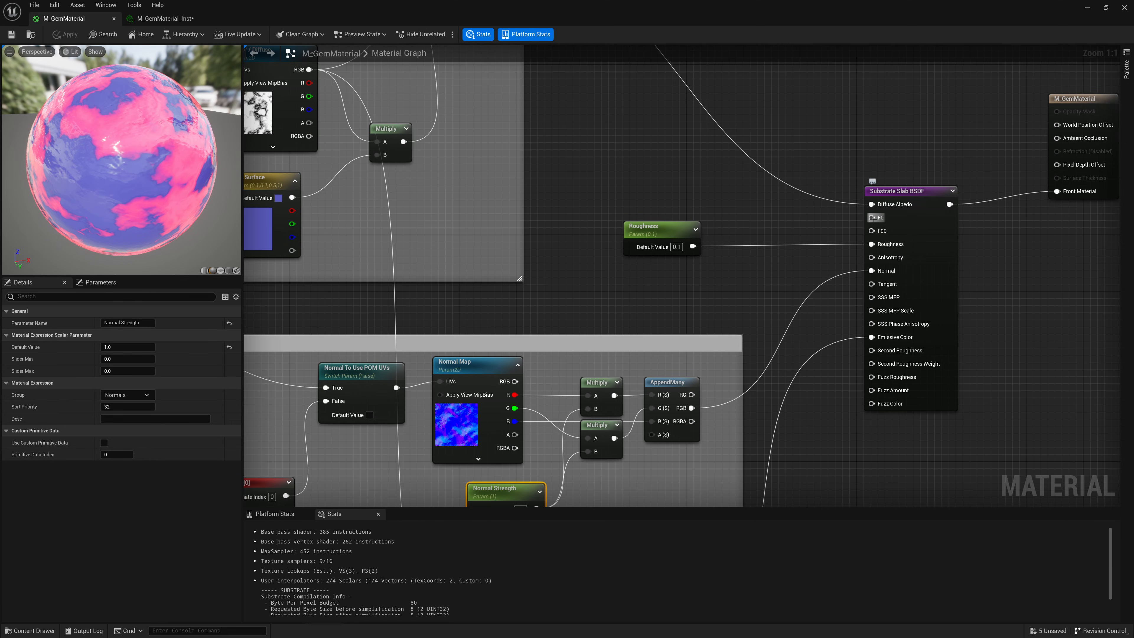
left_click_drag(871, 217, 656, 154)
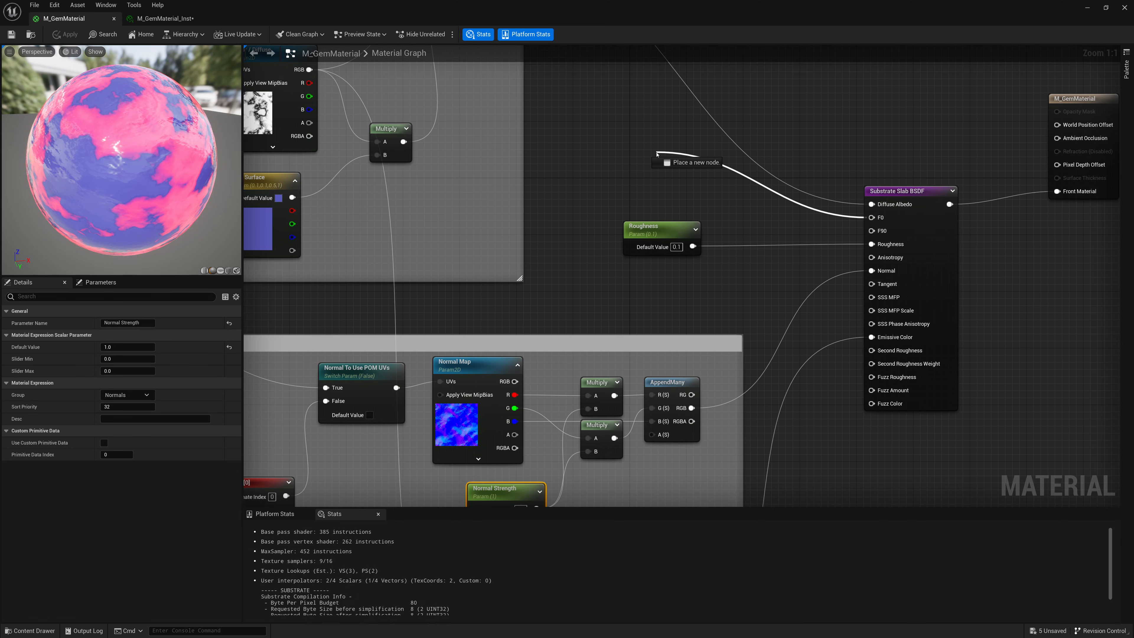
left_click_drag(656, 154, 657, 154)
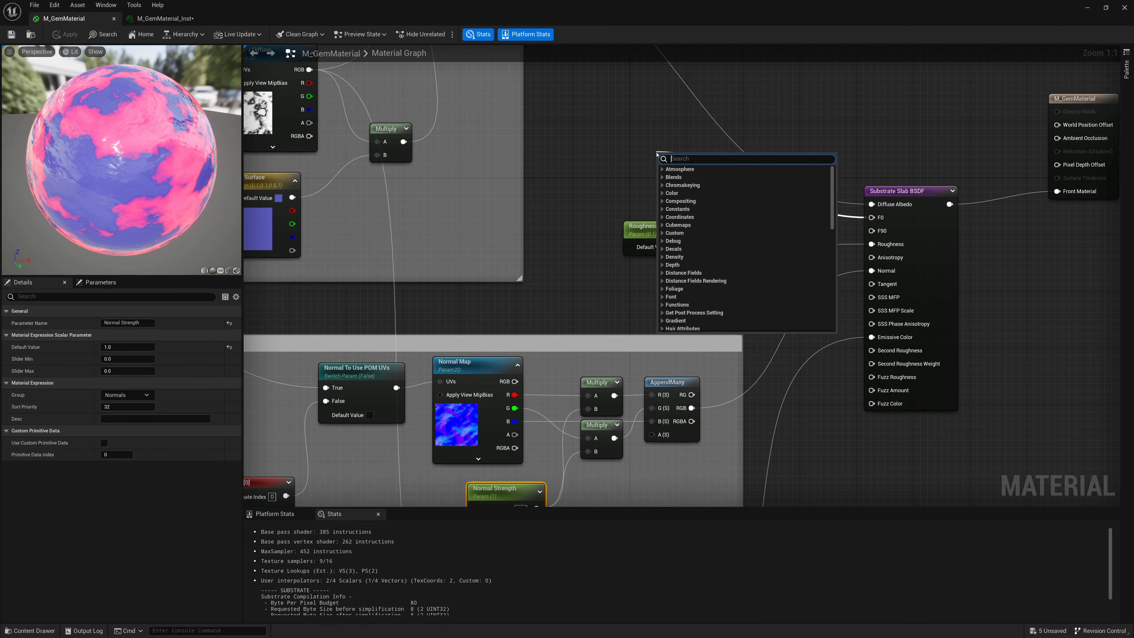
type("consta")
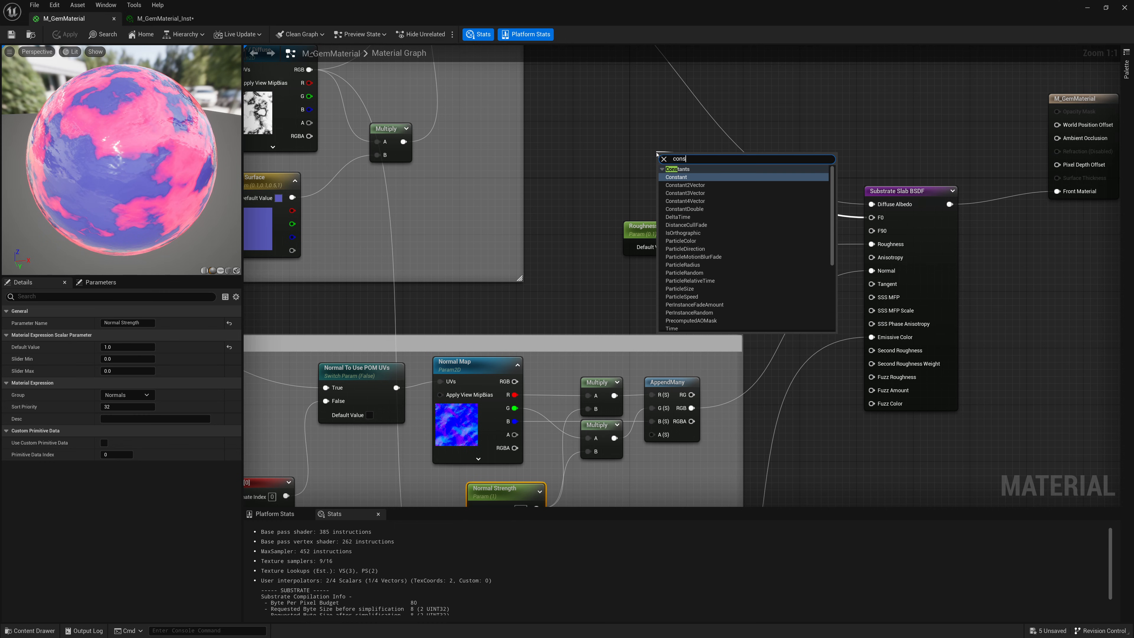
key("Down")
key("Down")
key("Return")
left_click_drag(668, 175, 635, 145)
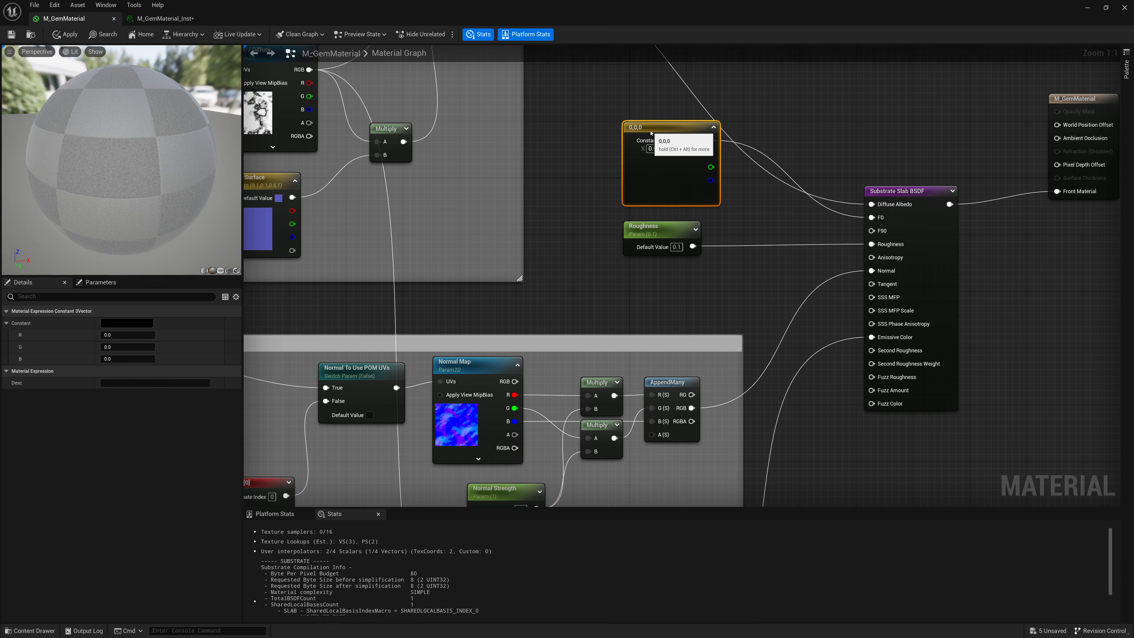
Set the new constant's X, Y and Z values to 0.05 and save the material.
left_click(652, 148)
type("0.05")
key("Tab")
type("0.05")
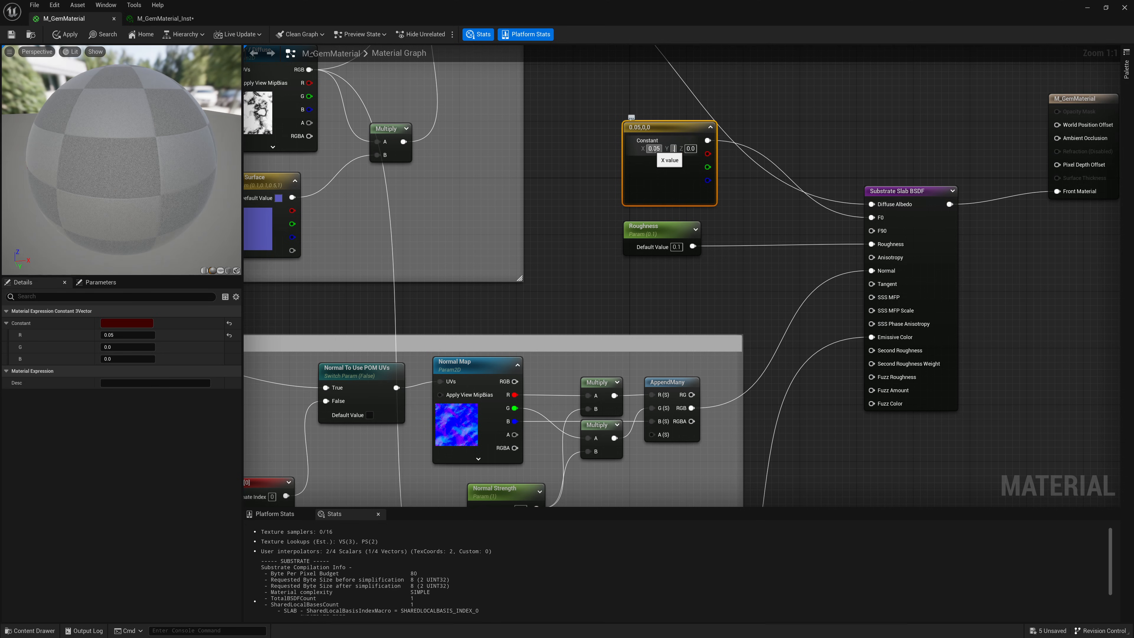
key("Tab")
type("0.05")
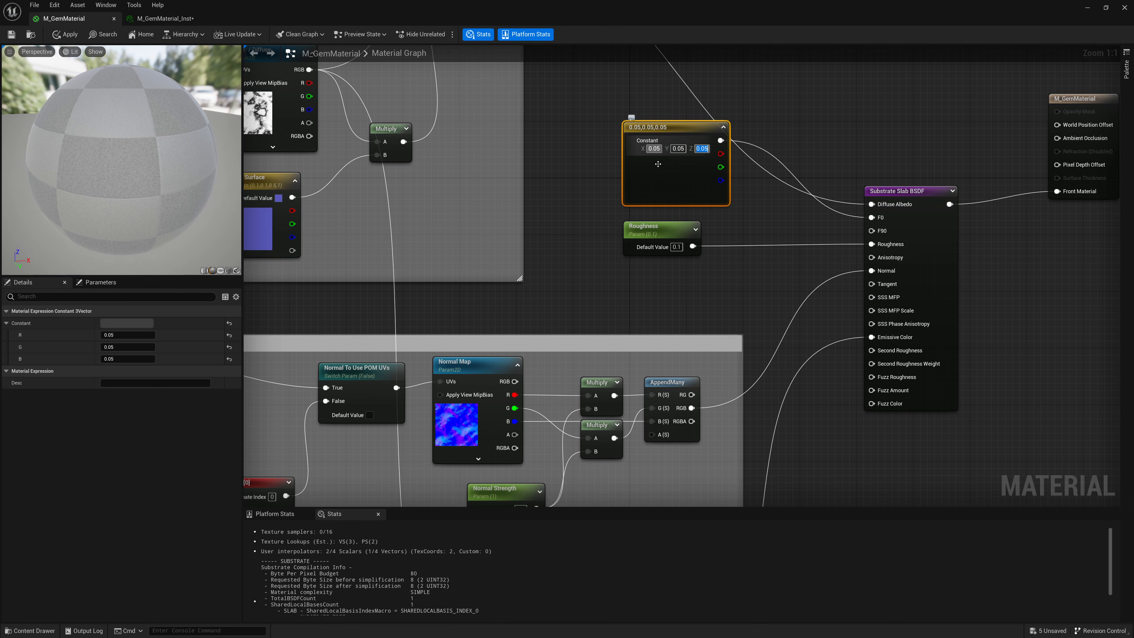
key("Return")
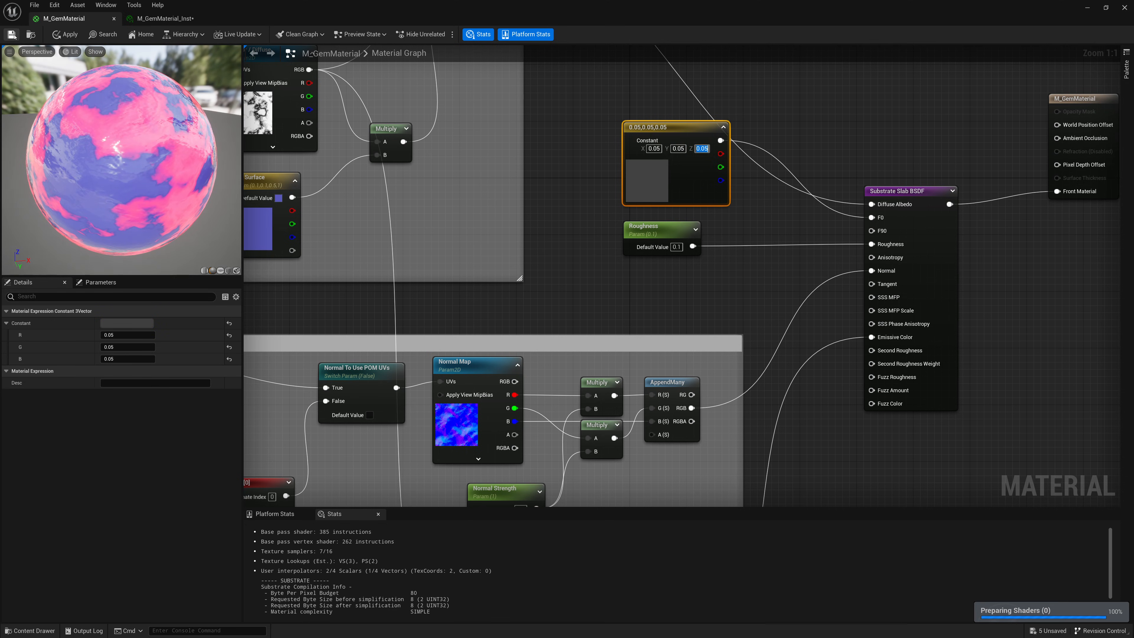
left_click(11, 34)
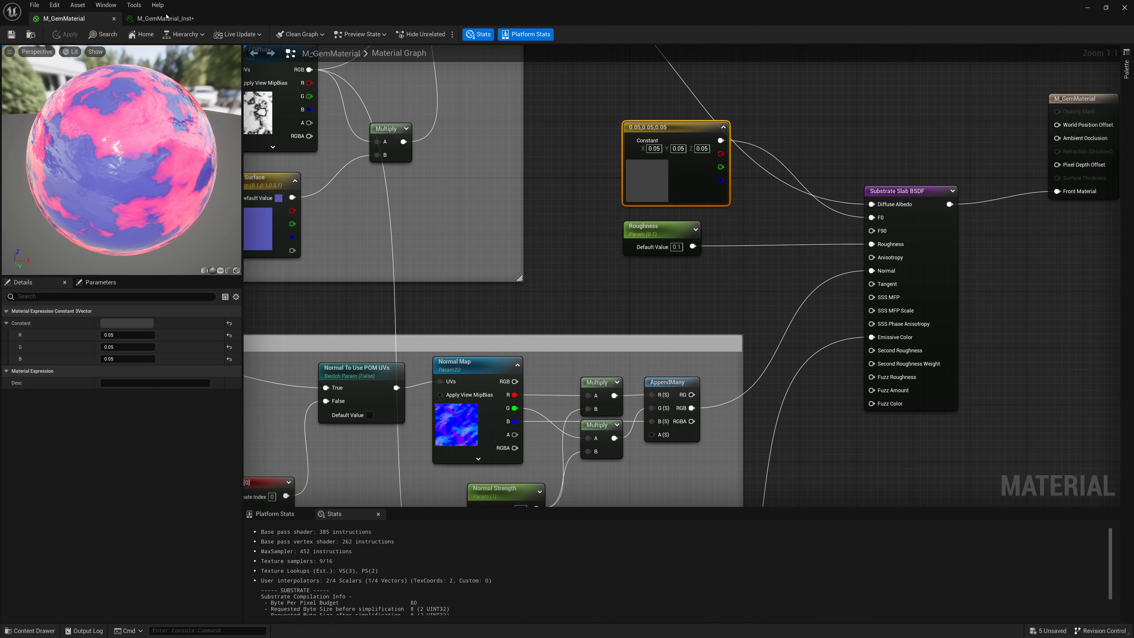
Convert the 0.05 constant to a parameter named "F0 Reflection" and apply the change to M_GemMaterial.
left_click(165, 19)
left_click_drag(312, 10, 824, 42)
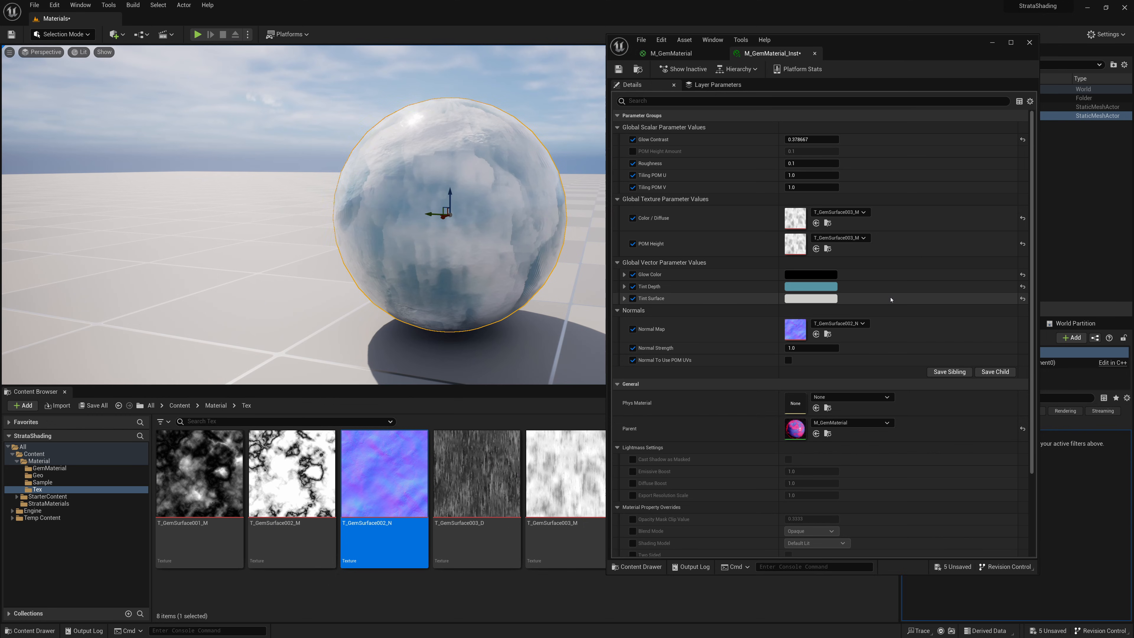
left_click(671, 53)
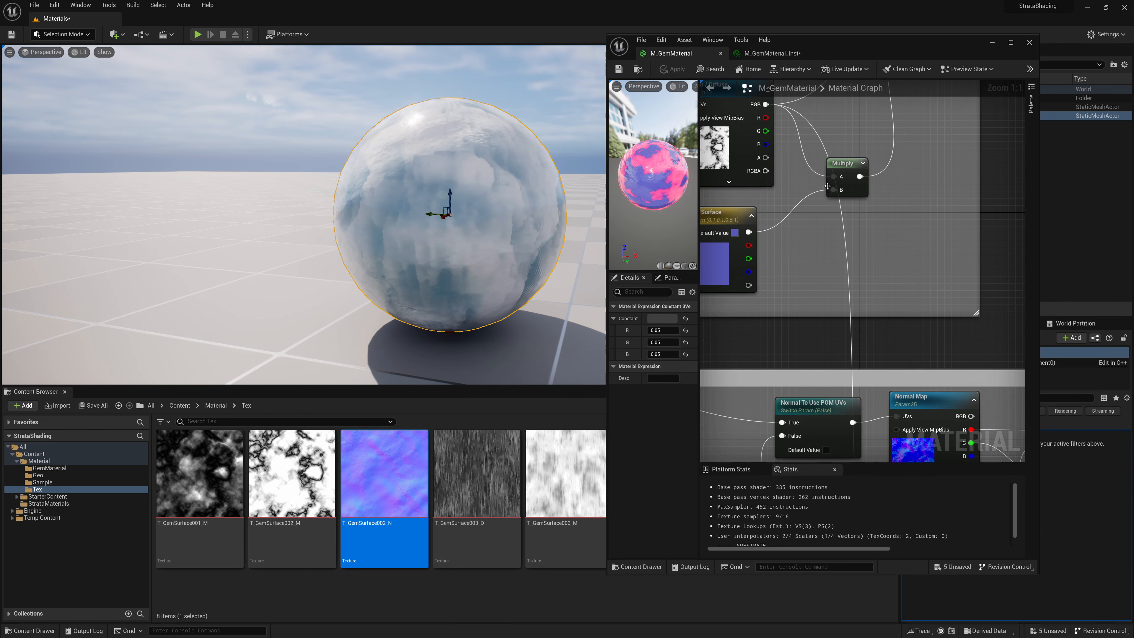
right_click_drag(752, 259, 712, 279)
right_click(901, 273)
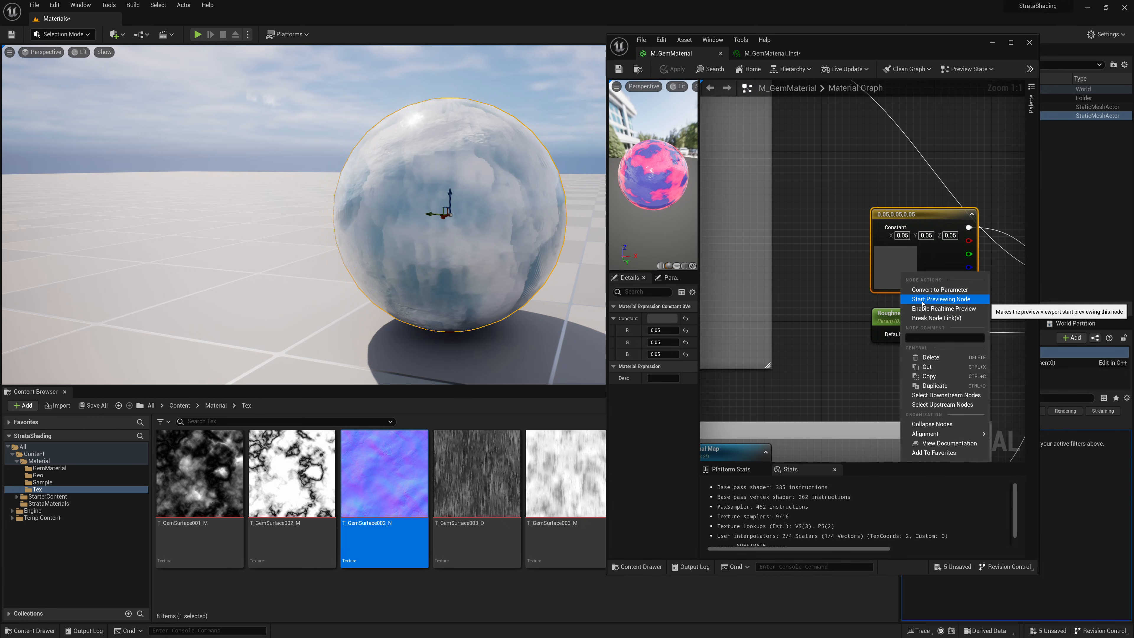
left_click(926, 290)
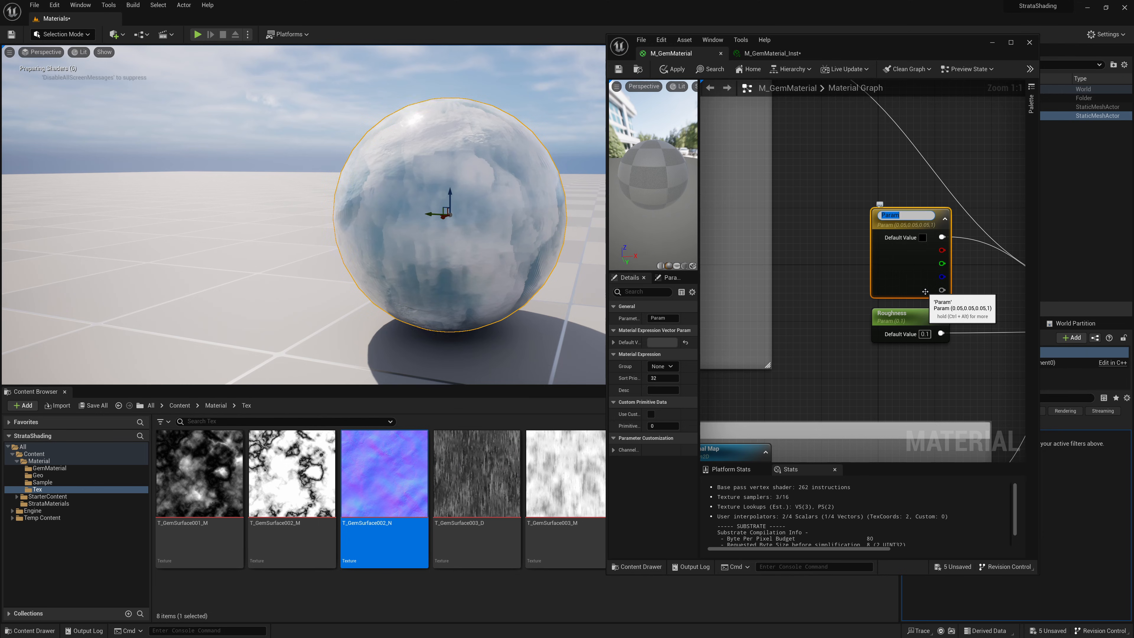
type("F0 Reflection")
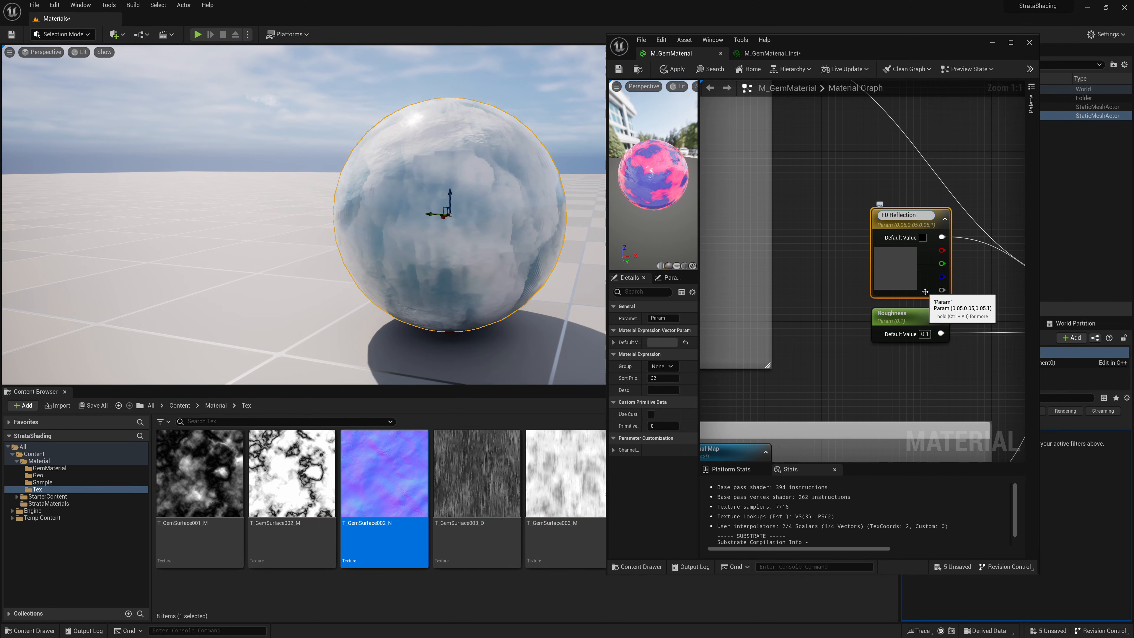
key("Return")
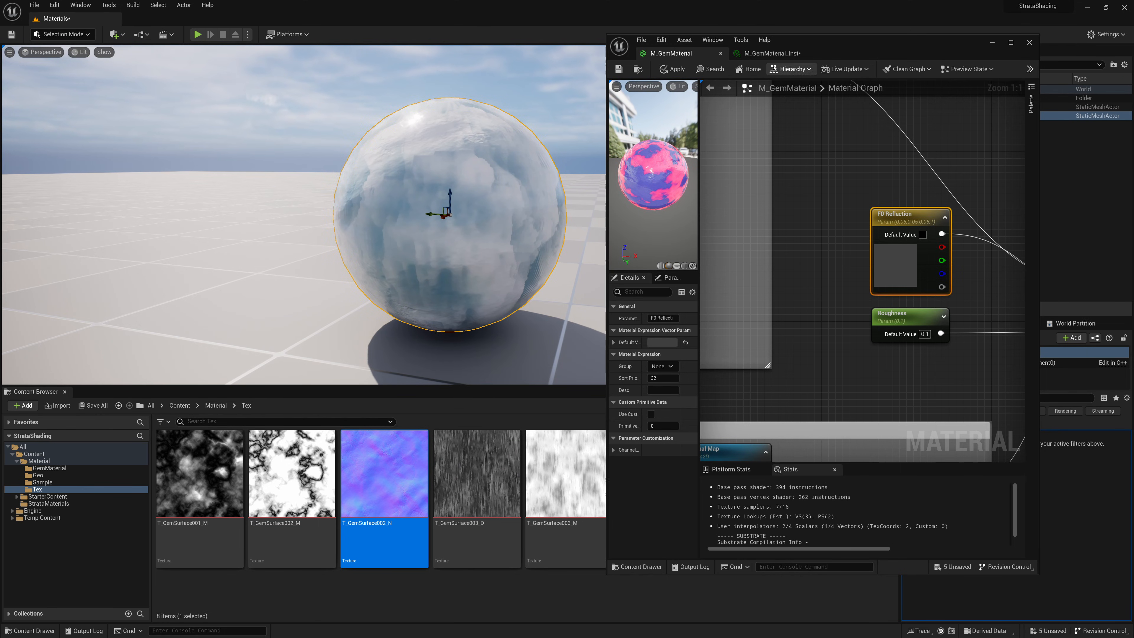
left_click(772, 53)
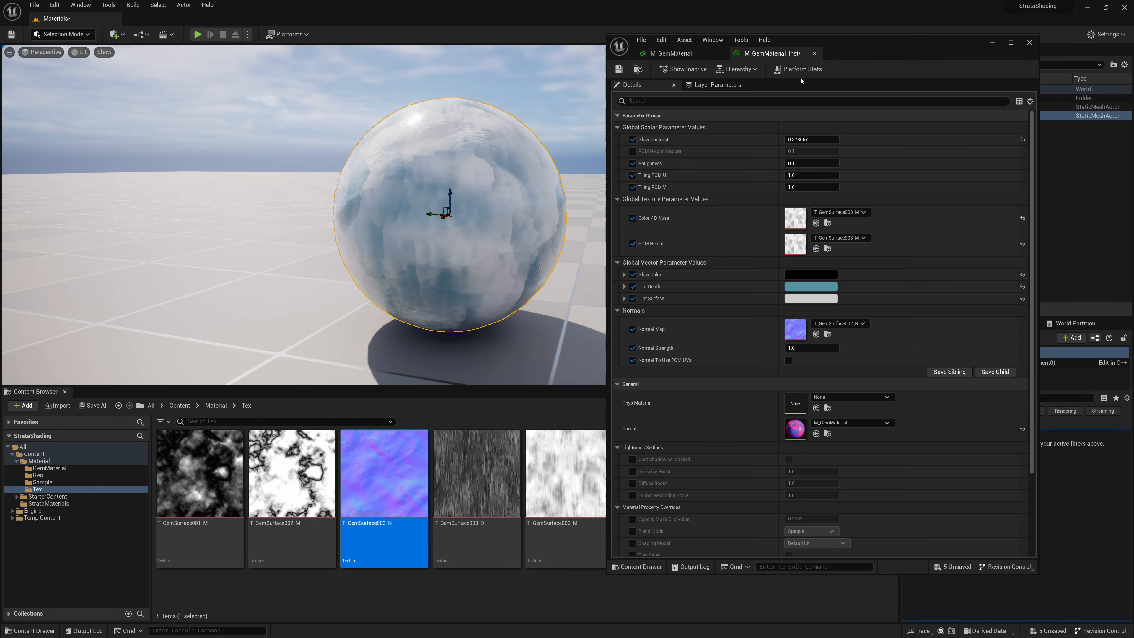
left_click(671, 54)
left_click(672, 69)
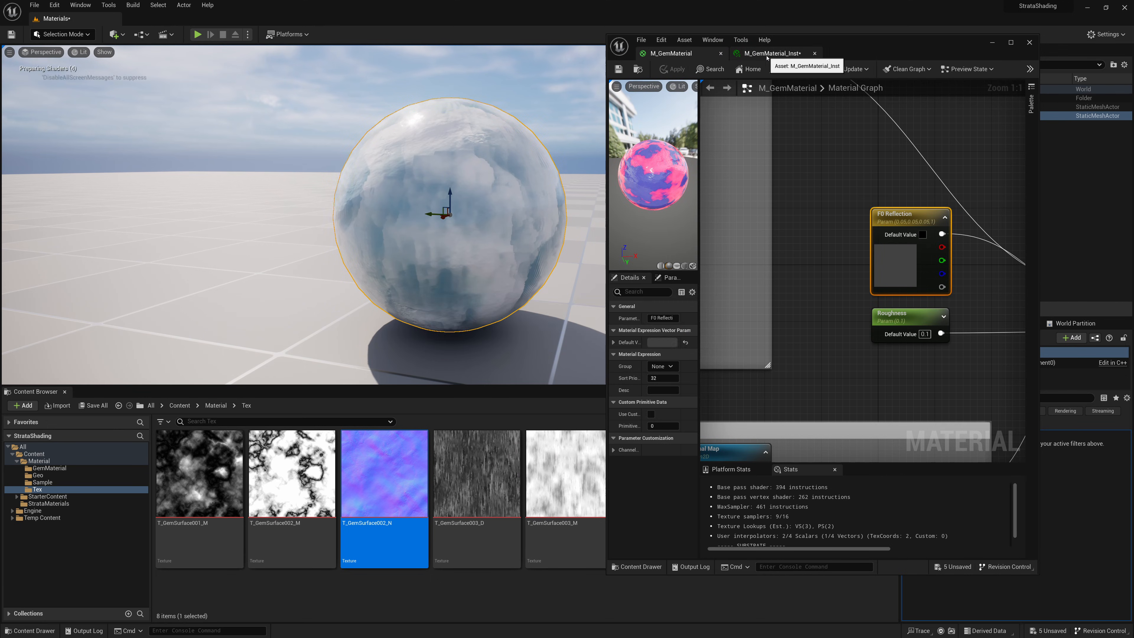
In M_GemMaterial_Inst, enable F0 Reflection, raise its brightness to about 0.09 and tint it dark blue, checking the sphere from other angles.
left_click(767, 56)
left_click(633, 274)
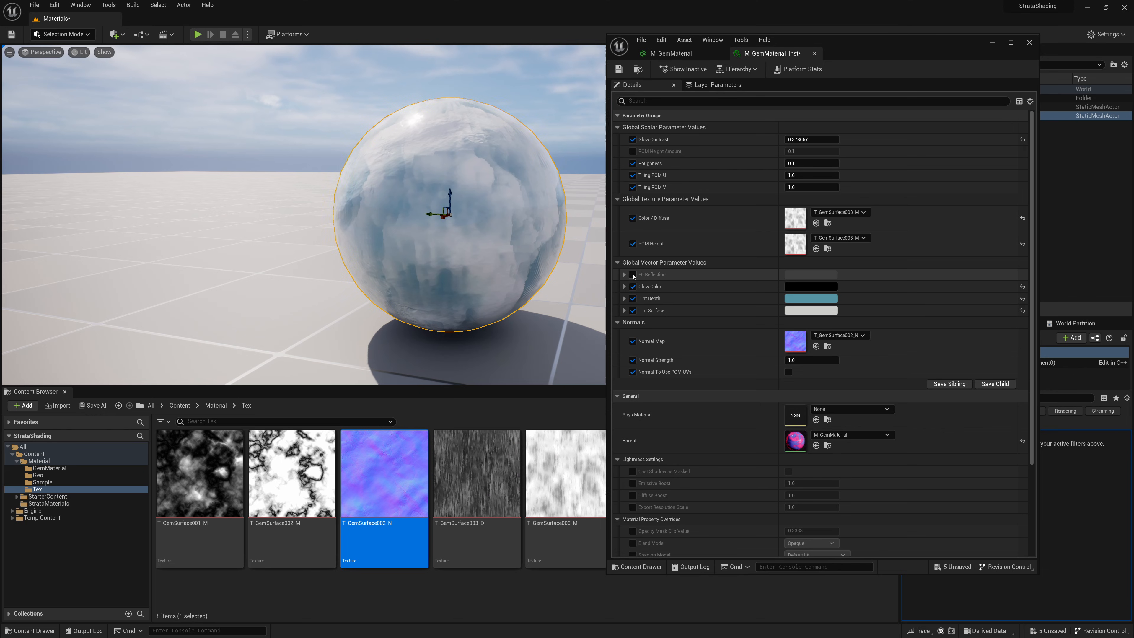
left_click(810, 275)
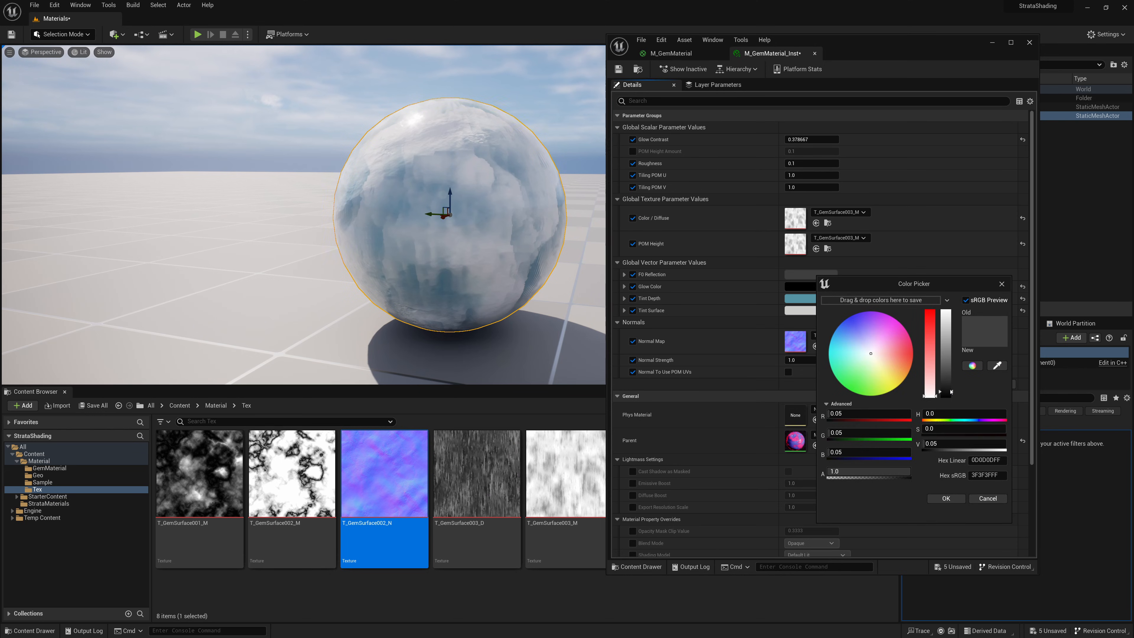
mouse_move(951, 392)
left_mouse_down()
mouse_move(955, 291)
mouse_move(944, 386)
mouse_move(960, 389)
left_mouse_up()
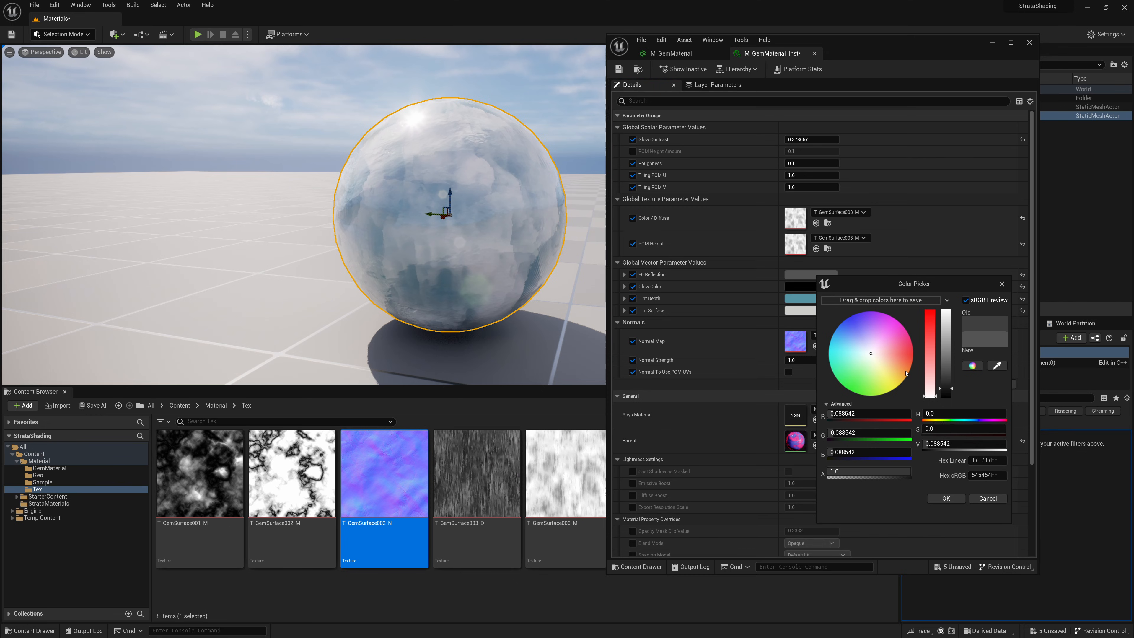
left_click_drag(871, 355, 847, 349)
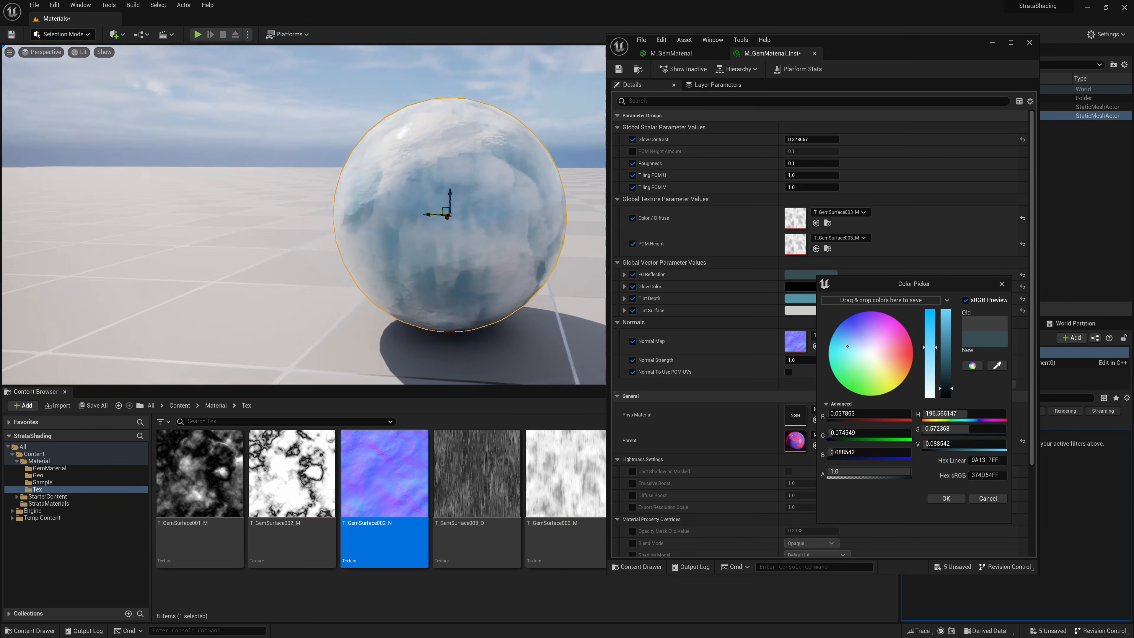
left_click_drag(402, 233, 346, 210, "alt")
left_click_drag(346, 250, 384, 277, "alt")
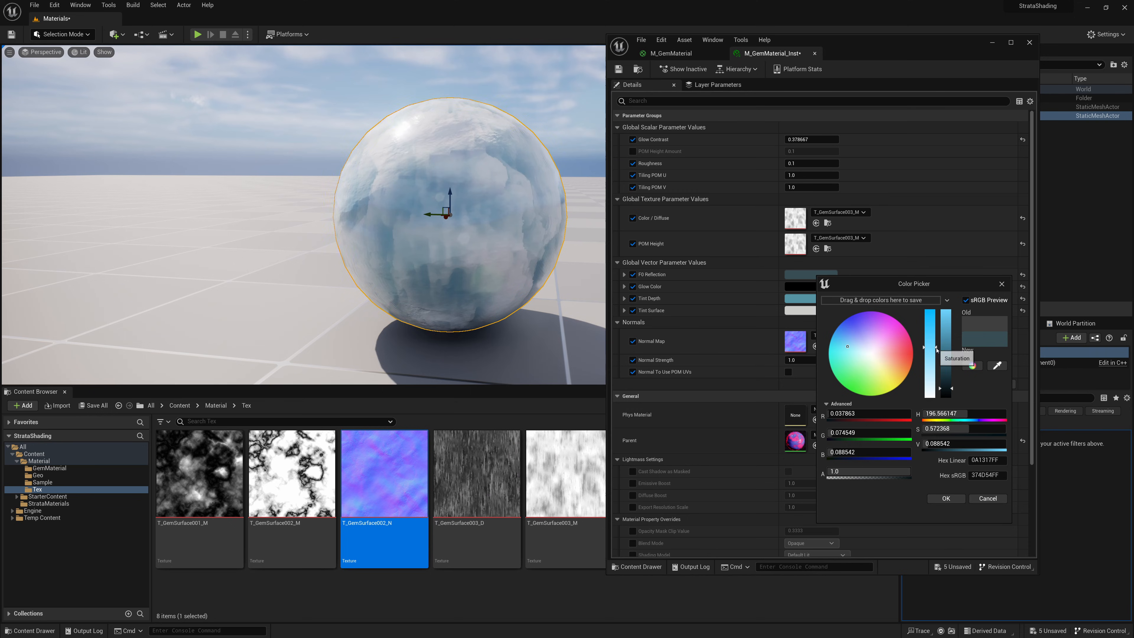
Desaturate the F0 Reflection color to neutral gray, lower its value to about 0.03 and accept the color.
left_click_drag(937, 350, 936, 405)
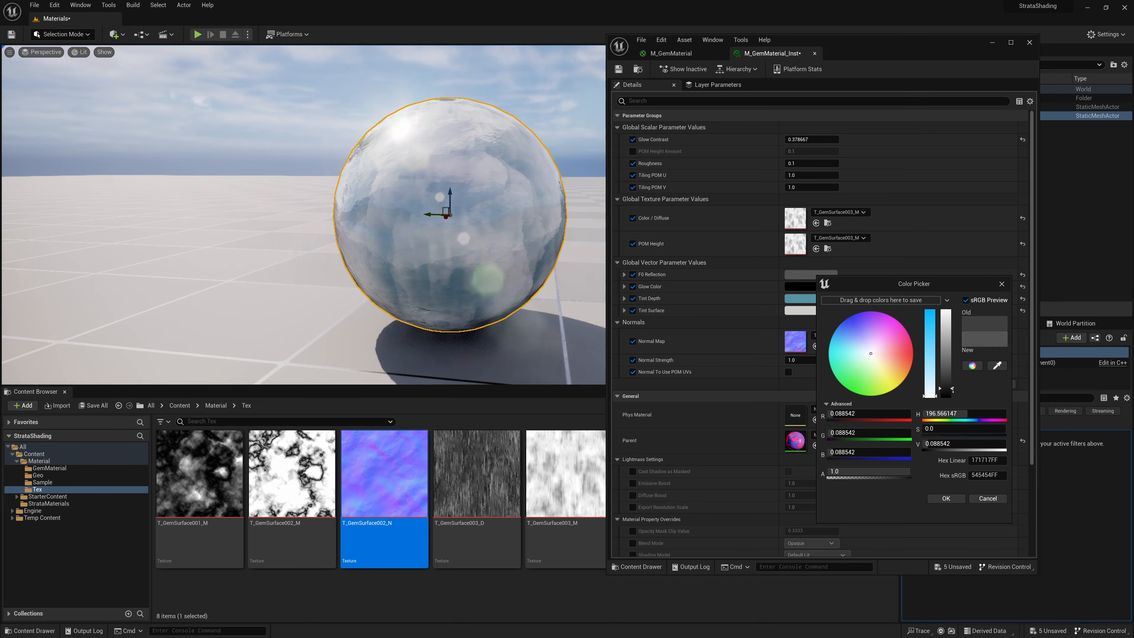
left_click_drag(952, 390, 951, 393)
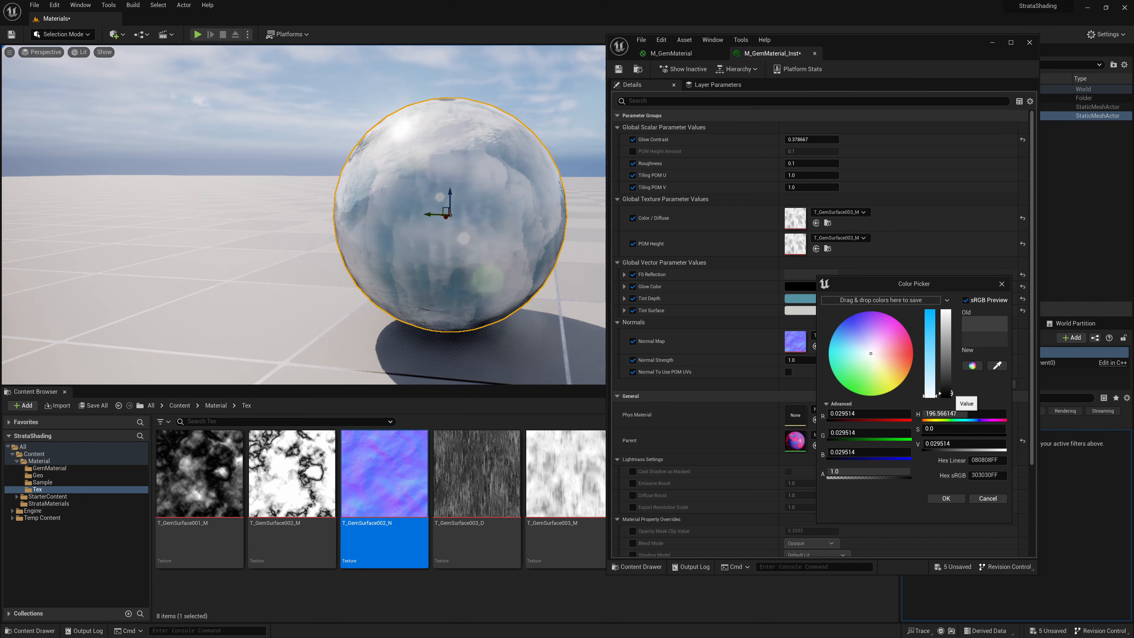
left_click(937, 443)
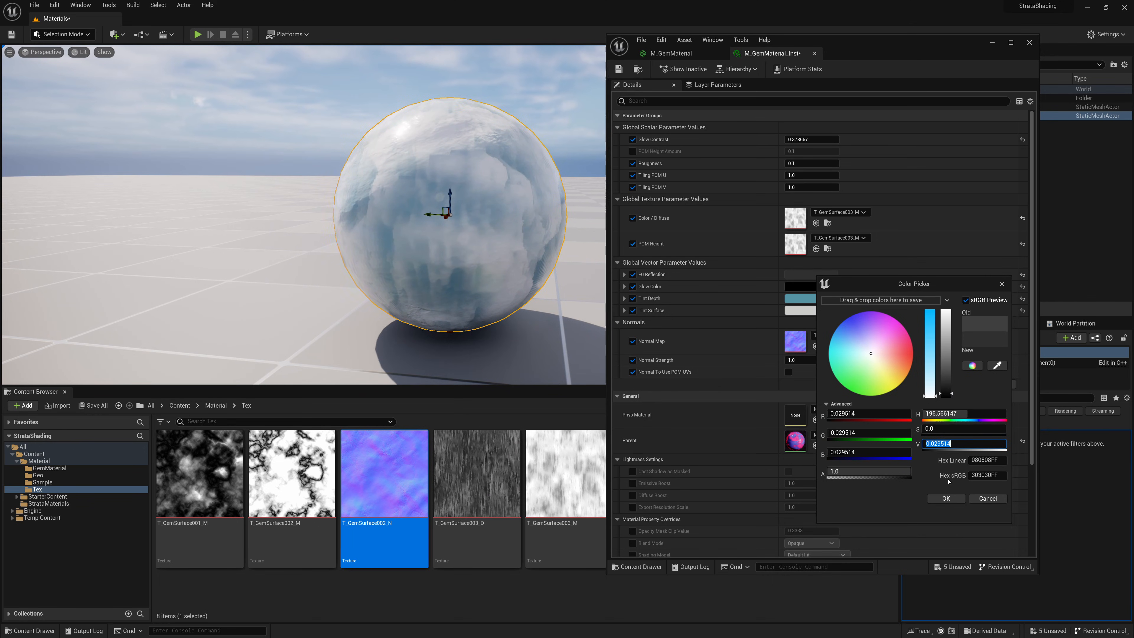
left_click(951, 500)
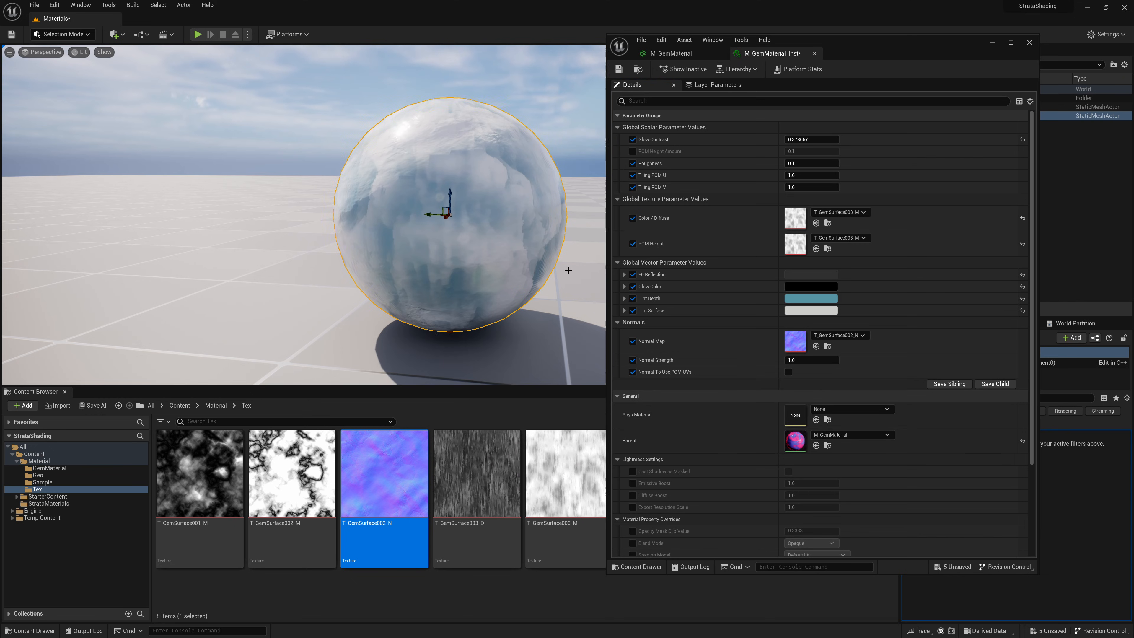
left_click_drag(567, 268, 526, 261, "alt")
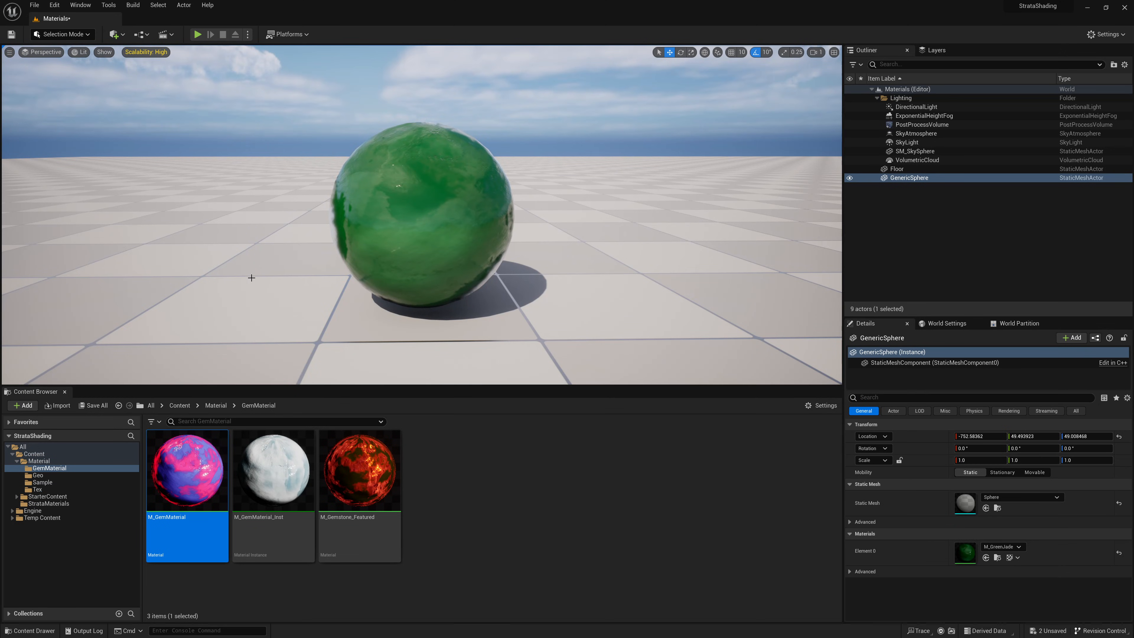
Open the M_Gemstone_Featured material from the GemMaterial folder and maximize its editor window to show the whole graph.
mouse_move(252, 278)
left_mouse_down("alt")
mouse_move(192, 300)
mouse_move(273, 290)
mouse_move(179, 295)
mouse_move(250, 284)
mouse_move(238, 285)
mouse_move(251, 309)
mouse_move(243, 297)
mouse_move(261, 292)
mouse_move(230, 294)
mouse_move(268, 289)
left_mouse_up("alt")
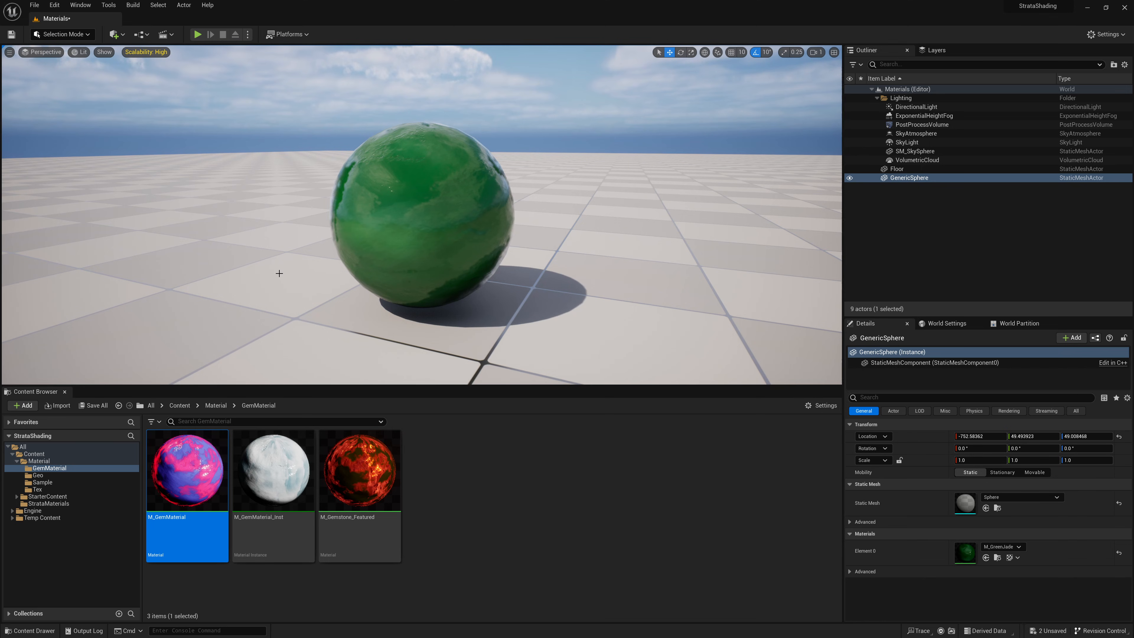
right_click_drag(423, 252, 440, 252, "alt")
left_click_drag(412, 252, 411, 289, "alt")
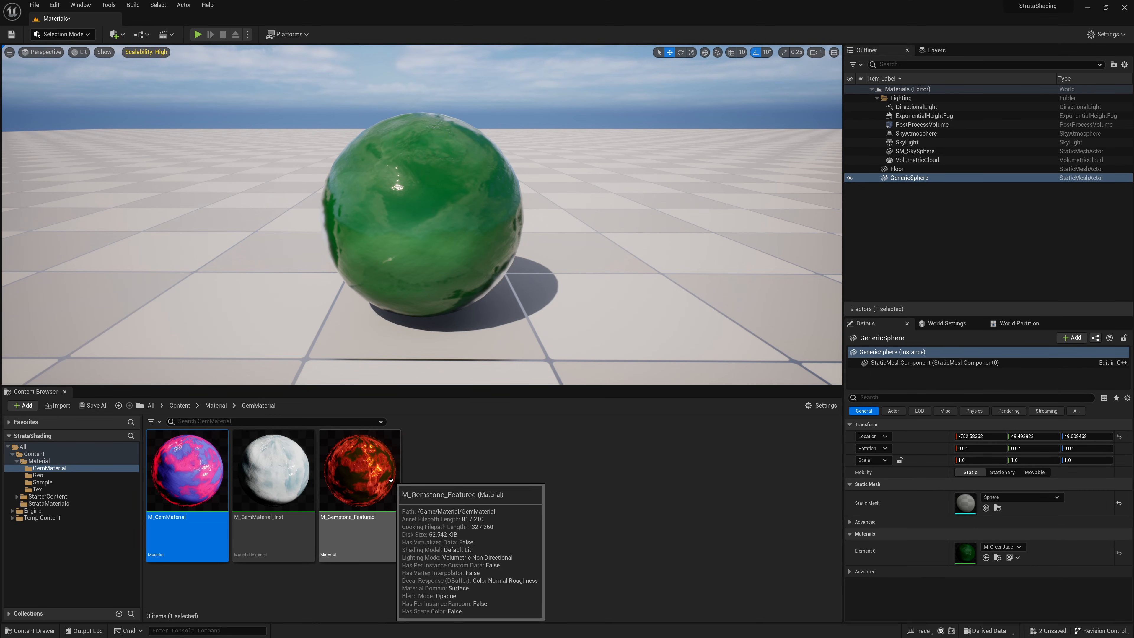
double_click(380, 483)
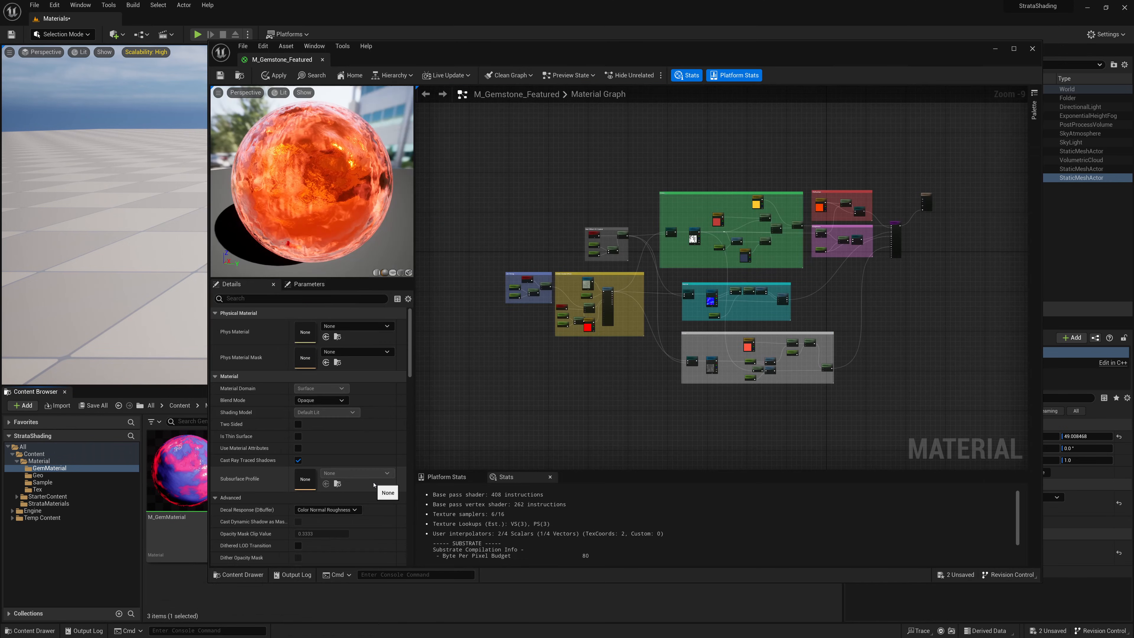
double_click(798, 56)
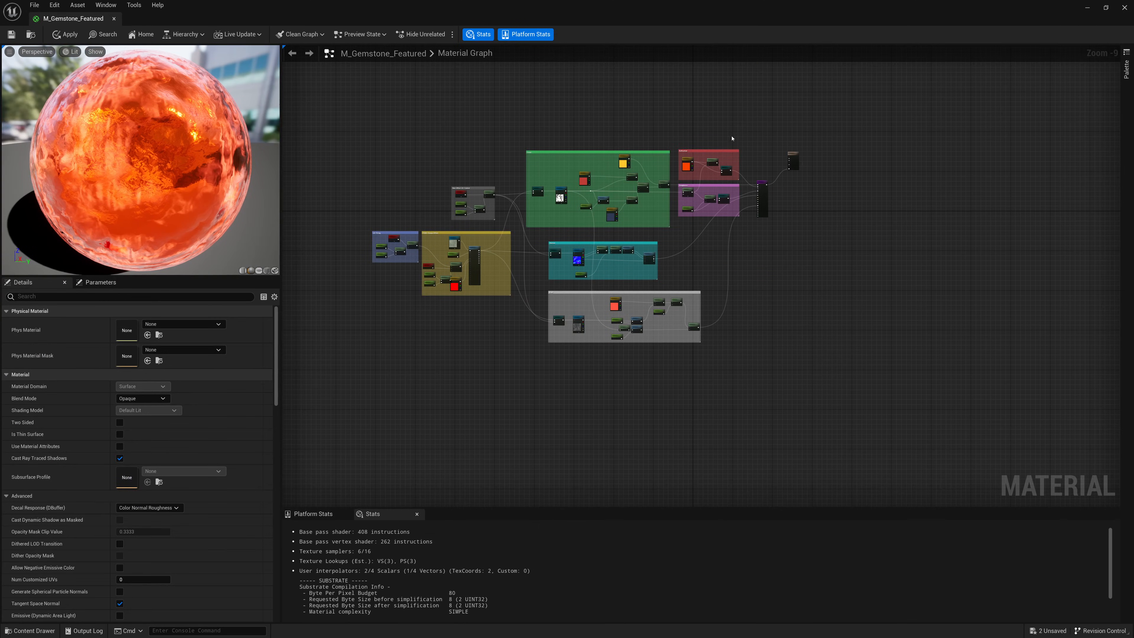
Check M_Gemstone_Featured's texture sampler usage in the statistics, and close the material without applying its pending changes.
right_click_drag(476, 139, 522, 190)
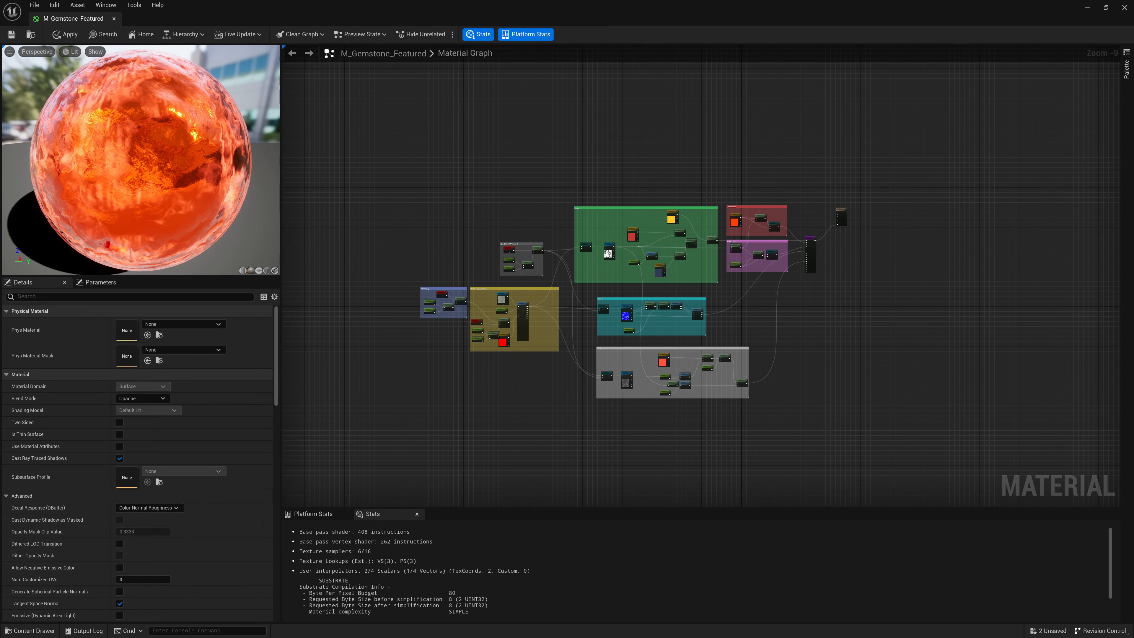
left_click_drag(293, 556, 380, 556)
left_click(114, 20)
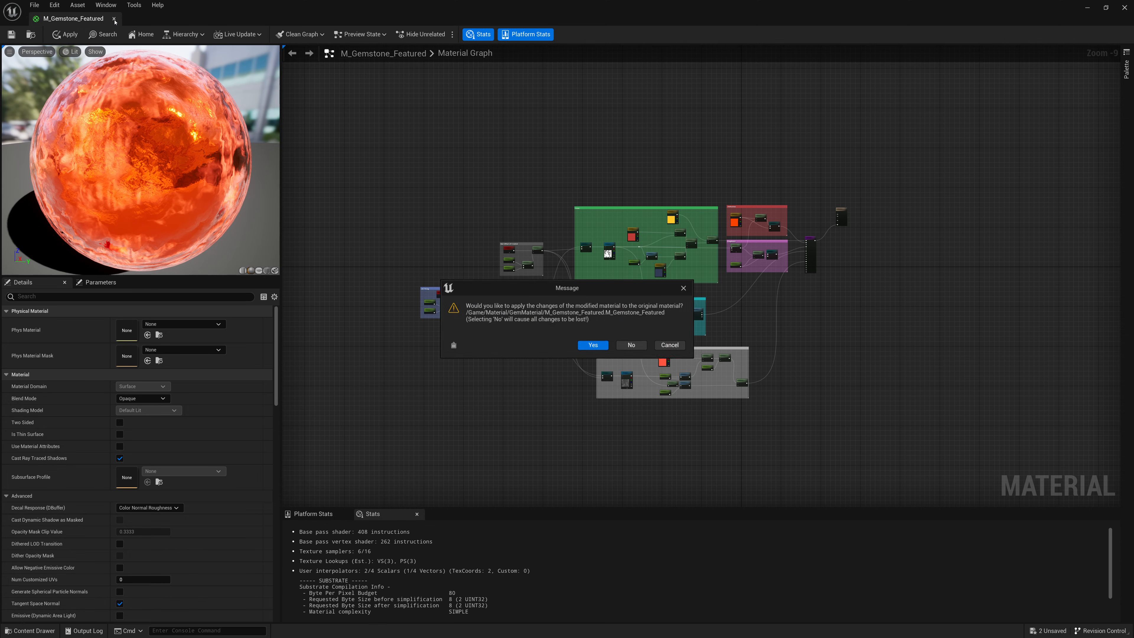
left_click(633, 346)
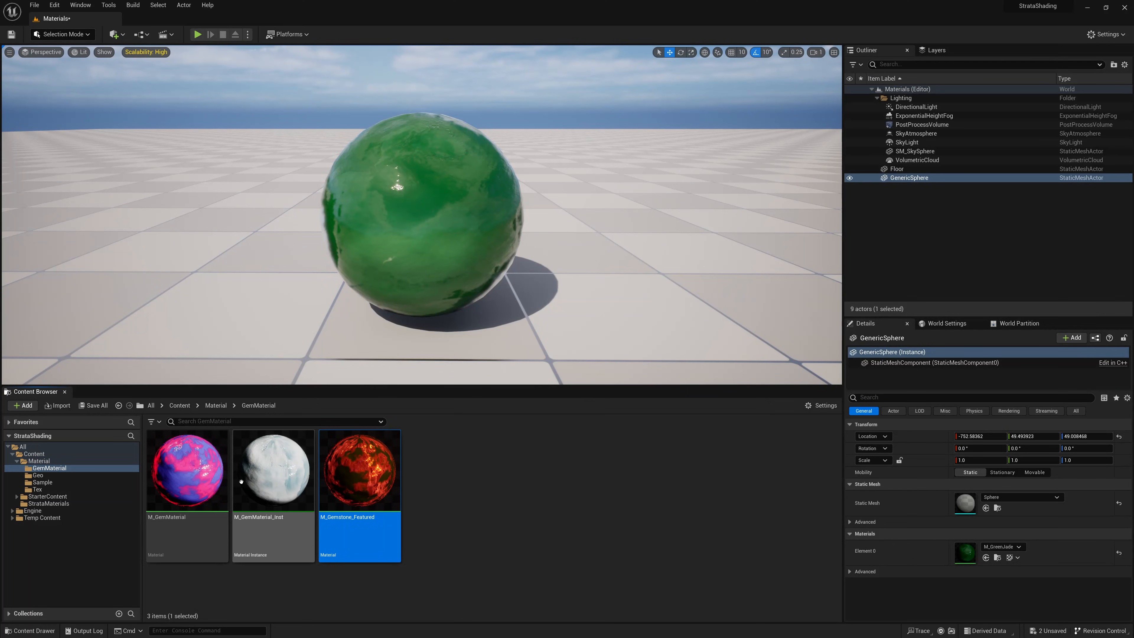
Open M_GemMaterial and enlarge the statistics area so that its full shader information can be read.
double_click(173, 481)
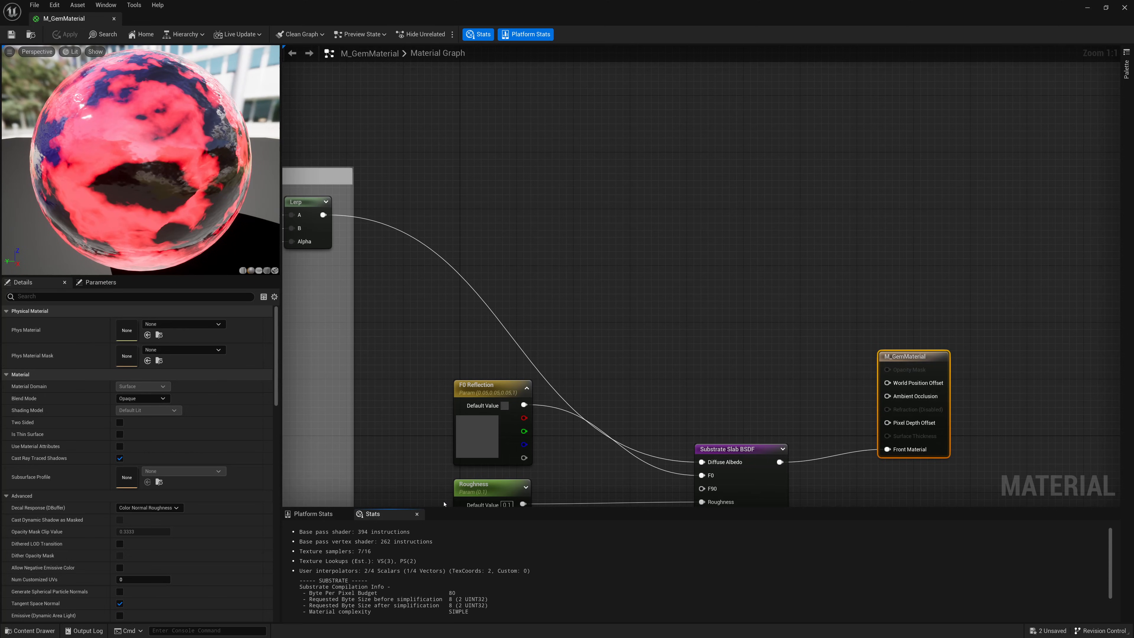
left_click_drag(444, 508, 402, 438)
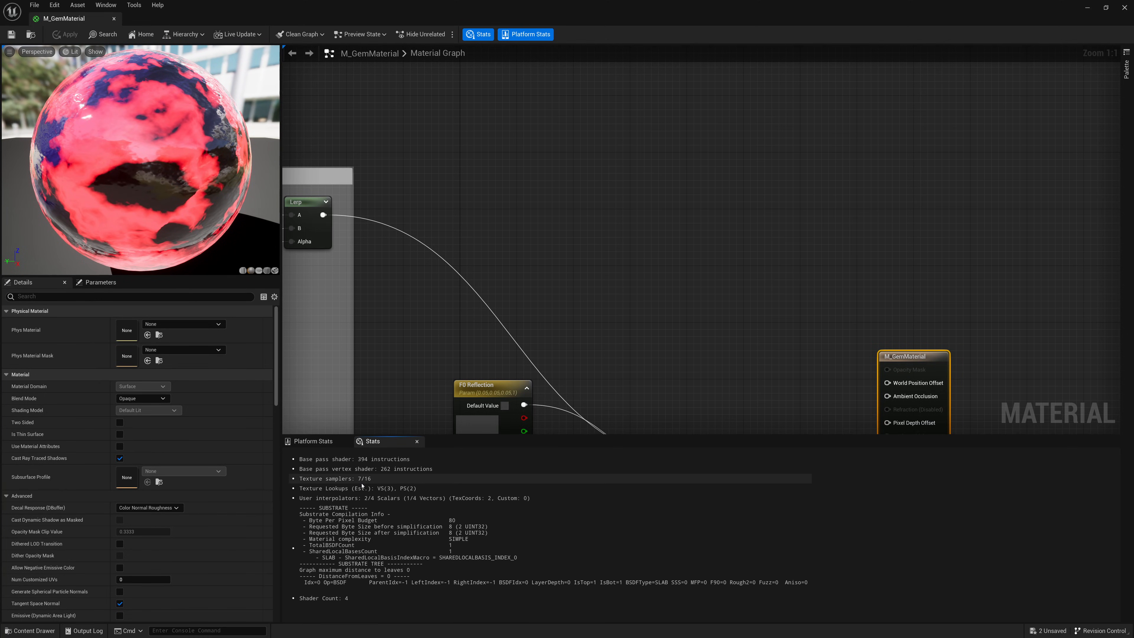
In the Normal group, set the Normal Map texture's Sampler Source to Shared: Wrap.
right_click_drag(413, 350, 775, 150)
scroll(750, 222, "down", 1)
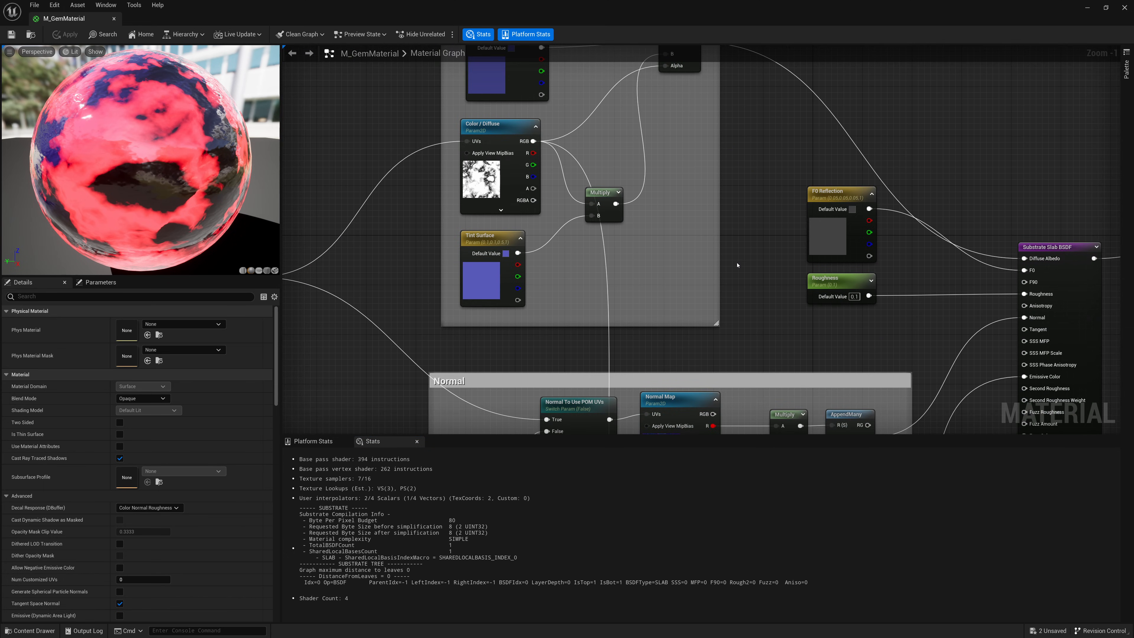
right_click_drag(737, 265, 730, 92)
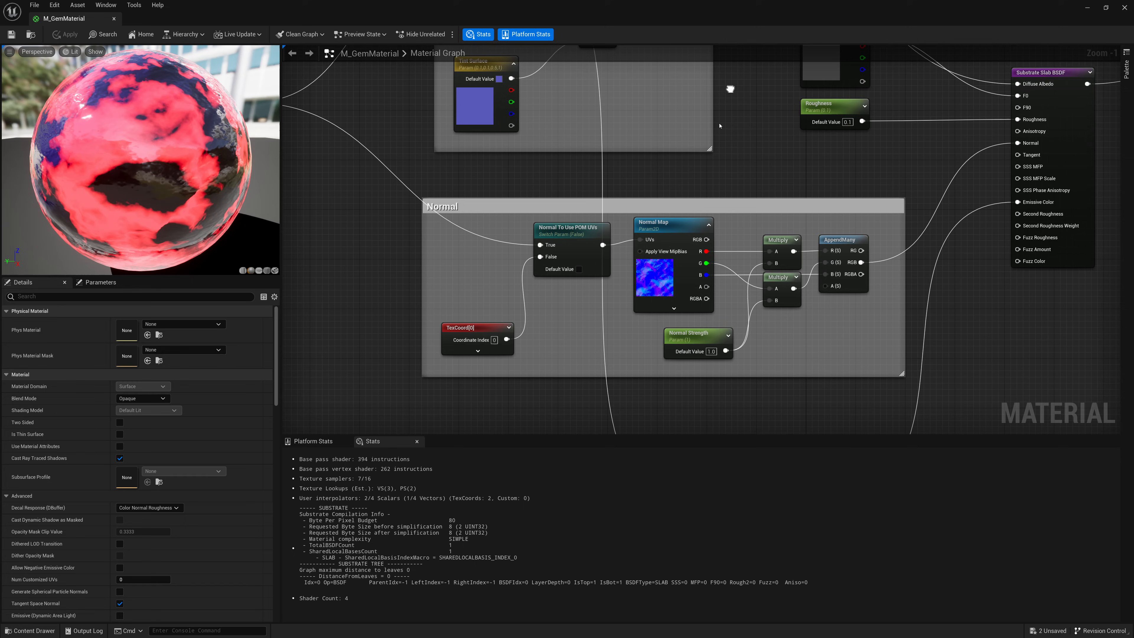
scroll(676, 234, "up", 1)
left_click(671, 239)
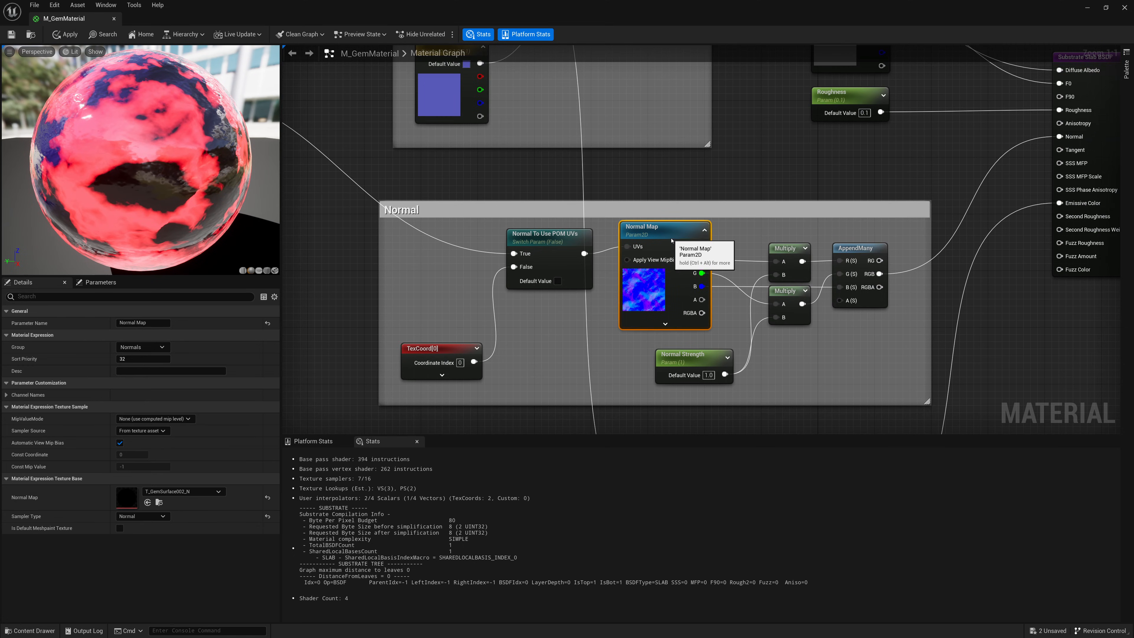
left_click(130, 430)
left_click(145, 448)
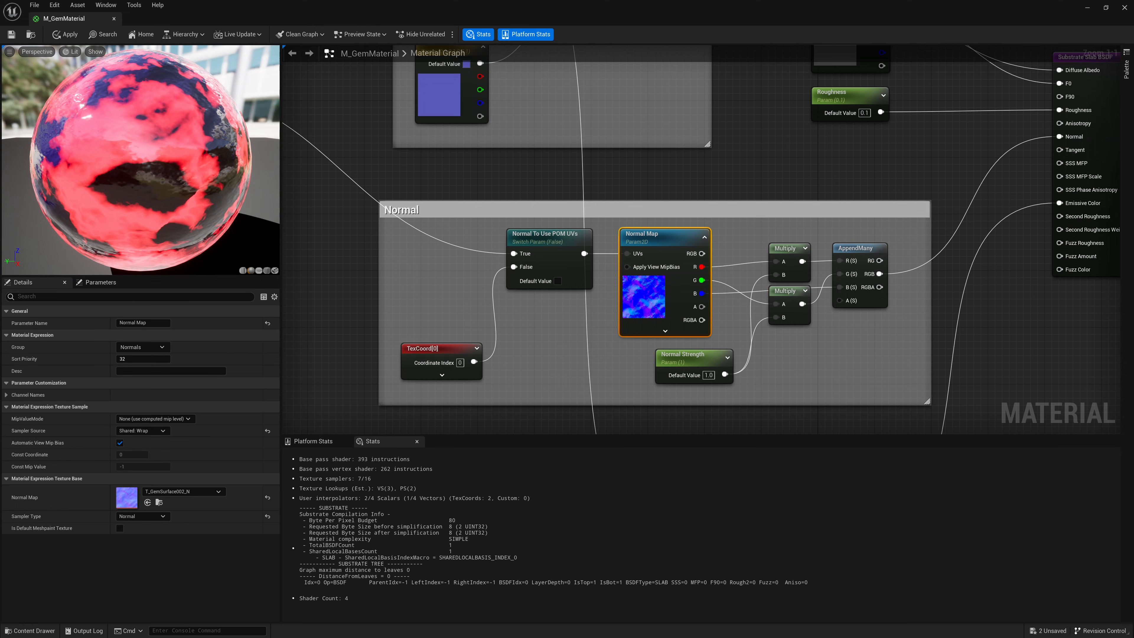
In the Diffuse / Color group, set the Color / Diffuse texture's Sampler Source to Shared: Wrap.
right_click_drag(384, 351, 460, 328)
scroll(446, 303, "down", 2)
right_click_drag(404, 229, 433, 391)
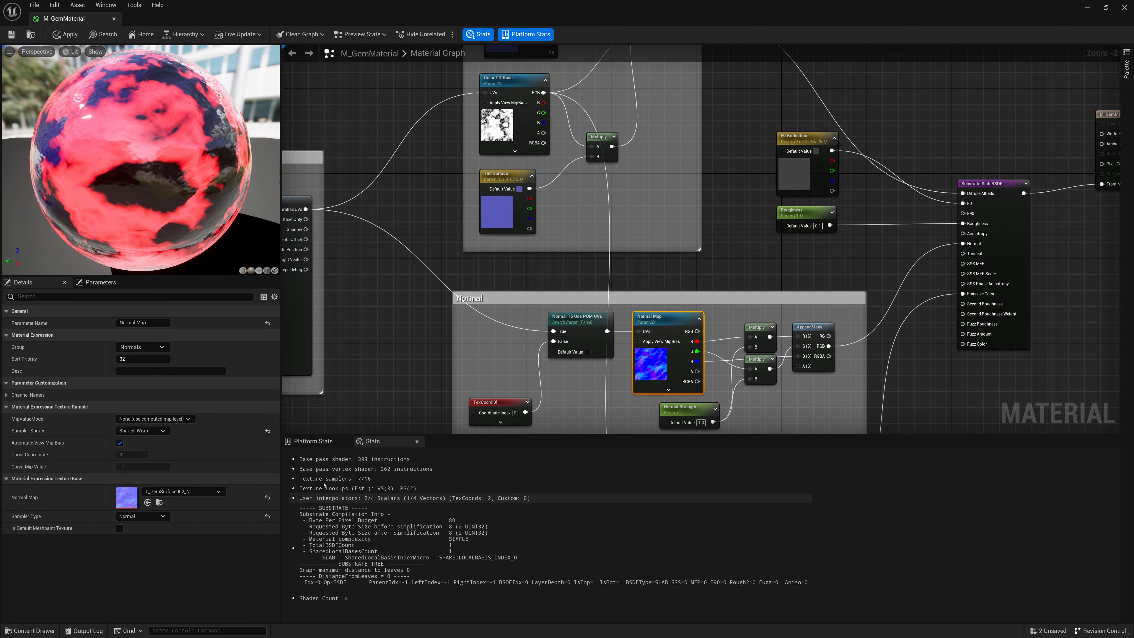
right_click_drag(436, 231, 471, 247)
right_click_drag(469, 347, 474, 366)
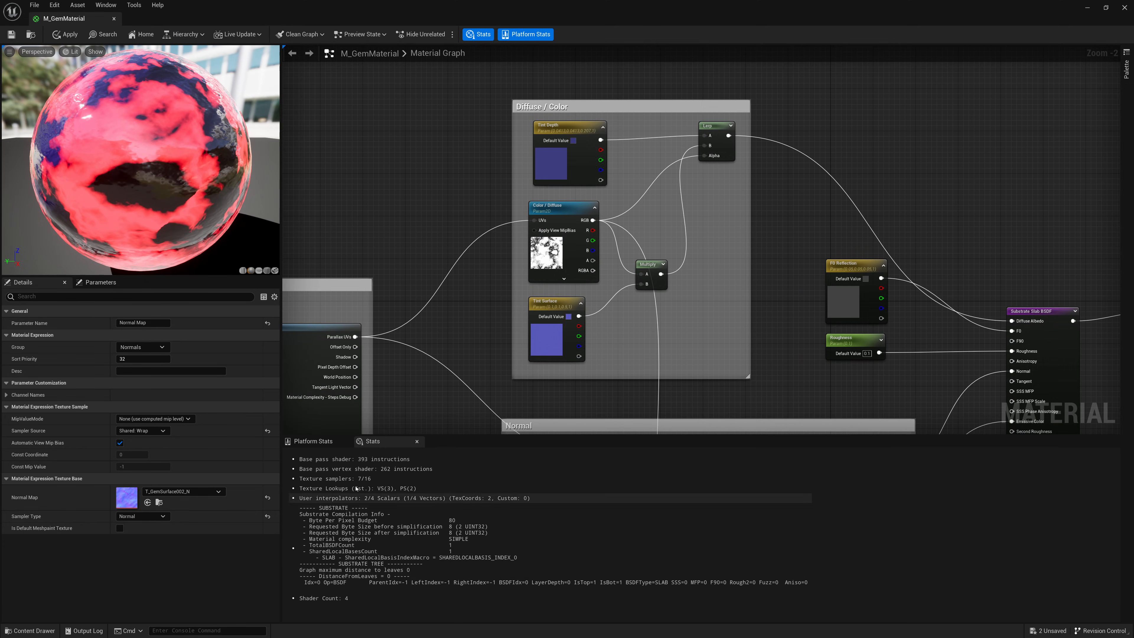
left_click(554, 207)
left_click(143, 431)
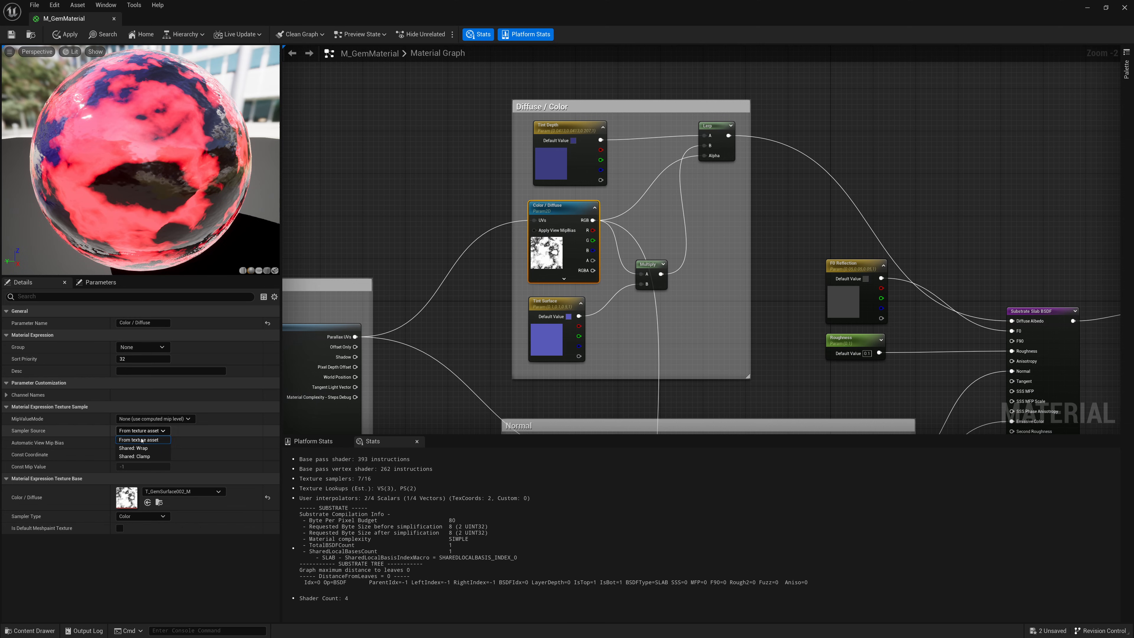
left_click(139, 448)
Examine the POM Height texture's settings and the rest of M_GemMaterial's graph for further textures using samplers.
right_click_drag(410, 223, 575, 179)
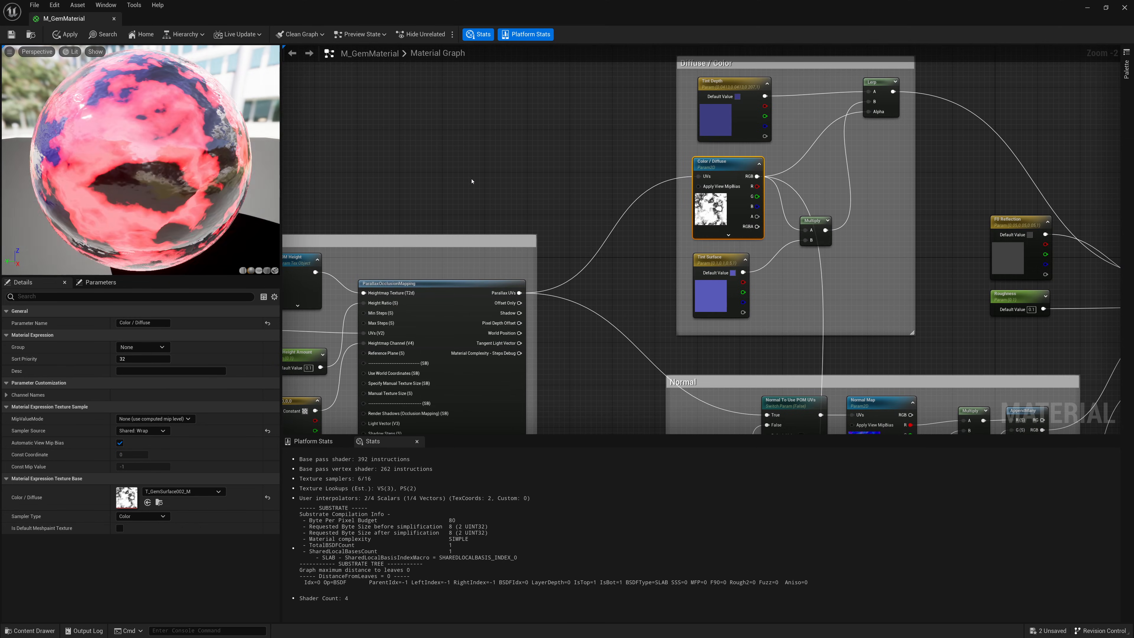
right_click_drag(420, 178, 766, 117)
left_click(657, 218)
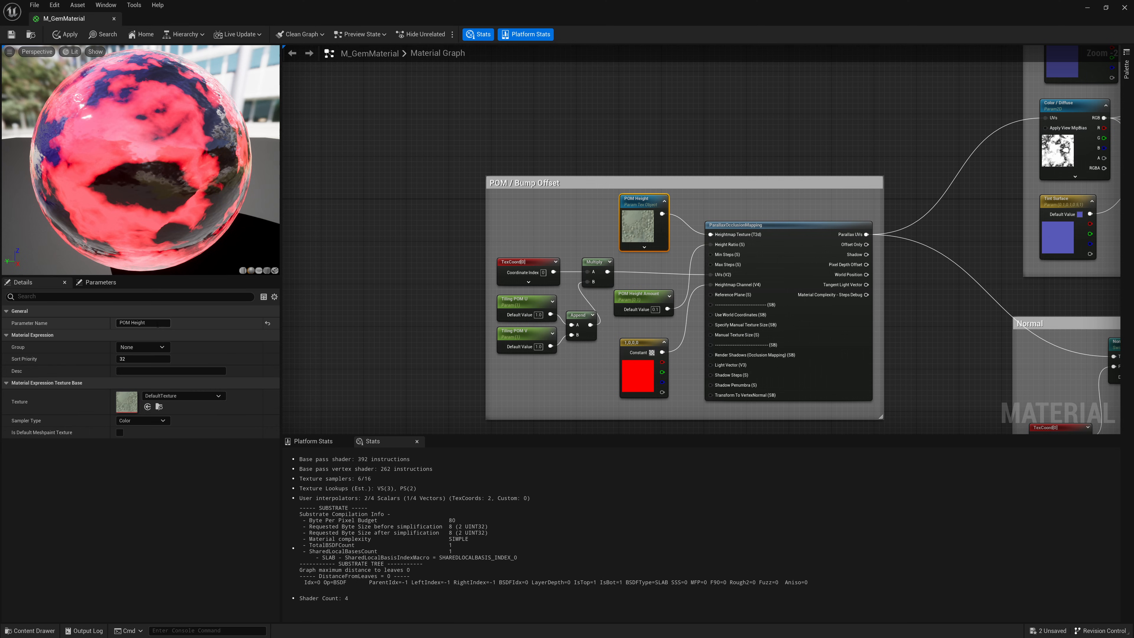
right_click_drag(696, 176, 355, 74)
scroll(599, 311, "down", 2)
right_click_drag(600, 312, 425, 366)
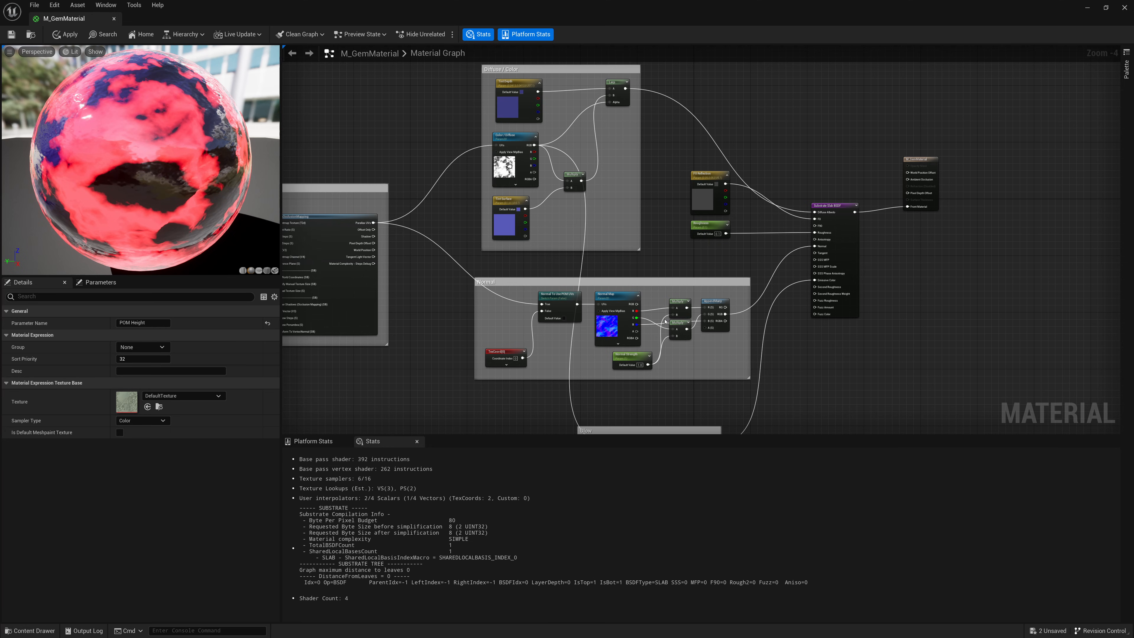
scroll(652, 274, "up", 2)
right_click_drag(653, 272, 641, 178)
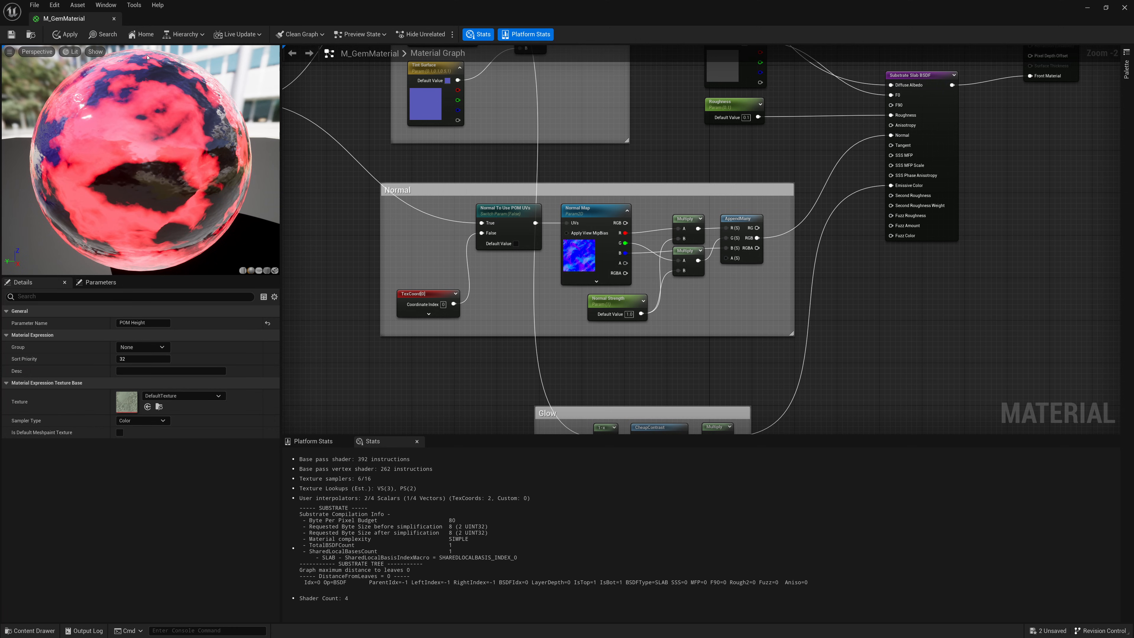
Close M_GemMaterial, reopen M_Gemstone_Featured with its whole graph in view, and look at its preview sphere from another angle.
left_click(114, 18)
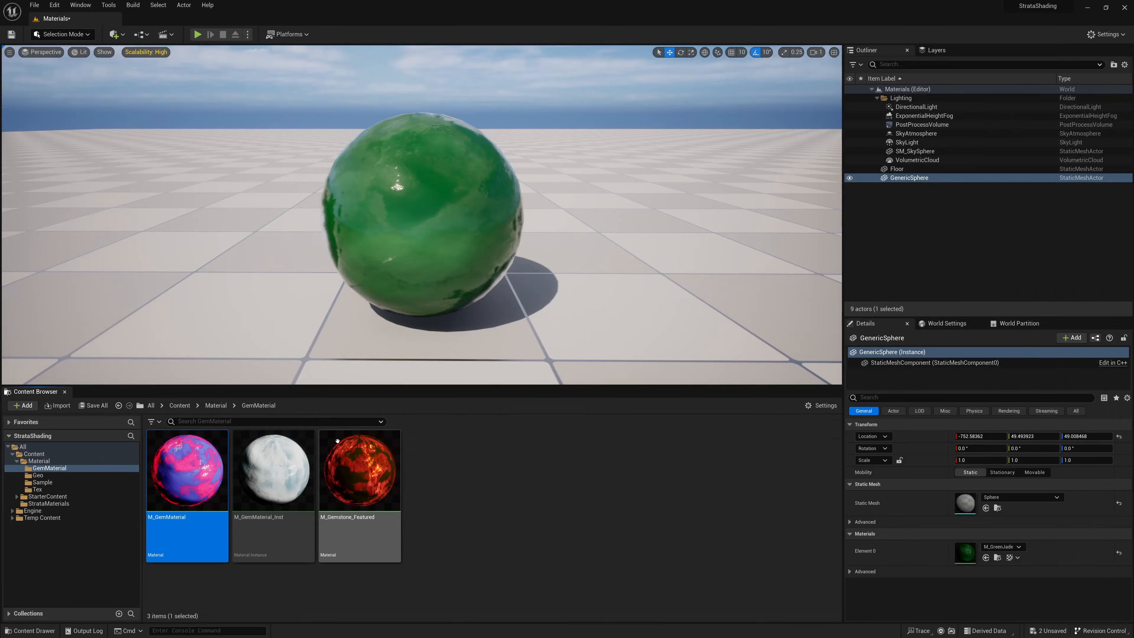
left_click(360, 496)
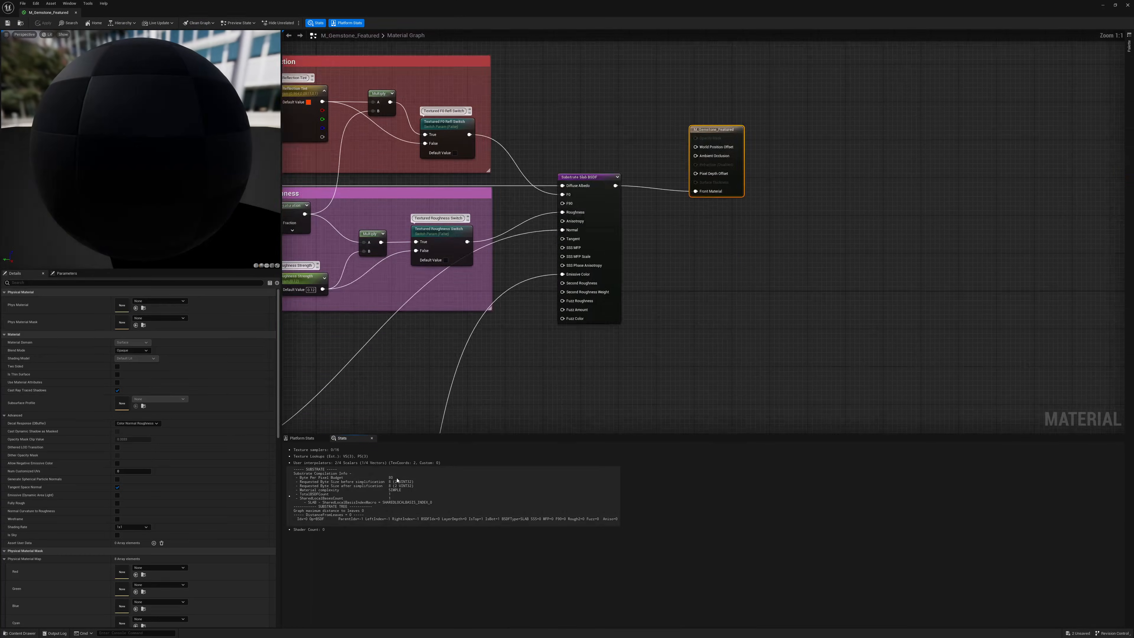
scroll(725, 285, "down", 9)
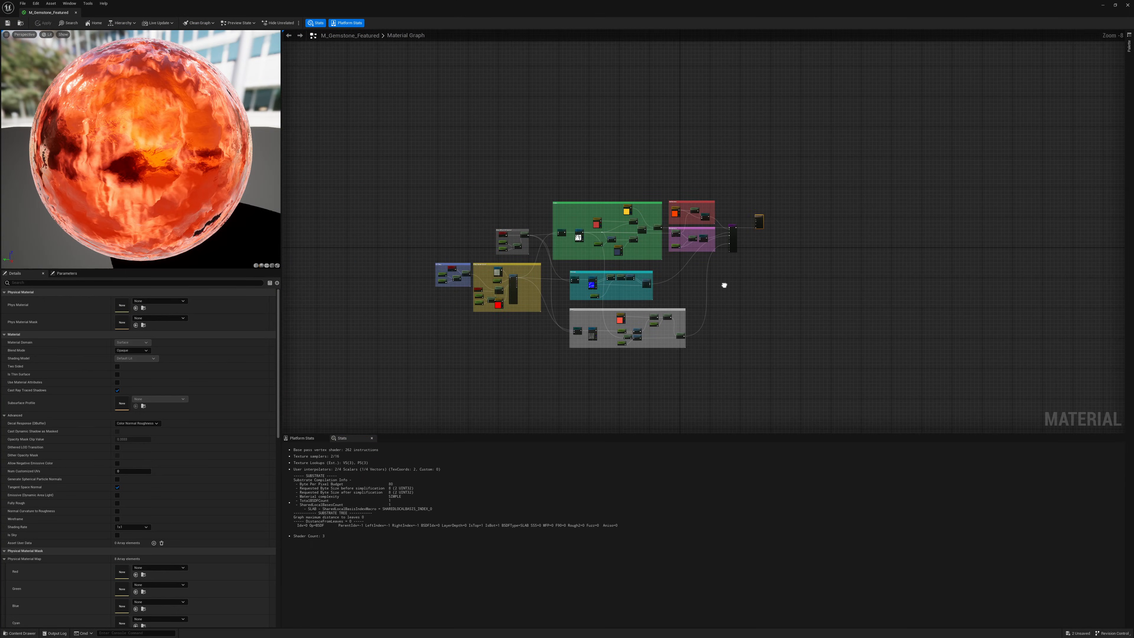
left_click_drag(229, 172, 227, 189)
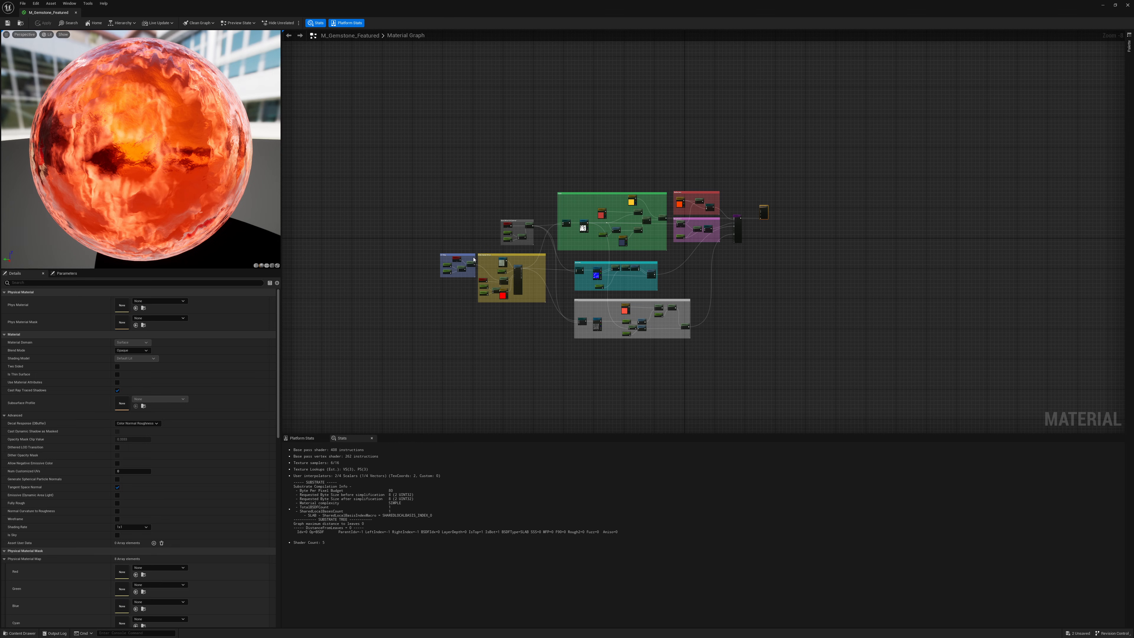
Examine the UV Tiling and Non Offset UV Control groups and how they feed the rest of M_Gemstone_Featured's graph.
scroll(446, 272, "up", 9)
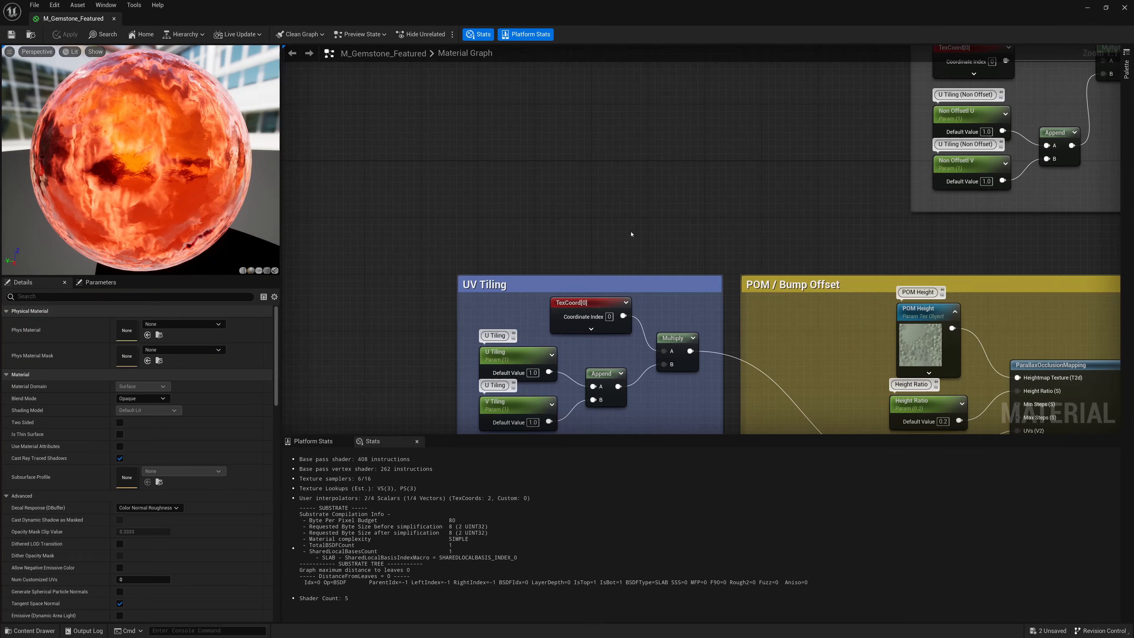
right_click_drag(632, 222, 597, 105)
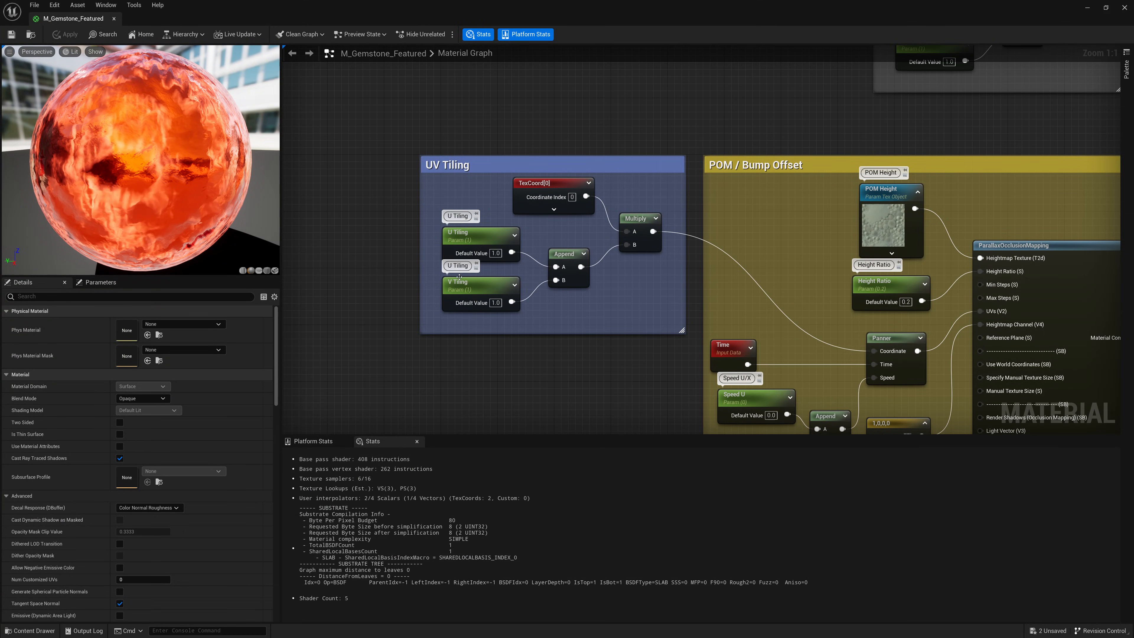
scroll(482, 257, "down", 6)
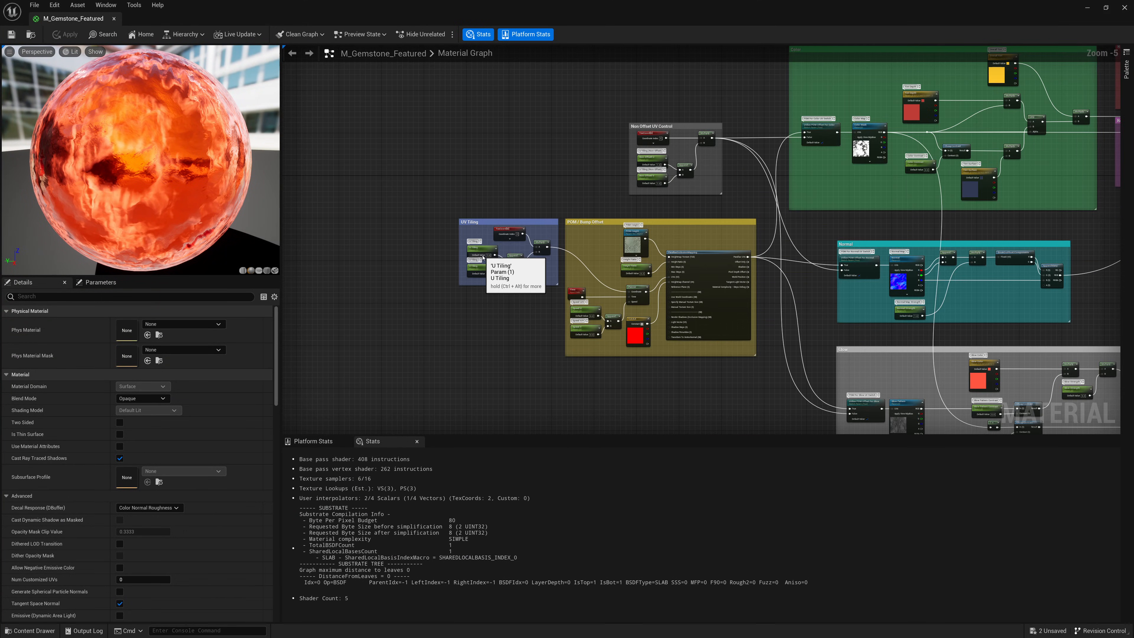
scroll(655, 158, "up", 5)
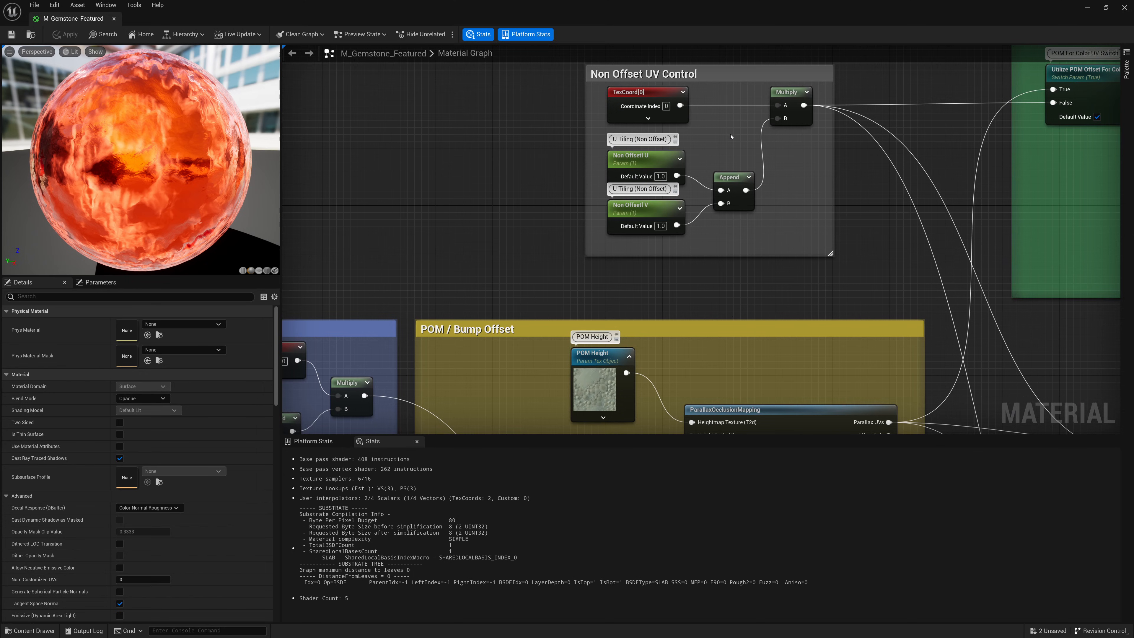
right_click_drag(537, 137, 519, 203)
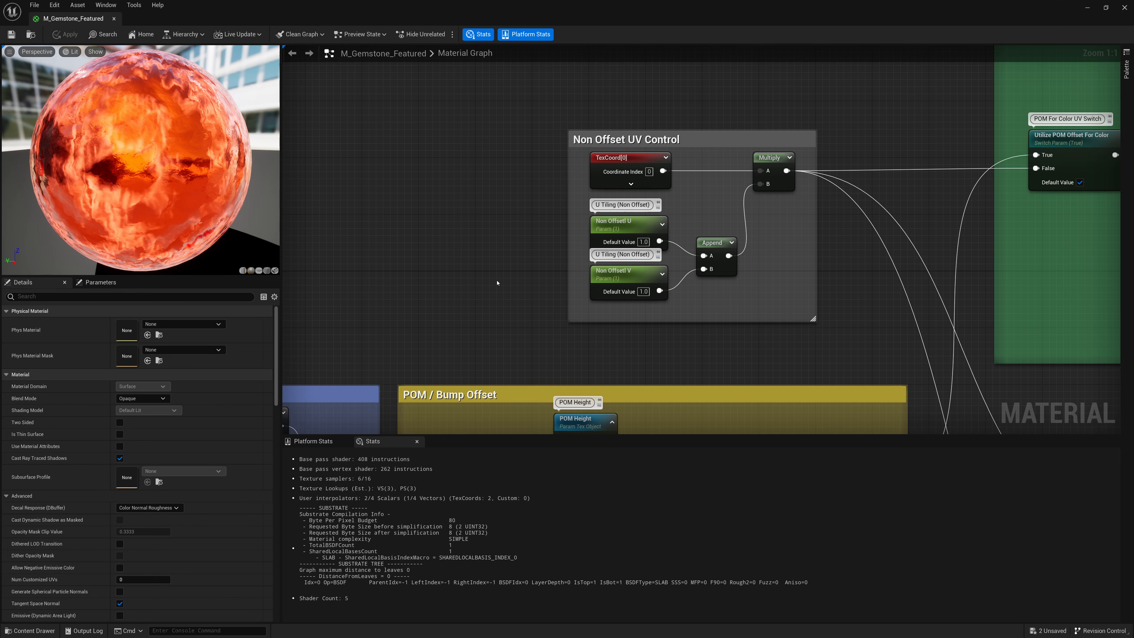
scroll(498, 284, "down", 6)
right_click_drag(582, 224, 542, 139)
scroll(543, 140, "down", 3)
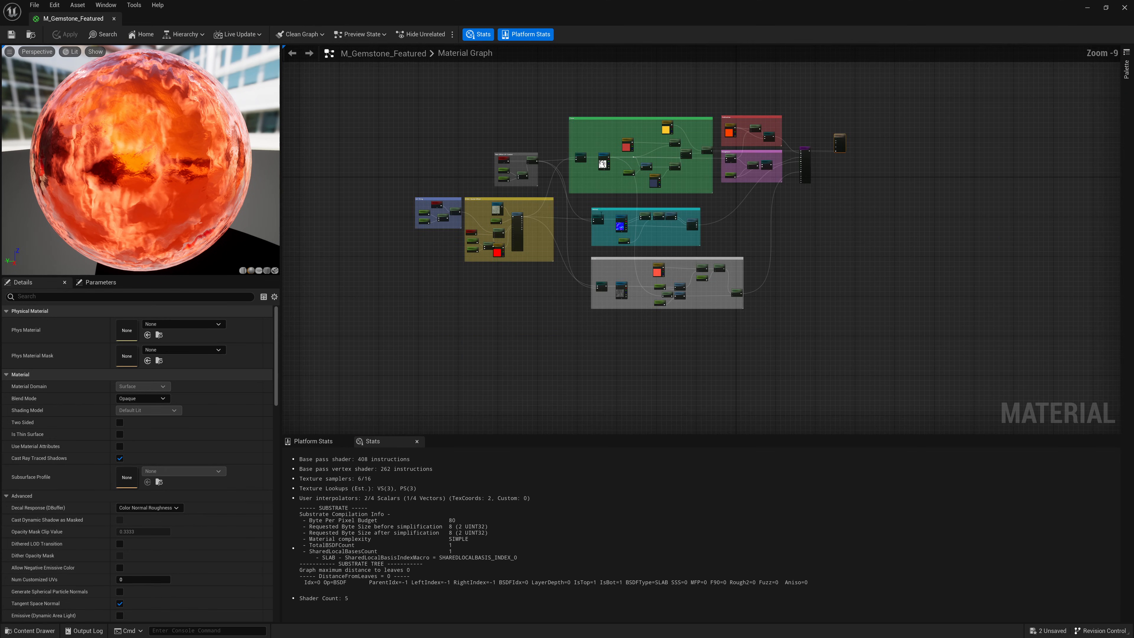
scroll(656, 257, "up", 1)
right_click_drag(821, 255, 853, 294)
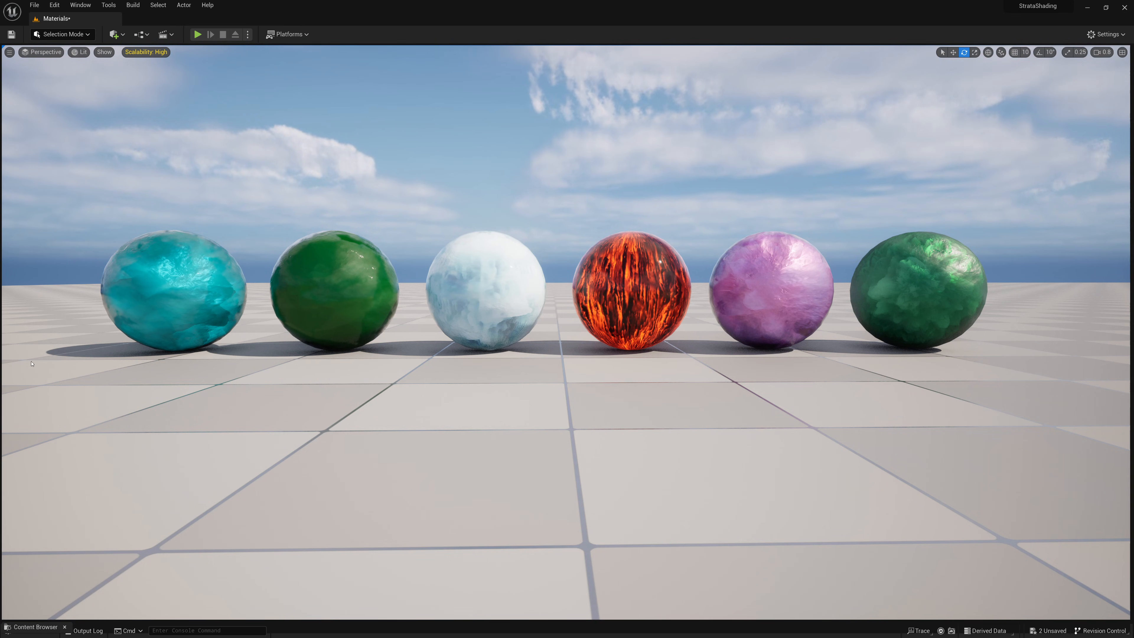
Focus in turn on the turquoise, green, lava and emerald gem spheres in the level and inspect them from different angles.
left_click(149, 314)
key("f")
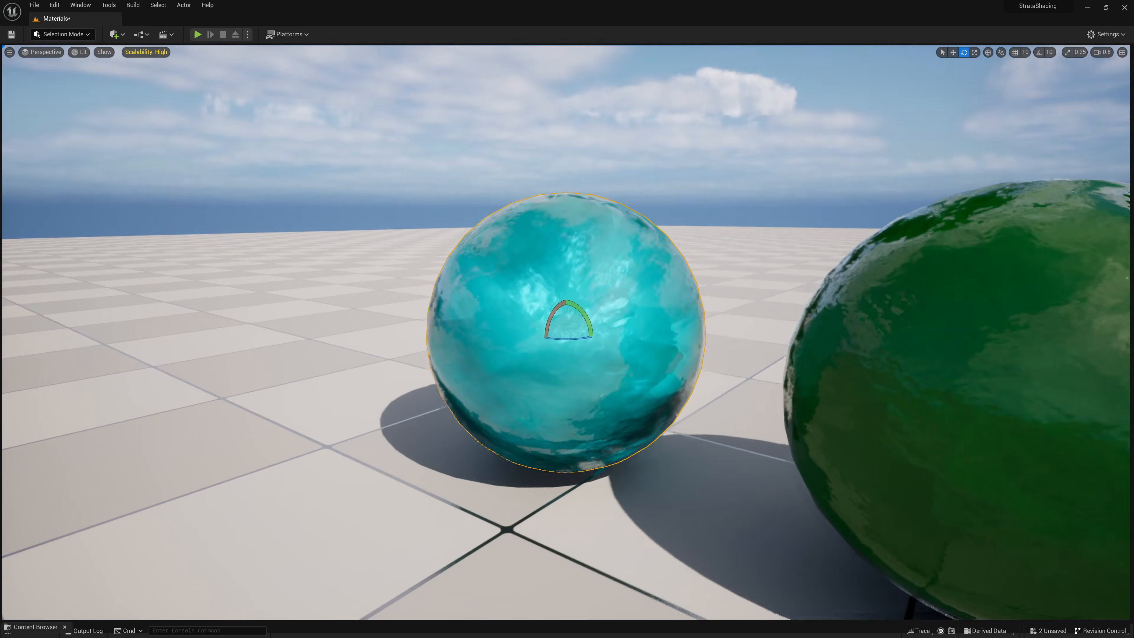
mouse_move(748, 319)
left_mouse_down("alt")
mouse_move(775, 297)
mouse_move(786, 331)
mouse_move(771, 318)
left_mouse_up("alt")
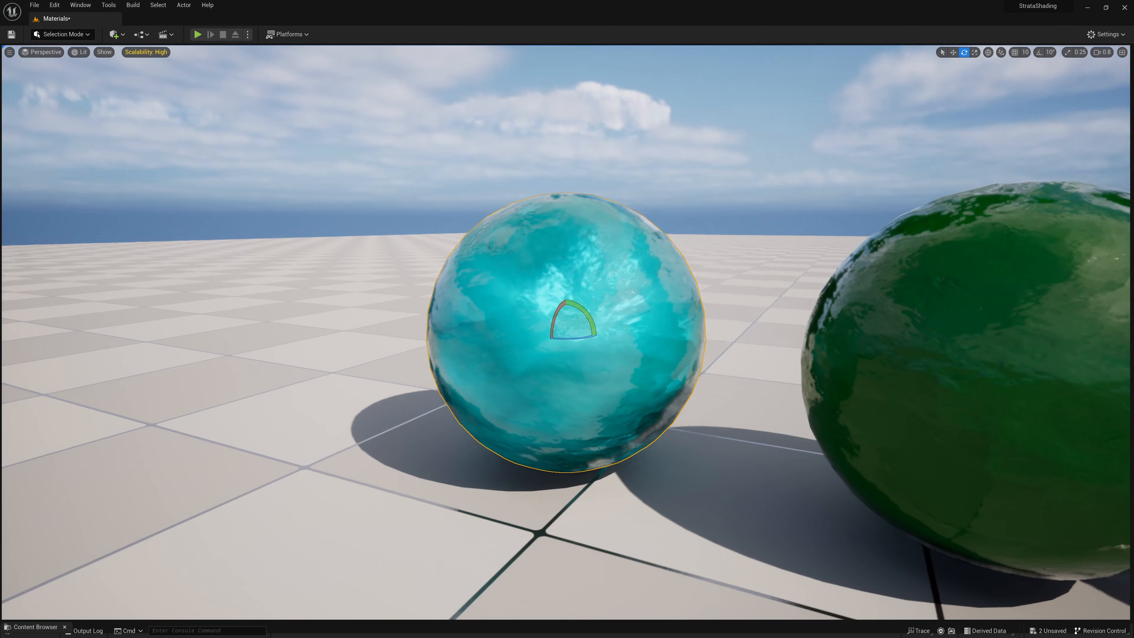
left_click(951, 346)
key("f")
left_click_drag(858, 402, 914, 377, "alt")
left_click(858, 403)
key("f")
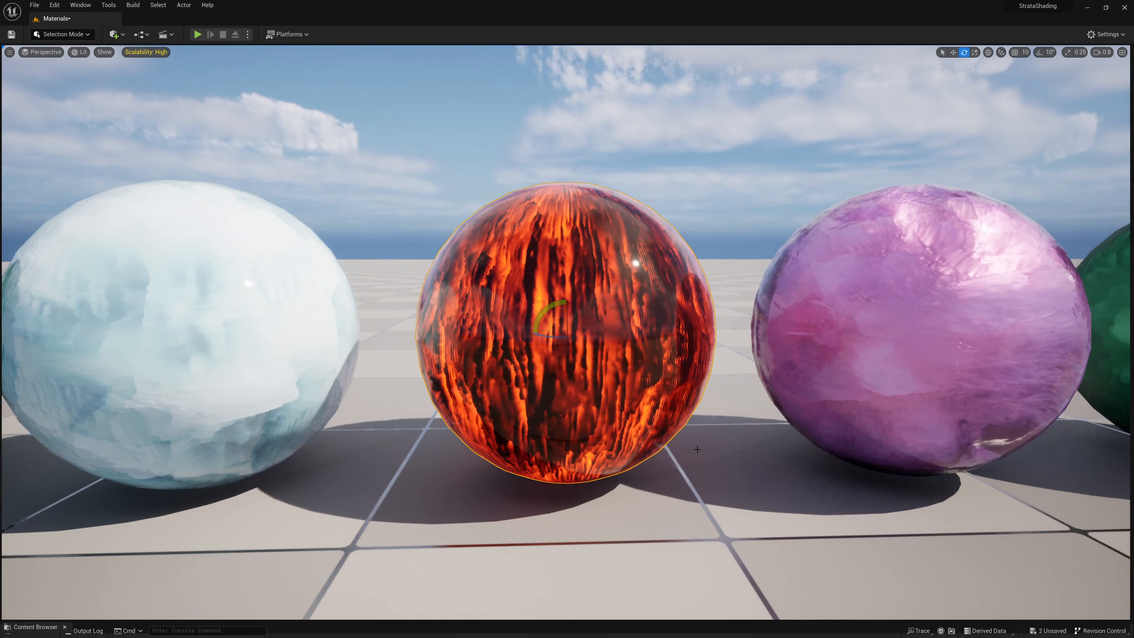
left_click_drag(697, 449, 822, 420, "alt")
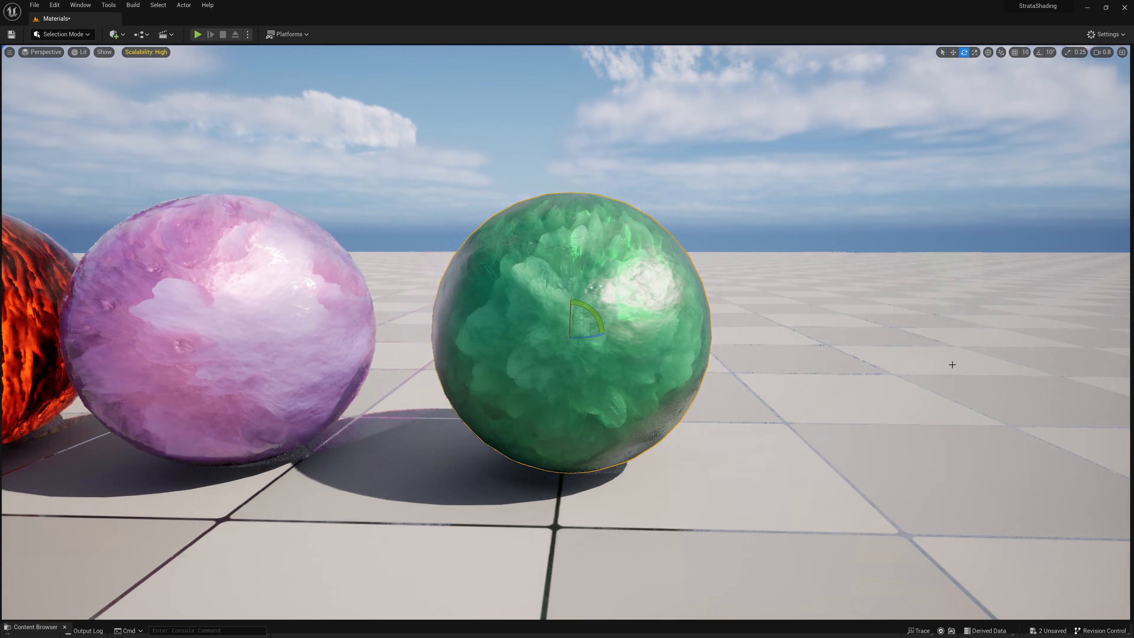
Pull the camera back to frame all six gem spheres in a row and clear the selection.
left_click_drag(759, 402, 580, 384, "alt")
key("s")
key("a")
right_click_drag(580, 384, 626, 382)
key("d")
key("s")
key("a")
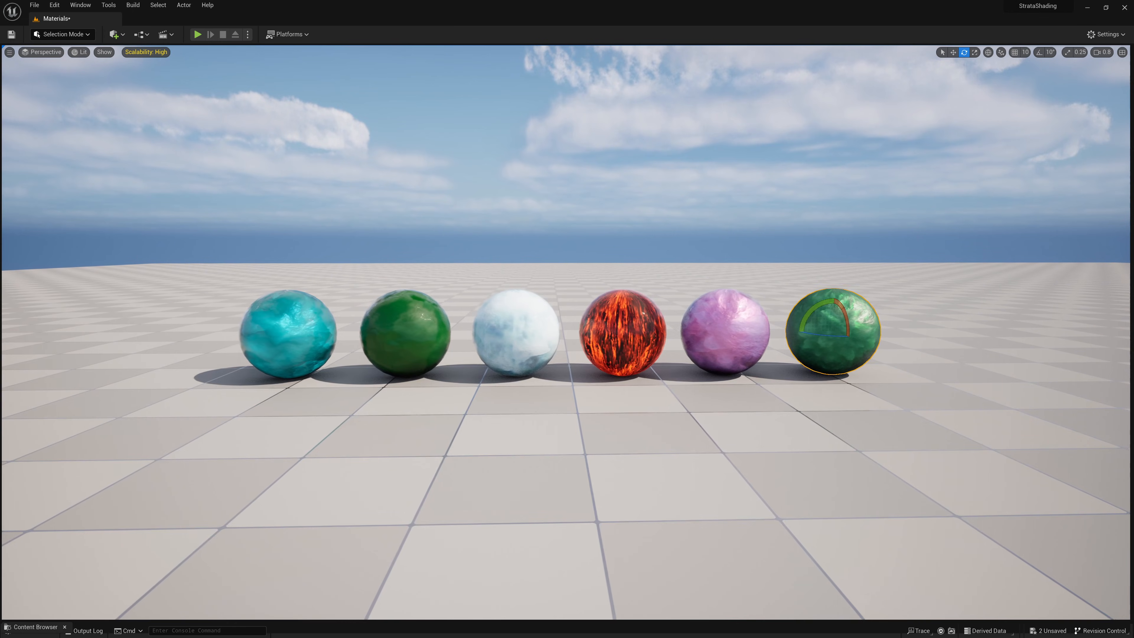
key("d")
key("a")
key("w")
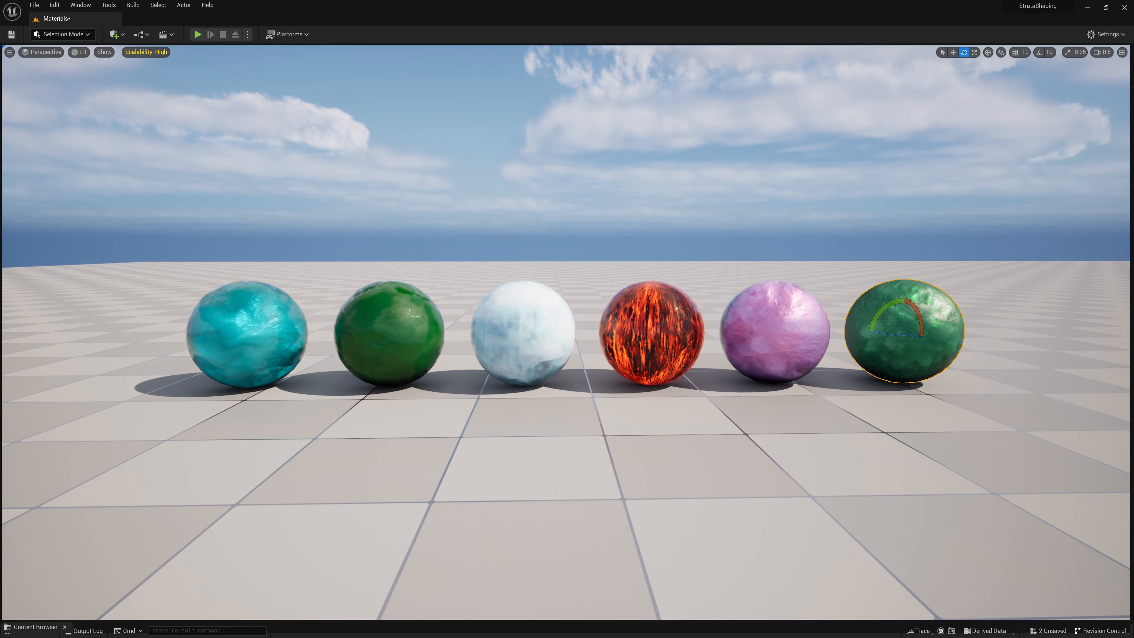
mouse_move(792, 397)
right_mouse_down()
mouse_move(795, 407)
mouse_move(795, 390)
right_mouse_up()
key("w")
key("s")
key("Escape")
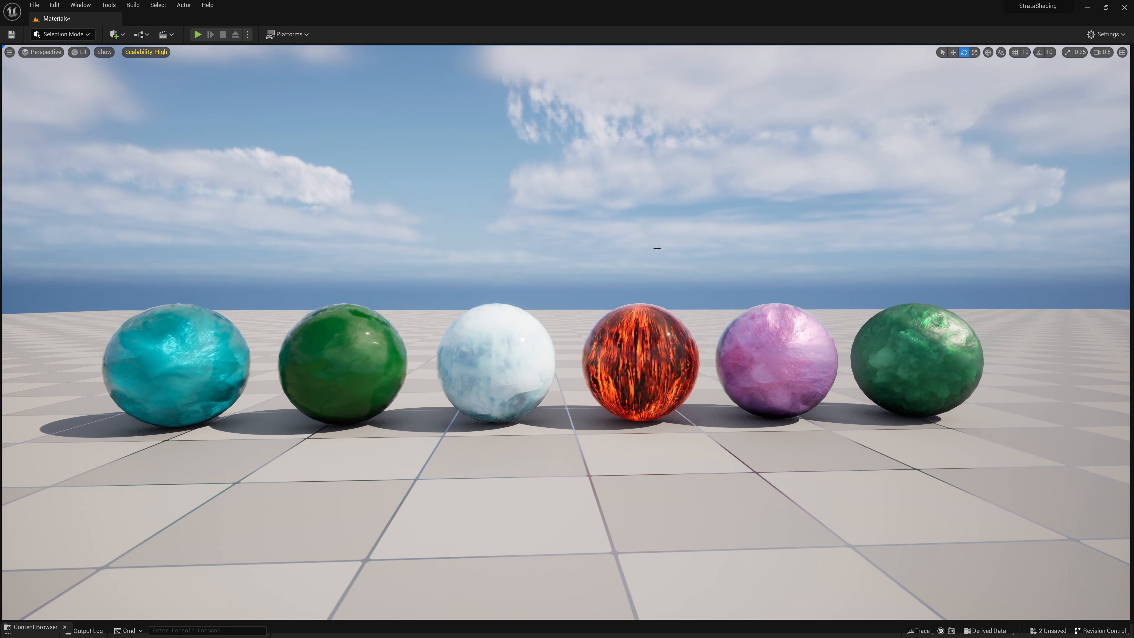
Switch to the browser showing the "UE5 Shading Simple Gems & Crystals" PDF.
key("alt+Tab")
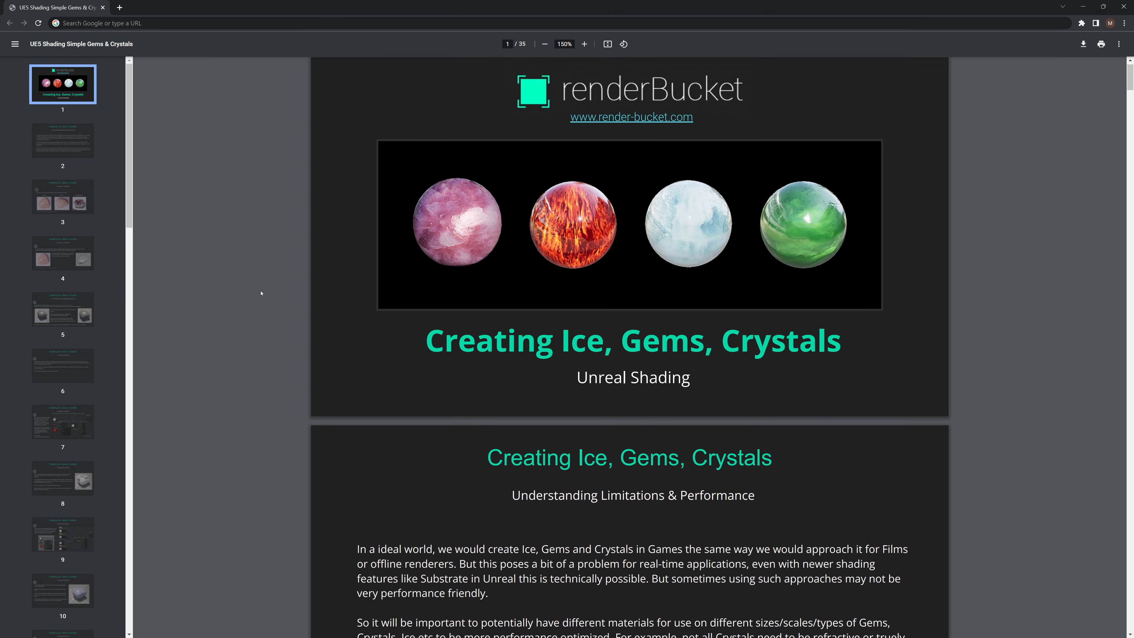
Skim the PDF guide's opening pages and jump to page 26, the Fully Featured Gem Material graph overview.
scroll(261, 293, "down", 10)
scroll(261, 293, "down", 10)
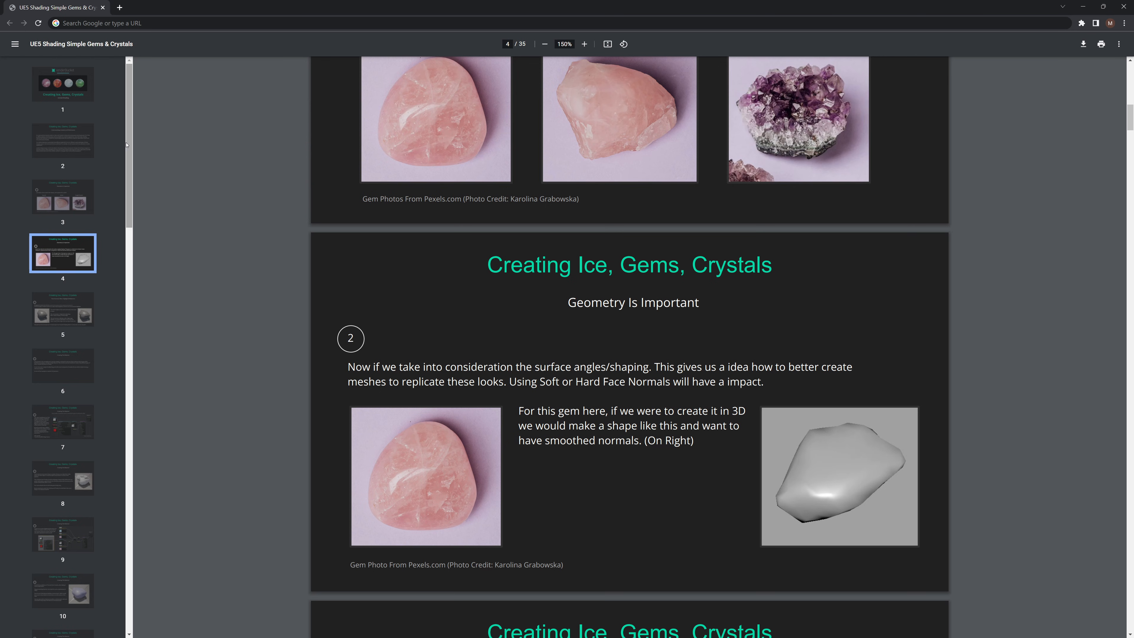
left_click_drag(129, 167, 122, 457)
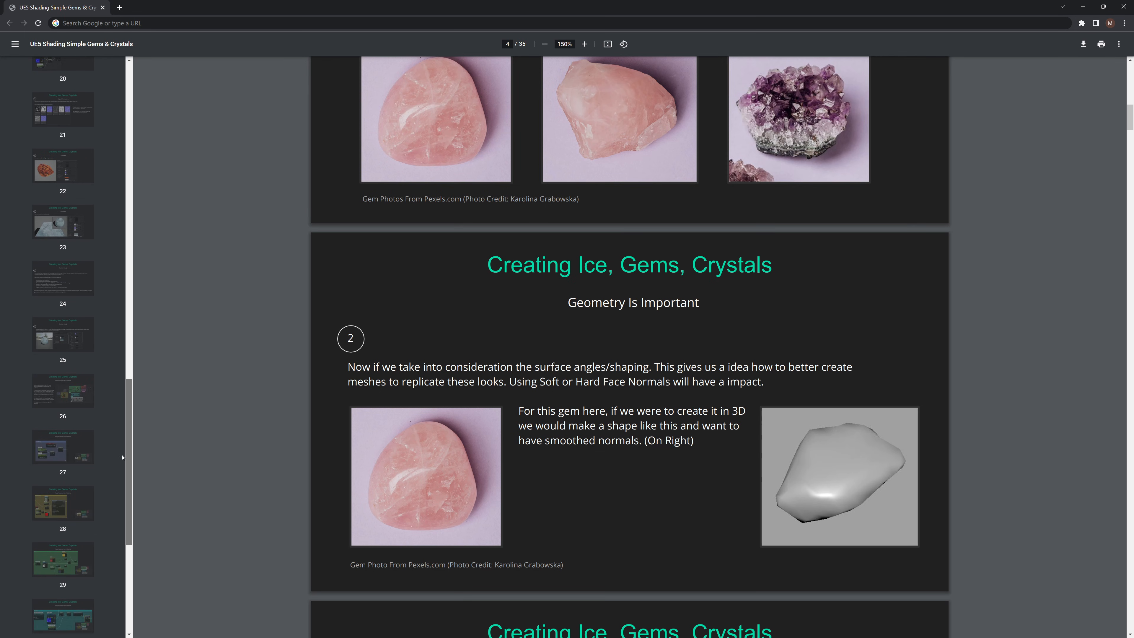
left_click(63, 391)
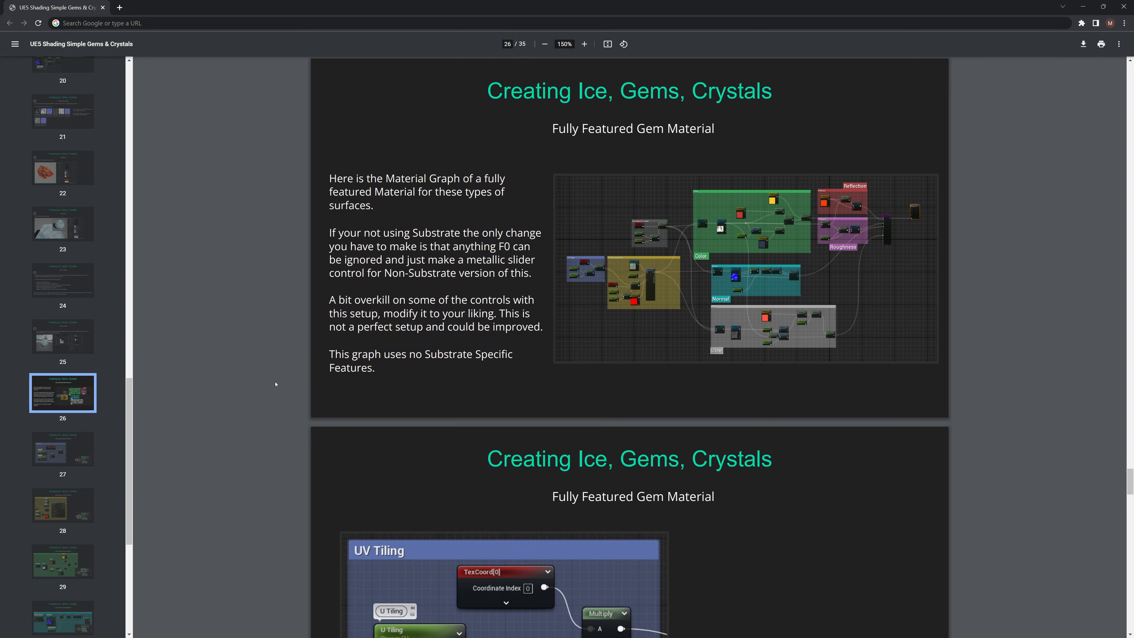
Examine the full material graph on page 26, followed by the UV Tiling and POM / Bump Offset close-ups on pages 27 and 28.
scroll(288, 371, "up", 1)
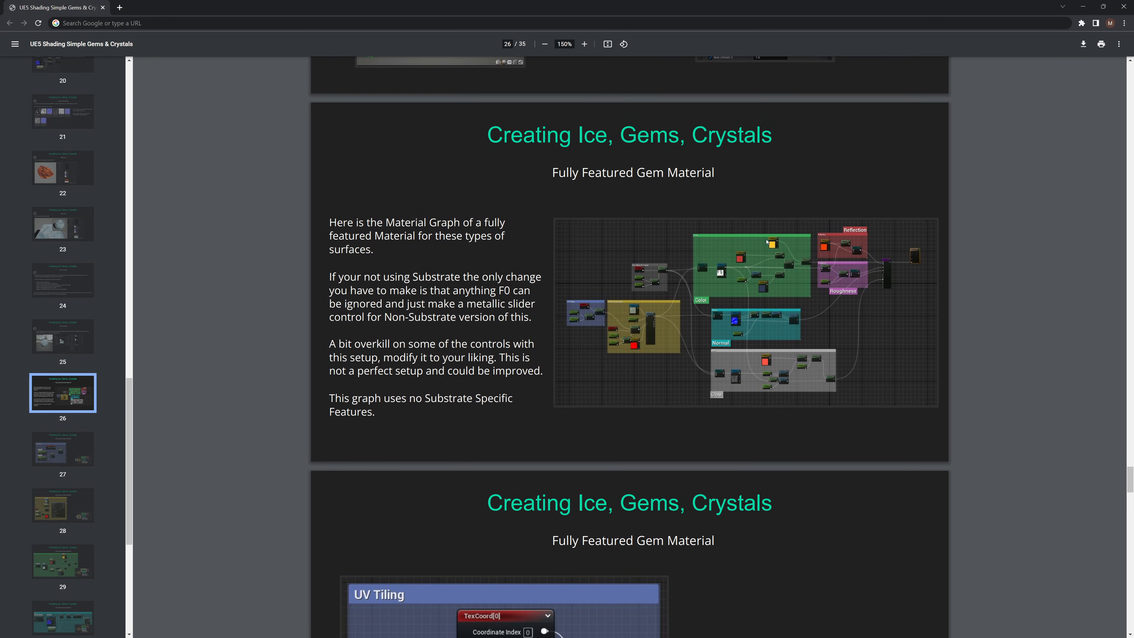
scroll(680, 364, "down", 4)
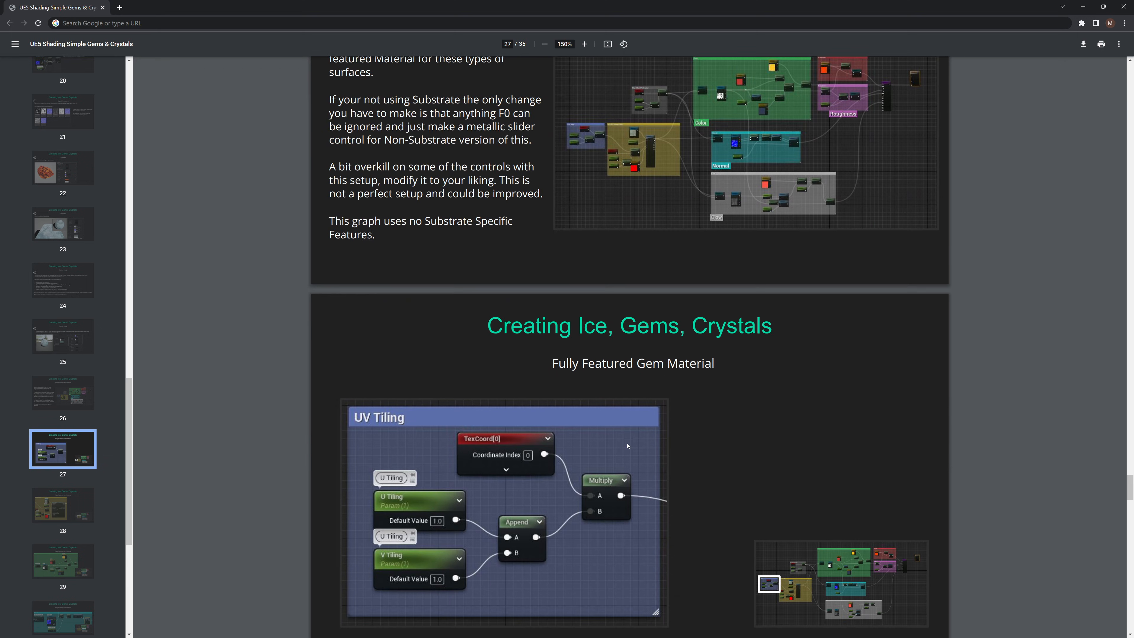
scroll(459, 399, "down", 2)
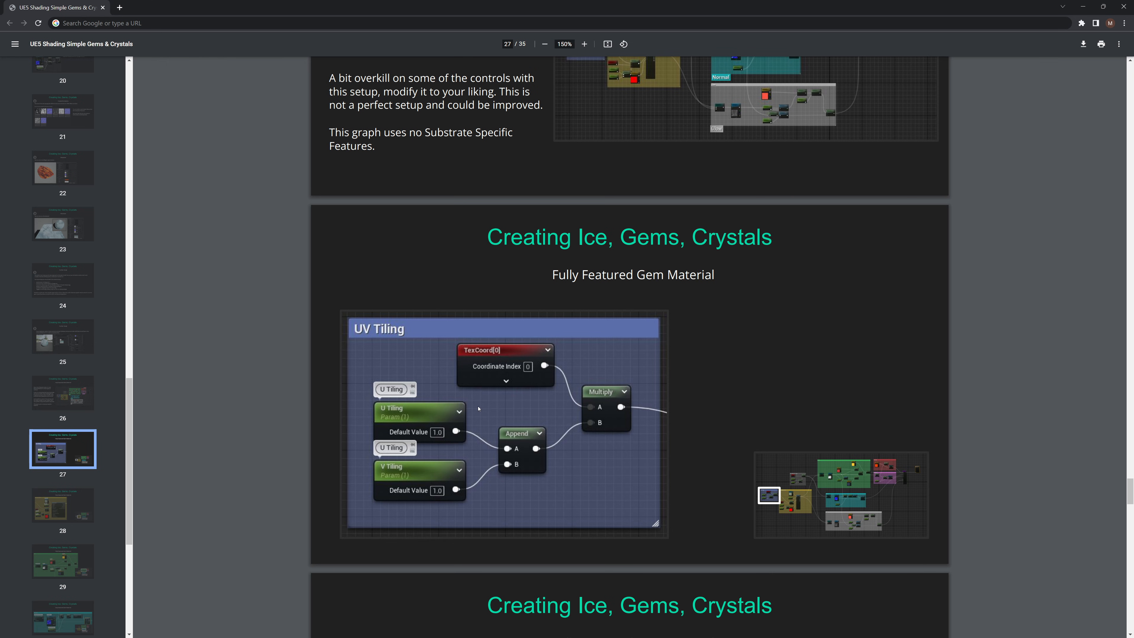
scroll(569, 404, "down", 9)
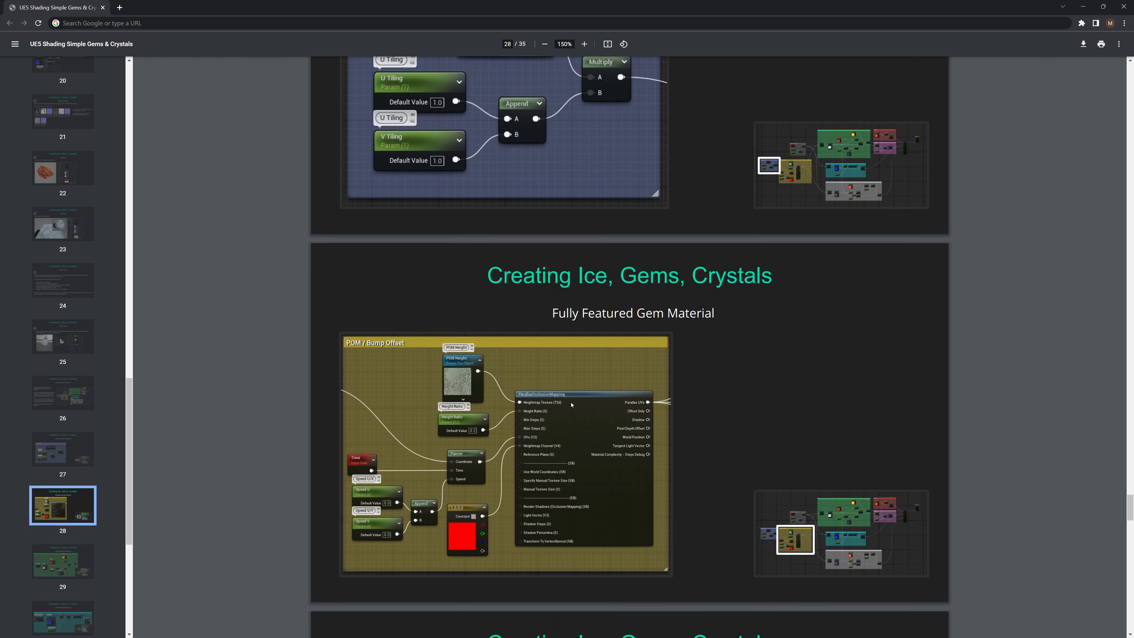